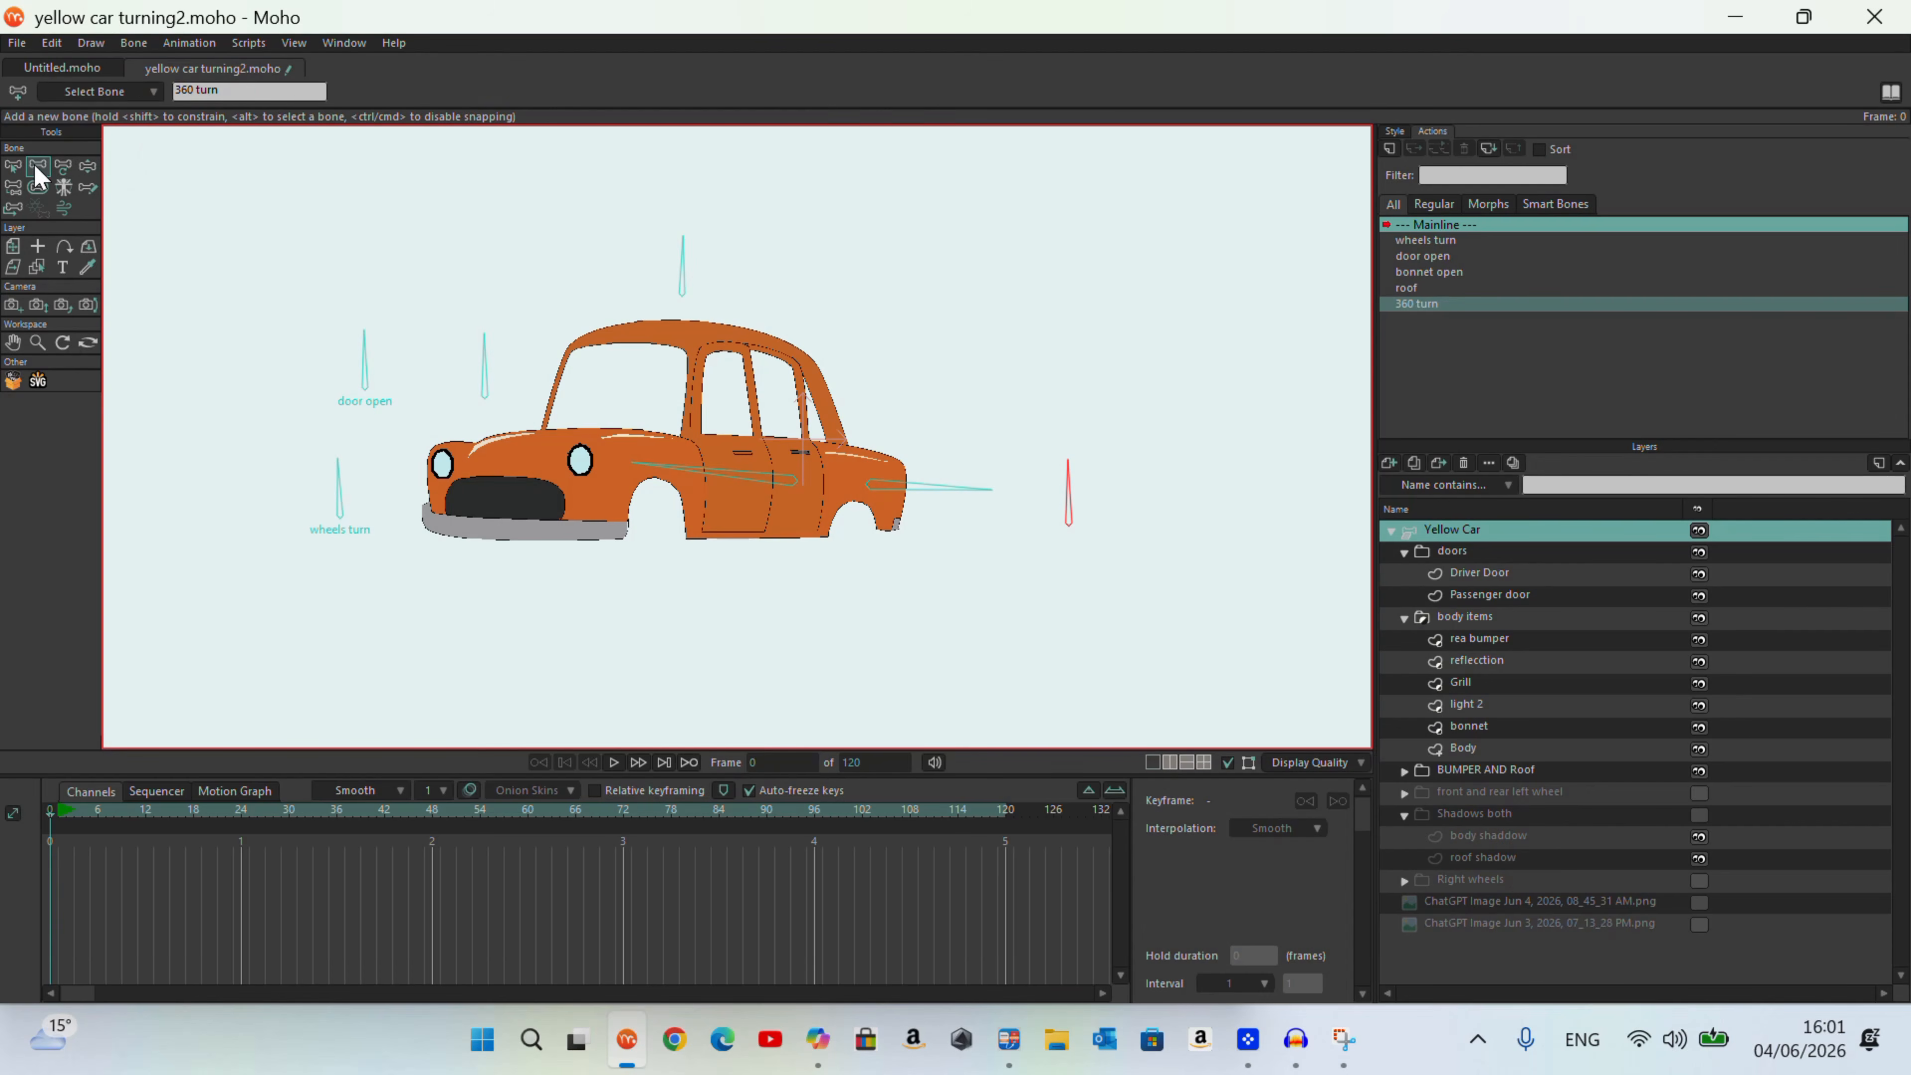
Step: Draw a vertical control bone beside the rear of the car, name it car_360 and create an action named car_360
{"action": "left_click_drag", "start_coordinate": [1040, 452], "coordinate": [1039, 357]}
{"action": "double_click", "coordinate": [214, 90]}
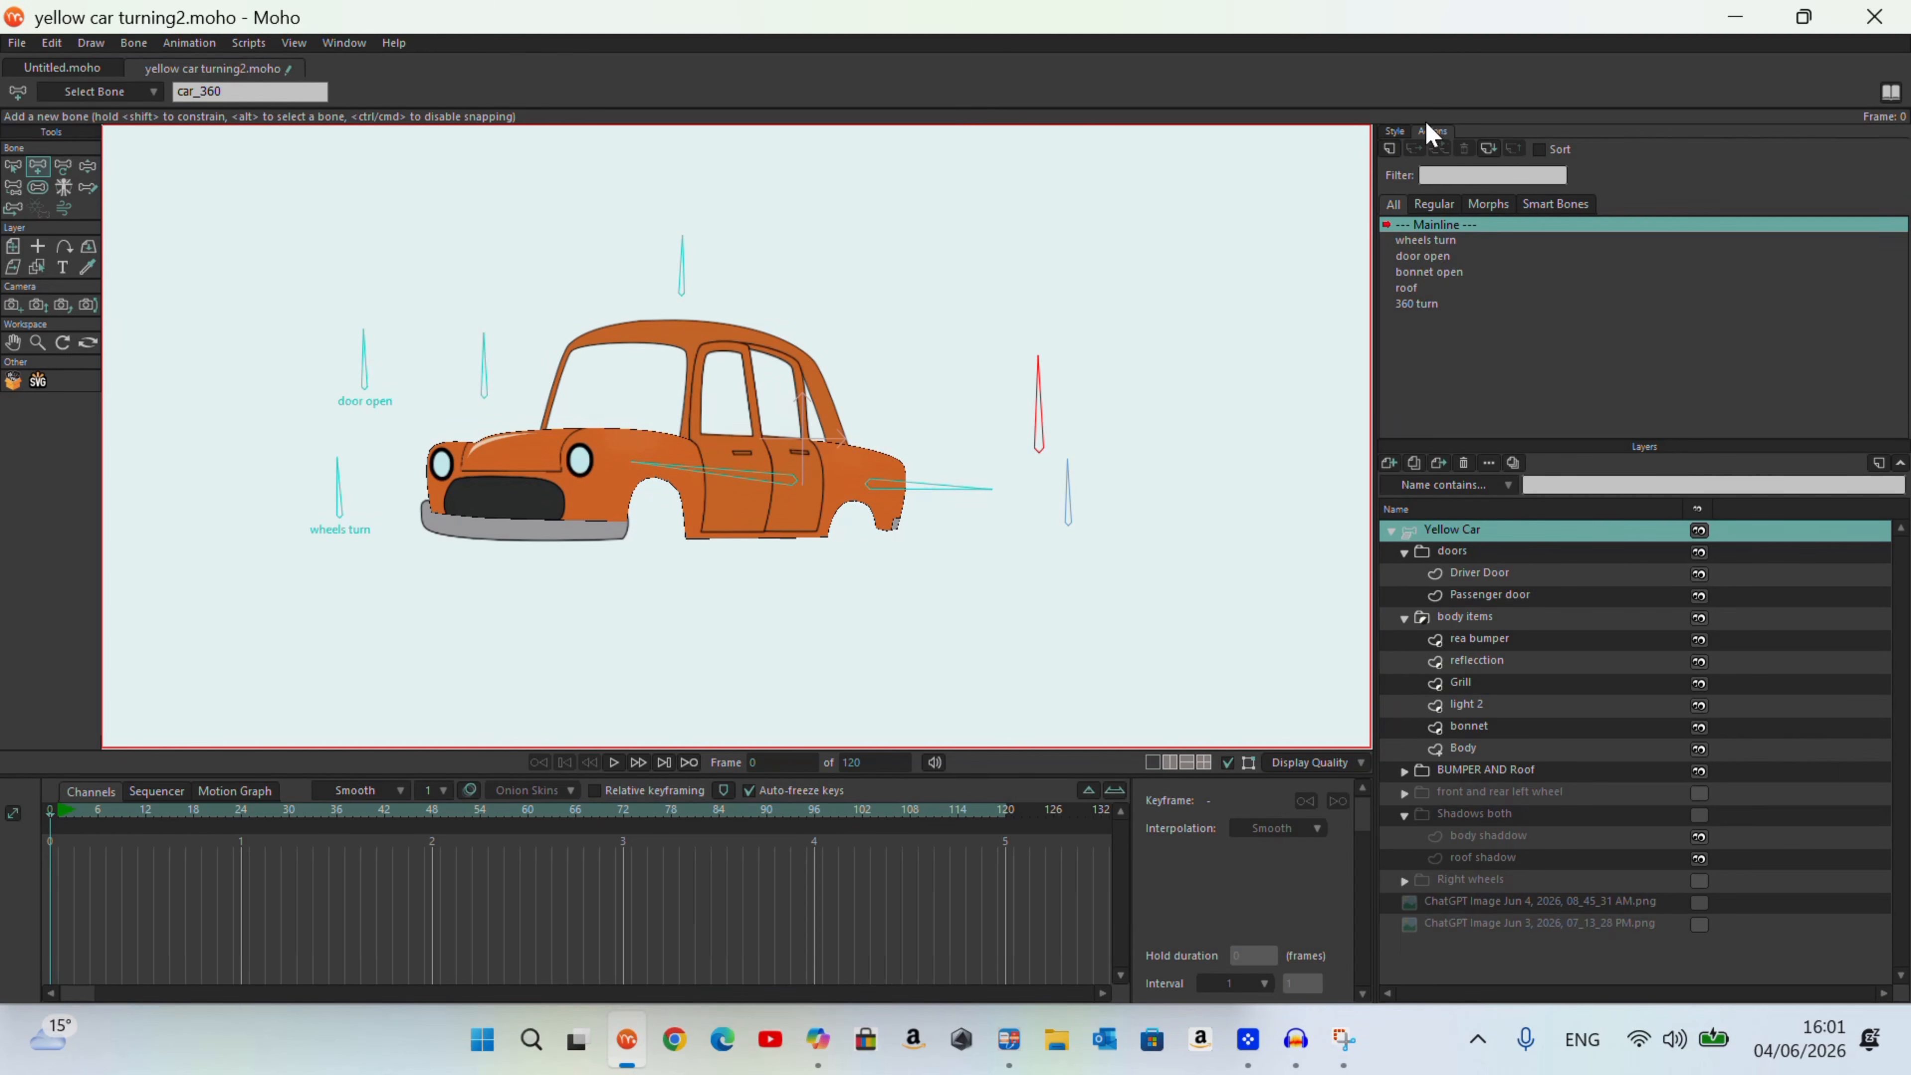
{"action": "left_click", "coordinate": [1390, 148]}
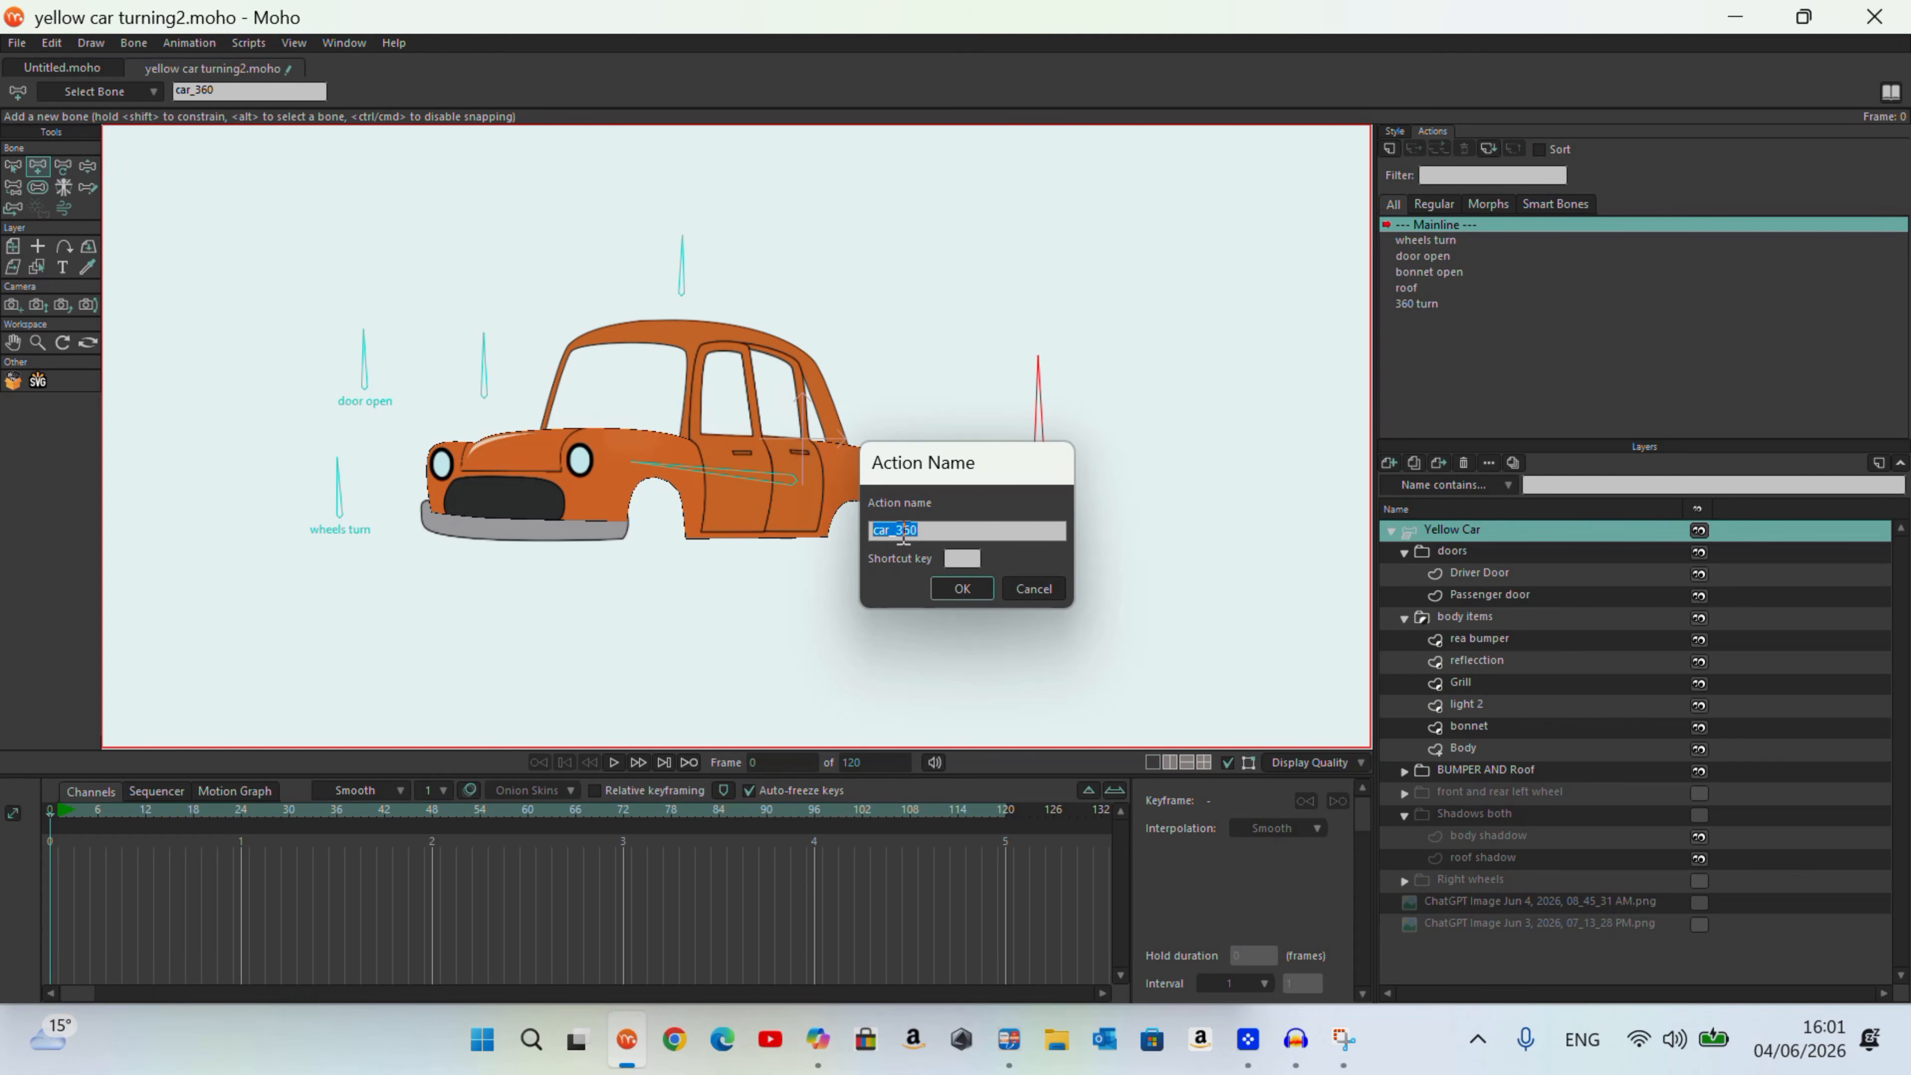
{"action": "left_click", "coordinate": [978, 591]}
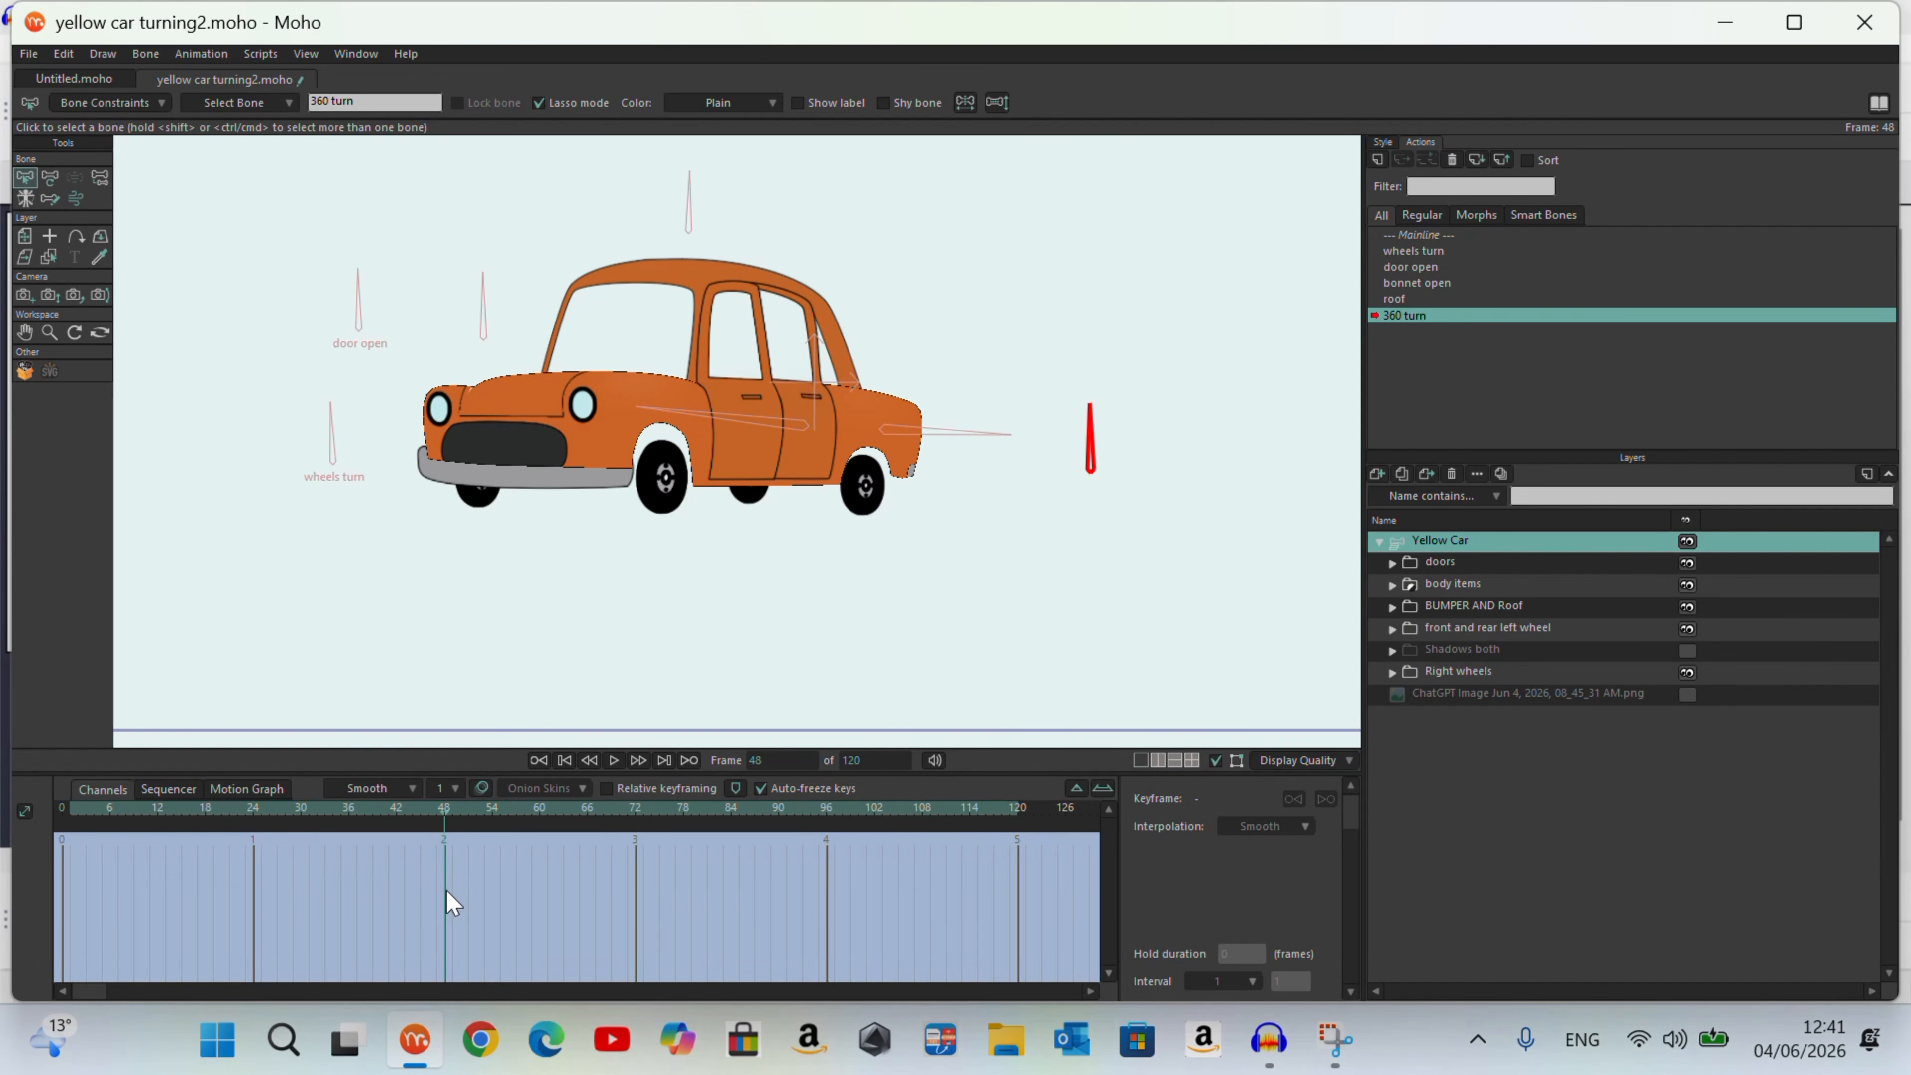
Step: Rotate the 360 turn bone until it lies nearly horizontal, at an angle of about 178°, on frame 48
{"action": "left_click", "coordinate": [50, 177]}
{"action": "left_click_drag", "start_coordinate": [1086, 410], "coordinate": [1024, 482]}
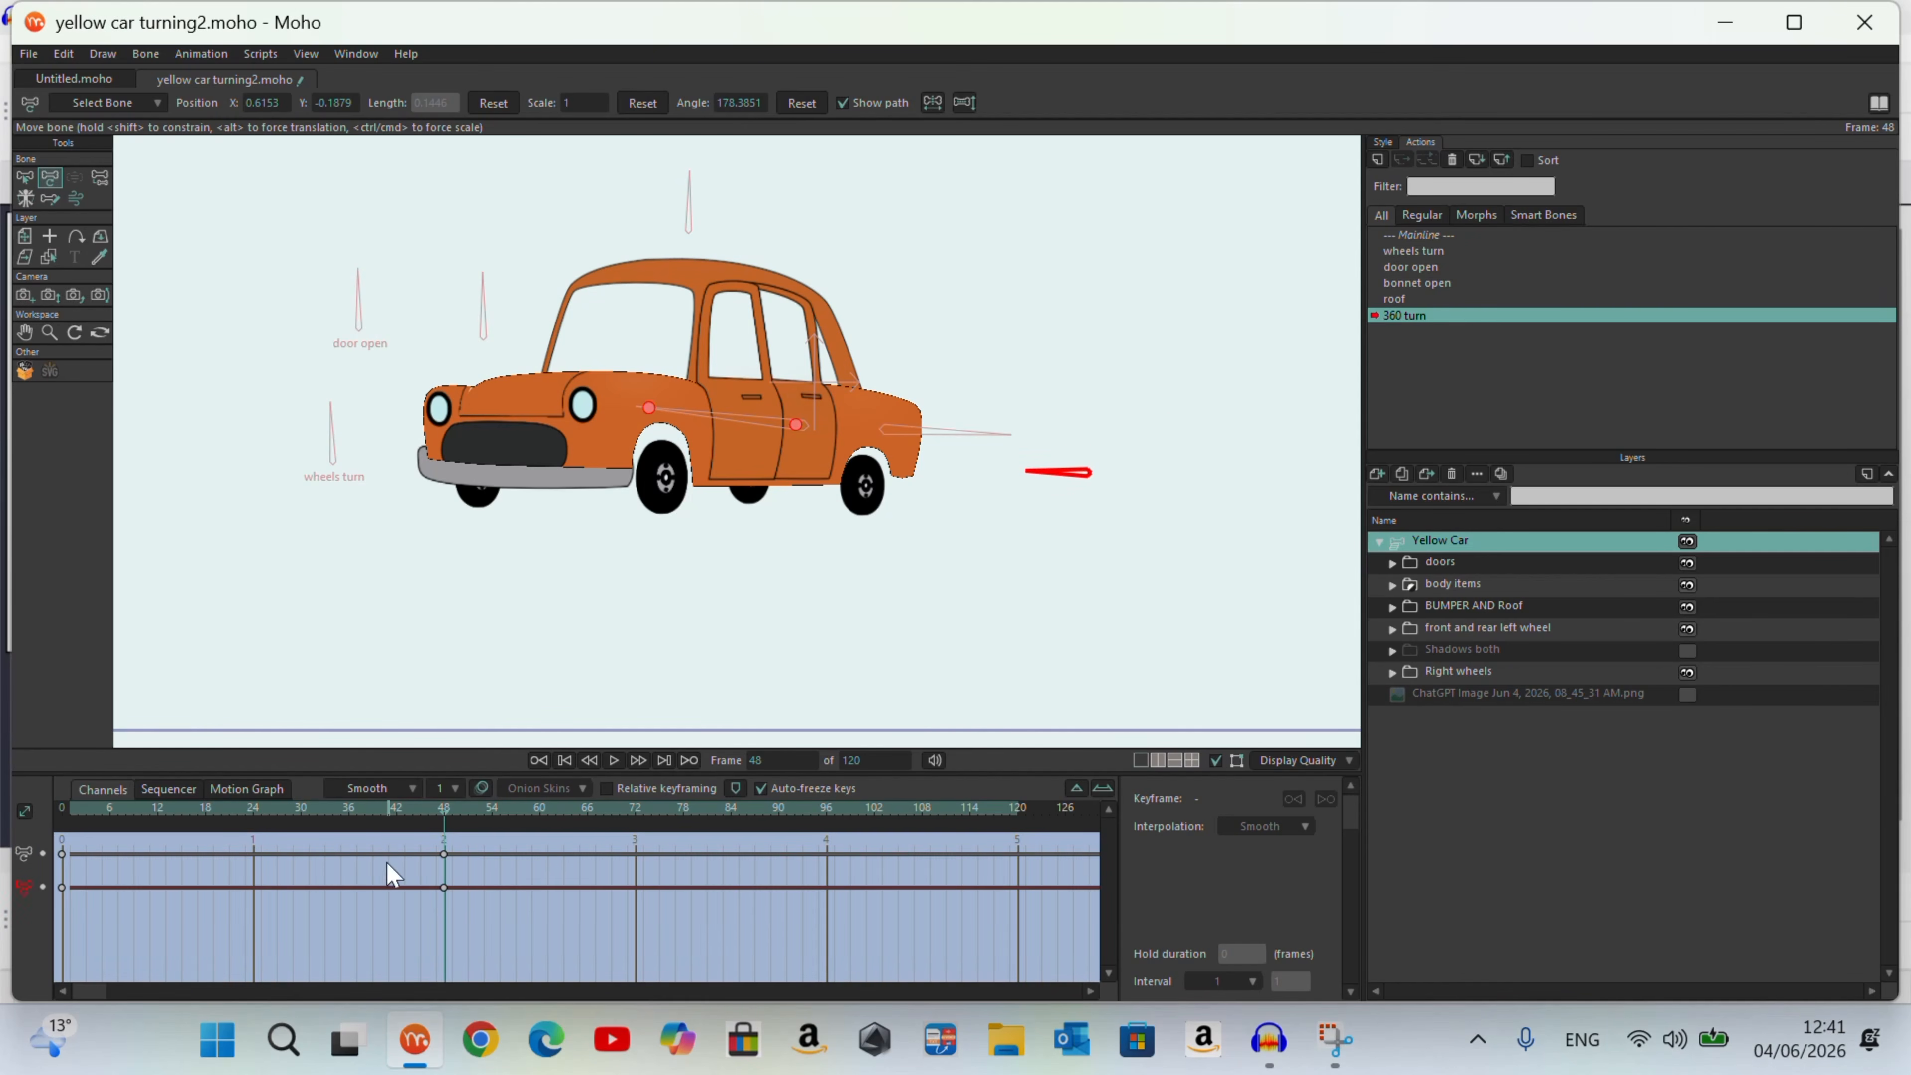
{"action": "left_click_drag", "start_coordinate": [445, 812], "coordinate": [444, 896]}
{"action": "scroll", "coordinate": [474, 309], "scroll_direction": "up", "scroll_amount": 1}
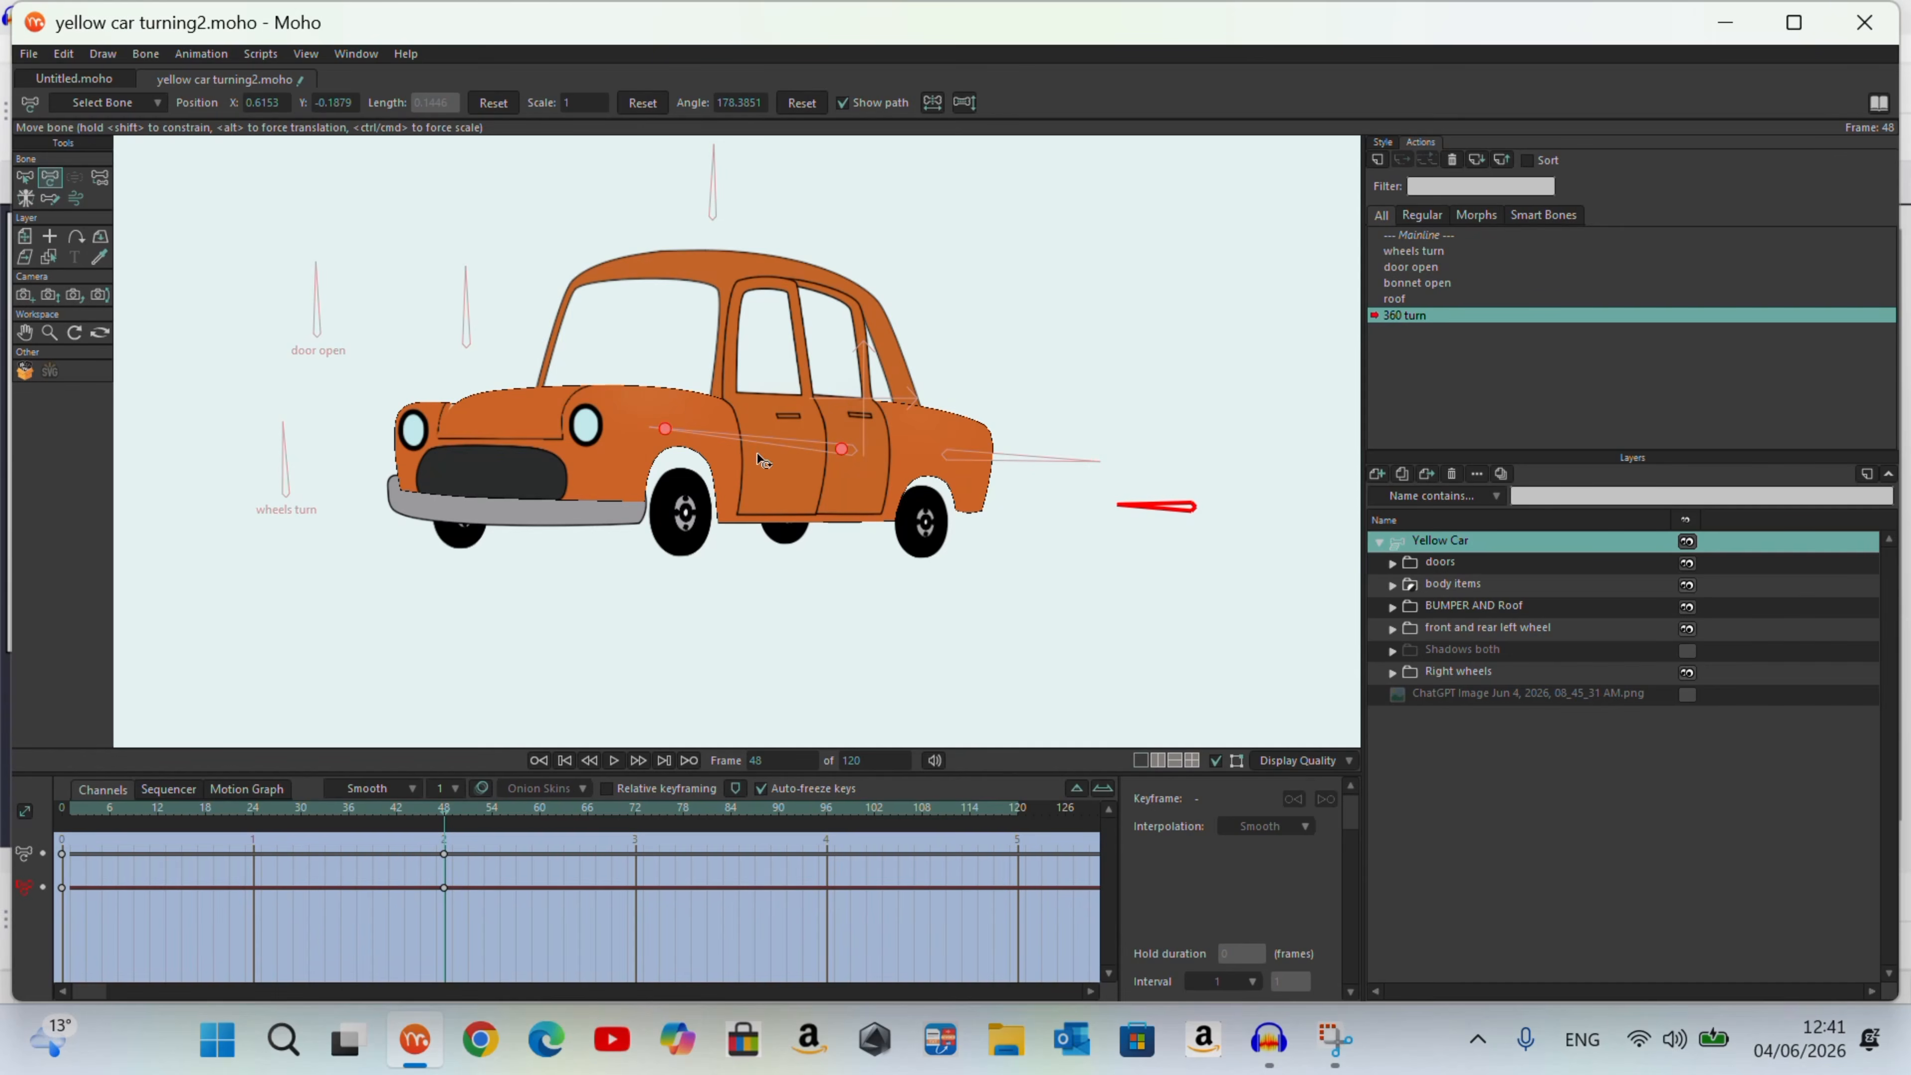
{"action": "scroll", "coordinate": [757, 453], "scroll_direction": "down", "scroll_amount": 3}
{"action": "scroll", "coordinate": [758, 444], "scroll_direction": "up", "scroll_amount": 2}
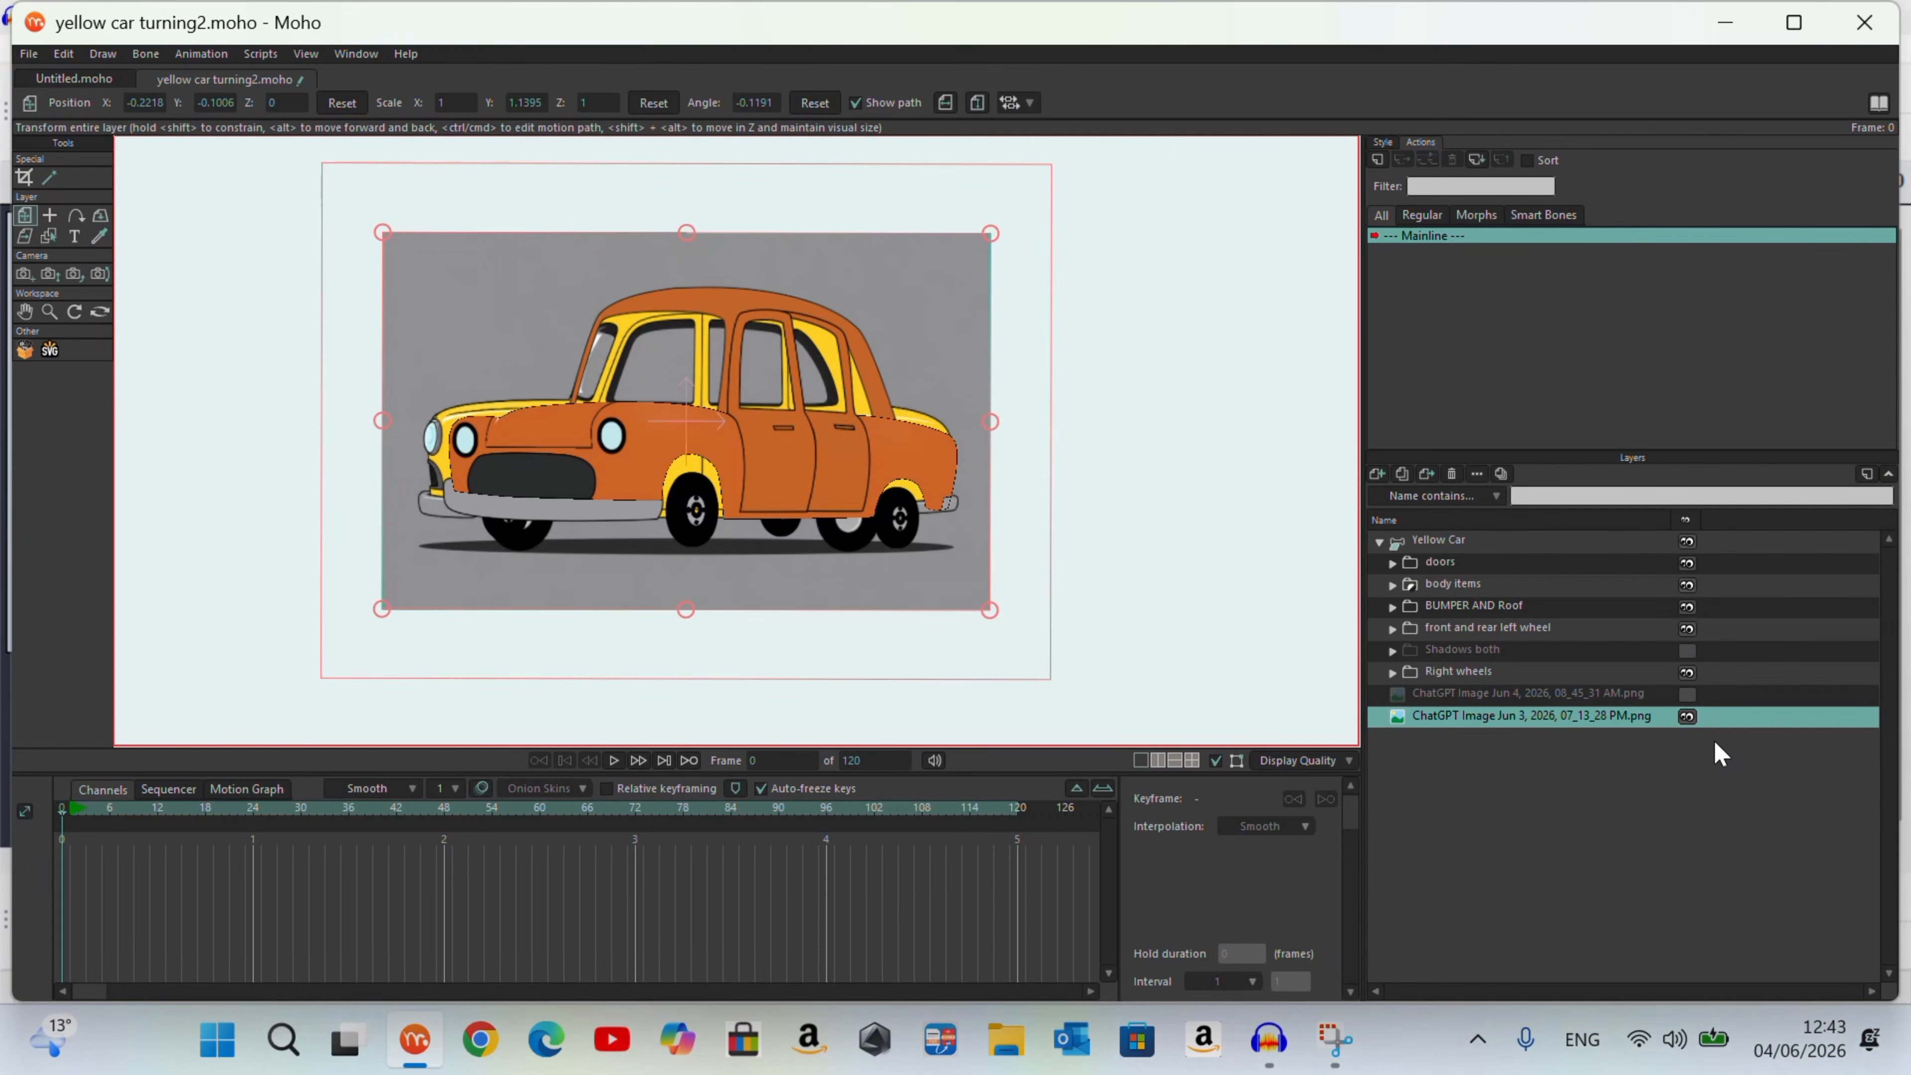
Step: Show the reference image ChatGPT Image Jun 3, 2026, 07_13_28 PM.png and activate the Yellow Car's 360 turn action at frame 48
{"action": "left_click", "coordinate": [1688, 716]}
{"action": "left_click", "coordinate": [1687, 717]}
{"action": "left_click", "coordinate": [1460, 540]}
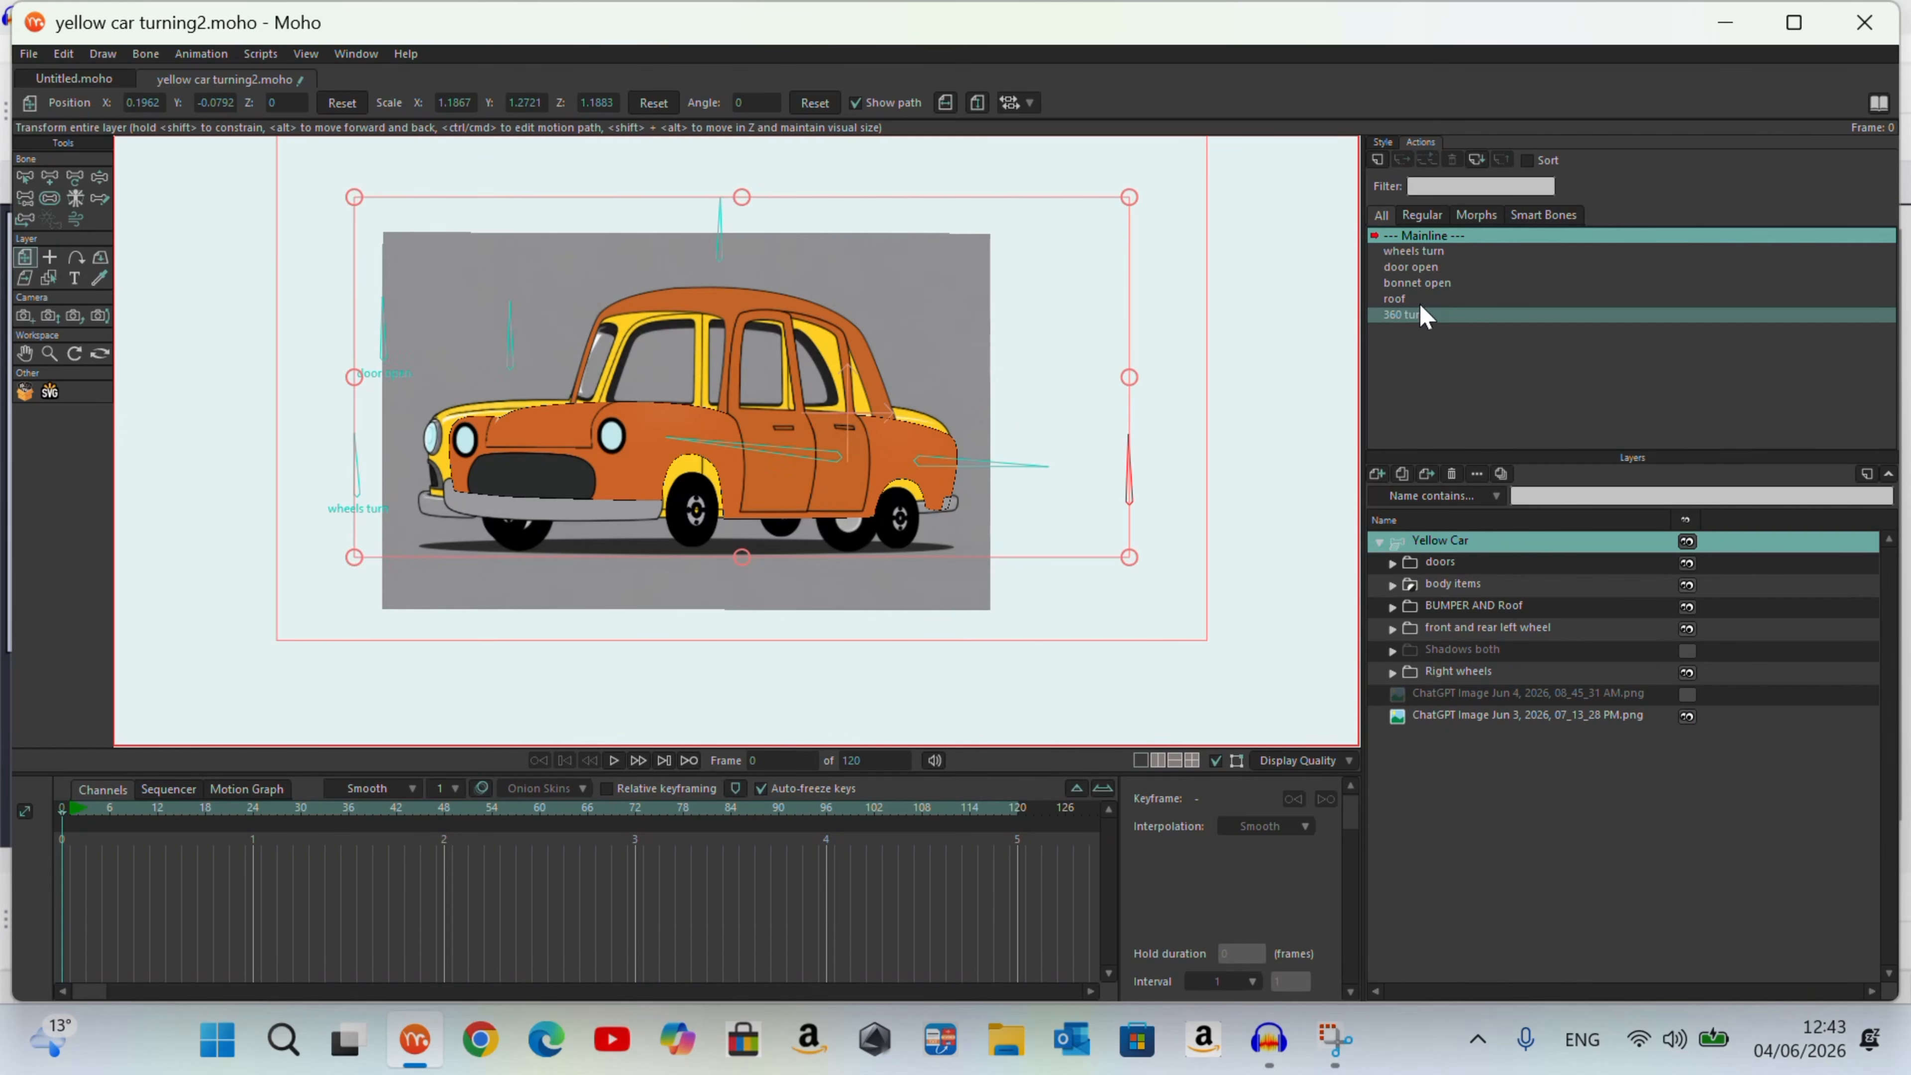
{"action": "double_click", "coordinate": [1420, 316]}
{"action": "left_click_drag", "start_coordinate": [104, 850], "coordinate": [412, 875]}
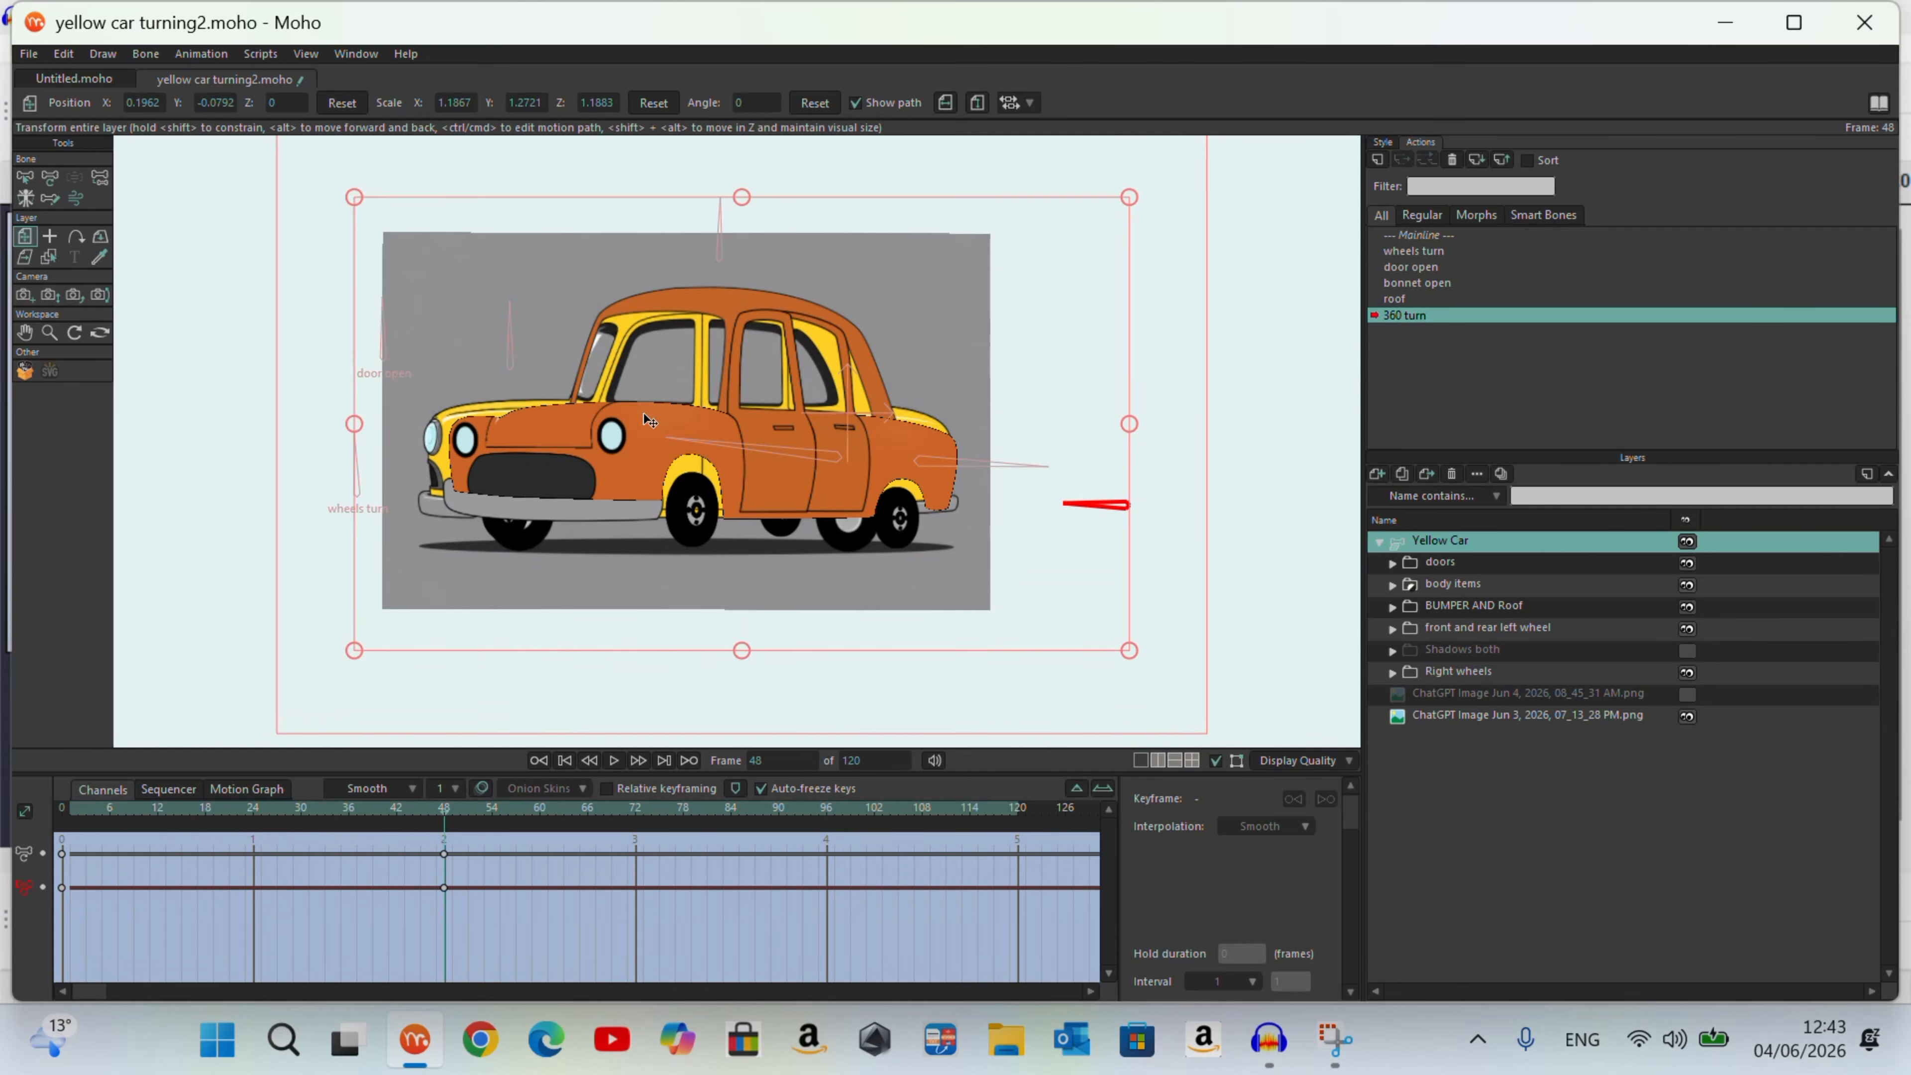
{"action": "scroll", "coordinate": [643, 413], "scroll_direction": "up", "scroll_amount": 5}
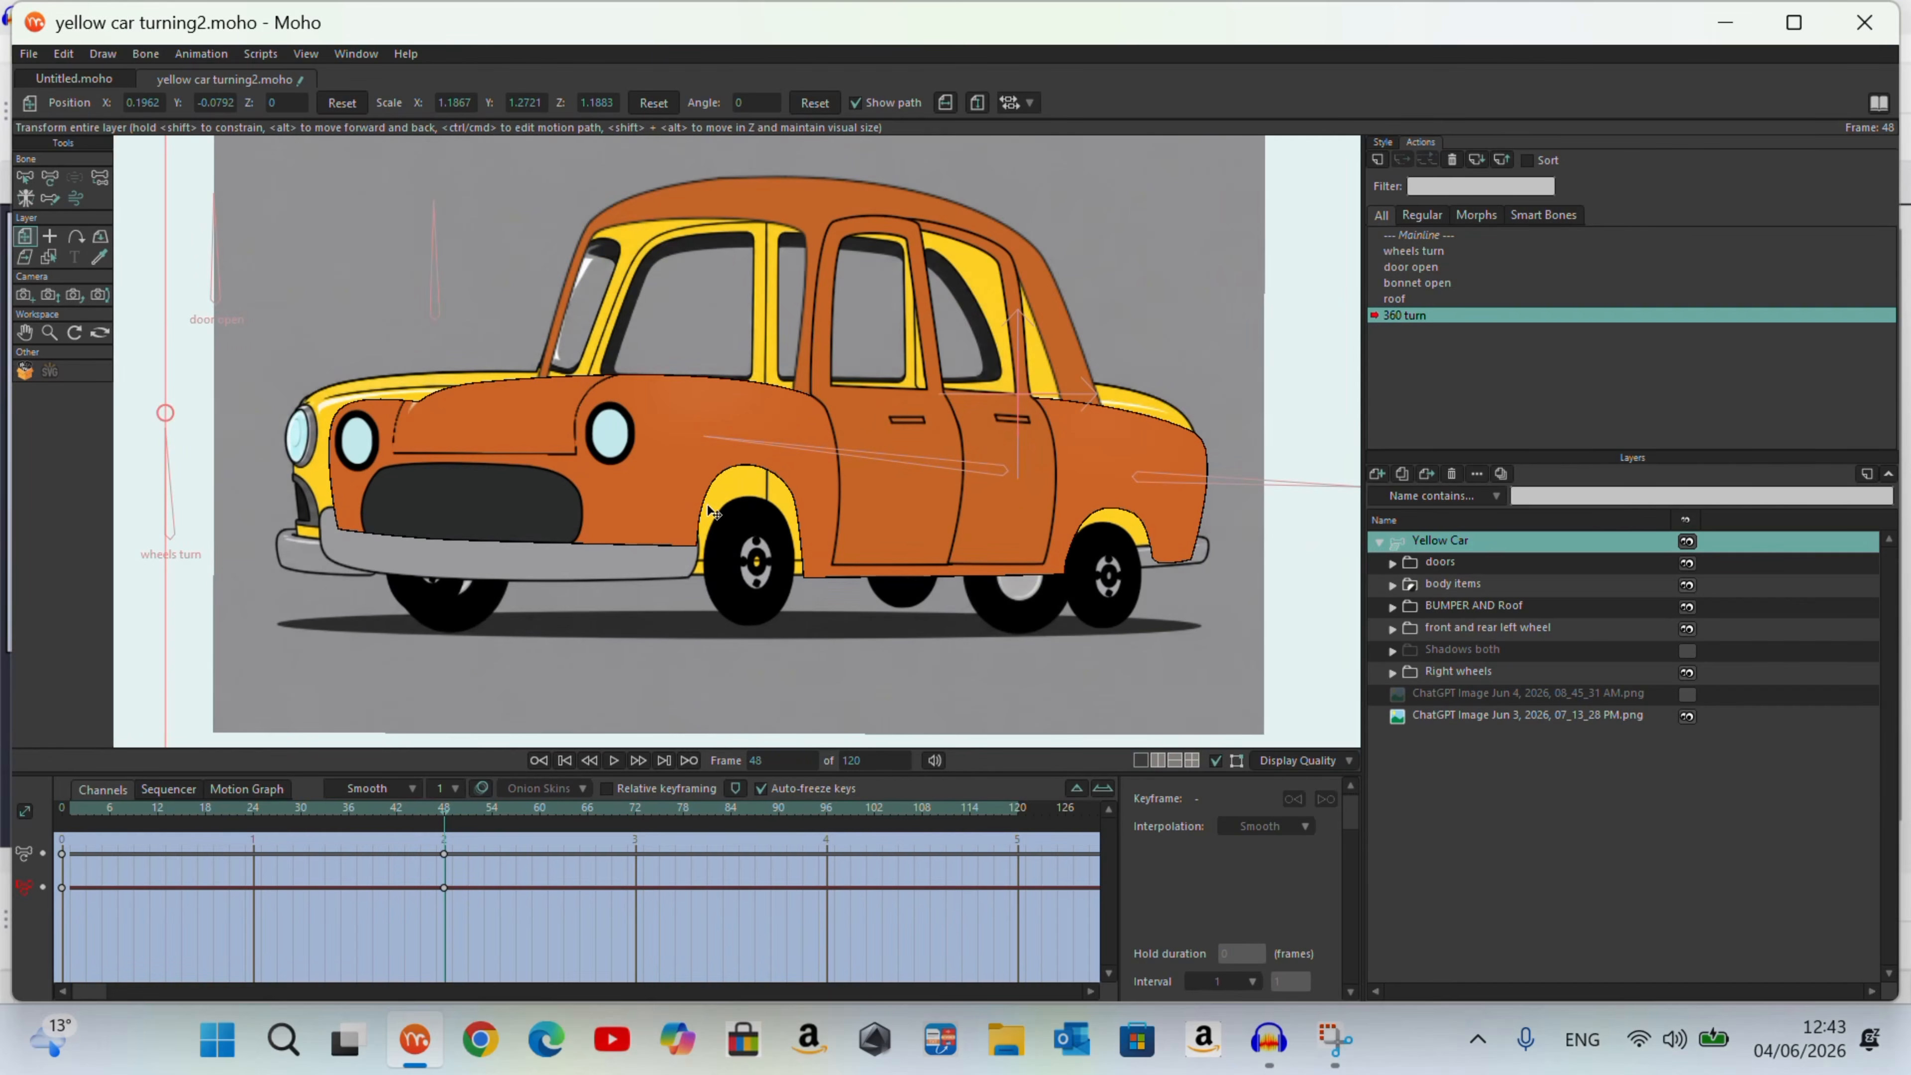
Step: Hide the doors, BUMPER AND Roof, Right wheels, and front and rear left wheel layers
{"action": "left_click", "coordinate": [1686, 562]}
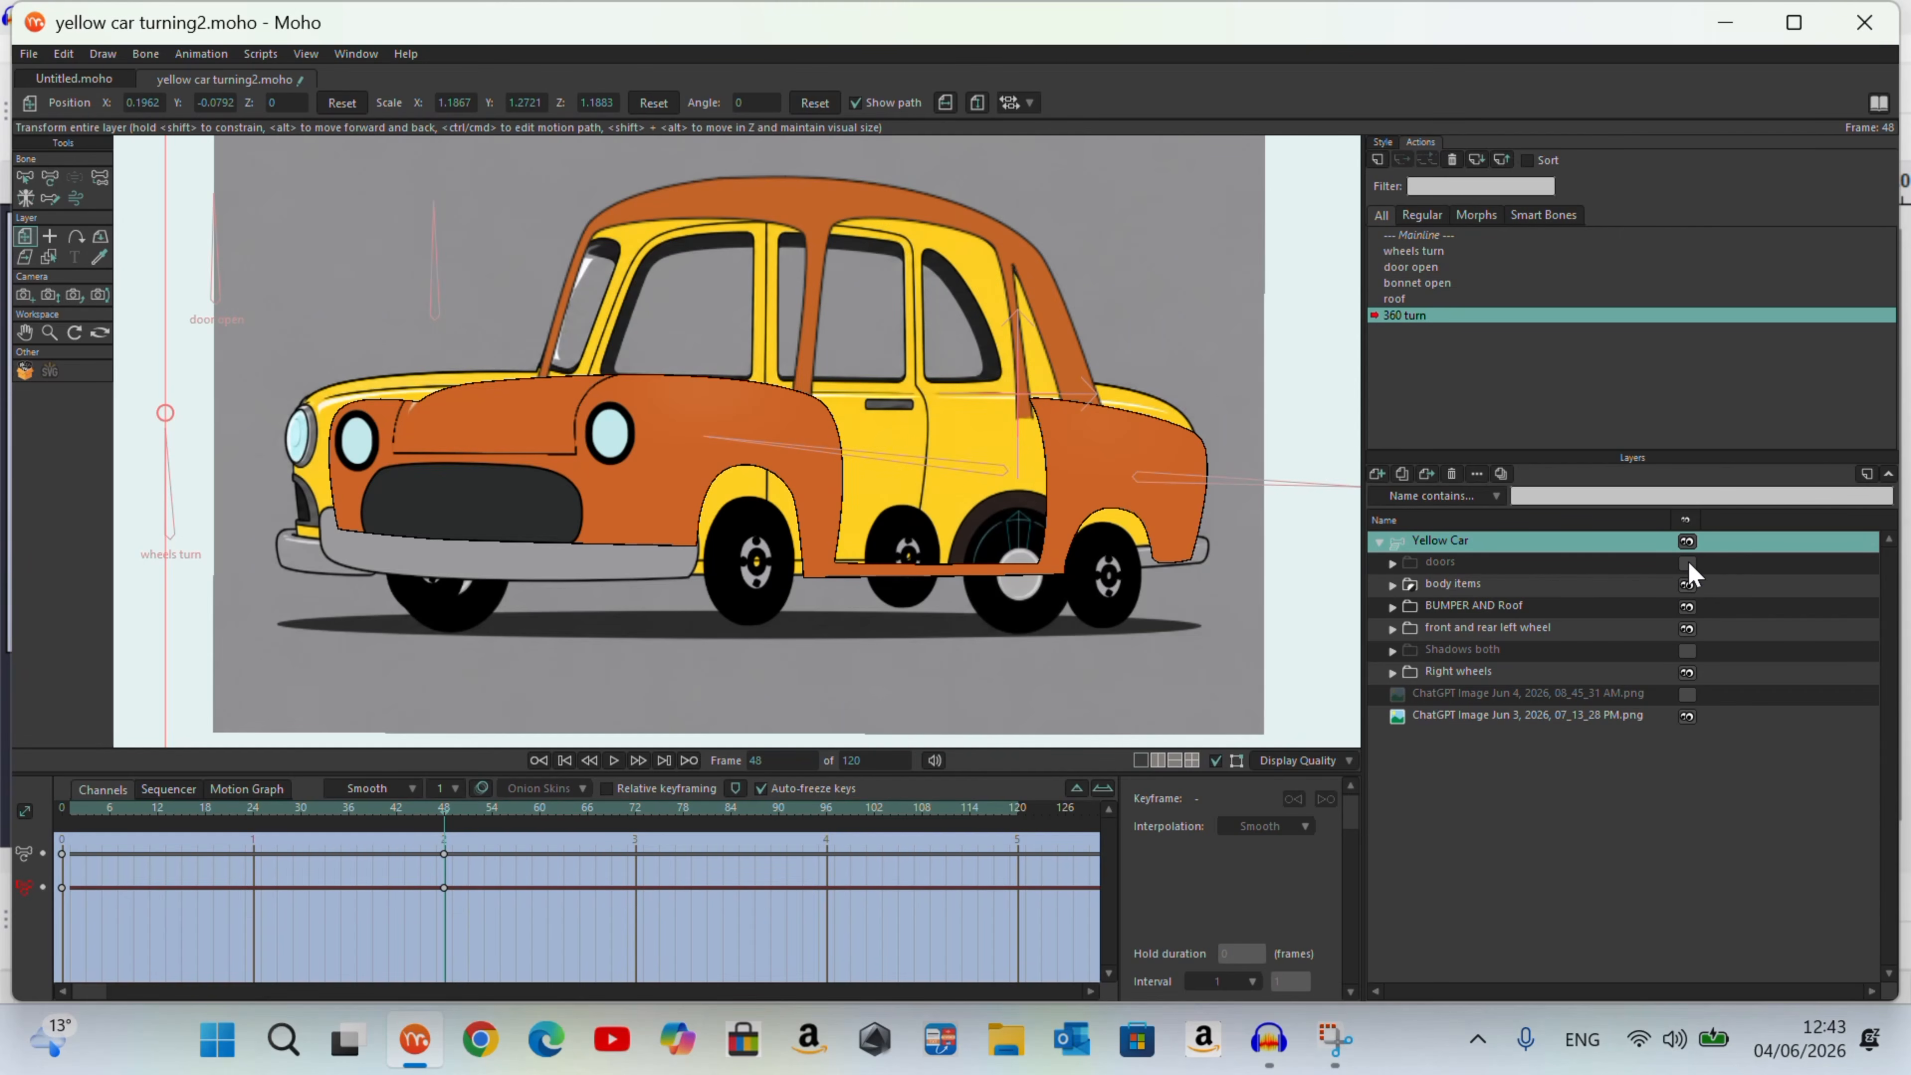
{"action": "left_click", "coordinate": [1688, 607]}
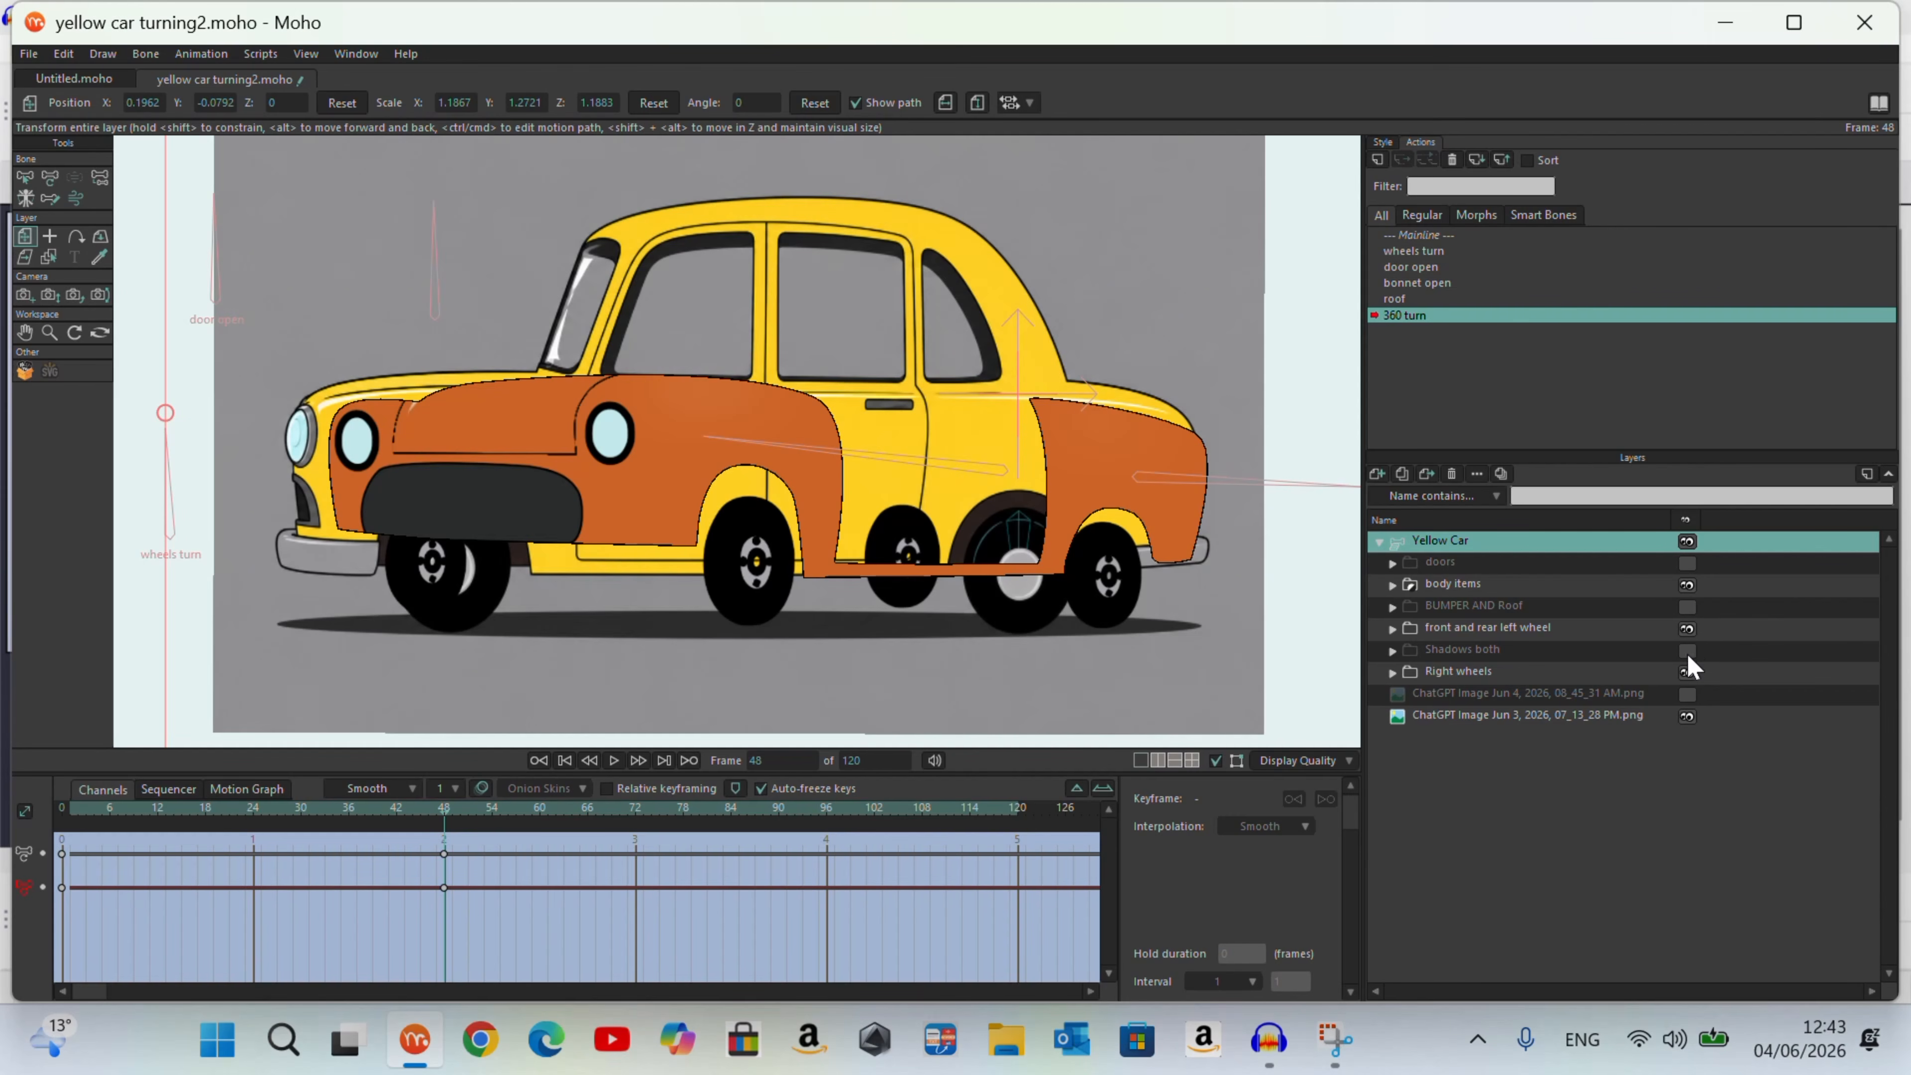
{"action": "left_click", "coordinate": [1687, 672]}
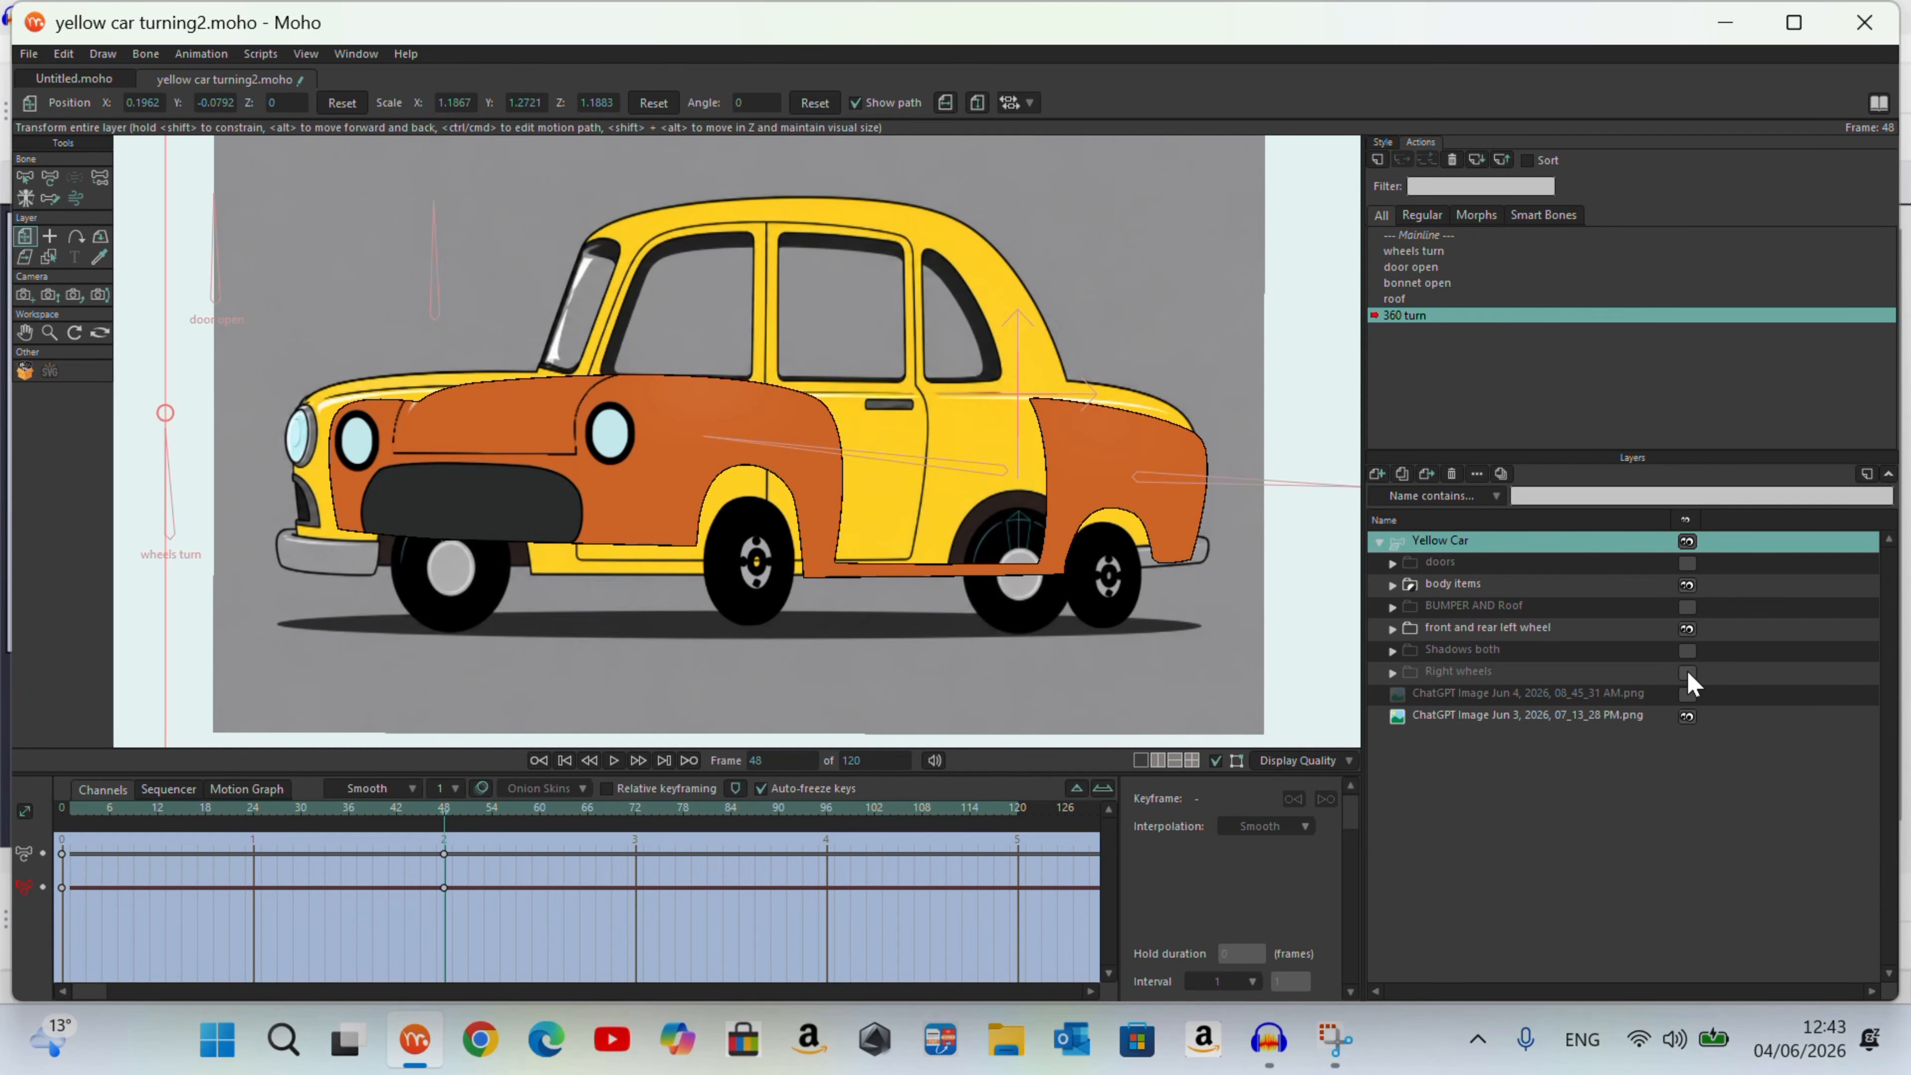
{"action": "left_click", "coordinate": [1688, 628]}
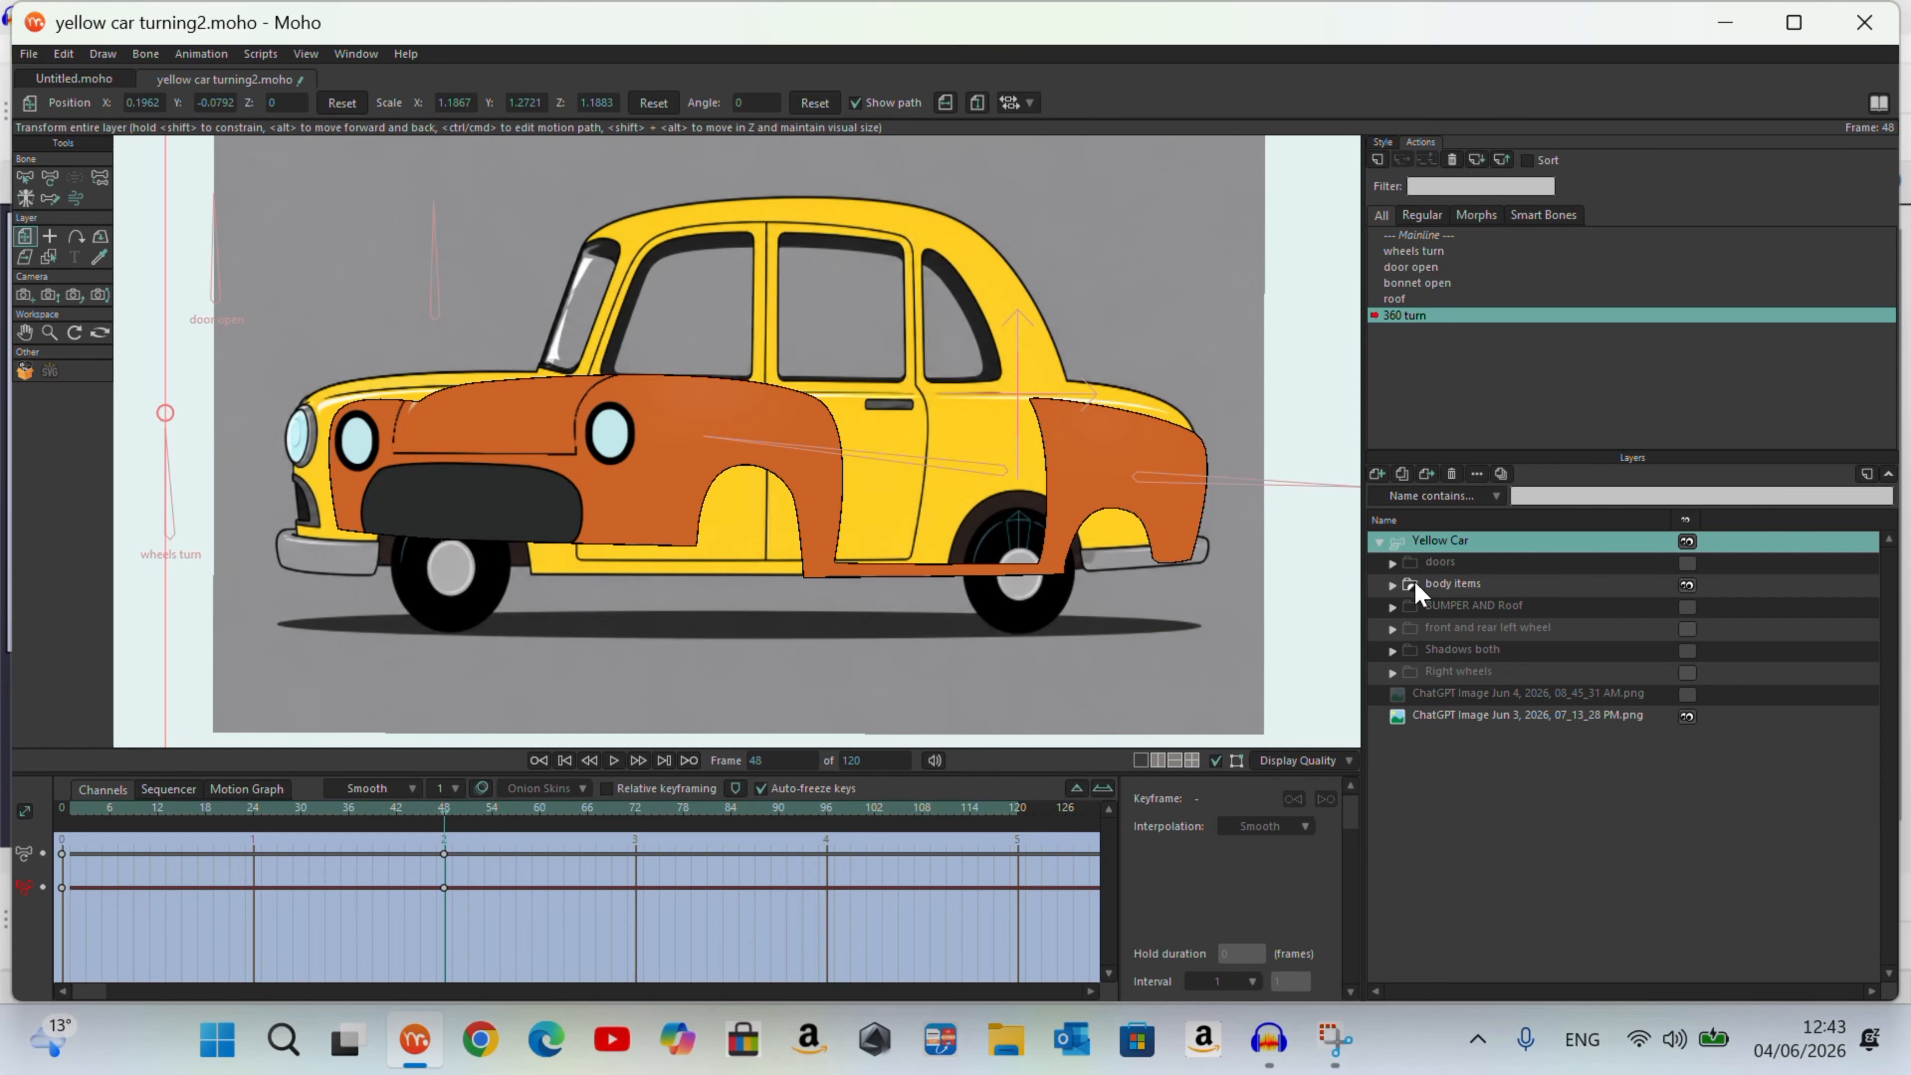
Step: Pull the front and rear outlines of the Body layer onto the reference car's silhouette at frame 48
{"action": "left_click", "coordinate": [49, 256]}
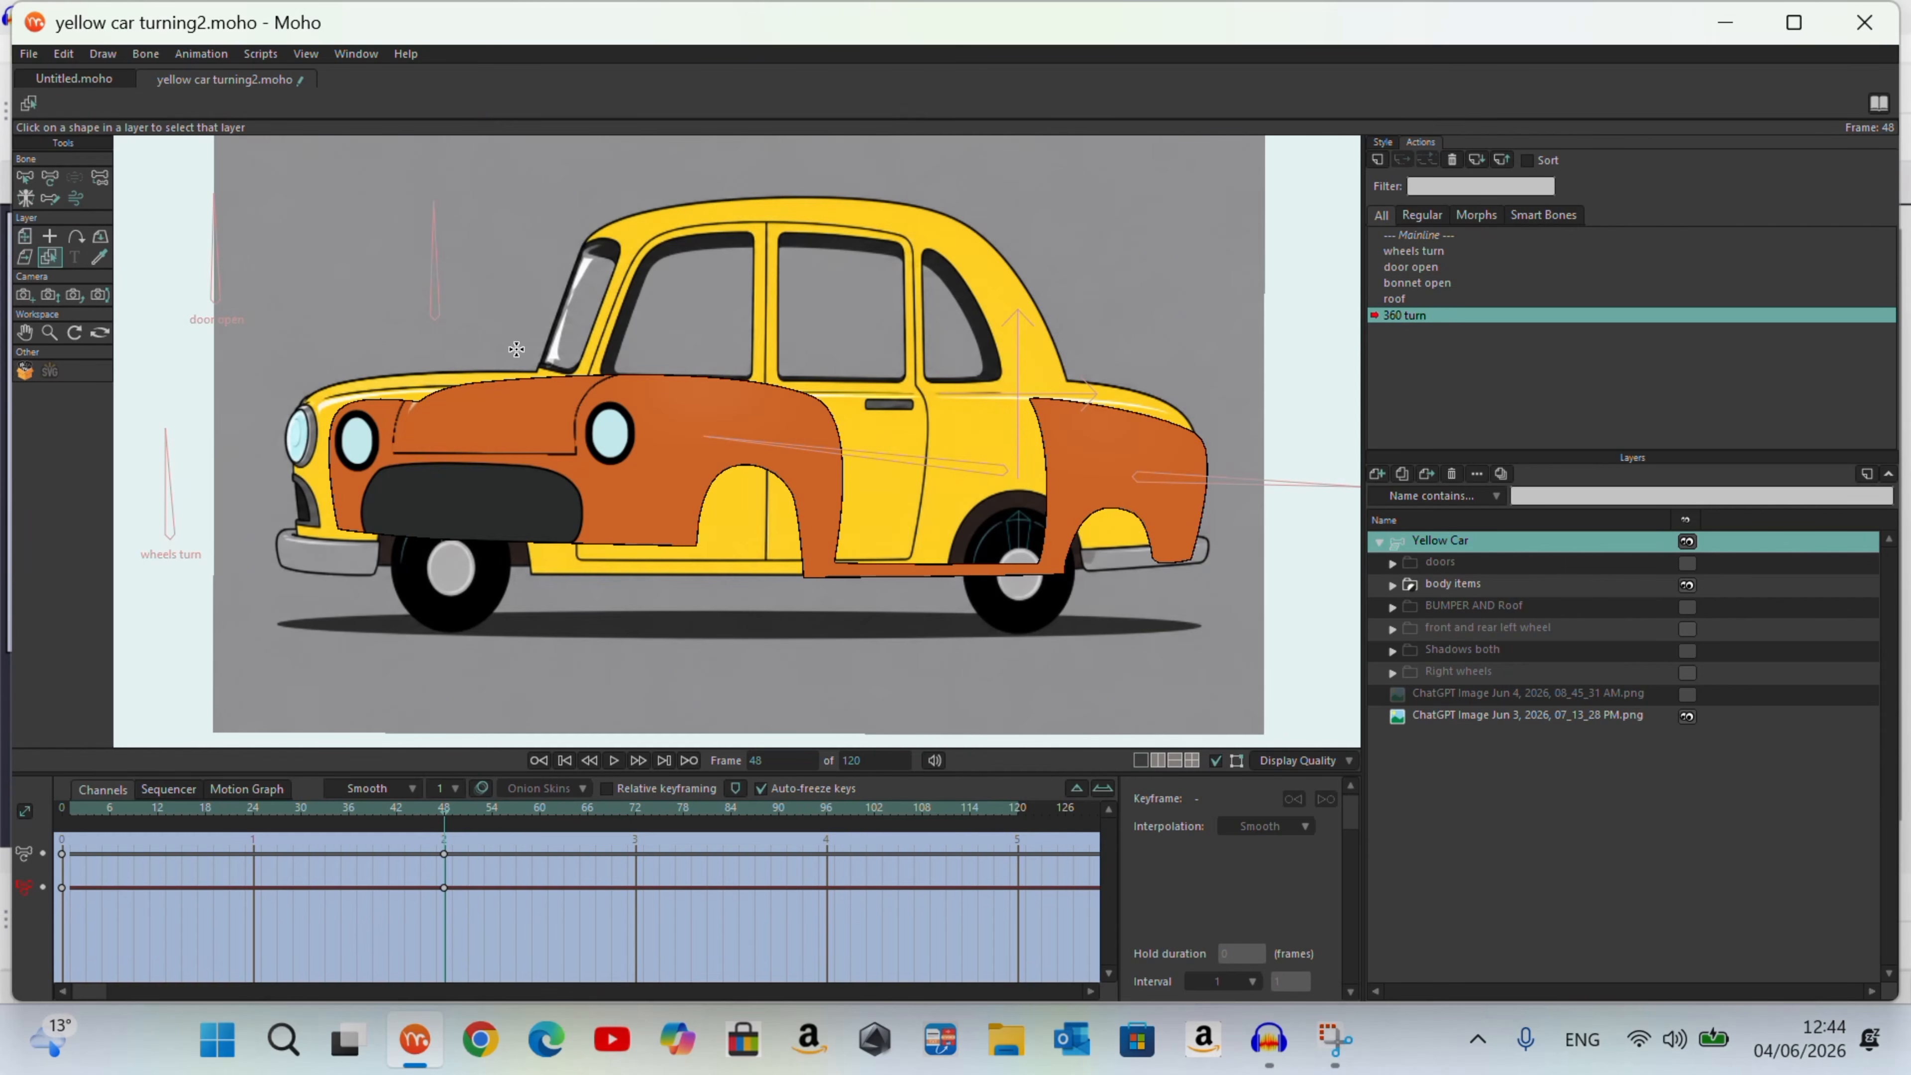
{"action": "left_click", "coordinate": [540, 402]}
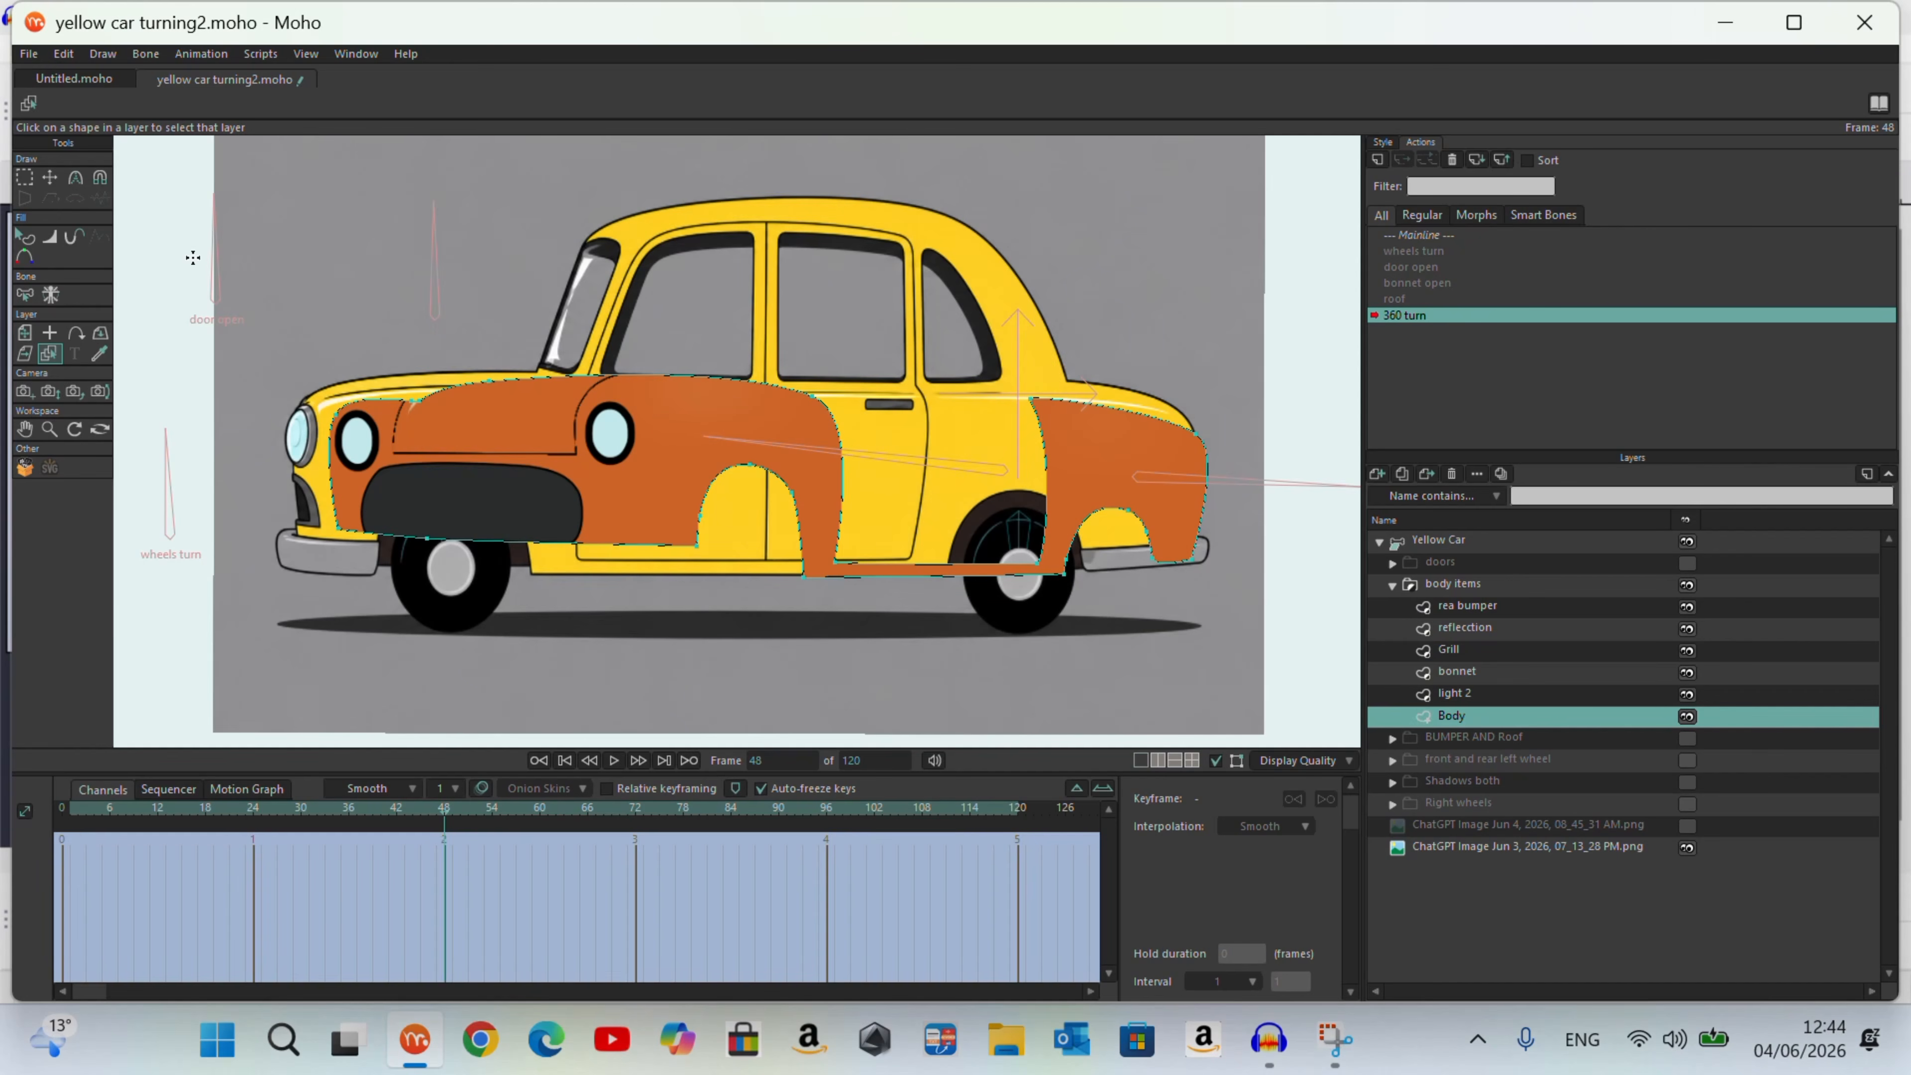
{"action": "left_click", "coordinate": [49, 179]}
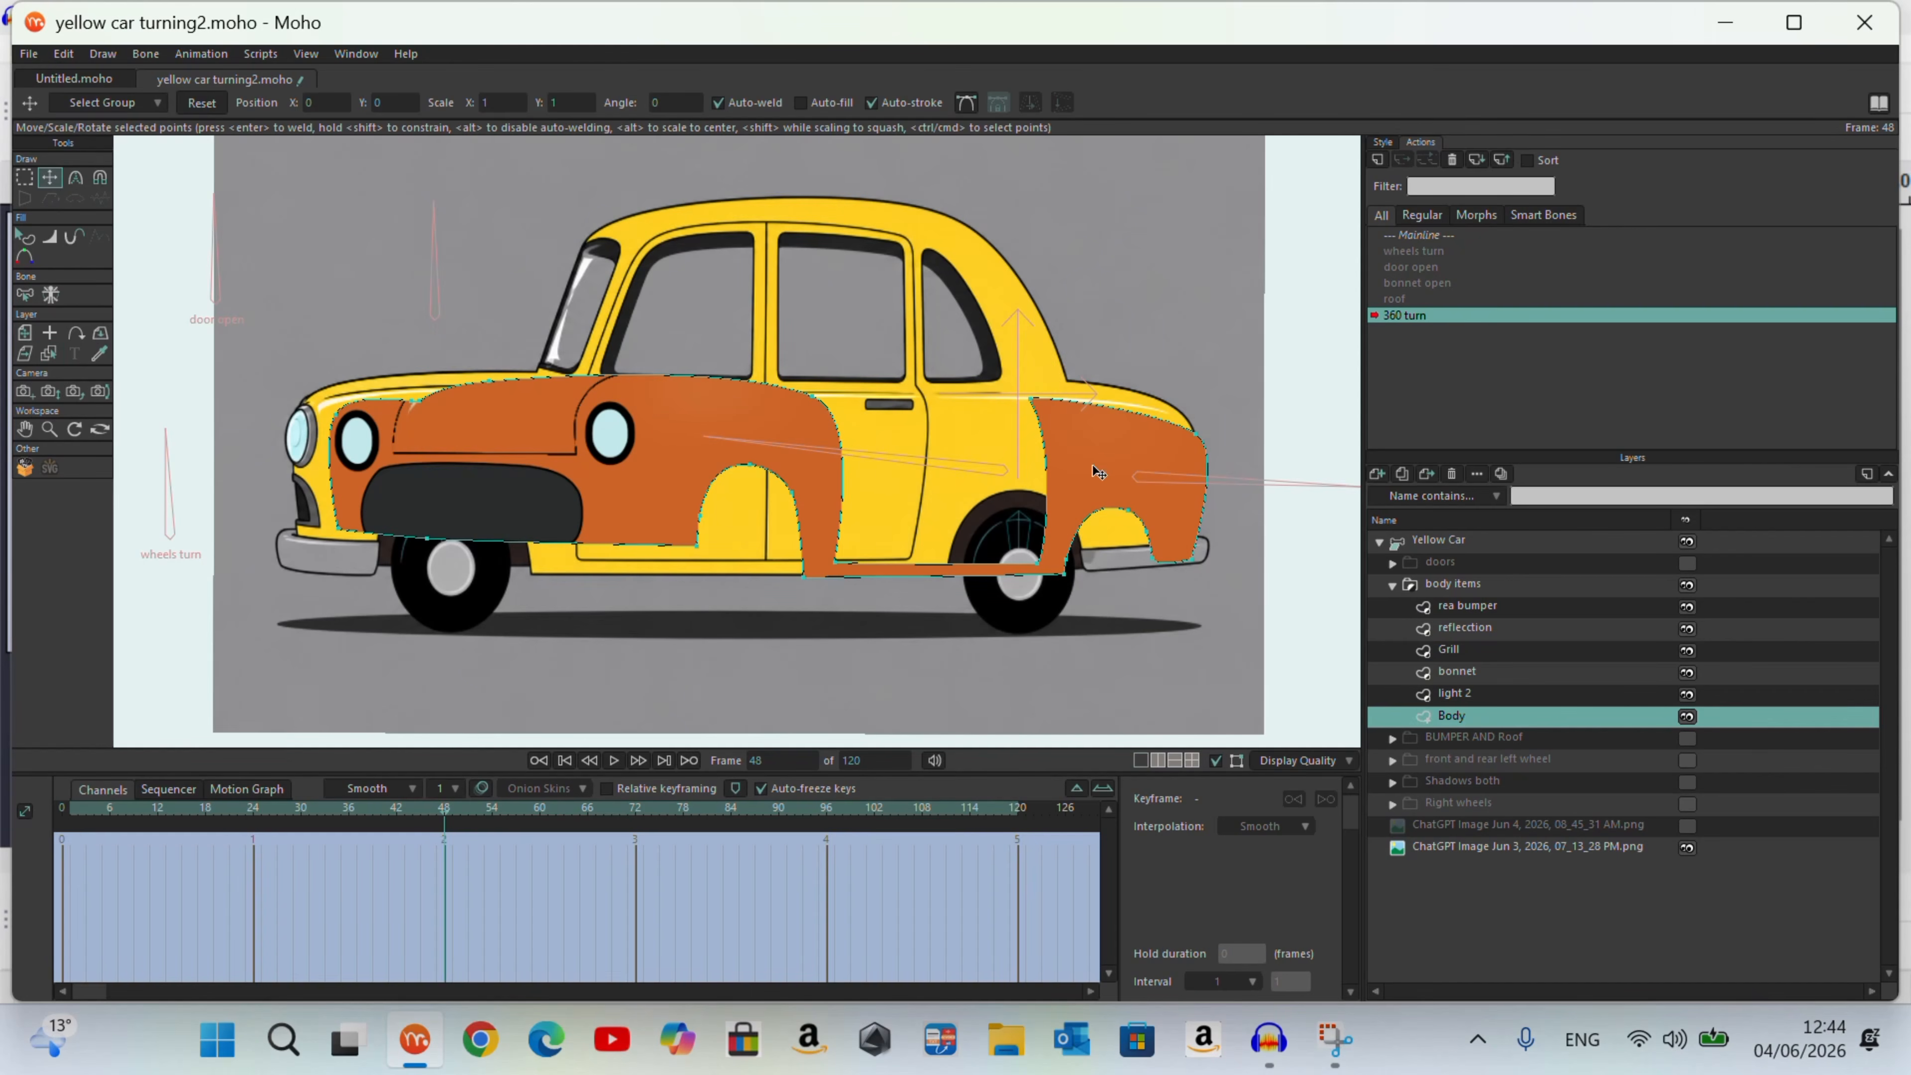
{"action": "left_click", "coordinate": [100, 178]}
{"action": "left_click_drag", "start_coordinate": [448, 452], "coordinate": [340, 442]}
{"action": "left_click_drag", "start_coordinate": [340, 512], "coordinate": [321, 518]}
{"action": "left_click_drag", "start_coordinate": [1176, 453], "coordinate": [1162, 432]}
{"action": "left_click_drag", "start_coordinate": [1165, 510], "coordinate": [1167, 498]}
{"action": "left_click_drag", "start_coordinate": [1116, 454], "coordinate": [1109, 438]}
{"action": "left_click_drag", "start_coordinate": [657, 521], "coordinate": [651, 521]}
{"action": "left_click", "coordinate": [47, 177]}
{"action": "left_click_drag", "start_coordinate": [1018, 399], "coordinate": [1028, 375]}
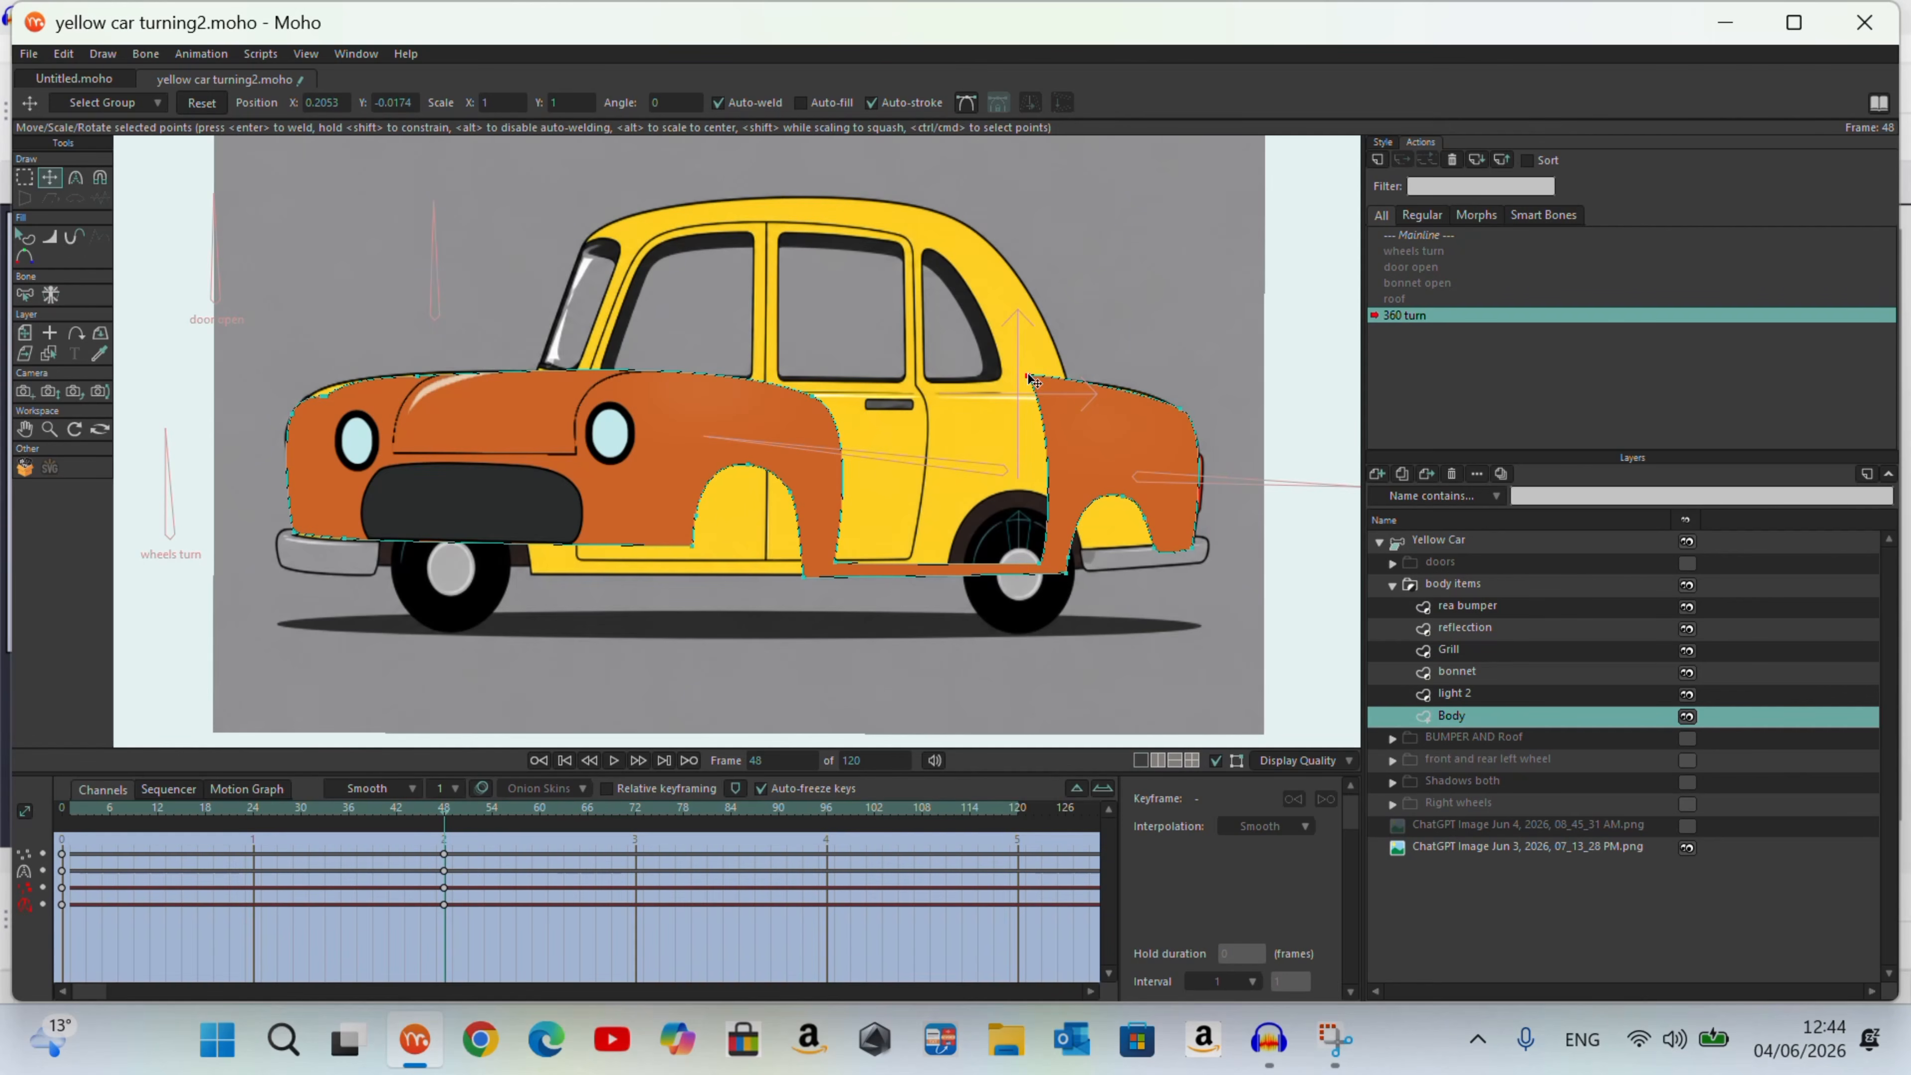
Step: Move the Body points around the upper front corner onto the reference outline
{"action": "scroll", "coordinate": [326, 400], "scroll_direction": "up", "scroll_amount": 7}
{"action": "left_click_drag", "start_coordinate": [306, 376], "coordinate": [295, 376]}
{"action": "left_click_drag", "start_coordinate": [325, 382], "coordinate": [307, 376]}
{"action": "left_click_drag", "start_coordinate": [296, 378], "coordinate": [280, 382]}
{"action": "left_click_drag", "start_coordinate": [181, 463], "coordinate": [166, 474]}
Step: Remove the kink at the Body's upper front corner by adjusting the point's curvature and moving it onto the reference curve
{"action": "left_click", "coordinate": [25, 176]}
{"action": "left_click", "coordinate": [303, 374]}
{"action": "left_click", "coordinate": [76, 177]}
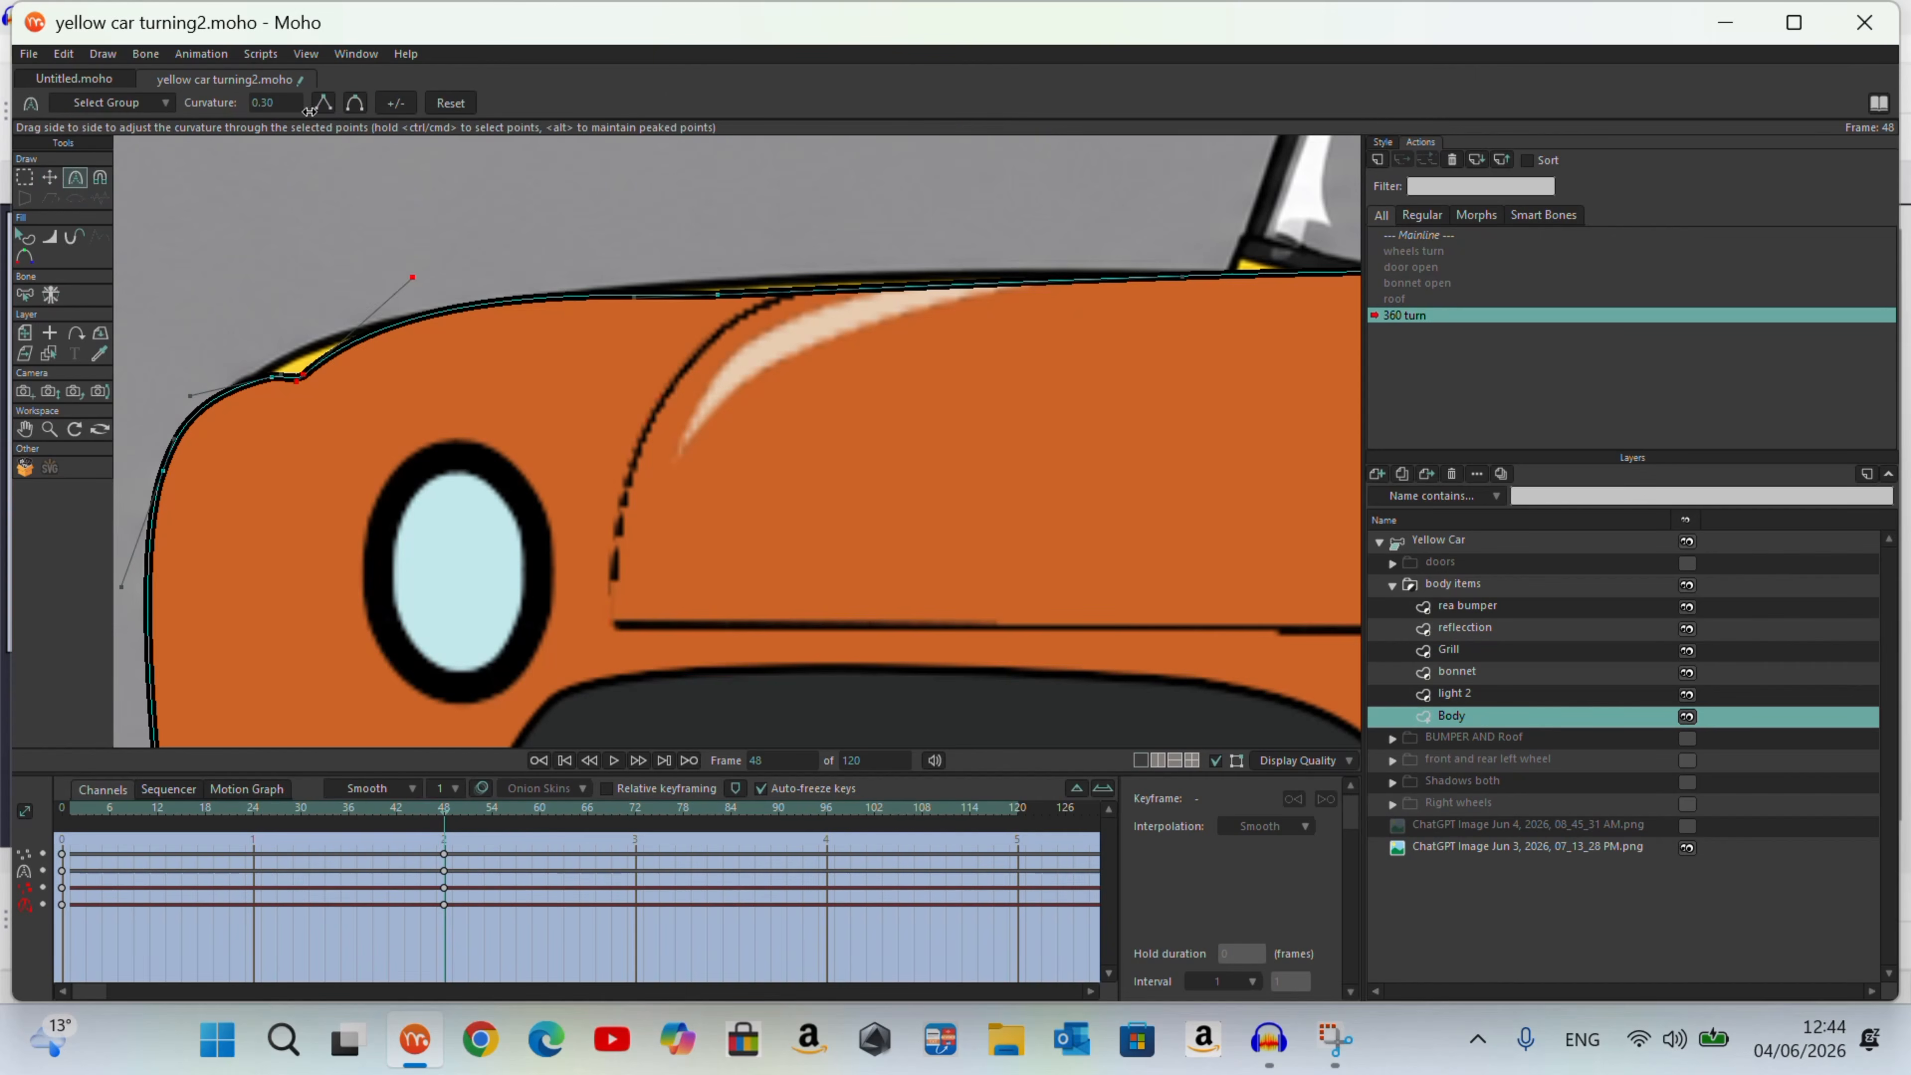
{"action": "left_click", "coordinate": [354, 104]}
{"action": "left_click", "coordinate": [326, 112]}
{"action": "left_click", "coordinate": [50, 178]}
{"action": "left_click_drag", "start_coordinate": [296, 375], "coordinate": [304, 357]}
{"action": "left_click_drag", "start_coordinate": [272, 377], "coordinate": [308, 348]}
{"action": "key", "text": "c"}
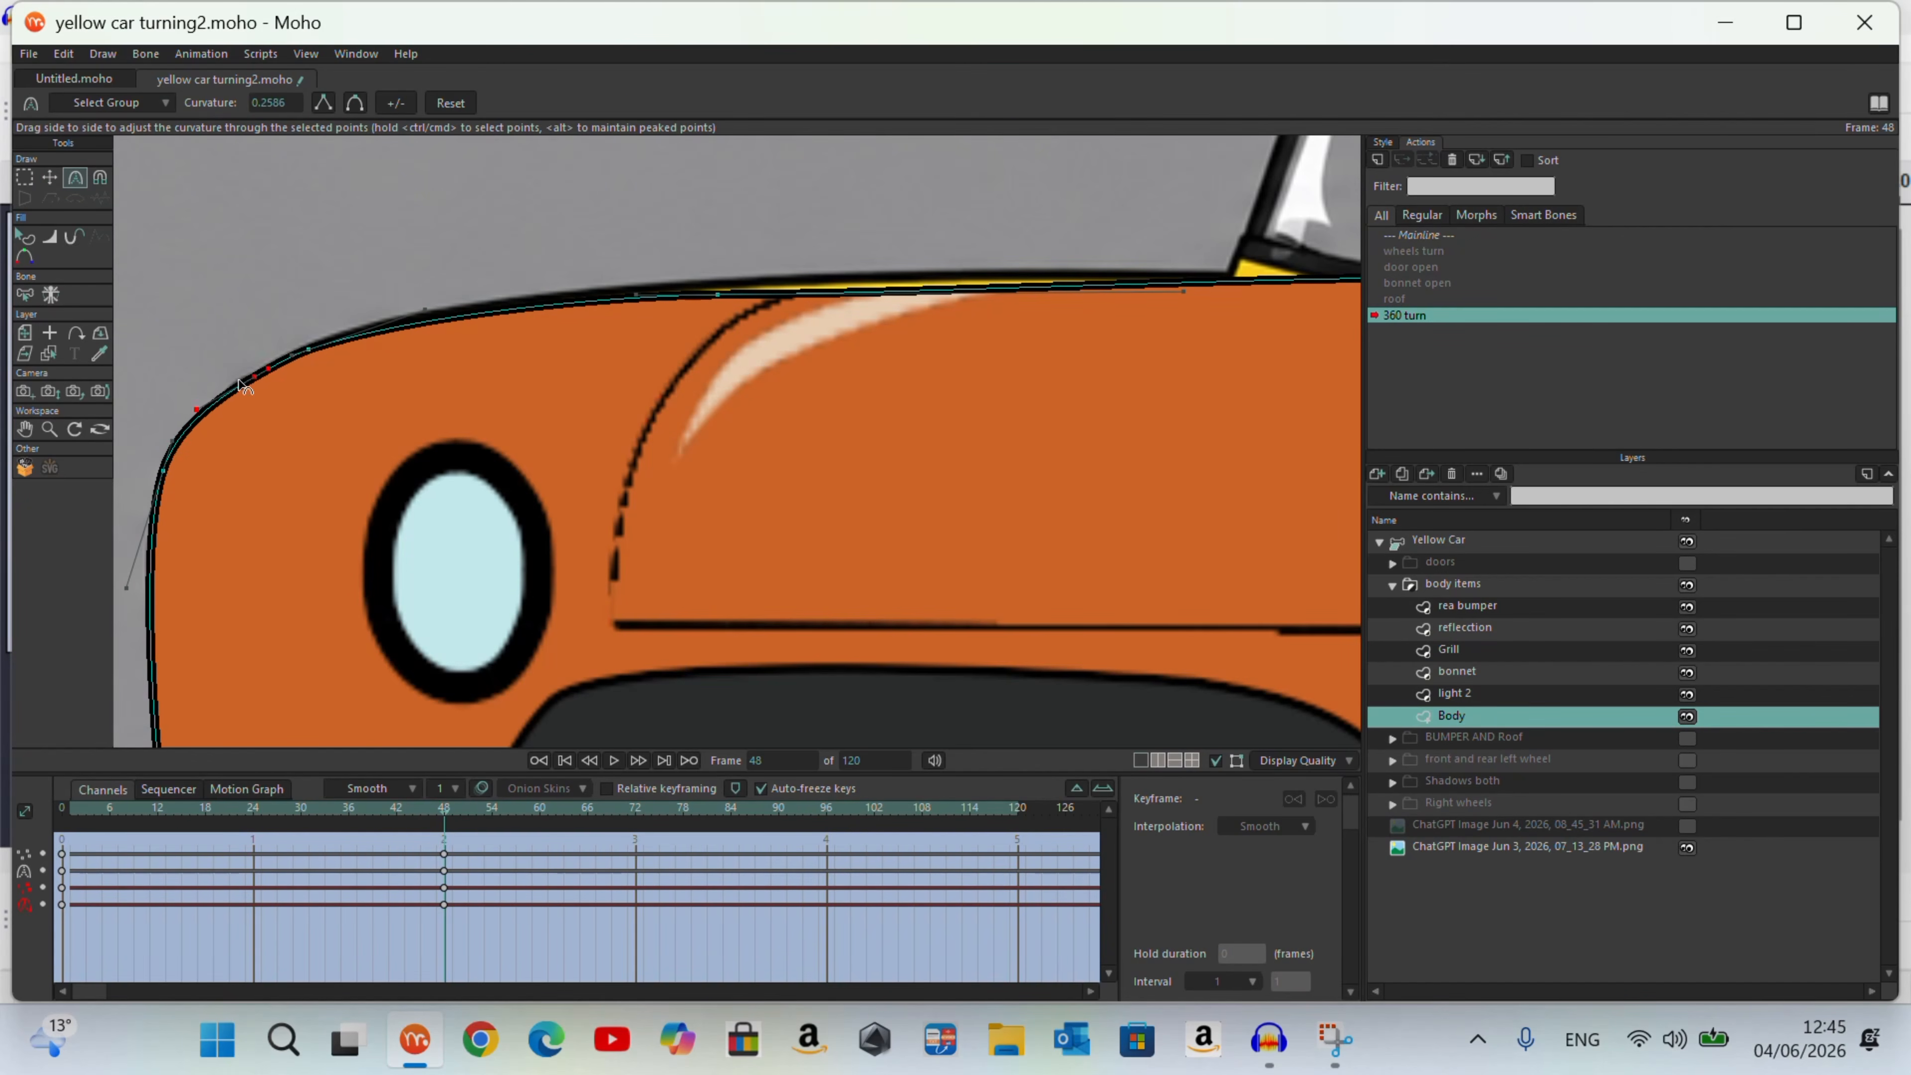
{"action": "left_click_drag", "start_coordinate": [272, 366], "coordinate": [214, 461]}
Step: Refine the points and curvature along the Body's upper front edge to follow the reference's bonnet line
{"action": "left_click", "coordinate": [53, 178]}
{"action": "scroll", "coordinate": [195, 320], "scroll_direction": "up", "scroll_amount": 3}
{"action": "left_click", "coordinate": [75, 178]}
{"action": "left_click_drag", "start_coordinate": [341, 389], "coordinate": [345, 383]}
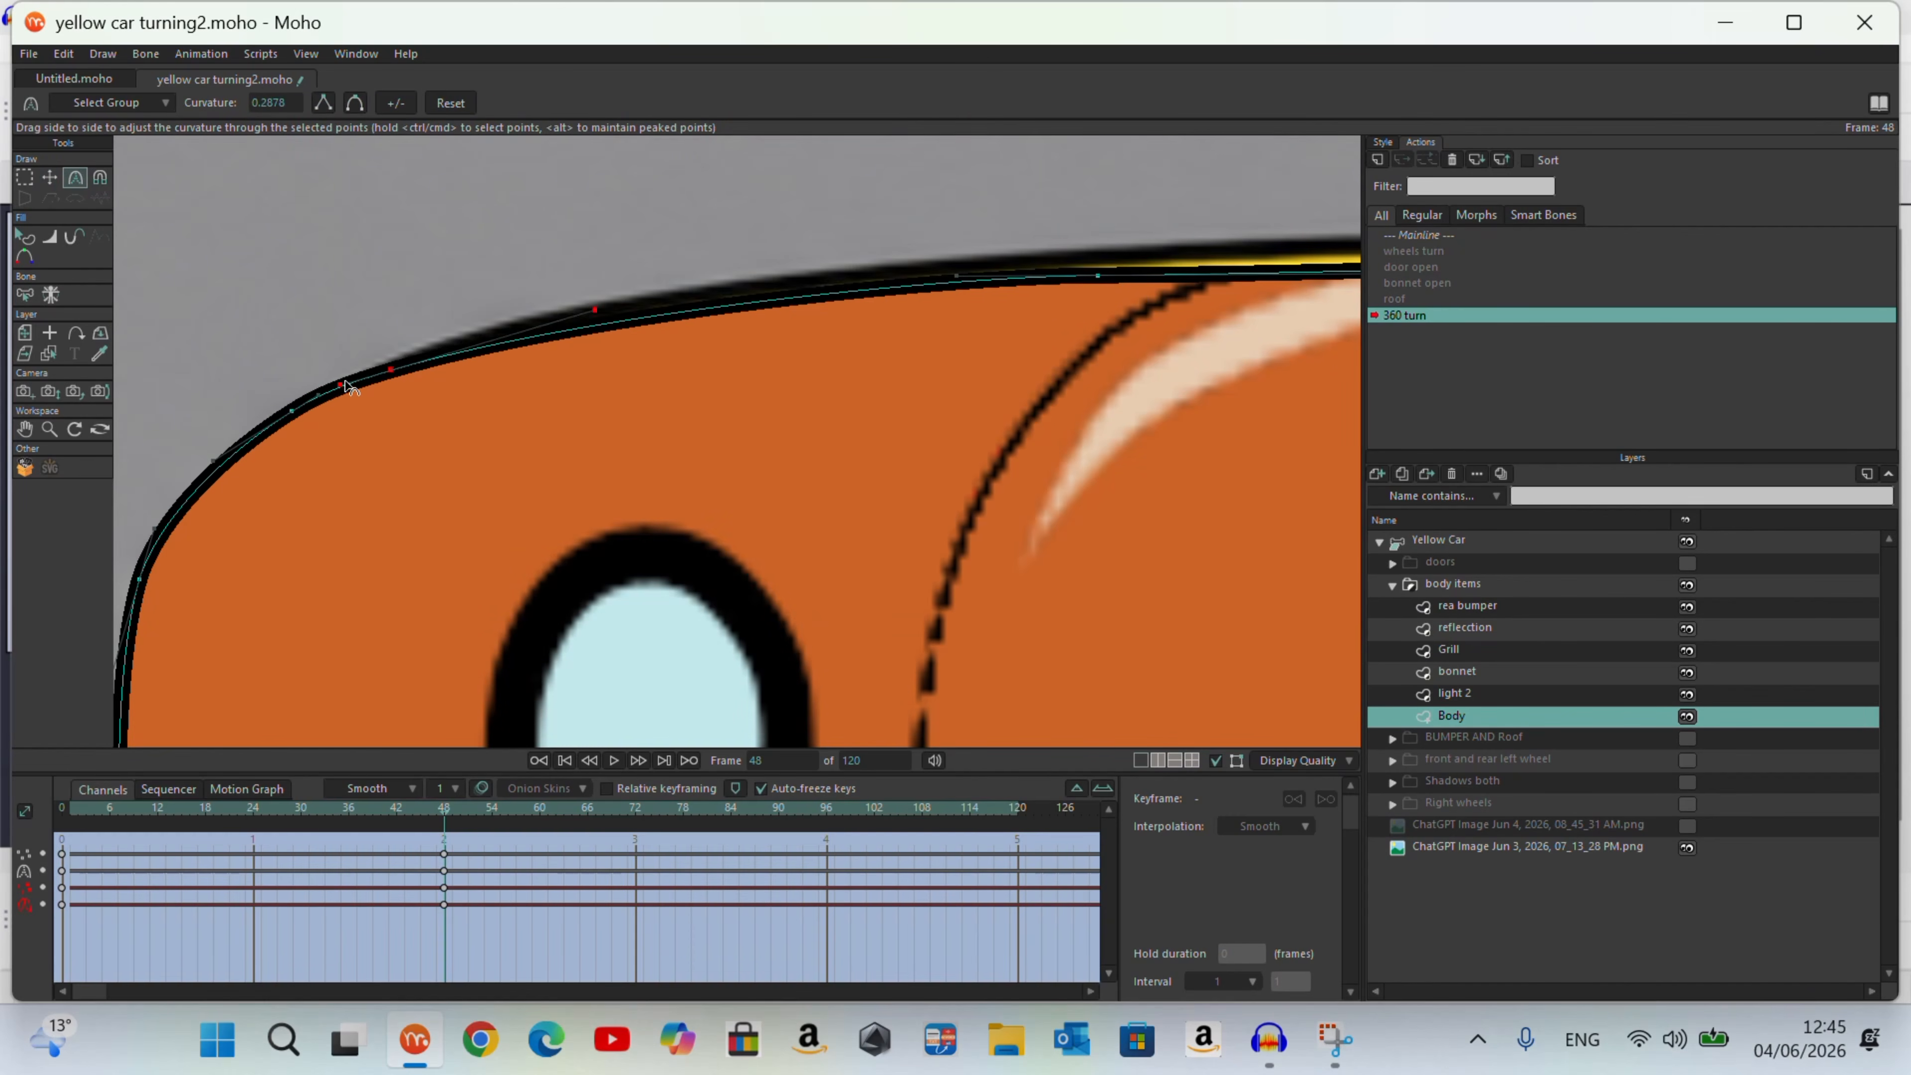
{"action": "scroll", "coordinate": [188, 324], "scroll_direction": "down", "scroll_amount": 2}
{"action": "left_click", "coordinate": [50, 178]}
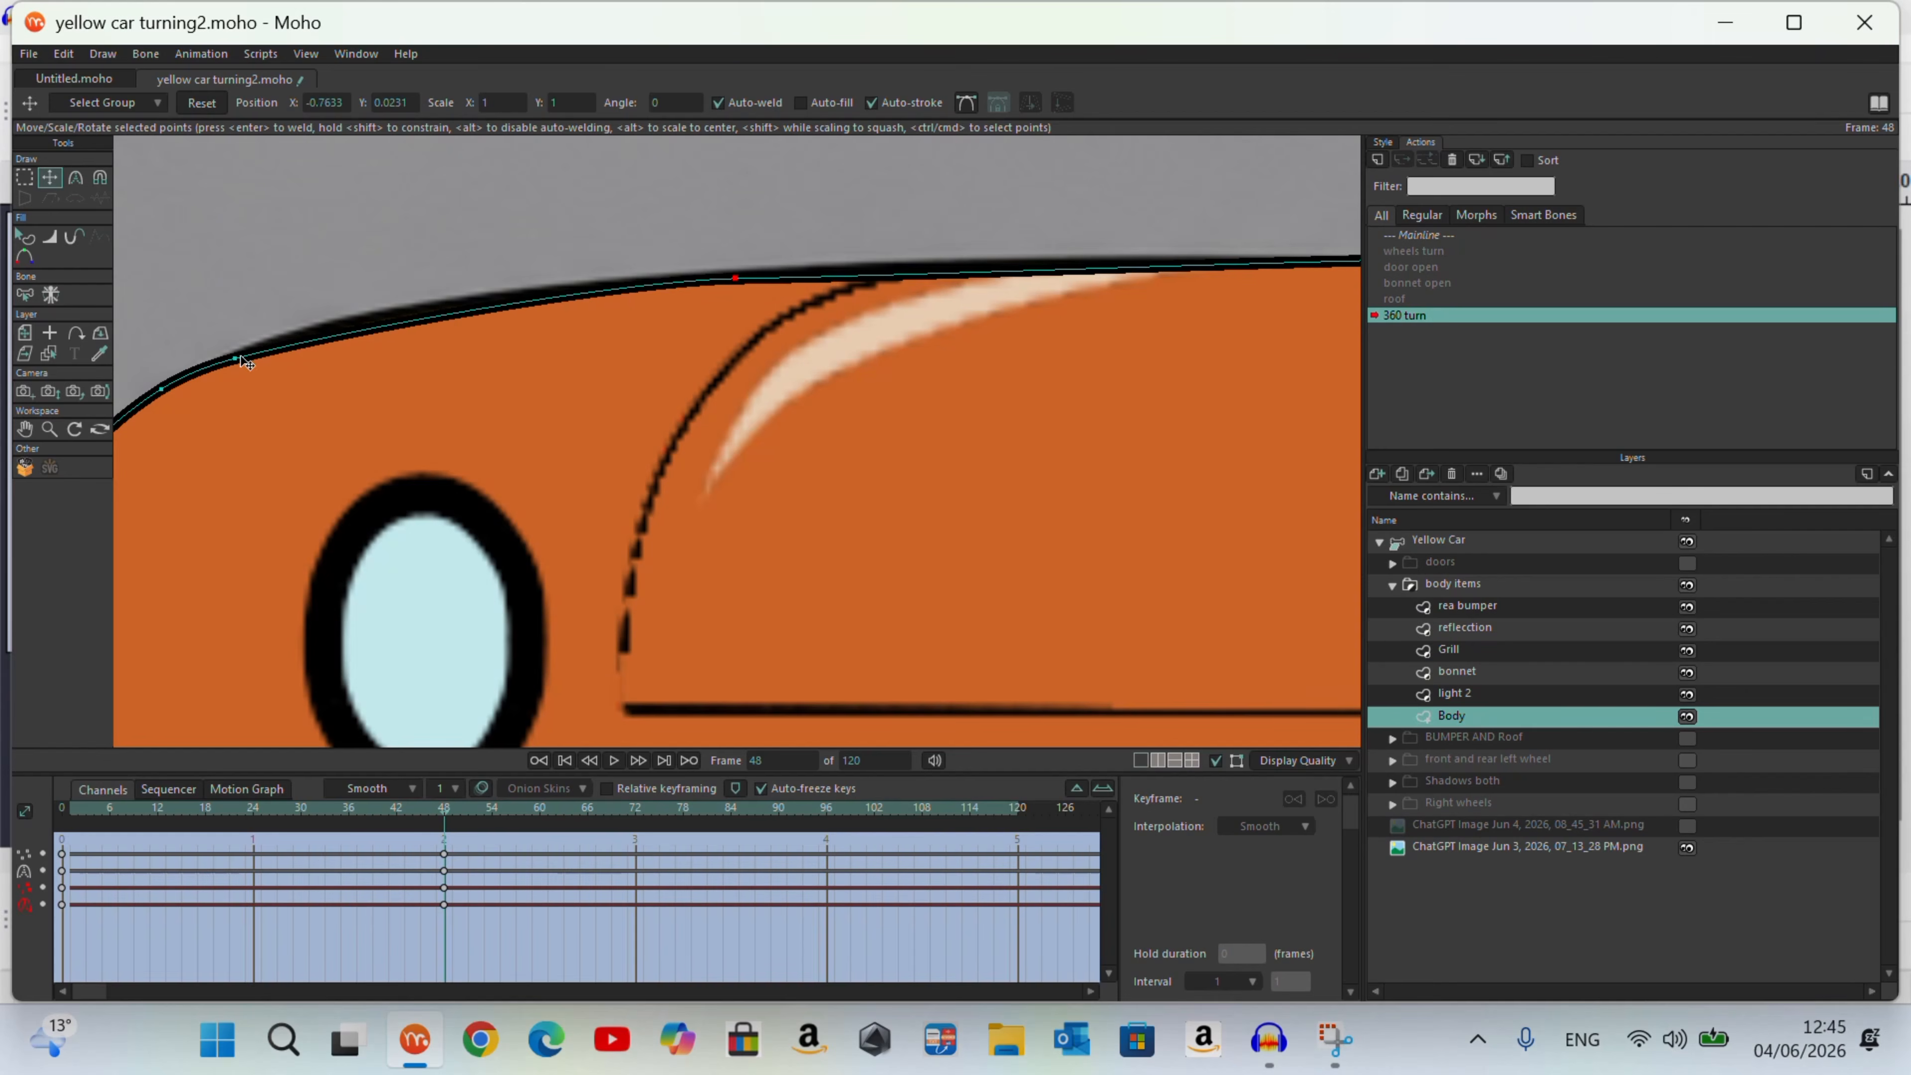
{"action": "key", "text": "c"}
{"action": "scroll", "coordinate": [734, 339], "scroll_direction": "down", "scroll_amount": 4}
{"action": "scroll", "coordinate": [734, 339], "scroll_direction": "up", "scroll_amount": 2}
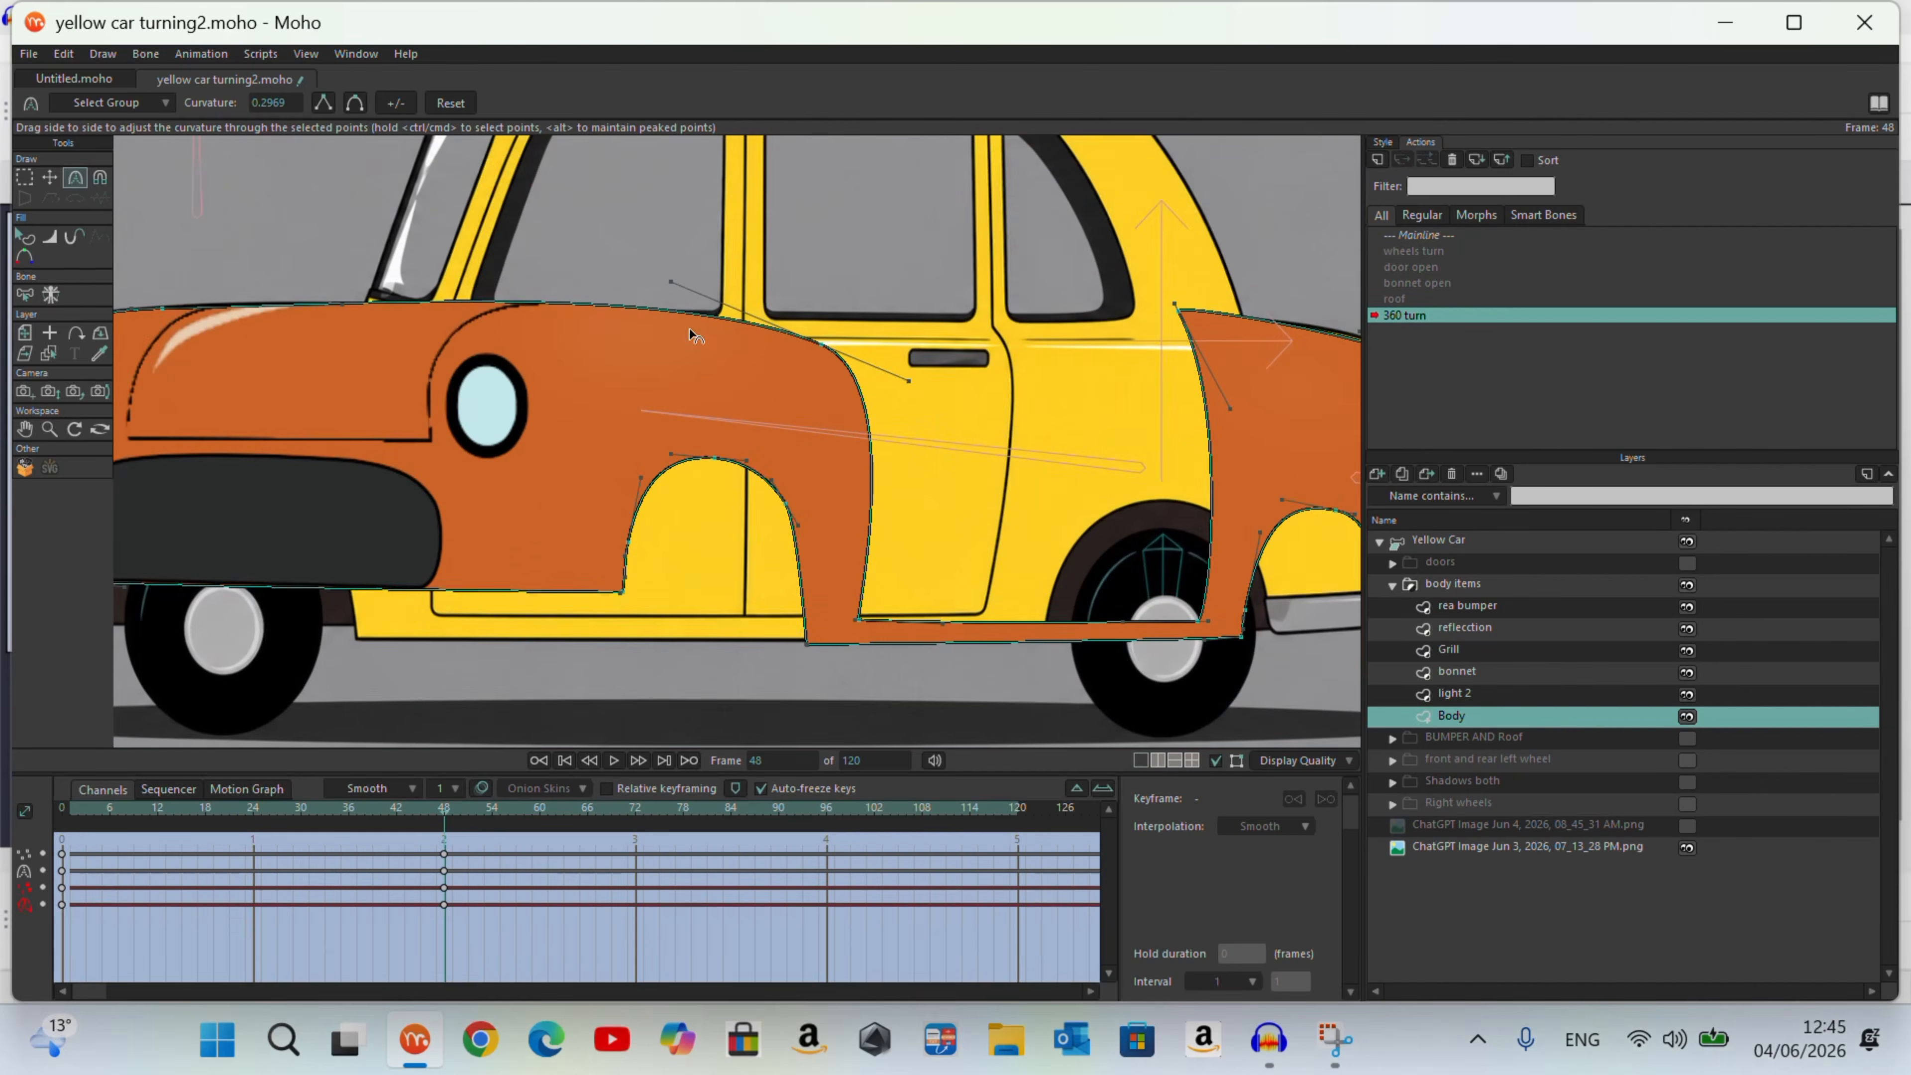
{"action": "scroll", "coordinate": [816, 399], "scroll_direction": "down", "scroll_amount": 2}
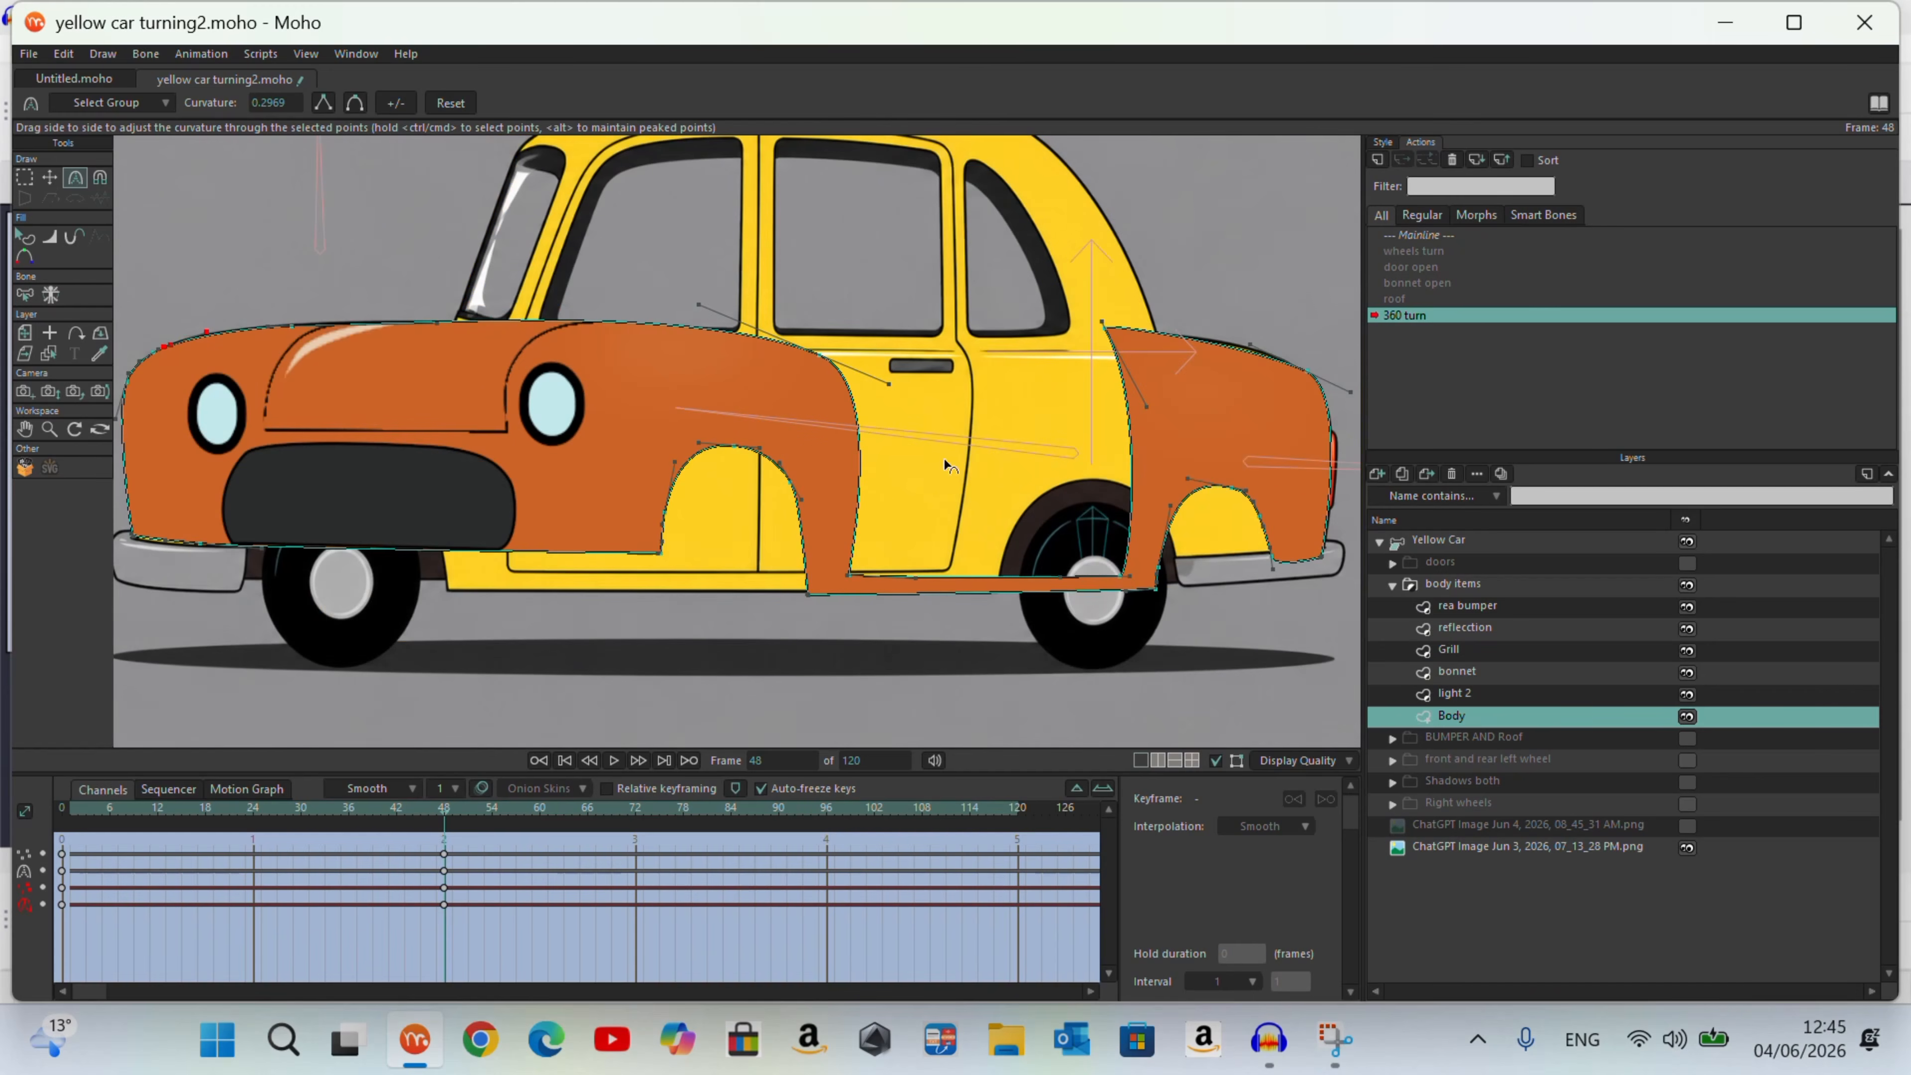
Step: Hide the Grill layer and make the Body layer active again
{"action": "right_click", "coordinate": [450, 523], "text": "alt"}
{"action": "left_click", "coordinate": [1686, 653]}
{"action": "scroll", "coordinate": [1140, 509], "scroll_direction": "down", "scroll_amount": 2}
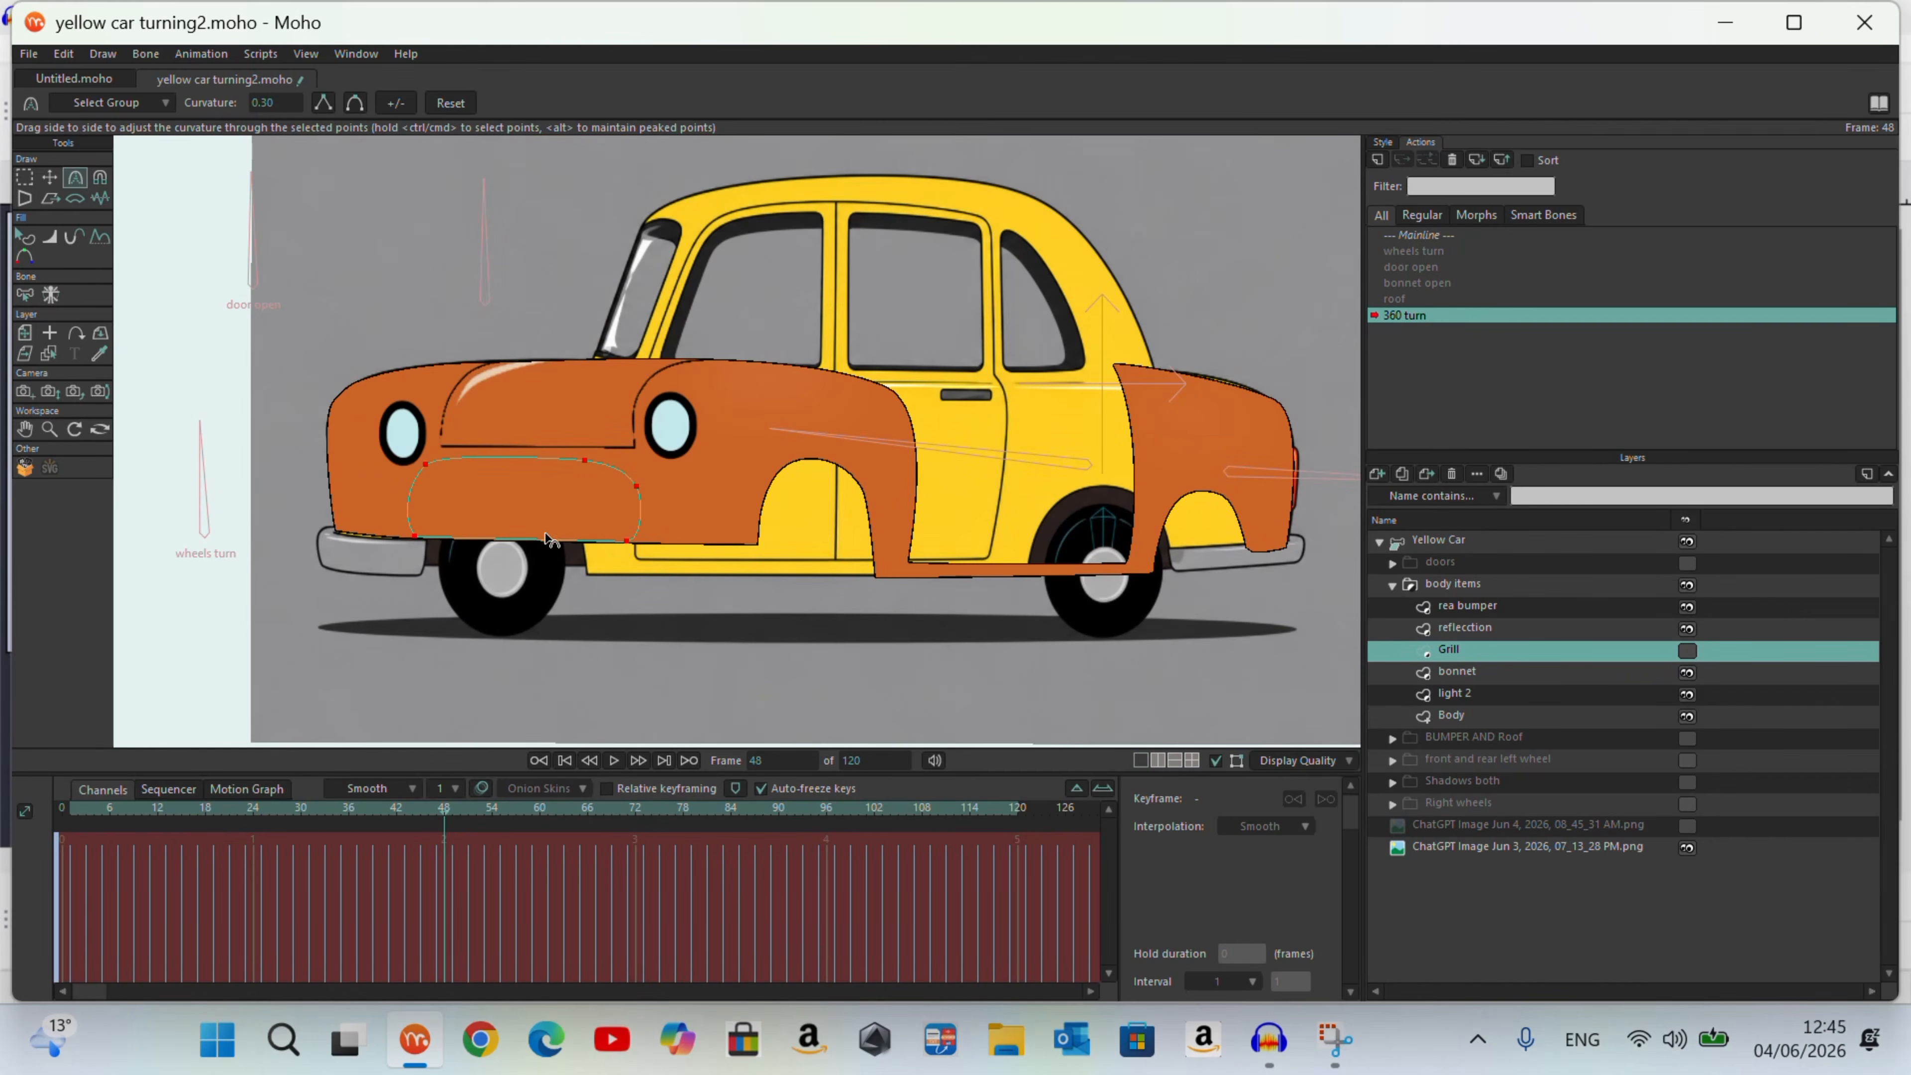
{"action": "right_click", "coordinate": [581, 389], "text": "alt"}
Step: Select the Body's front wheel-arch and door-edge points and move them forward over the reference car's front wheel
{"action": "left_click", "coordinate": [25, 179]}
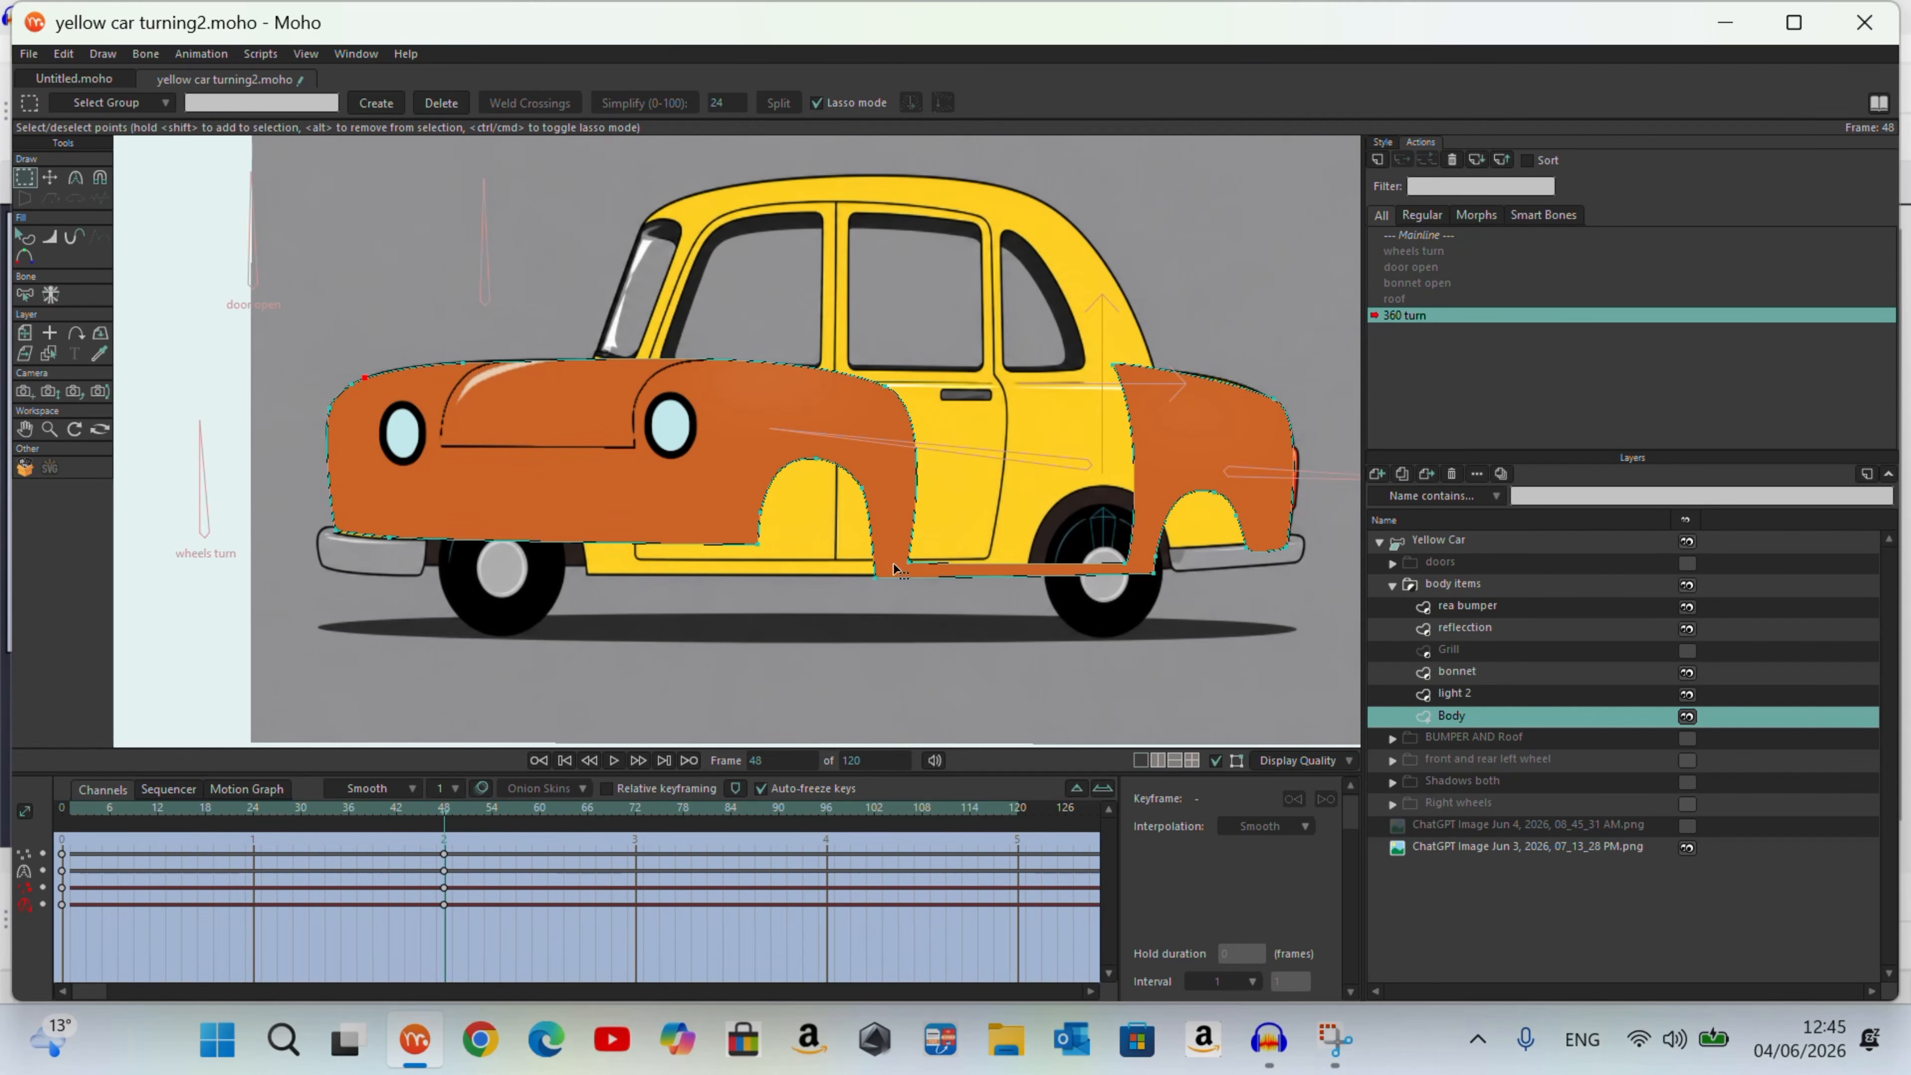
{"action": "mouse_move", "coordinate": [950, 564]}
{"action": "left_mouse_down"}
{"action": "mouse_move", "coordinate": [932, 399]}
{"action": "mouse_move", "coordinate": [628, 489]}
{"action": "mouse_move", "coordinate": [662, 603]}
{"action": "left_mouse_up"}
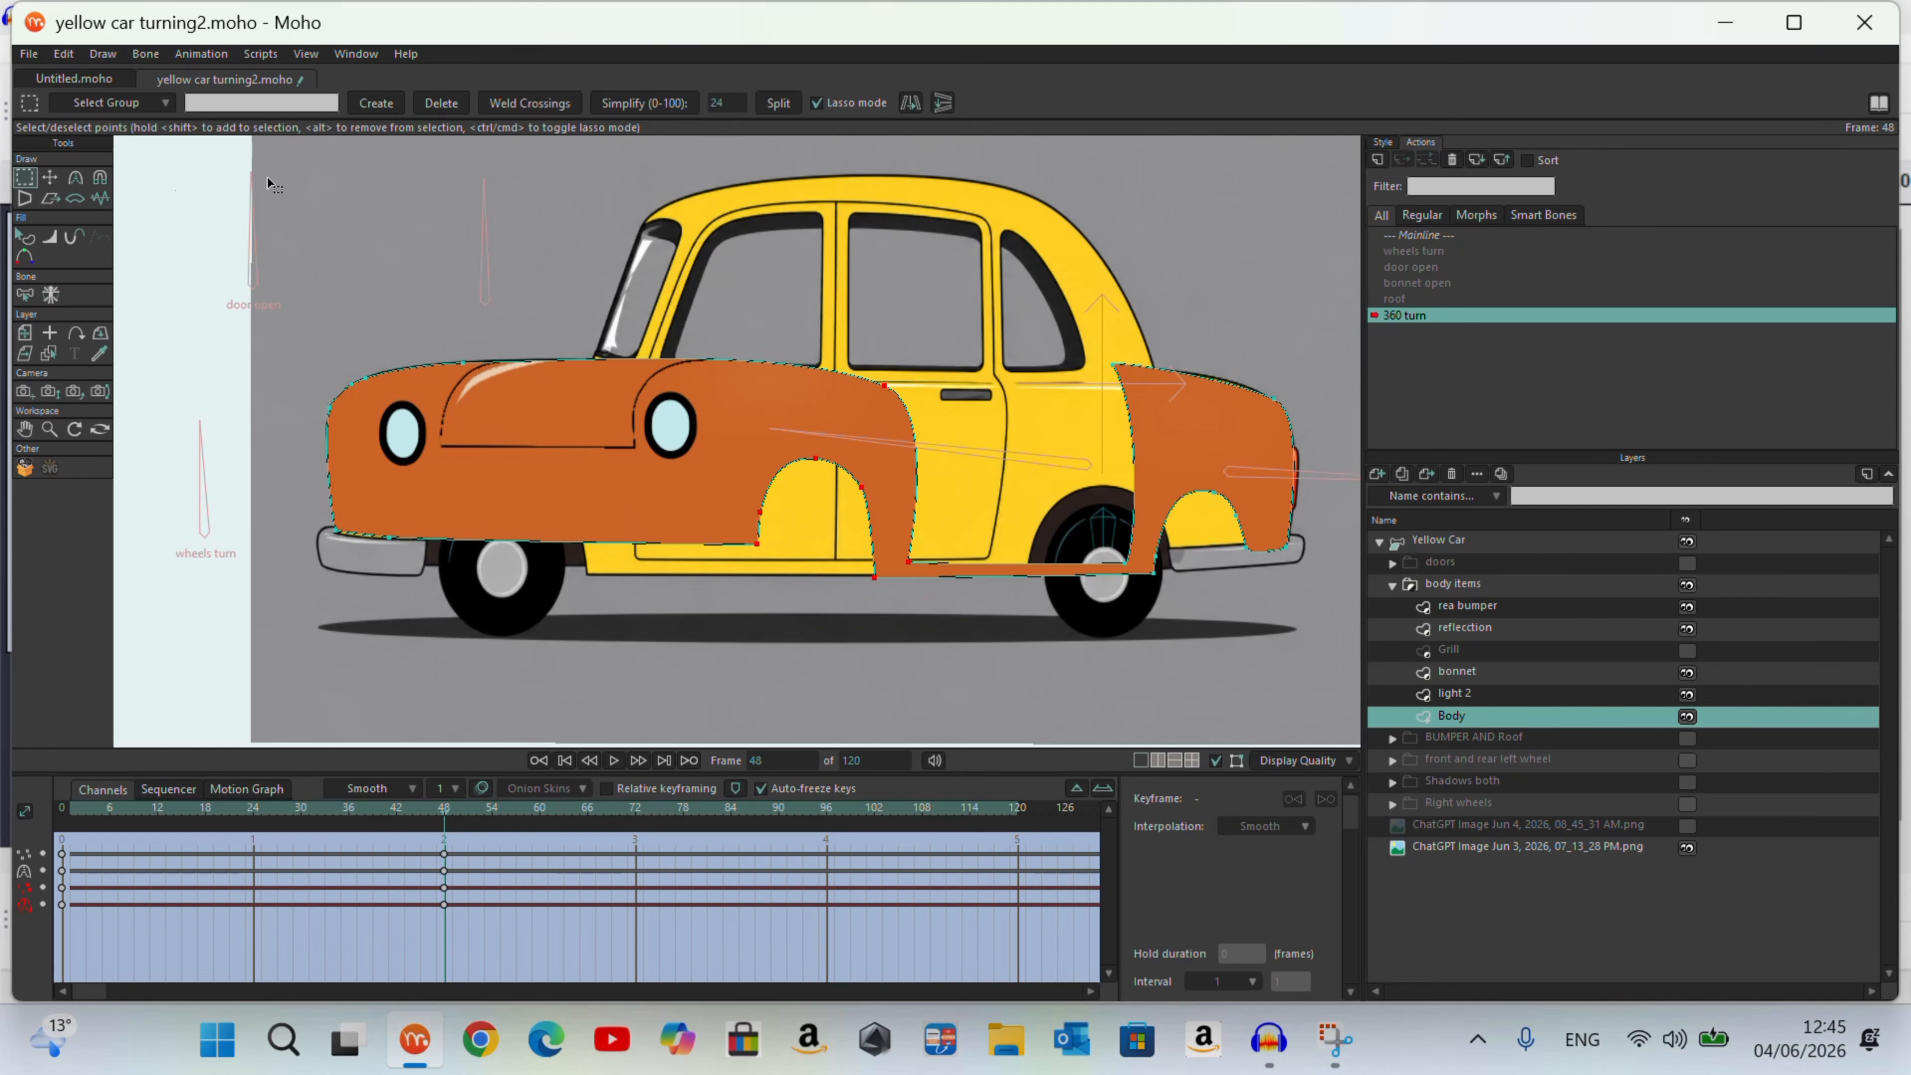
{"action": "key", "text": "t"}
{"action": "left_click_drag", "start_coordinate": [805, 514], "coordinate": [562, 494]}
{"action": "key", "text": "Escape"}
Step: Fit the individual Body points at the windscreen base, front door edge, sill and front wheel arch to the reference
{"action": "left_click_drag", "start_coordinate": [587, 390], "coordinate": [609, 350]}
{"action": "left_click_drag", "start_coordinate": [610, 566], "coordinate": [648, 563]}
{"action": "left_click_drag", "start_coordinate": [460, 548], "coordinate": [449, 540]}
{"action": "mouse_move", "coordinate": [462, 517]}
{"action": "left_mouse_down"}
{"action": "mouse_move", "coordinate": [436, 512]}
{"action": "mouse_move", "coordinate": [428, 539]}
{"action": "mouse_move", "coordinate": [432, 513]}
{"action": "left_mouse_up"}
{"action": "left_click_drag", "start_coordinate": [564, 492], "coordinate": [559, 489]}
{"action": "left_click_drag", "start_coordinate": [576, 582], "coordinate": [587, 572]}
{"action": "left_click", "coordinate": [427, 539]}
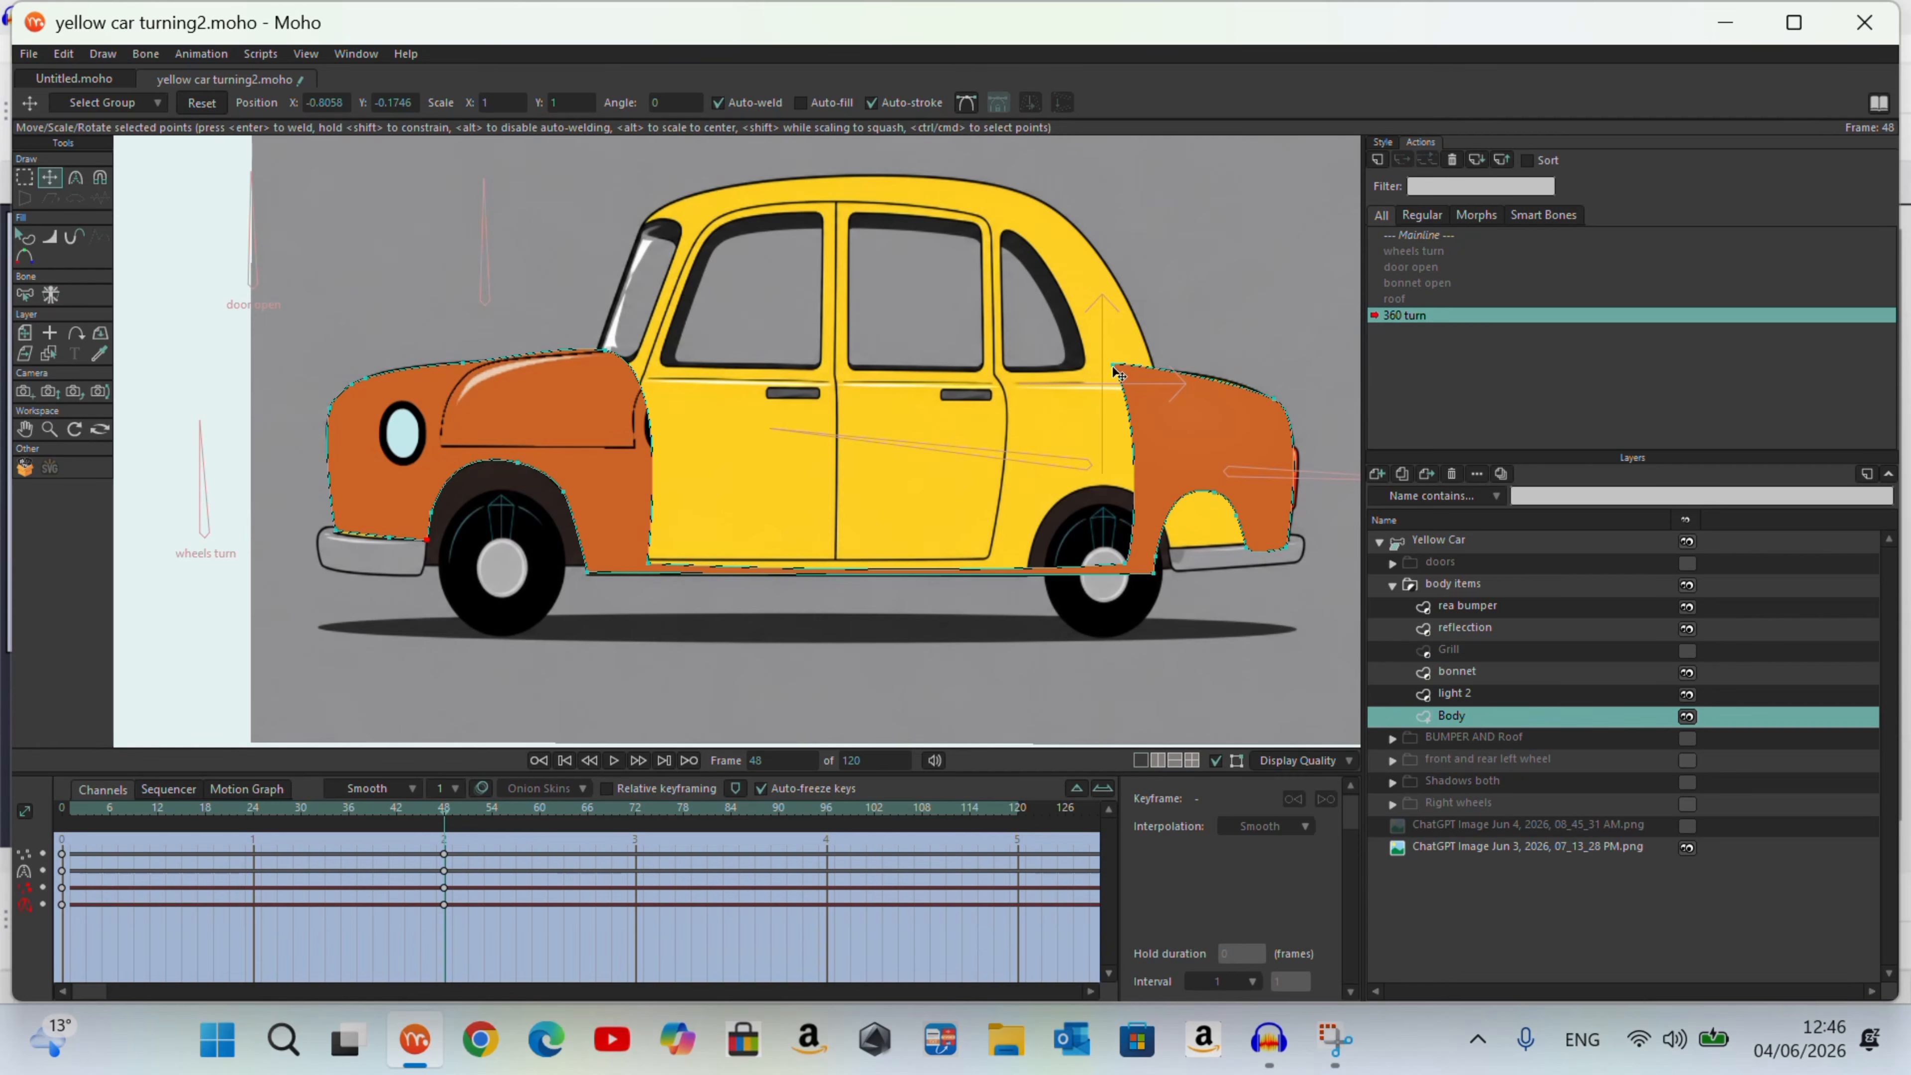
Step: Select the Body's rear door-edge and wheel-arch points and move them forward to the reference's rear door line
{"action": "left_click", "coordinate": [25, 178]}
{"action": "mouse_move", "coordinate": [1261, 548]}
{"action": "left_mouse_down"}
{"action": "mouse_move", "coordinate": [1144, 341]}
{"action": "mouse_move", "coordinate": [1230, 655]}
{"action": "left_mouse_up"}
{"action": "left_click", "coordinate": [50, 178]}
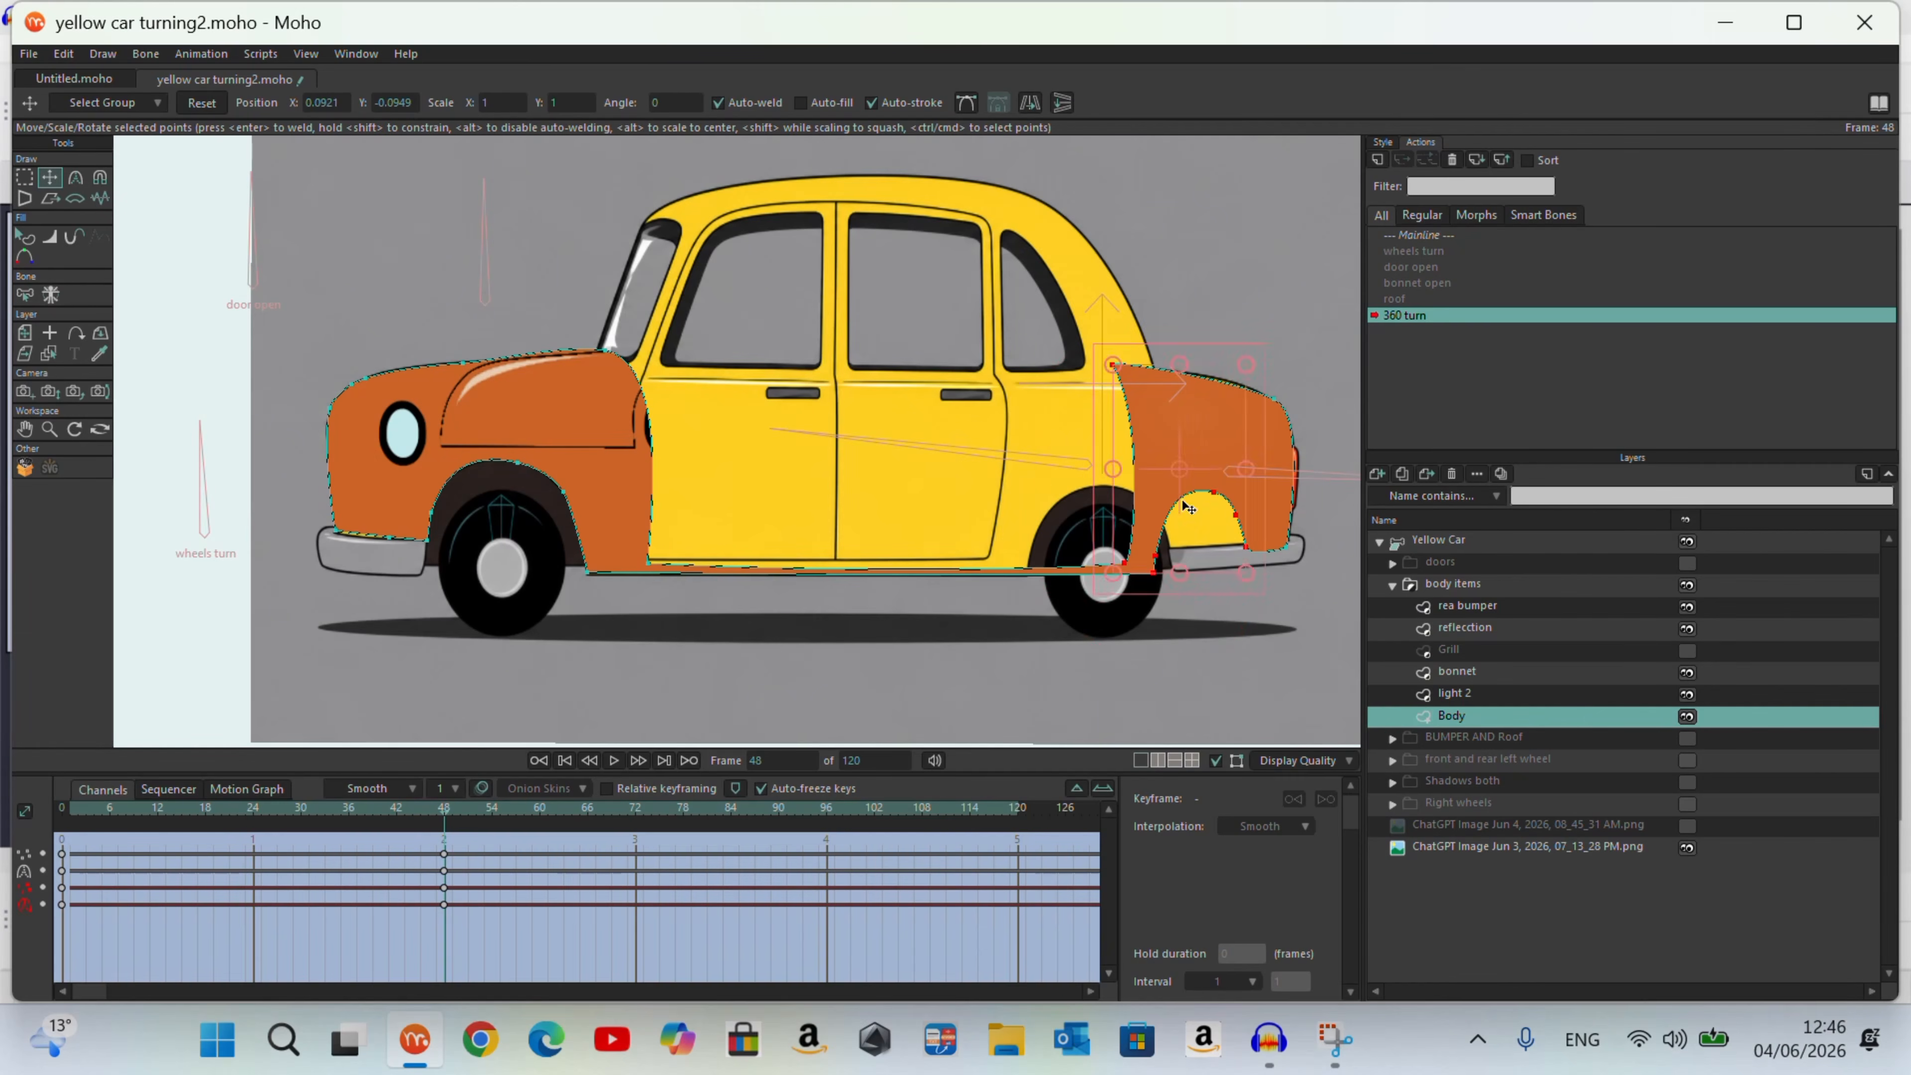
{"action": "left_click_drag", "start_coordinate": [1187, 506], "coordinate": [1067, 509]}
{"action": "left_click", "coordinate": [1120, 517]}
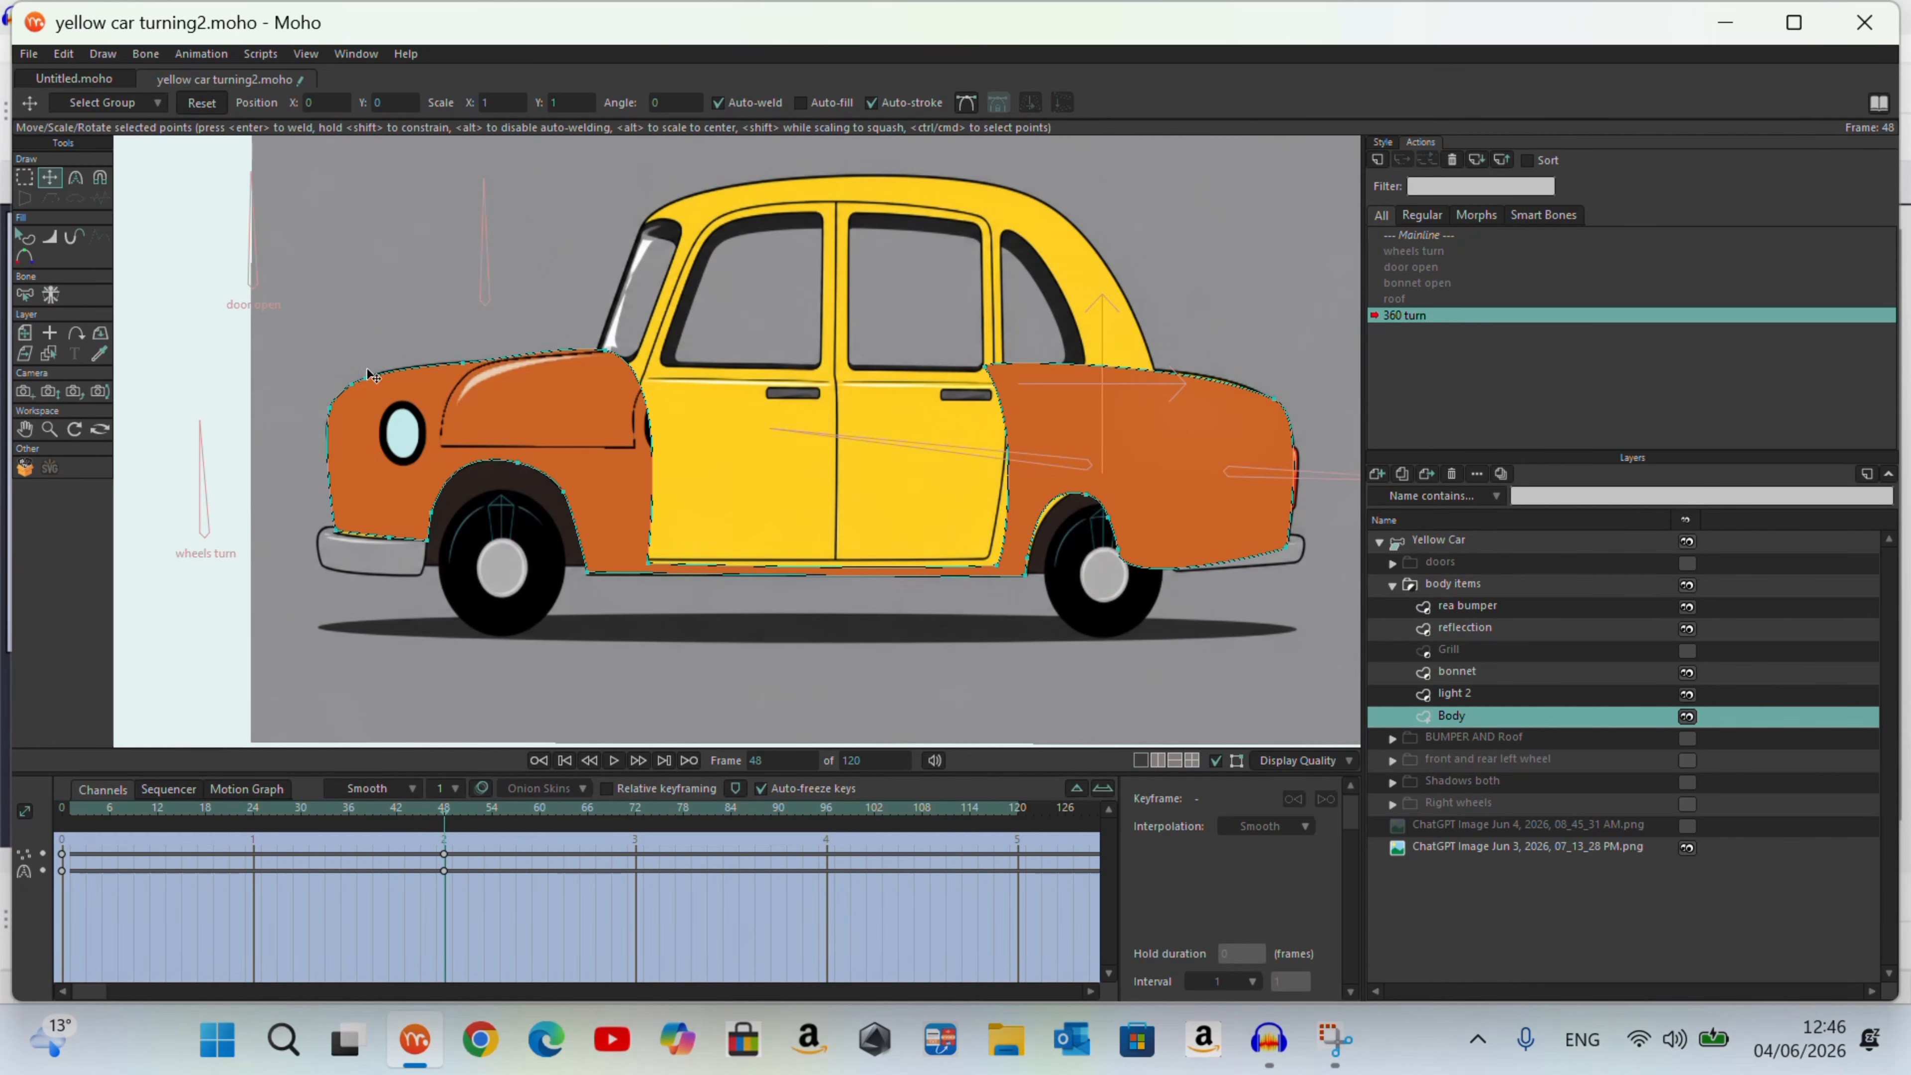
Step: Reshape the back of the Body's rear wheel arch around the reference wheel, adjust its curvature and preview the result at frame 48
{"action": "left_click", "coordinate": [25, 178]}
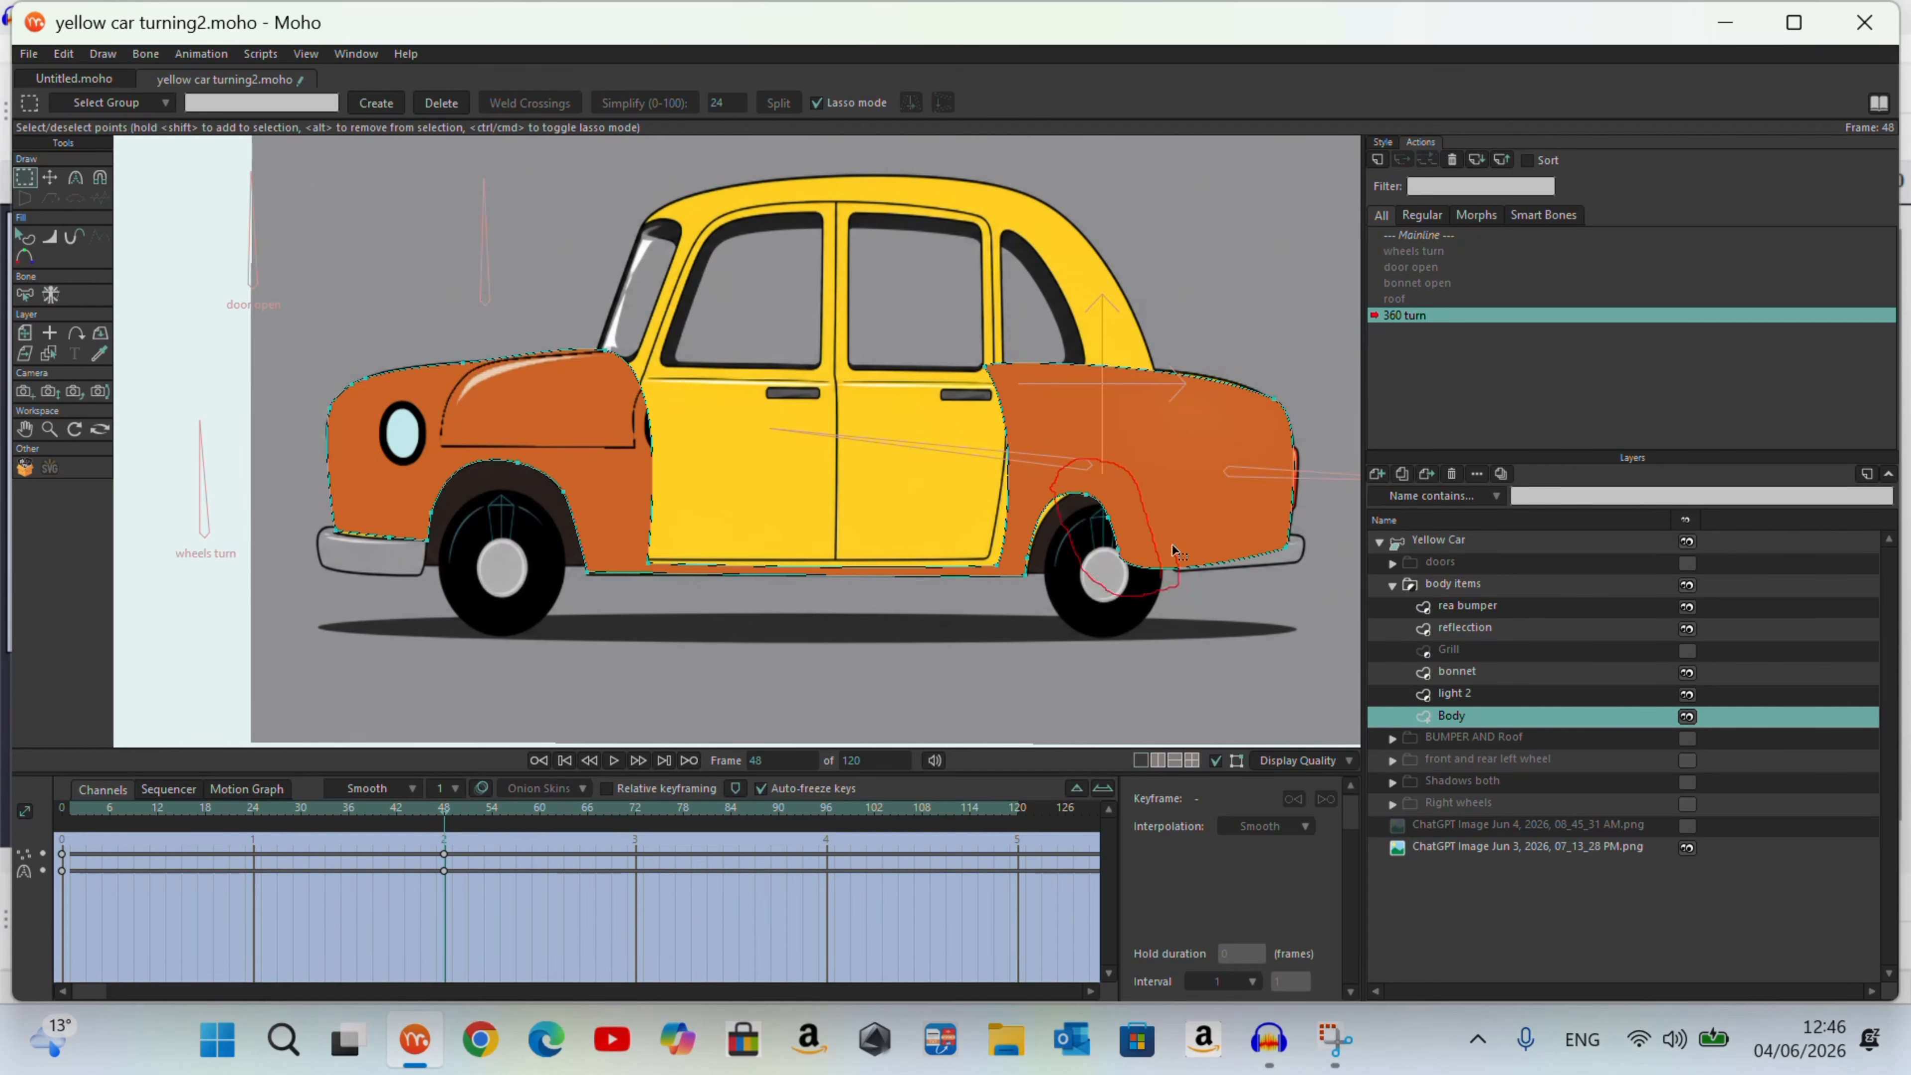
{"action": "left_click_drag", "start_coordinate": [1182, 570], "coordinate": [1185, 572]}
{"action": "key", "text": "t"}
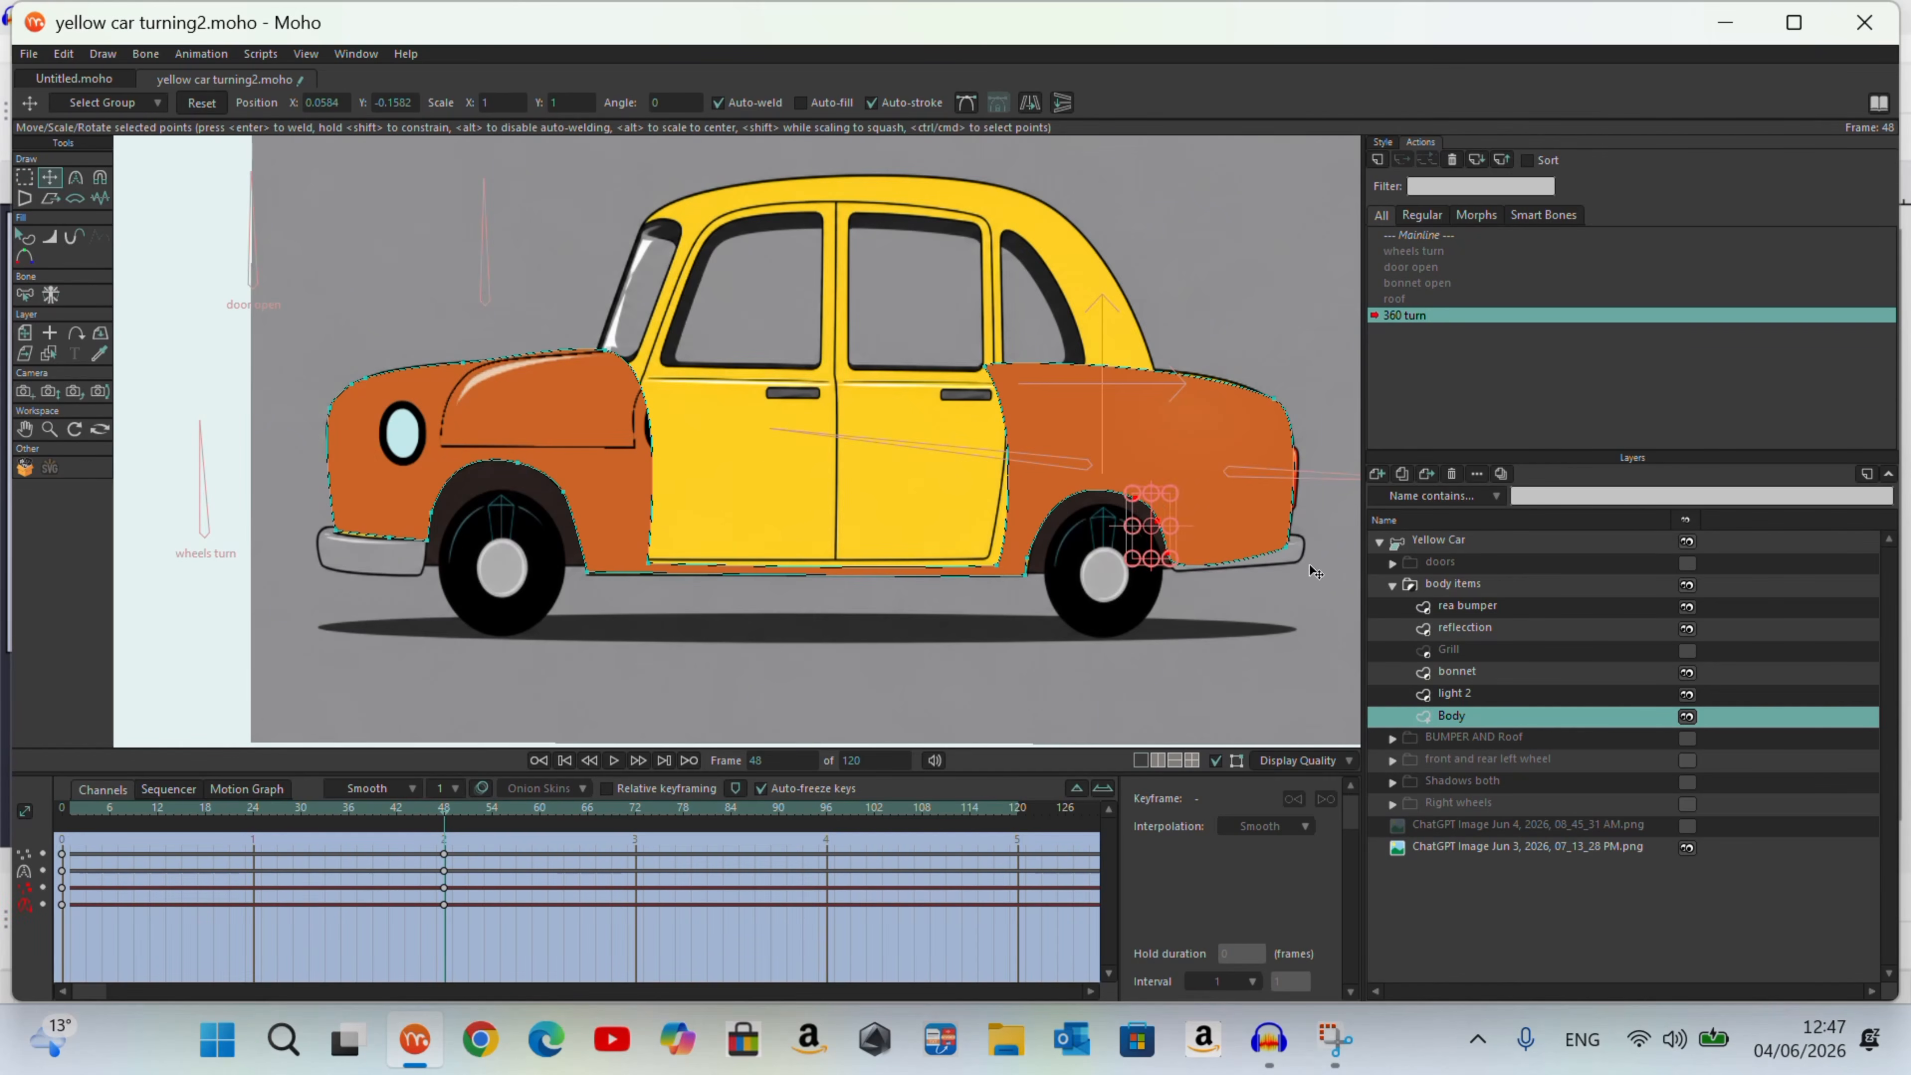
{"action": "left_click", "coordinate": [78, 180]}
{"action": "left_click_drag", "start_coordinate": [1172, 579], "coordinate": [1179, 558]}
{"action": "left_click_drag", "start_coordinate": [450, 822], "coordinate": [444, 913]}
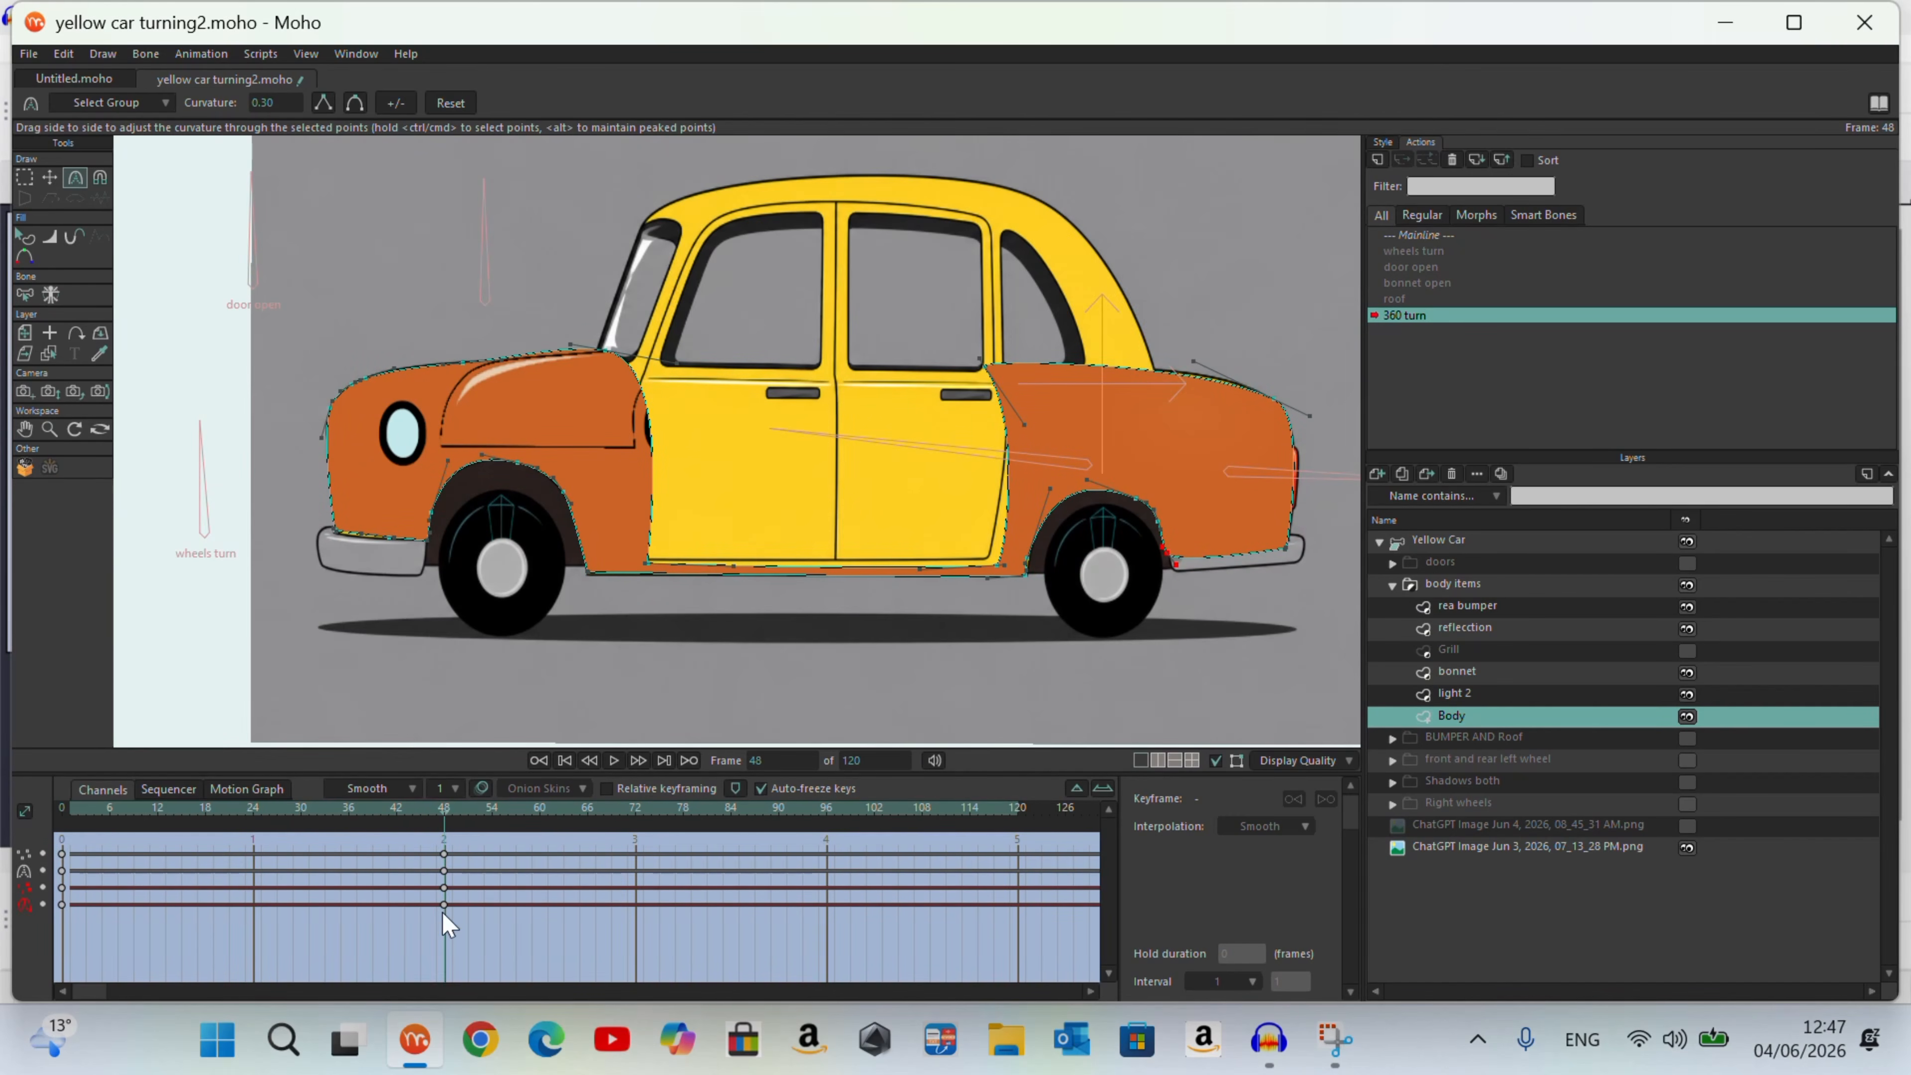
Step: Reshape the Grill layer into the narrow side-view grille at the car's nose on frame 48
{"action": "left_click", "coordinate": [1502, 650]}
{"action": "key", "text": "t"}
{"action": "left_click_drag", "start_coordinate": [327, 527], "coordinate": [329, 525]}
{"action": "left_click_drag", "start_coordinate": [140, 501], "coordinate": [323, 501]}
{"action": "mouse_move", "coordinate": [444, 838]}
{"action": "left_mouse_down"}
{"action": "mouse_move", "coordinate": [59, 846]}
{"action": "mouse_move", "coordinate": [444, 831]}
{"action": "left_mouse_up"}
{"action": "scroll", "coordinate": [416, 517], "scroll_direction": "up", "scroll_amount": 8}
{"action": "left_click_drag", "start_coordinate": [258, 419], "coordinate": [179, 357]}
{"action": "scroll", "coordinate": [399, 445], "scroll_direction": "down", "scroll_amount": 7}
Step: Activate the bonnet layer, hide the Body layer and start fitting the bonnet's upper points to the reference
{"action": "left_click", "coordinate": [1457, 671]}
{"action": "left_click", "coordinate": [1687, 716]}
{"action": "scroll", "coordinate": [545, 337], "scroll_direction": "up", "scroll_amount": 5}
{"action": "left_click_drag", "start_coordinate": [408, 338], "coordinate": [397, 336]}
{"action": "scroll", "coordinate": [621, 456], "scroll_direction": "down", "scroll_amount": 4}
Step: Select the bonnet's front points and move them forward to the nose of the reference car
{"action": "key", "text": "g"}
{"action": "left_click_drag", "start_coordinate": [443, 469], "coordinate": [482, 331]}
{"action": "key", "text": "t"}
{"action": "left_click_drag", "start_coordinate": [448, 385], "coordinate": [375, 390]}
{"action": "scroll", "coordinate": [392, 390], "scroll_direction": "up", "scroll_amount": 4}
{"action": "scroll", "coordinate": [236, 423], "scroll_direction": "down", "scroll_amount": 2}
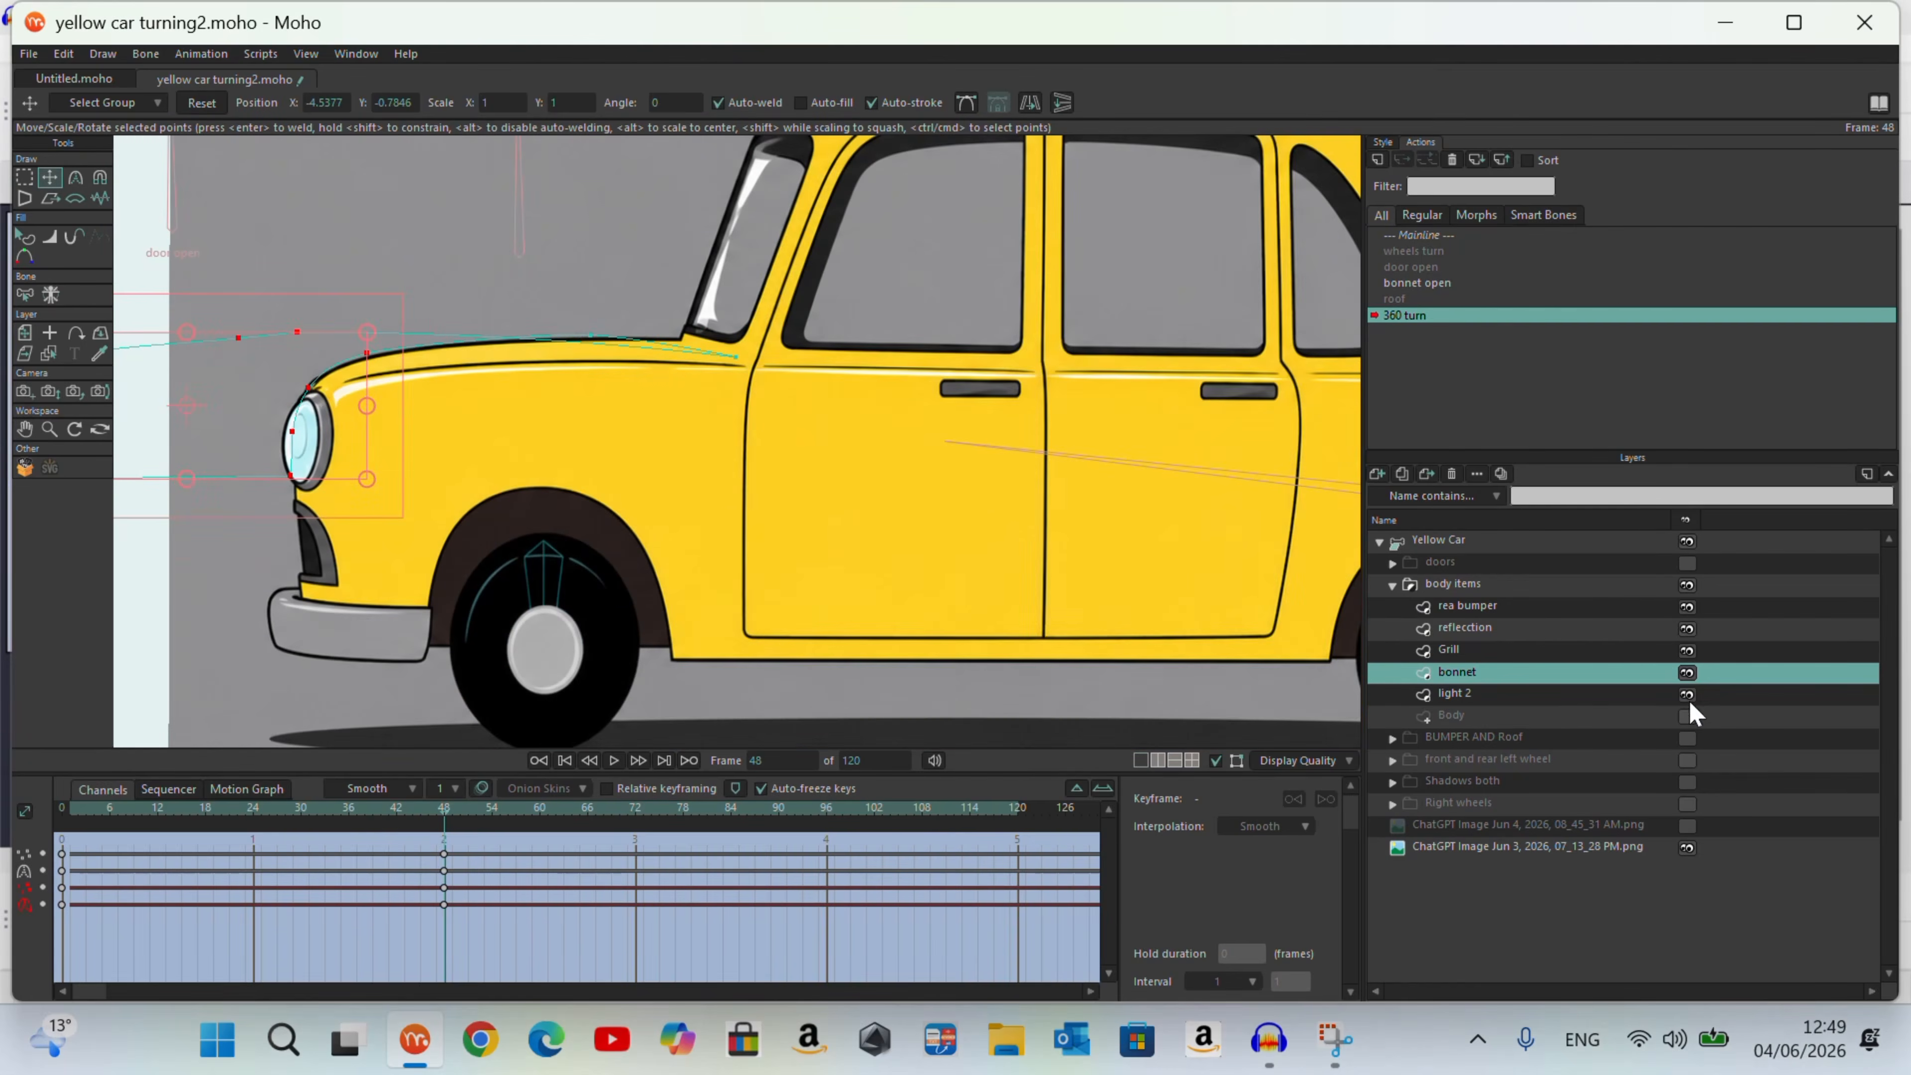
Step: Show the Body layer, hide the reference image and scrub between frames 0 and 48 to check the turn
{"action": "left_click", "coordinate": [1687, 716]}
{"action": "left_click", "coordinate": [587, 331]}
{"action": "left_click_drag", "start_coordinate": [444, 812], "coordinate": [64, 837]}
{"action": "left_click", "coordinate": [1687, 848]}
{"action": "left_click_drag", "start_coordinate": [63, 812], "coordinate": [448, 936]}
Step: Move the near headlight on the light 2 layer forward to the car's nose at frame 48
{"action": "left_click", "coordinate": [1454, 694]}
{"action": "left_click_drag", "start_coordinate": [798, 452], "coordinate": [341, 439]}
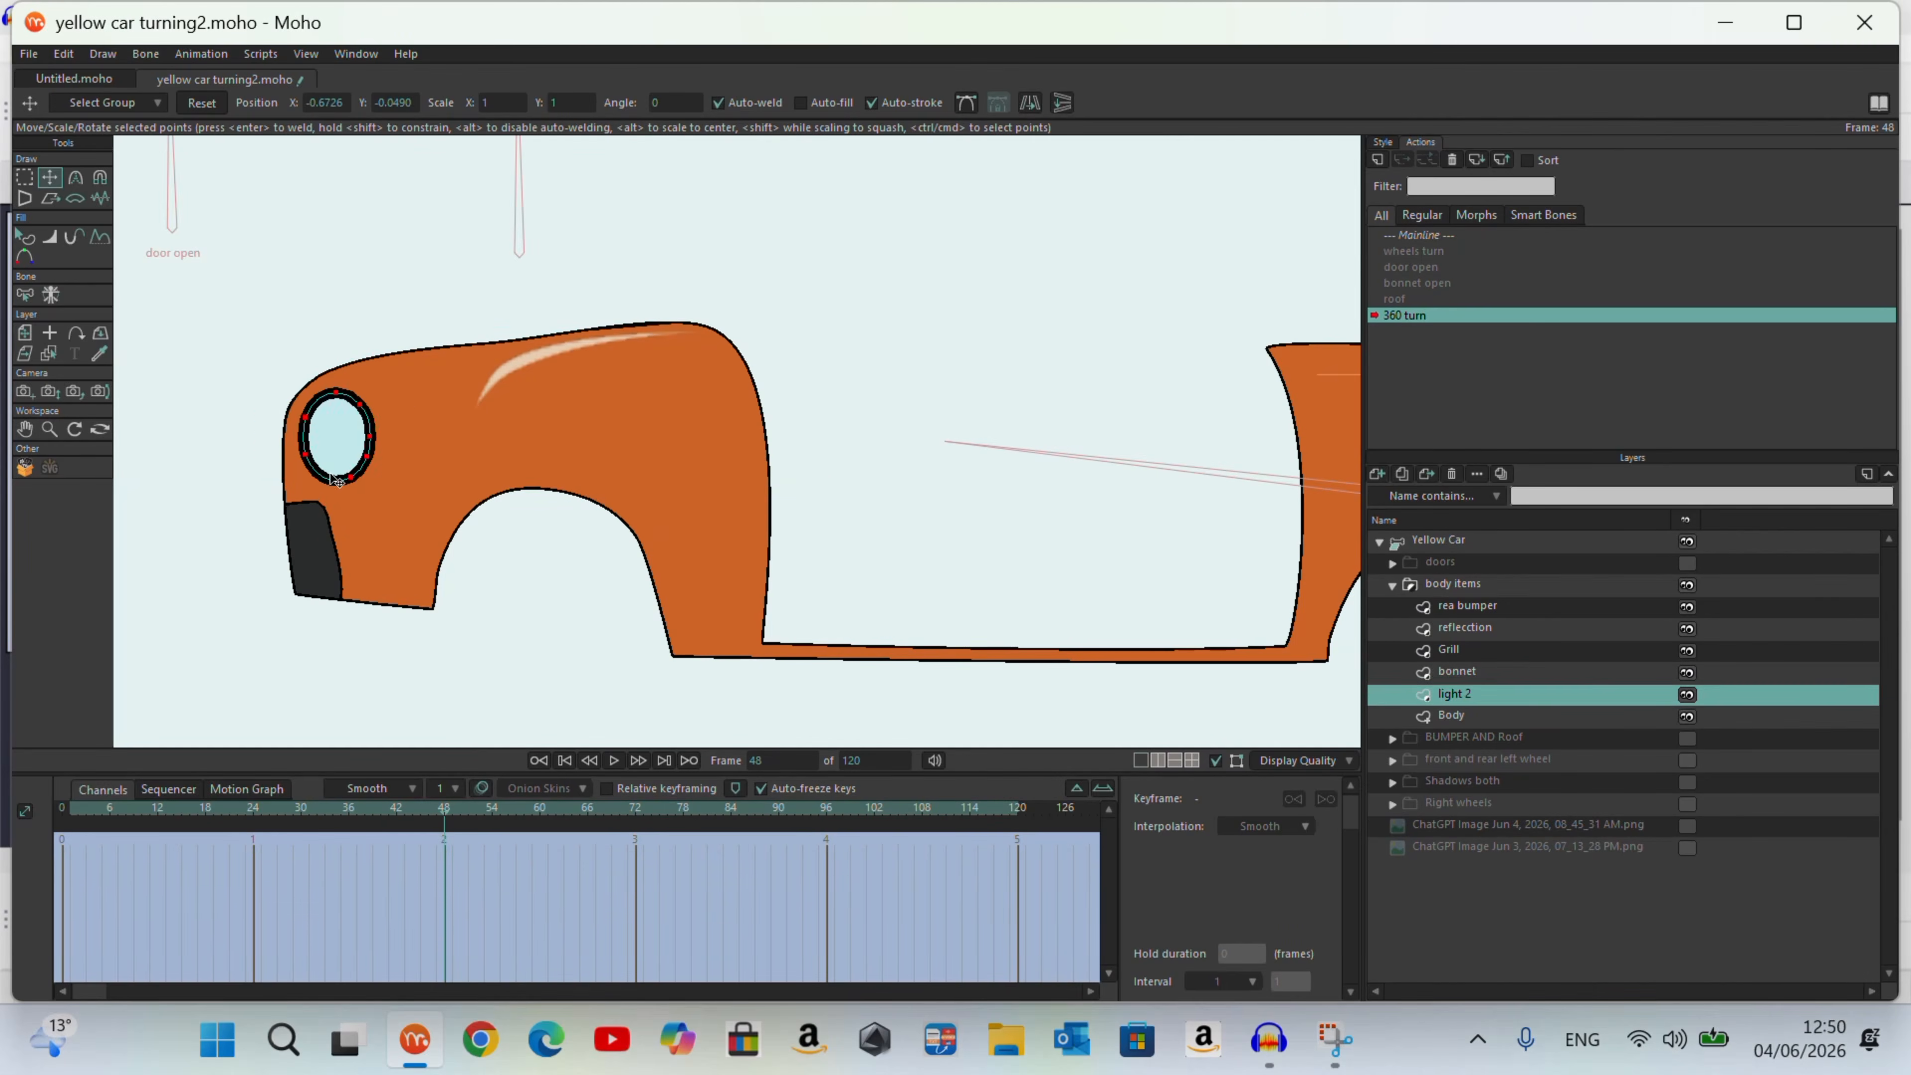
Step: Narrow the near headlight to suit the side view and place the light 2 layer directly above the bonnet layer
{"action": "scroll", "coordinate": [440, 486], "scroll_direction": "down", "scroll_amount": 4}
{"action": "left_click_drag", "start_coordinate": [444, 811], "coordinate": [205, 816]}
{"action": "scroll", "coordinate": [448, 444], "scroll_direction": "up", "scroll_amount": 3}
{"action": "left_click_drag", "start_coordinate": [302, 488], "coordinate": [340, 490]}
{"action": "left_click_drag", "start_coordinate": [205, 812], "coordinate": [317, 821]}
{"action": "left_click_drag", "start_coordinate": [290, 491], "coordinate": [299, 489]}
{"action": "left_click_drag", "start_coordinate": [316, 812], "coordinate": [63, 824]}
{"action": "left_click_drag", "start_coordinate": [1464, 695], "coordinate": [1477, 670]}
{"action": "left_click_drag", "start_coordinate": [63, 812], "coordinate": [437, 905]}
Step: Select all shapes on the reflecction layer at frame 48 and shift them forward on the car body
{"action": "left_click", "coordinate": [1465, 628]}
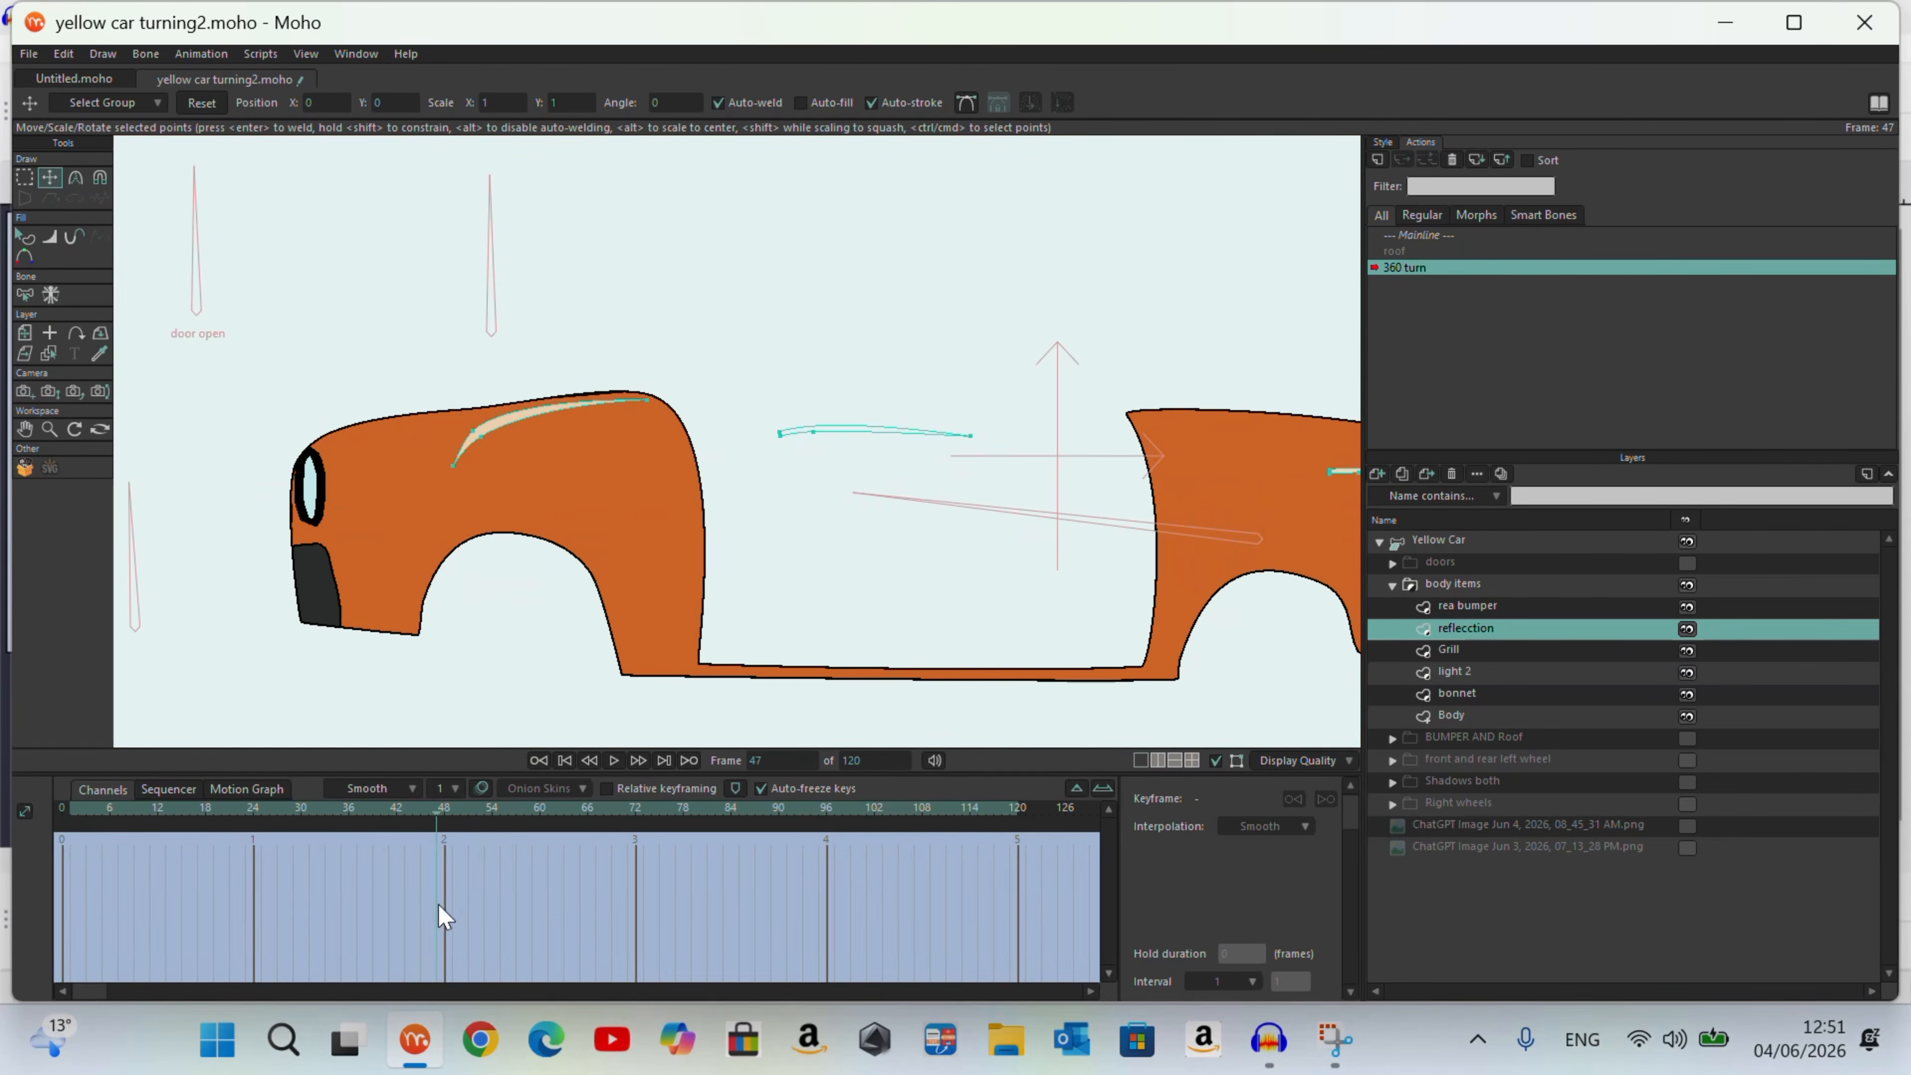
{"action": "scroll", "coordinate": [520, 345], "scroll_direction": "down", "scroll_amount": 2}
{"action": "left_click", "coordinate": [24, 177]}
{"action": "key", "text": "ctrl+a"}
{"action": "left_click", "coordinate": [49, 178]}
{"action": "left_click_drag", "start_coordinate": [585, 457], "coordinate": [490, 457]}
Step: Adjust the front bonnet reflection and scrub between frames 0 and 48 to check its motion
{"action": "left_click_drag", "start_coordinate": [444, 812], "coordinate": [53, 865]}
{"action": "scroll", "coordinate": [483, 414], "scroll_direction": "up", "scroll_amount": 5}
{"action": "scroll", "coordinate": [548, 445], "scroll_direction": "down", "scroll_amount": 2}
{"action": "left_click", "coordinate": [563, 417]}
{"action": "left_click_drag", "start_coordinate": [563, 417], "coordinate": [560, 441]}
{"action": "left_click_drag", "start_coordinate": [63, 811], "coordinate": [445, 888]}
Step: Show the doors group, move the Driver Door forward at frame 48 and show the Jun 3 side-view reference image
{"action": "left_click", "coordinate": [1687, 563]}
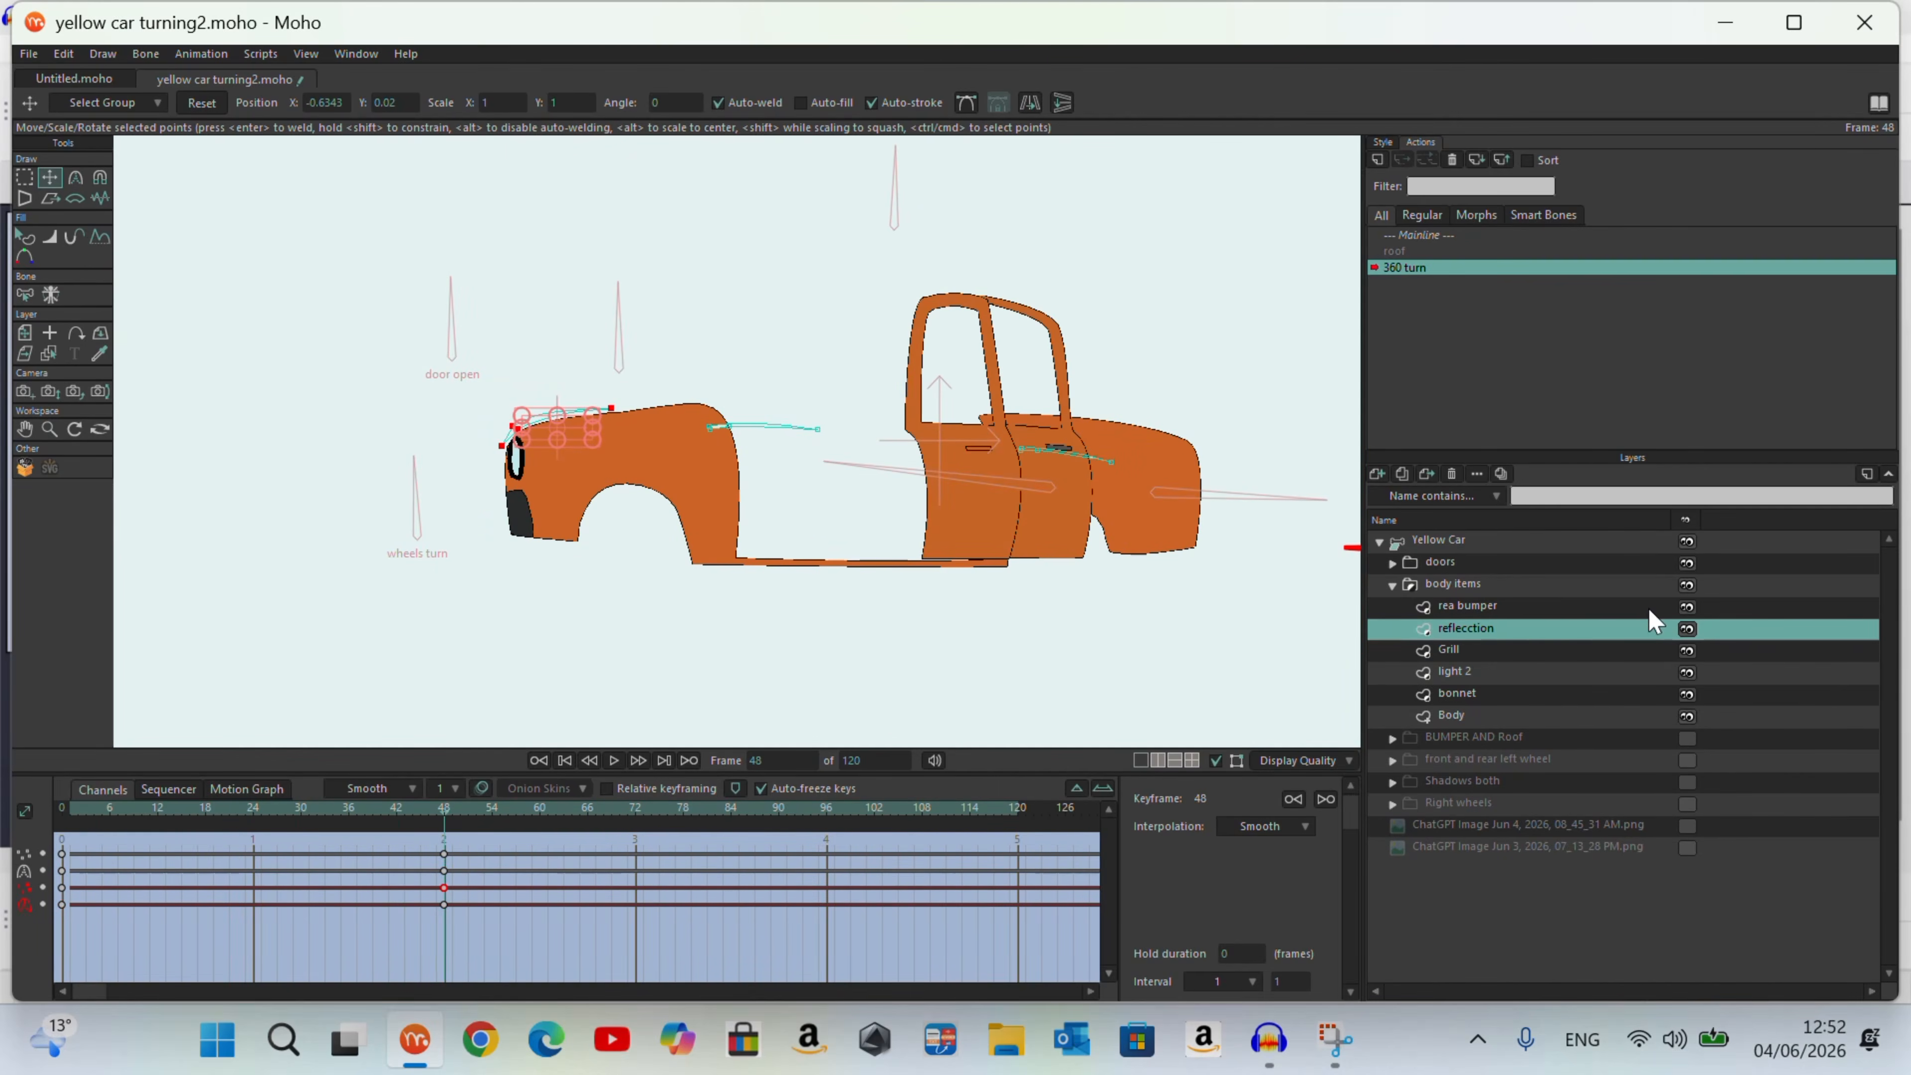
{"action": "left_click", "coordinate": [1440, 561]}
{"action": "left_click", "coordinate": [1392, 563]}
{"action": "left_click", "coordinate": [1467, 584]}
{"action": "left_click_drag", "start_coordinate": [976, 482], "coordinate": [805, 518]}
{"action": "left_click", "coordinate": [1687, 891]}
{"action": "scroll", "coordinate": [831, 506], "scroll_direction": "up", "scroll_amount": 2}
Step: Fit the Driver Door's upper window frame points to the side-view reference at frame 48
{"action": "left_click_drag", "start_coordinate": [828, 394], "coordinate": [918, 394]}
{"action": "left_click", "coordinate": [24, 178]}
{"action": "mouse_move", "coordinate": [679, 375]}
{"action": "left_mouse_down"}
{"action": "mouse_move", "coordinate": [727, 611]}
{"action": "mouse_move", "coordinate": [684, 365]}
{"action": "left_mouse_up"}
{"action": "left_click", "coordinate": [50, 178]}
{"action": "left_click_drag", "start_coordinate": [700, 439], "coordinate": [684, 434]}
{"action": "mouse_move", "coordinate": [443, 832]}
{"action": "left_mouse_down"}
{"action": "mouse_move", "coordinate": [52, 837]}
{"action": "mouse_move", "coordinate": [444, 837]}
{"action": "left_mouse_up"}
Step: Move the Passenger door forward at frame 48 and shift its front edge points to meet the Driver Door
{"action": "left_click", "coordinate": [1478, 606]}
{"action": "left_click_drag", "start_coordinate": [1156, 464], "coordinate": [968, 465]}
{"action": "left_click_drag", "start_coordinate": [1004, 392], "coordinate": [1076, 392]}
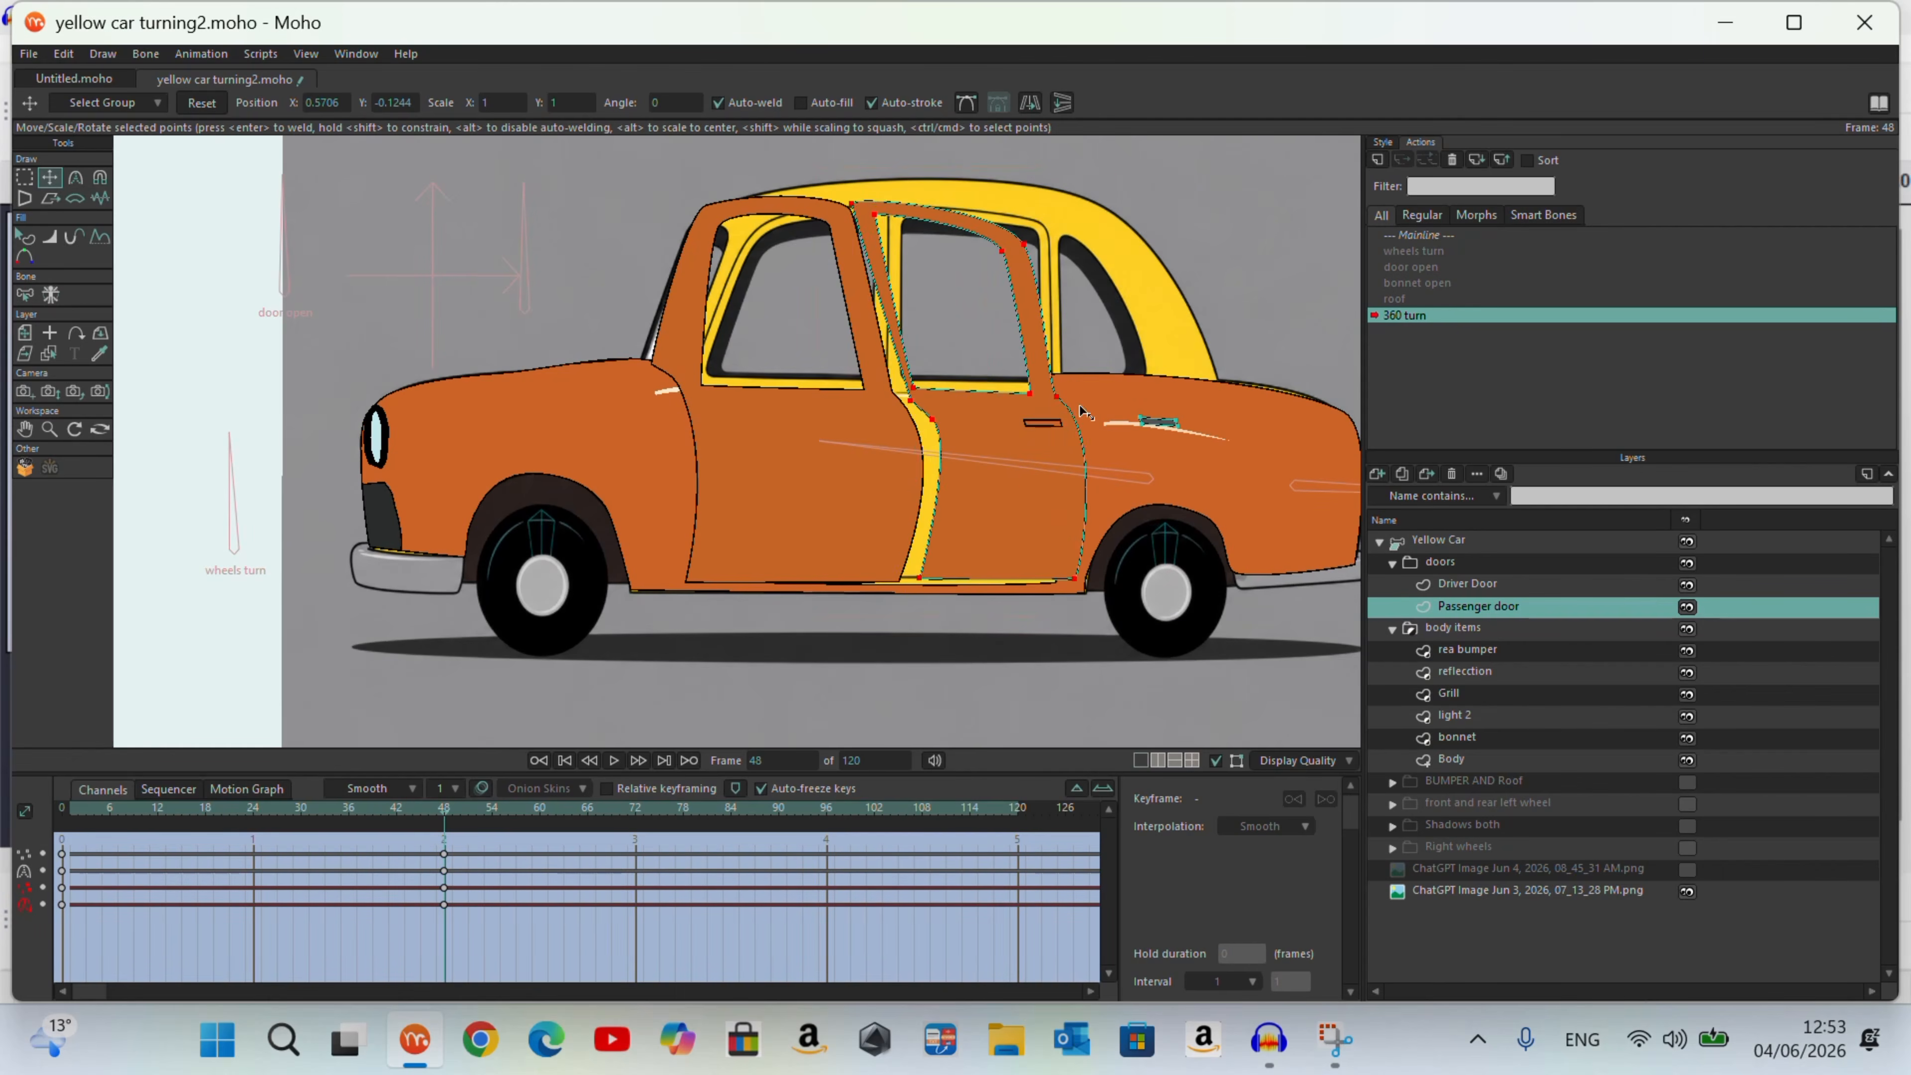
{"action": "left_click", "coordinate": [24, 179]}
{"action": "scroll", "coordinate": [944, 502], "scroll_direction": "up", "scroll_amount": 2}
{"action": "left_click_drag", "start_coordinate": [882, 350], "coordinate": [941, 632]}
{"action": "left_click", "coordinate": [50, 178]}
{"action": "left_click_drag", "start_coordinate": [917, 458], "coordinate": [882, 455]}
Step: Reshape the upper corners of the Driver Door's window frame with the Magnet tool to follow the reference
{"action": "scroll", "coordinate": [1041, 587], "scroll_direction": "down", "scroll_amount": 2}
{"action": "left_click", "coordinate": [1467, 584]}
{"action": "left_click", "coordinate": [26, 179]}
{"action": "left_click", "coordinate": [99, 178]}
{"action": "left_click_drag", "start_coordinate": [527, 241], "coordinate": [619, 263]}
{"action": "mouse_move", "coordinate": [760, 237]}
{"action": "left_mouse_down"}
{"action": "mouse_move", "coordinate": [884, 237]}
{"action": "mouse_move", "coordinate": [786, 246]}
{"action": "left_mouse_up"}
Step: Nudge the lower points of the Passenger door and Driver Door into line and scrub back to frame 48
{"action": "left_click", "coordinate": [1478, 606]}
{"action": "left_click", "coordinate": [1481, 586]}
{"action": "left_click", "coordinate": [50, 178]}
{"action": "left_click", "coordinate": [1478, 606]}
{"action": "left_click_drag", "start_coordinate": [1057, 693], "coordinate": [1058, 697]}
{"action": "left_click", "coordinate": [1467, 585]}
{"action": "scroll", "coordinate": [835, 696], "scroll_direction": "up", "scroll_amount": 2}
{"action": "left_click_drag", "start_coordinate": [871, 650], "coordinate": [869, 654]}
{"action": "scroll", "coordinate": [909, 640], "scroll_direction": "down", "scroll_amount": 3}
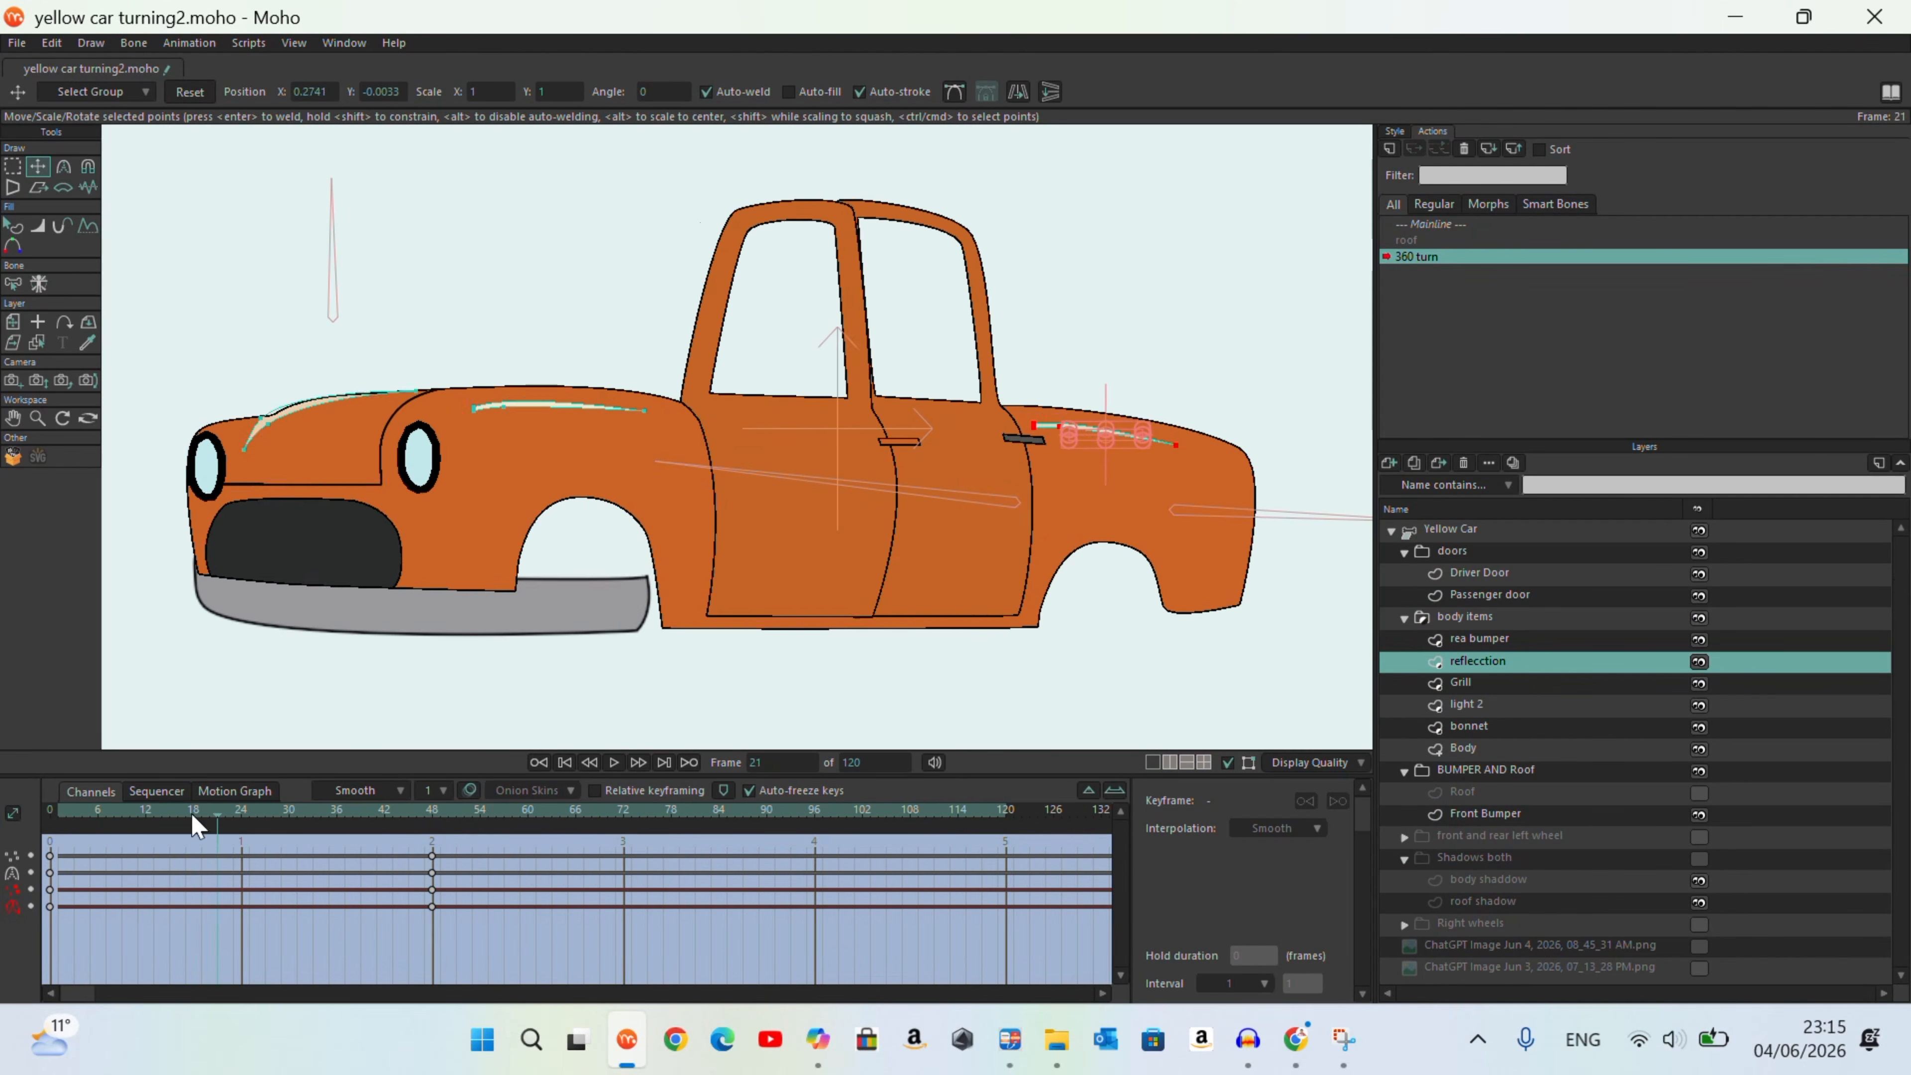
{"action": "left_click_drag", "start_coordinate": [192, 815], "coordinate": [439, 919]}
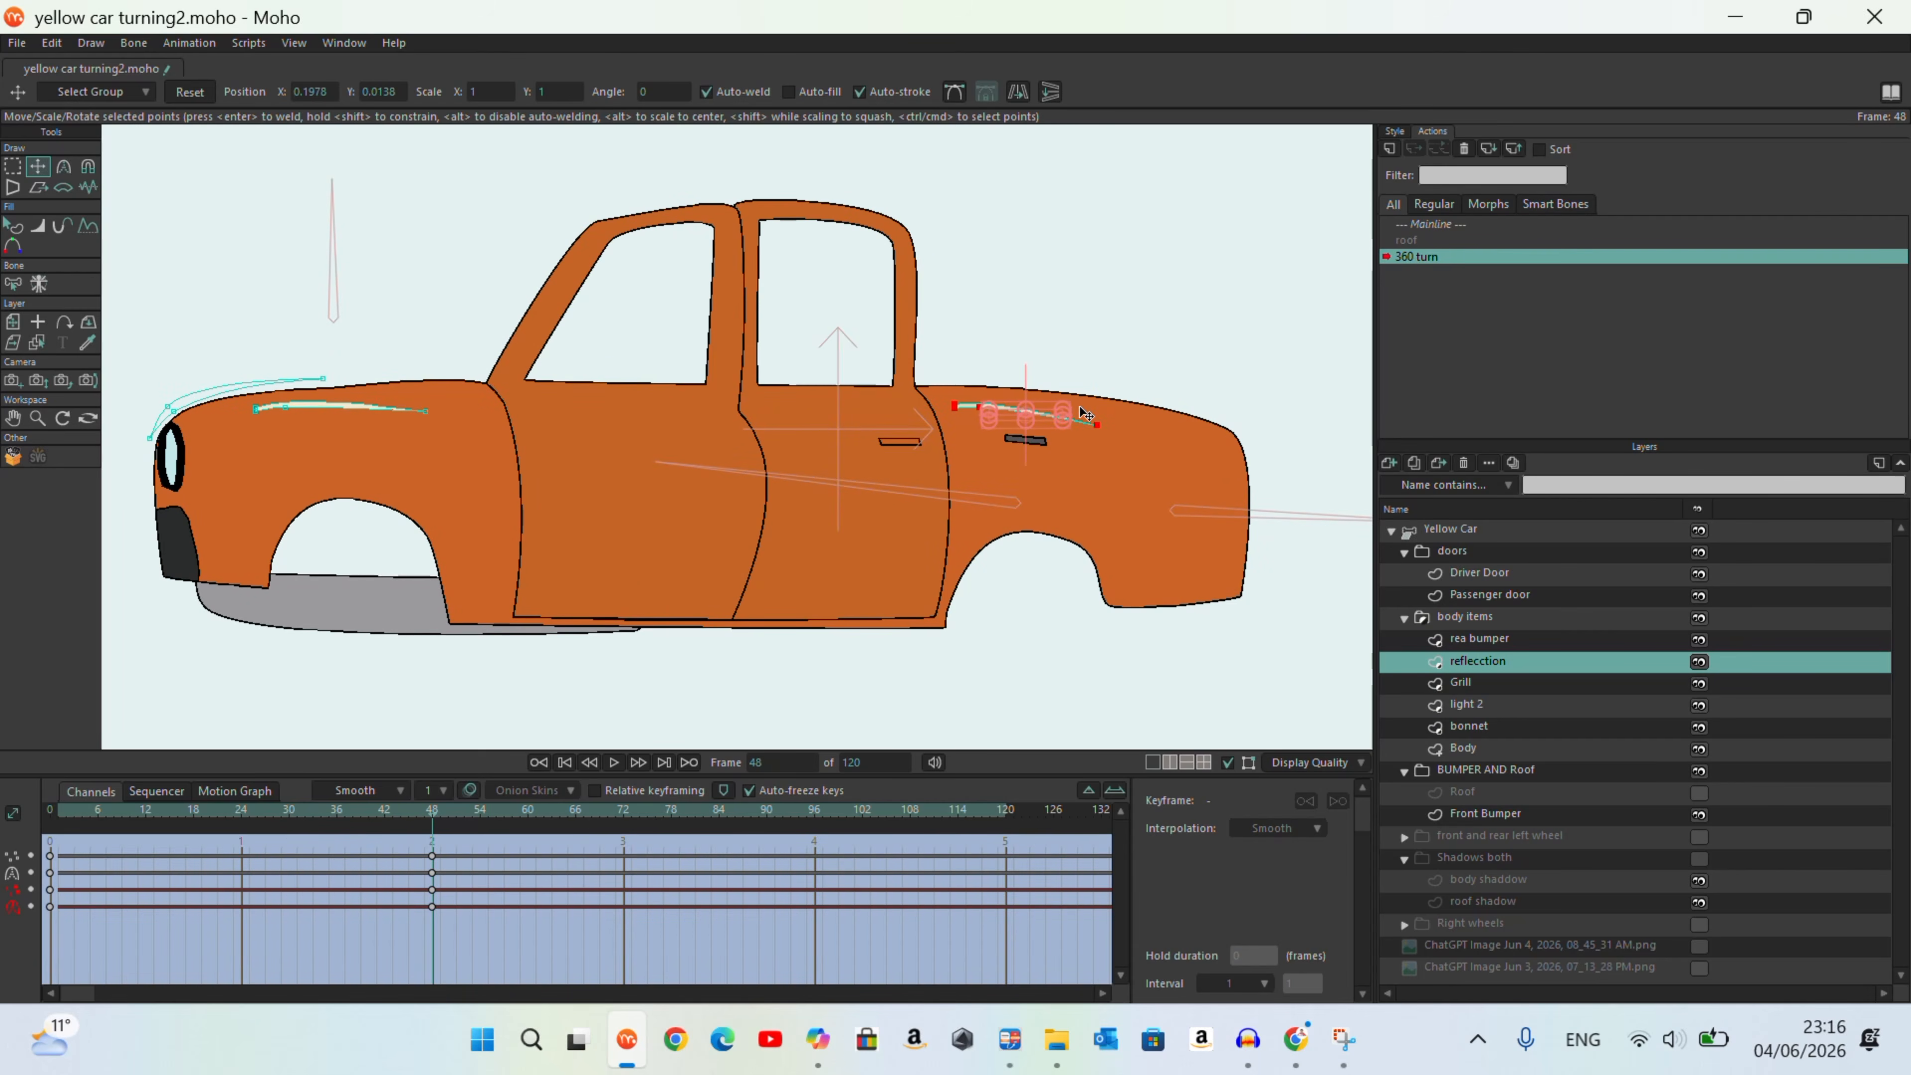
Step: Reshape the rear body reflection at frame 48 by raising its rear tip and adjusting its middle point
{"action": "scroll", "coordinate": [1069, 442], "scroll_direction": "up", "scroll_amount": 5}
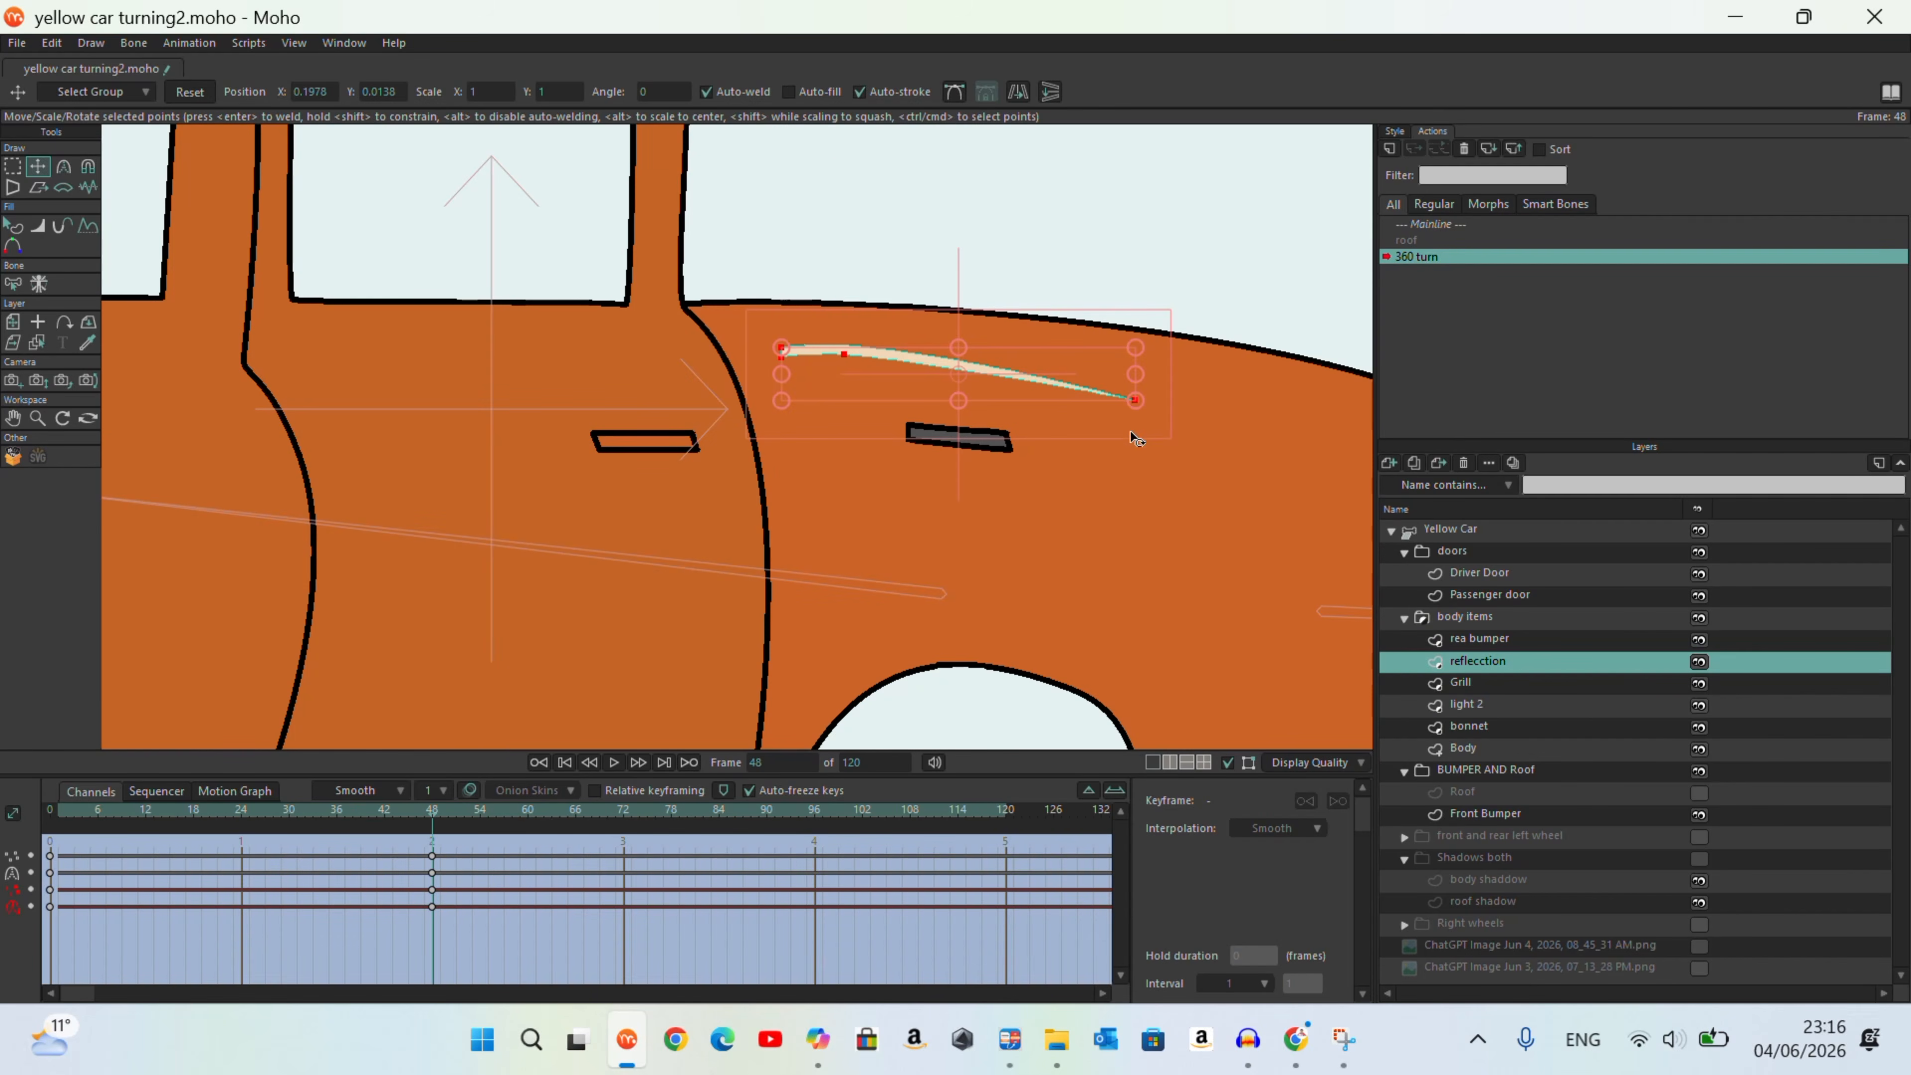
{"action": "left_click_drag", "start_coordinate": [844, 354], "coordinate": [842, 357]}
{"action": "left_click_drag", "start_coordinate": [1135, 401], "coordinate": [1137, 373]}
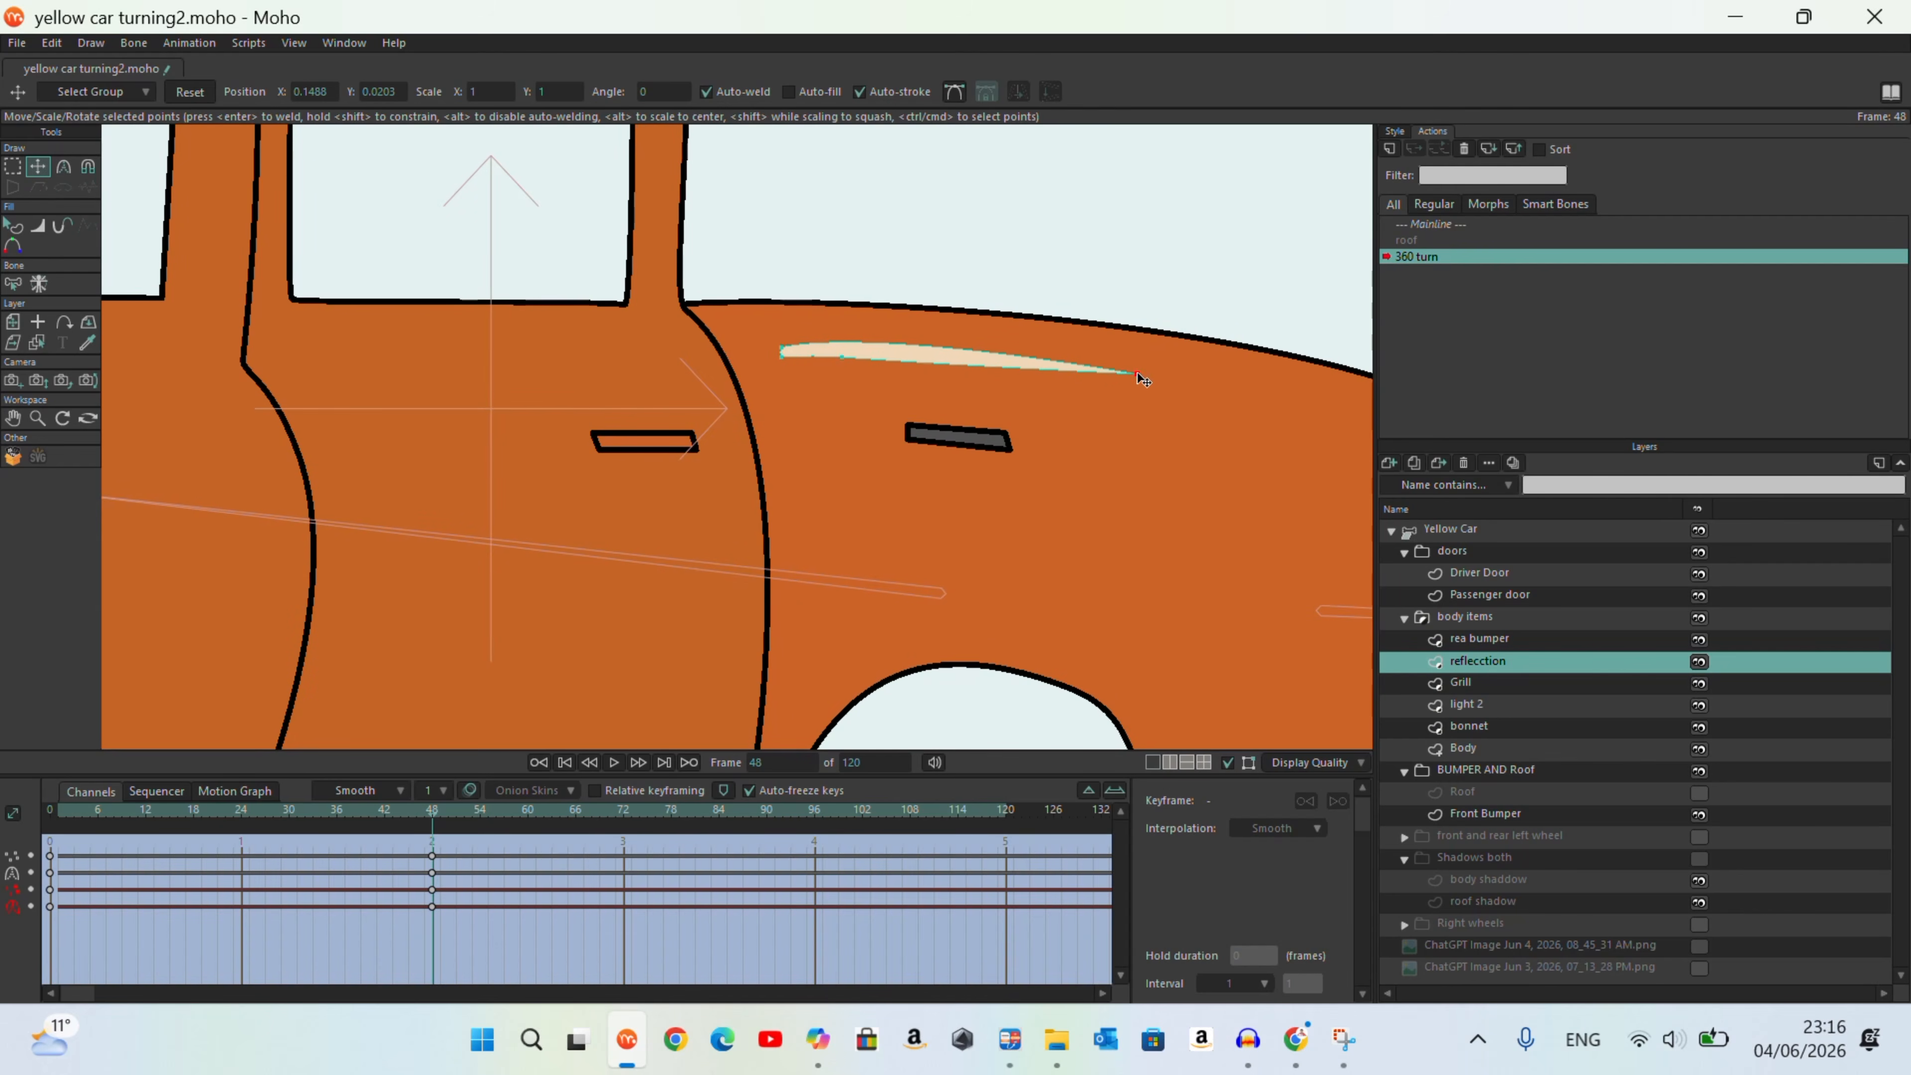
{"action": "left_click", "coordinate": [841, 353]}
{"action": "left_click_drag", "start_coordinate": [430, 809], "coordinate": [440, 896]}
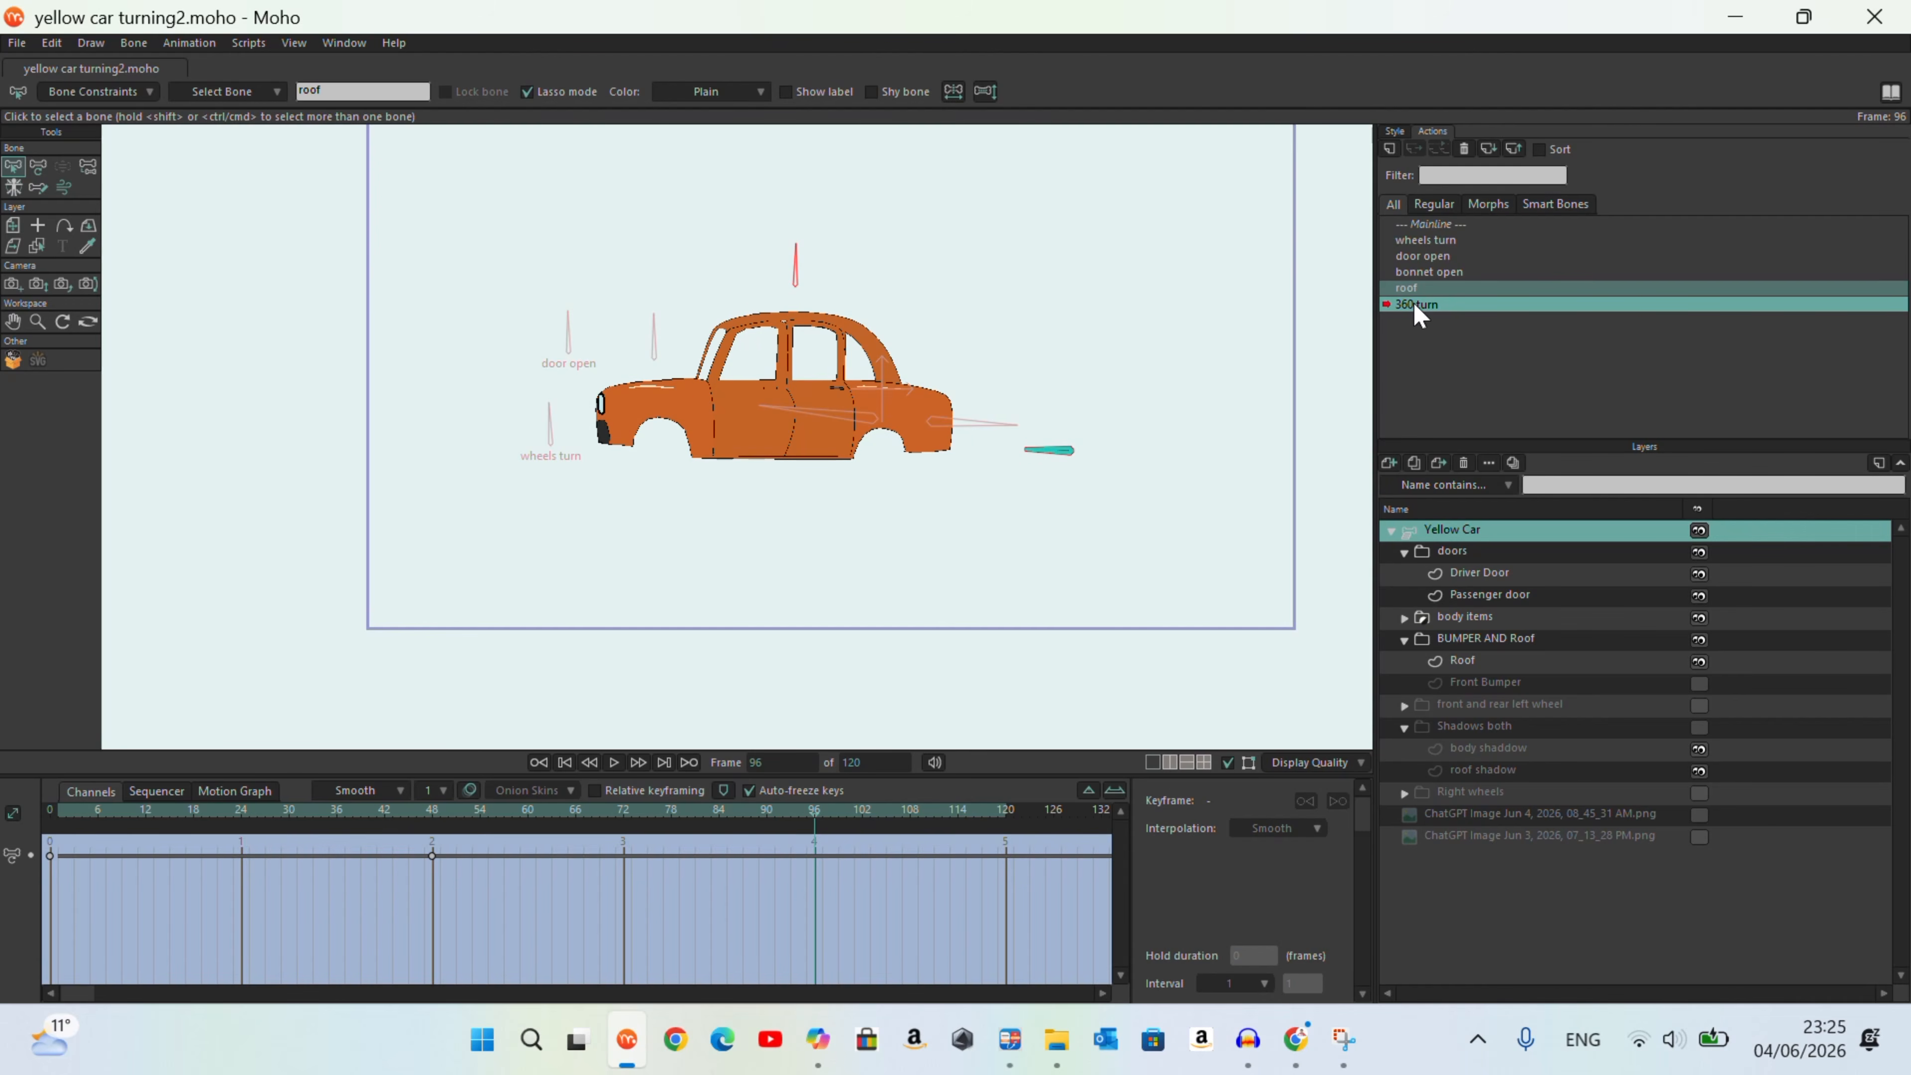
Step: Transform the short bone behind the car at frame 96 of the 360 turn action
{"action": "left_click", "coordinate": [39, 168]}
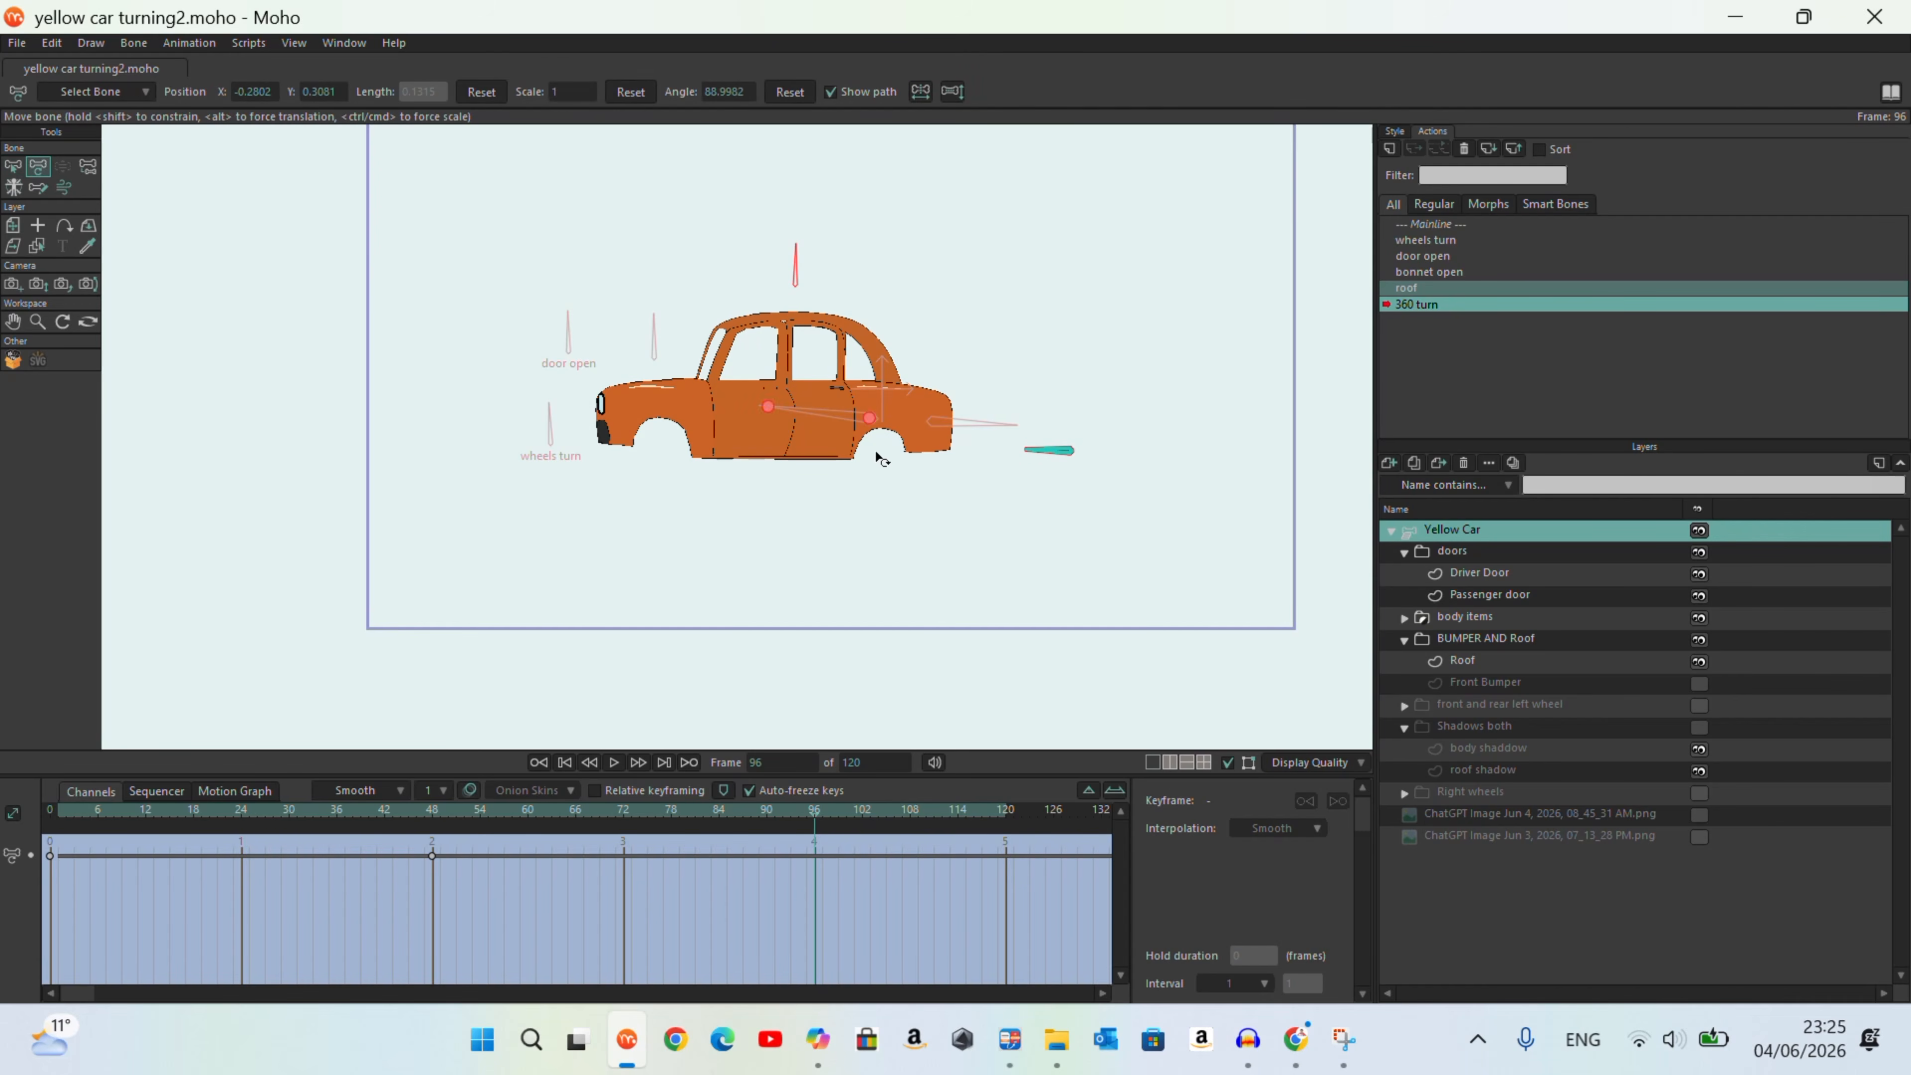
{"action": "left_click_drag", "start_coordinate": [1013, 456], "coordinate": [1059, 499]}
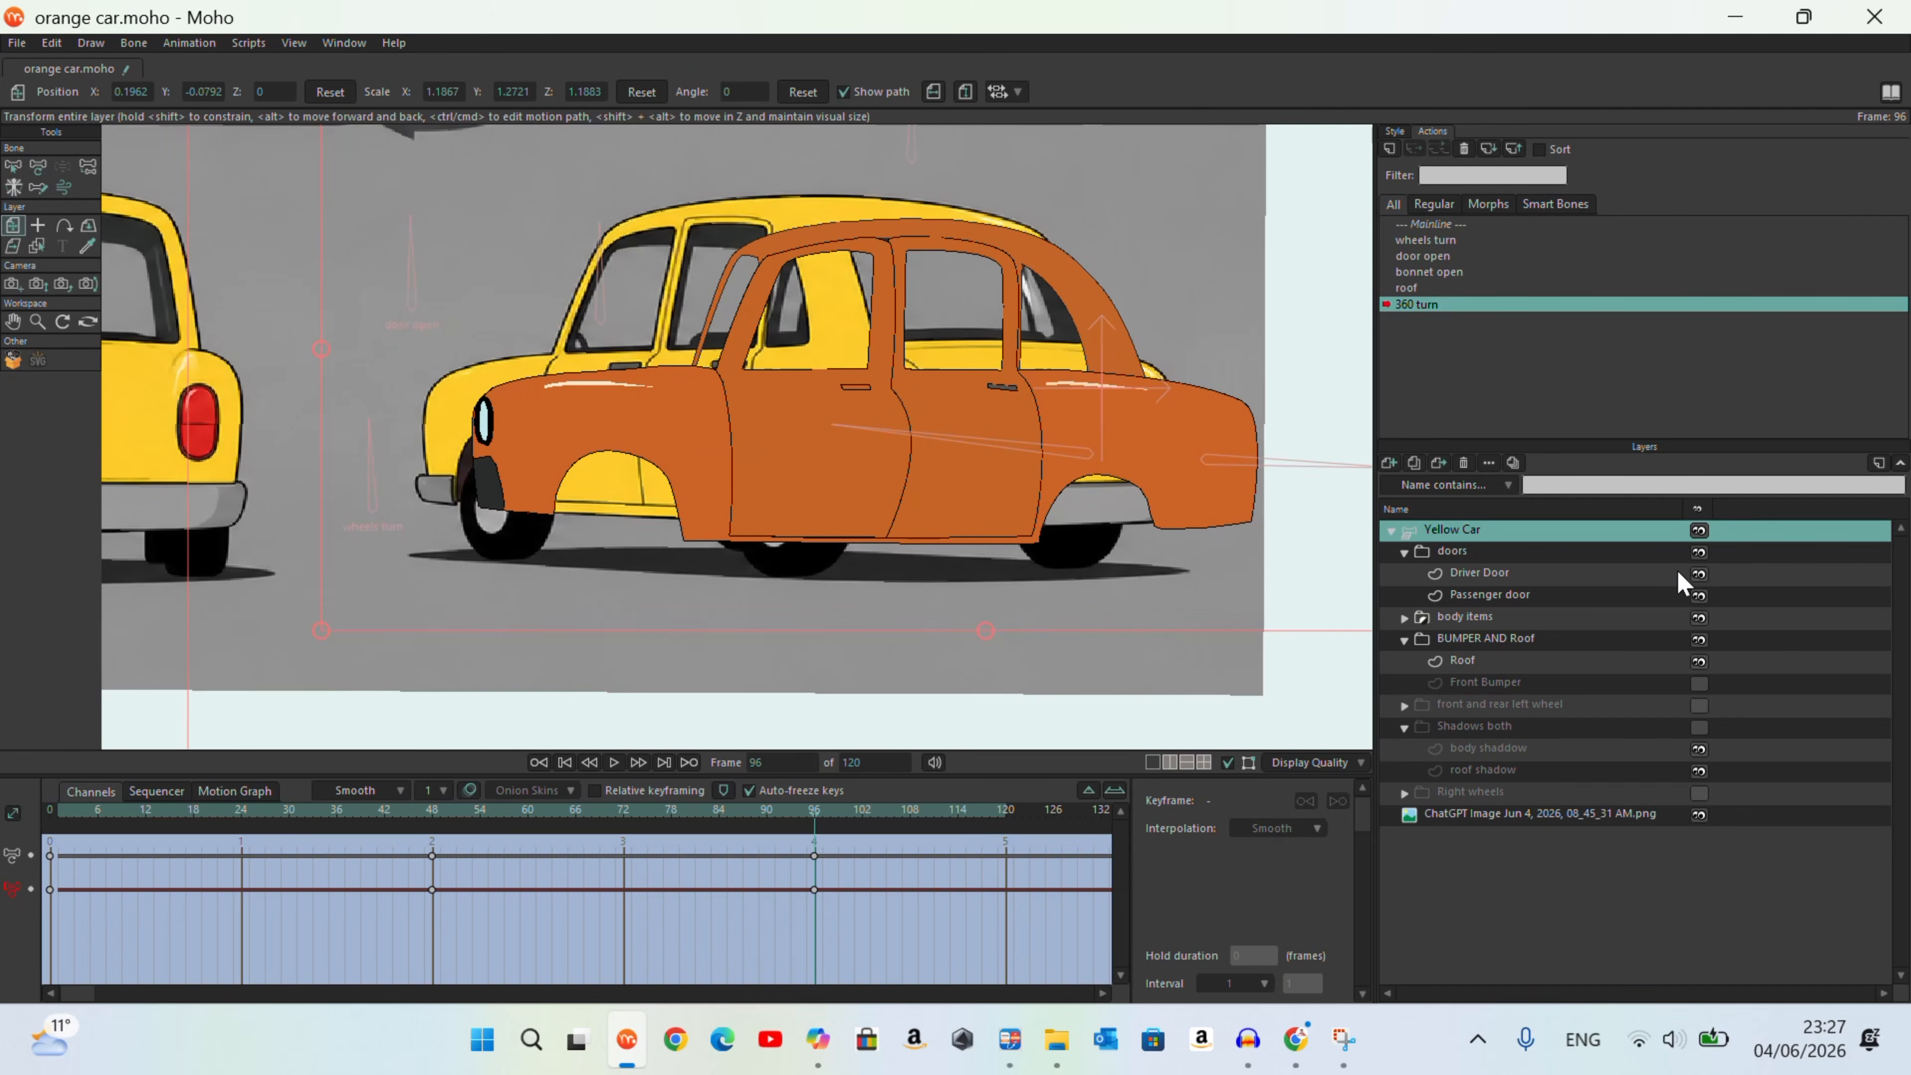
Step: Hide the doors and BUMPER AND Roof groups and activate the Body layer
{"action": "left_click", "coordinate": [1699, 557]}
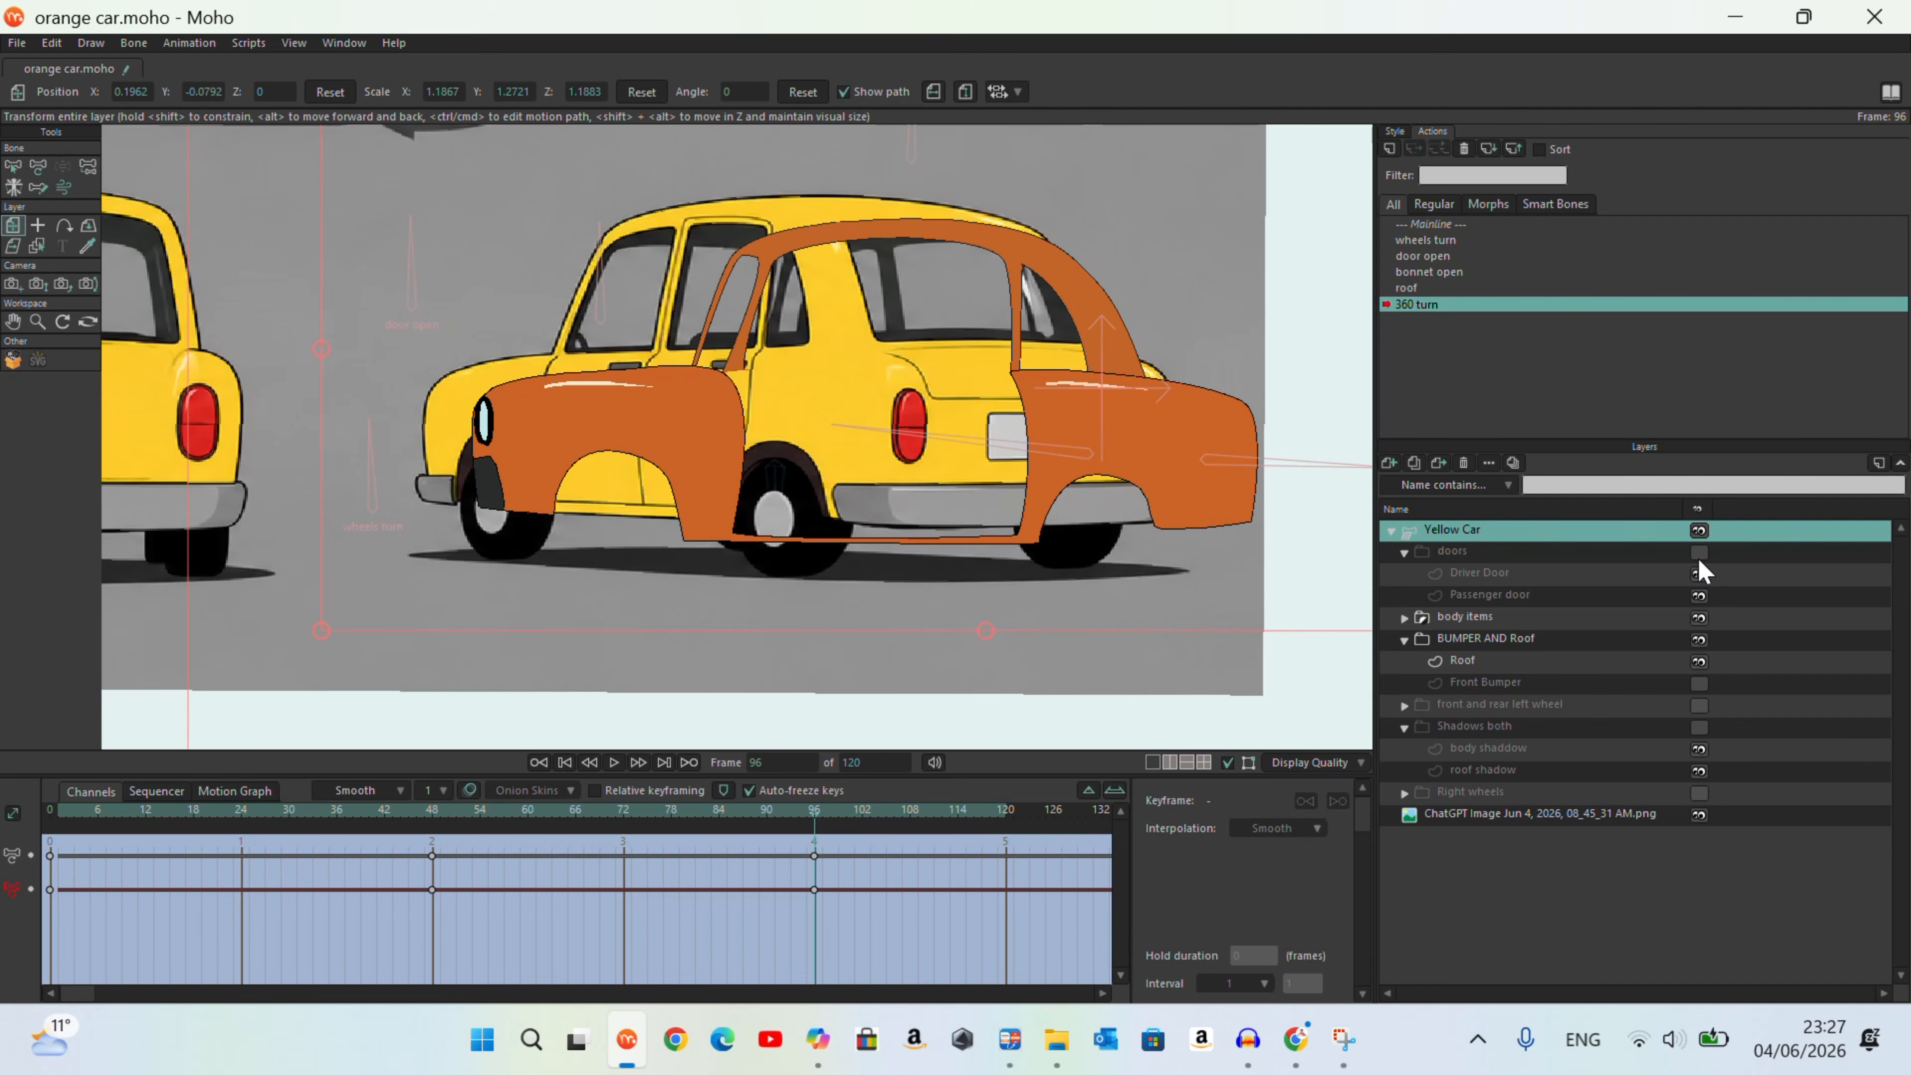
{"action": "left_click", "coordinate": [1699, 639]}
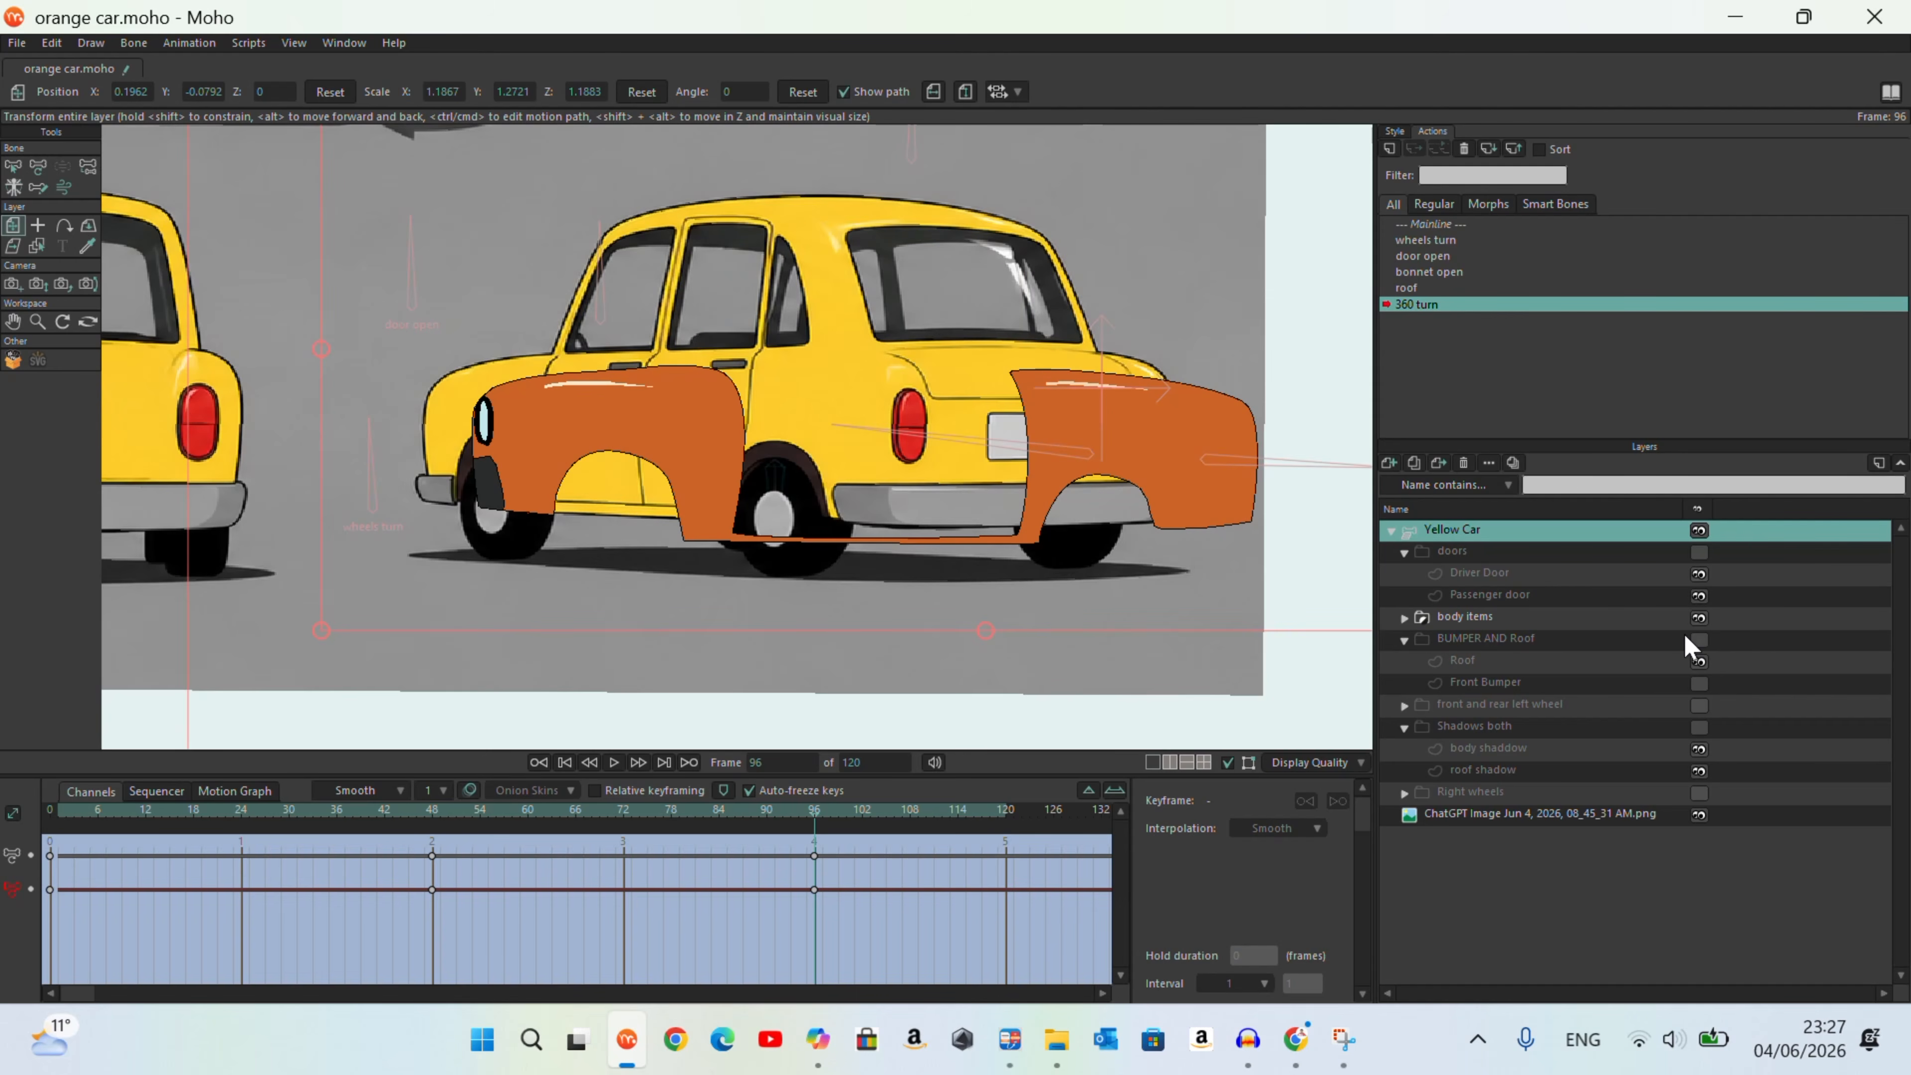
{"action": "right_click", "coordinate": [677, 447], "text": "alt"}
{"action": "scroll", "coordinate": [903, 211], "scroll_direction": "up", "scroll_amount": 2}
{"action": "scroll", "coordinate": [747, 227], "scroll_direction": "down", "scroll_amount": 1}
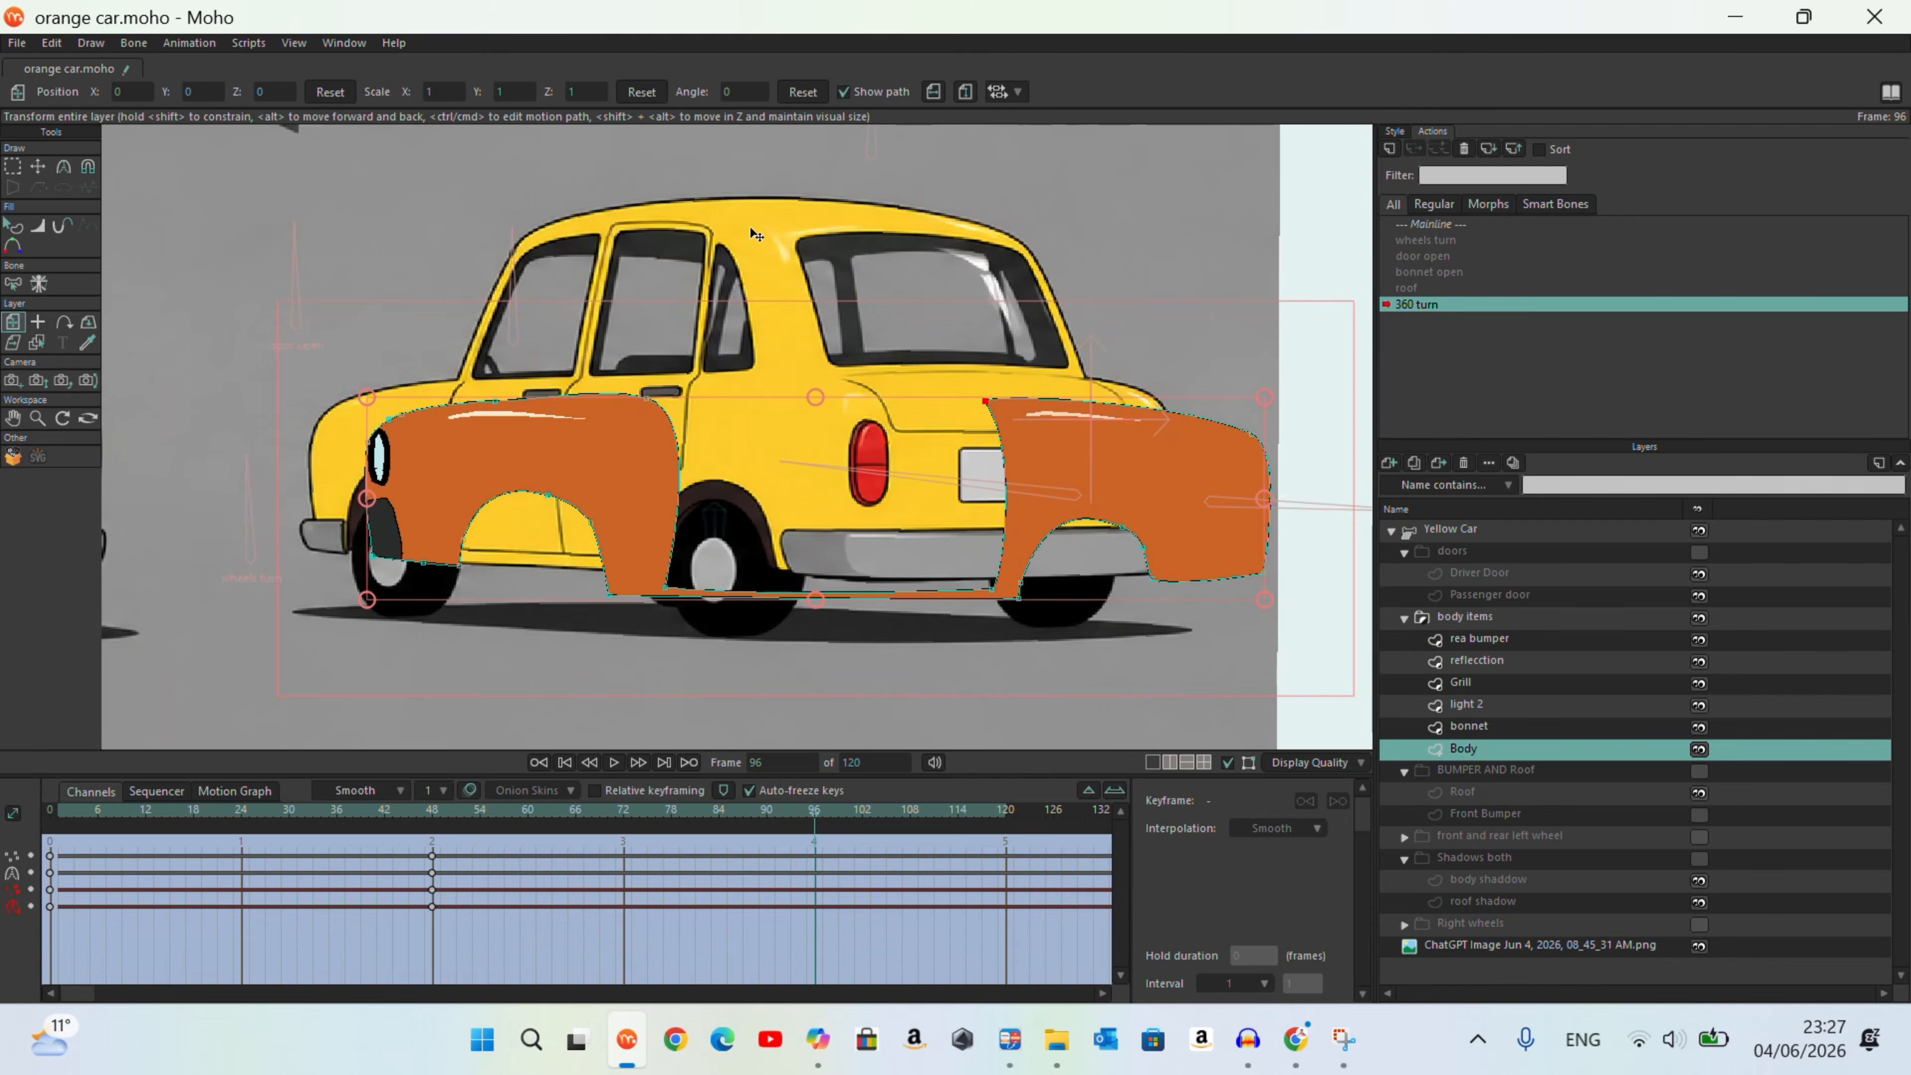
{"action": "scroll", "coordinate": [1182, 369], "scroll_direction": "up", "scroll_amount": 1}
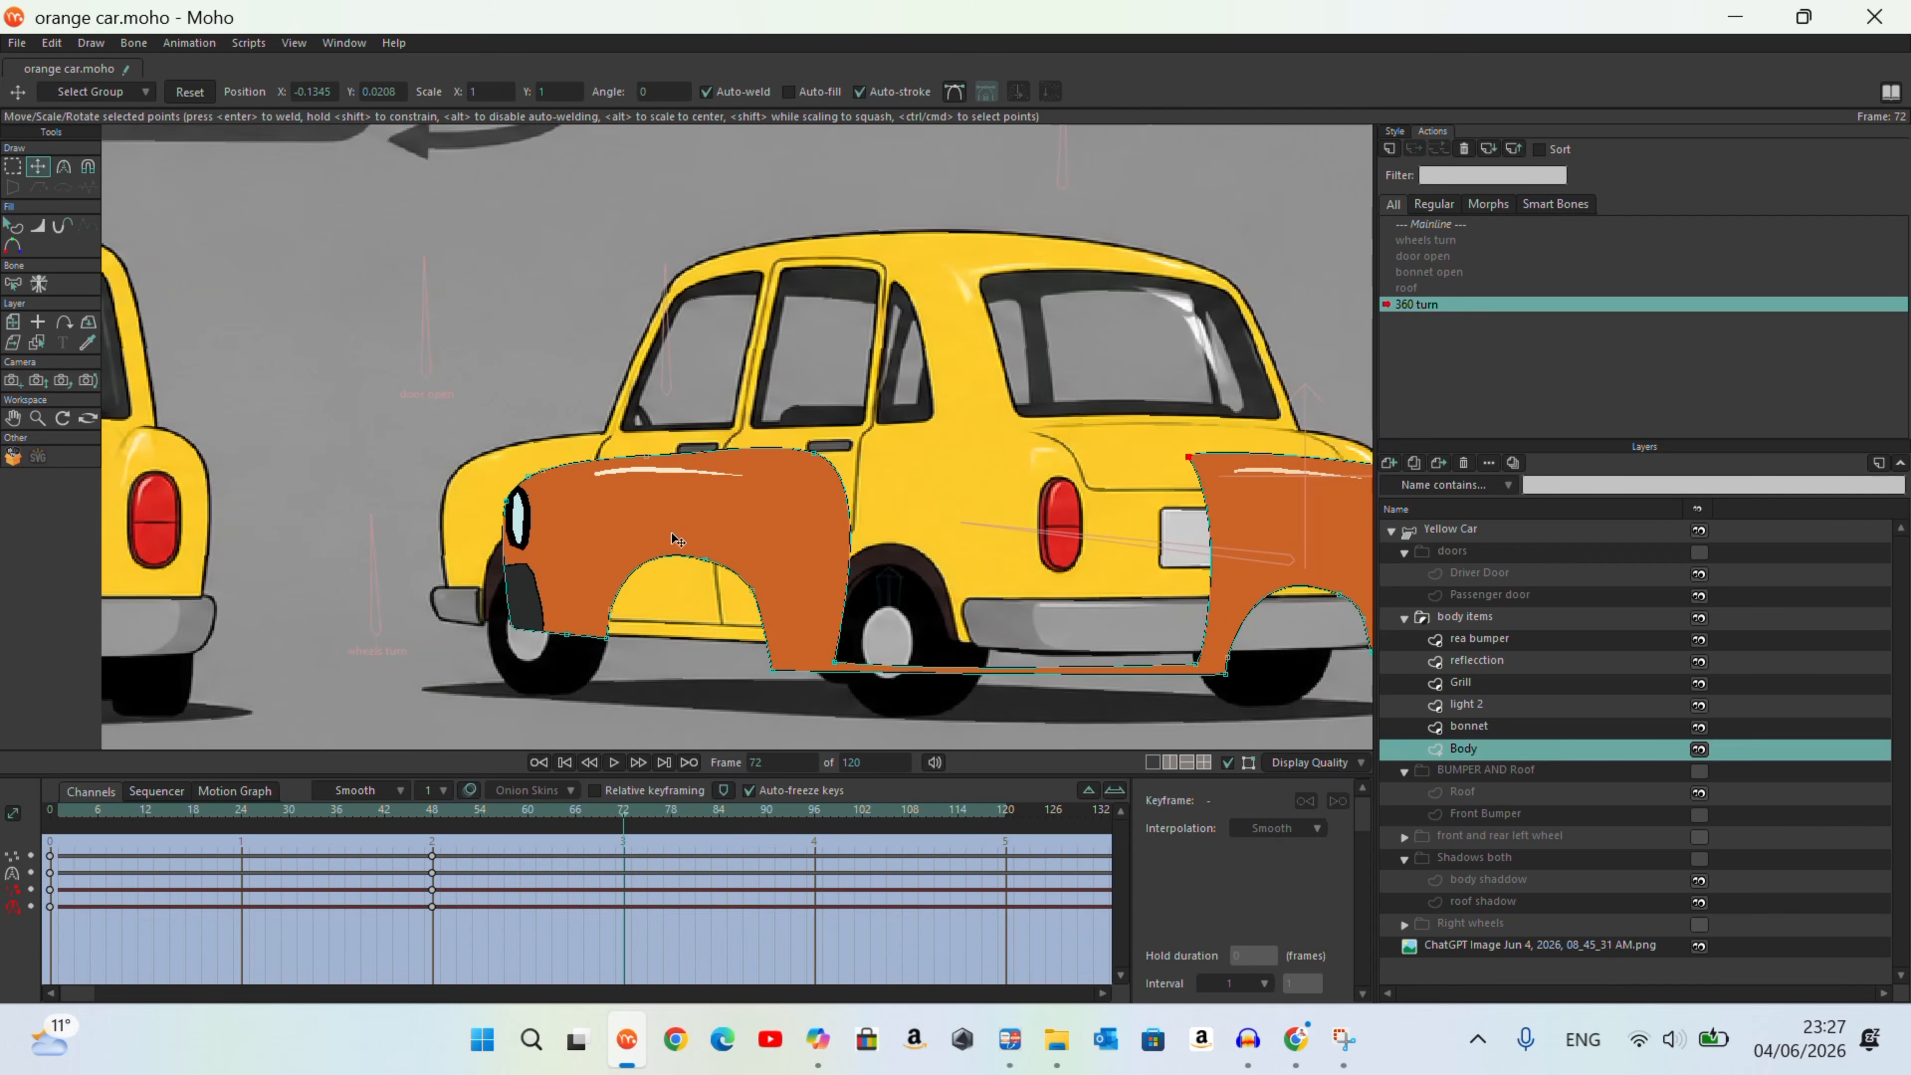
Step: Pull the Body's front section onto the rear-view reference's nose and front fender at frame 72 with the Magnet tool
{"action": "key", "text": "x"}
{"action": "left_click_drag", "start_coordinate": [526, 520], "coordinate": [489, 536]}
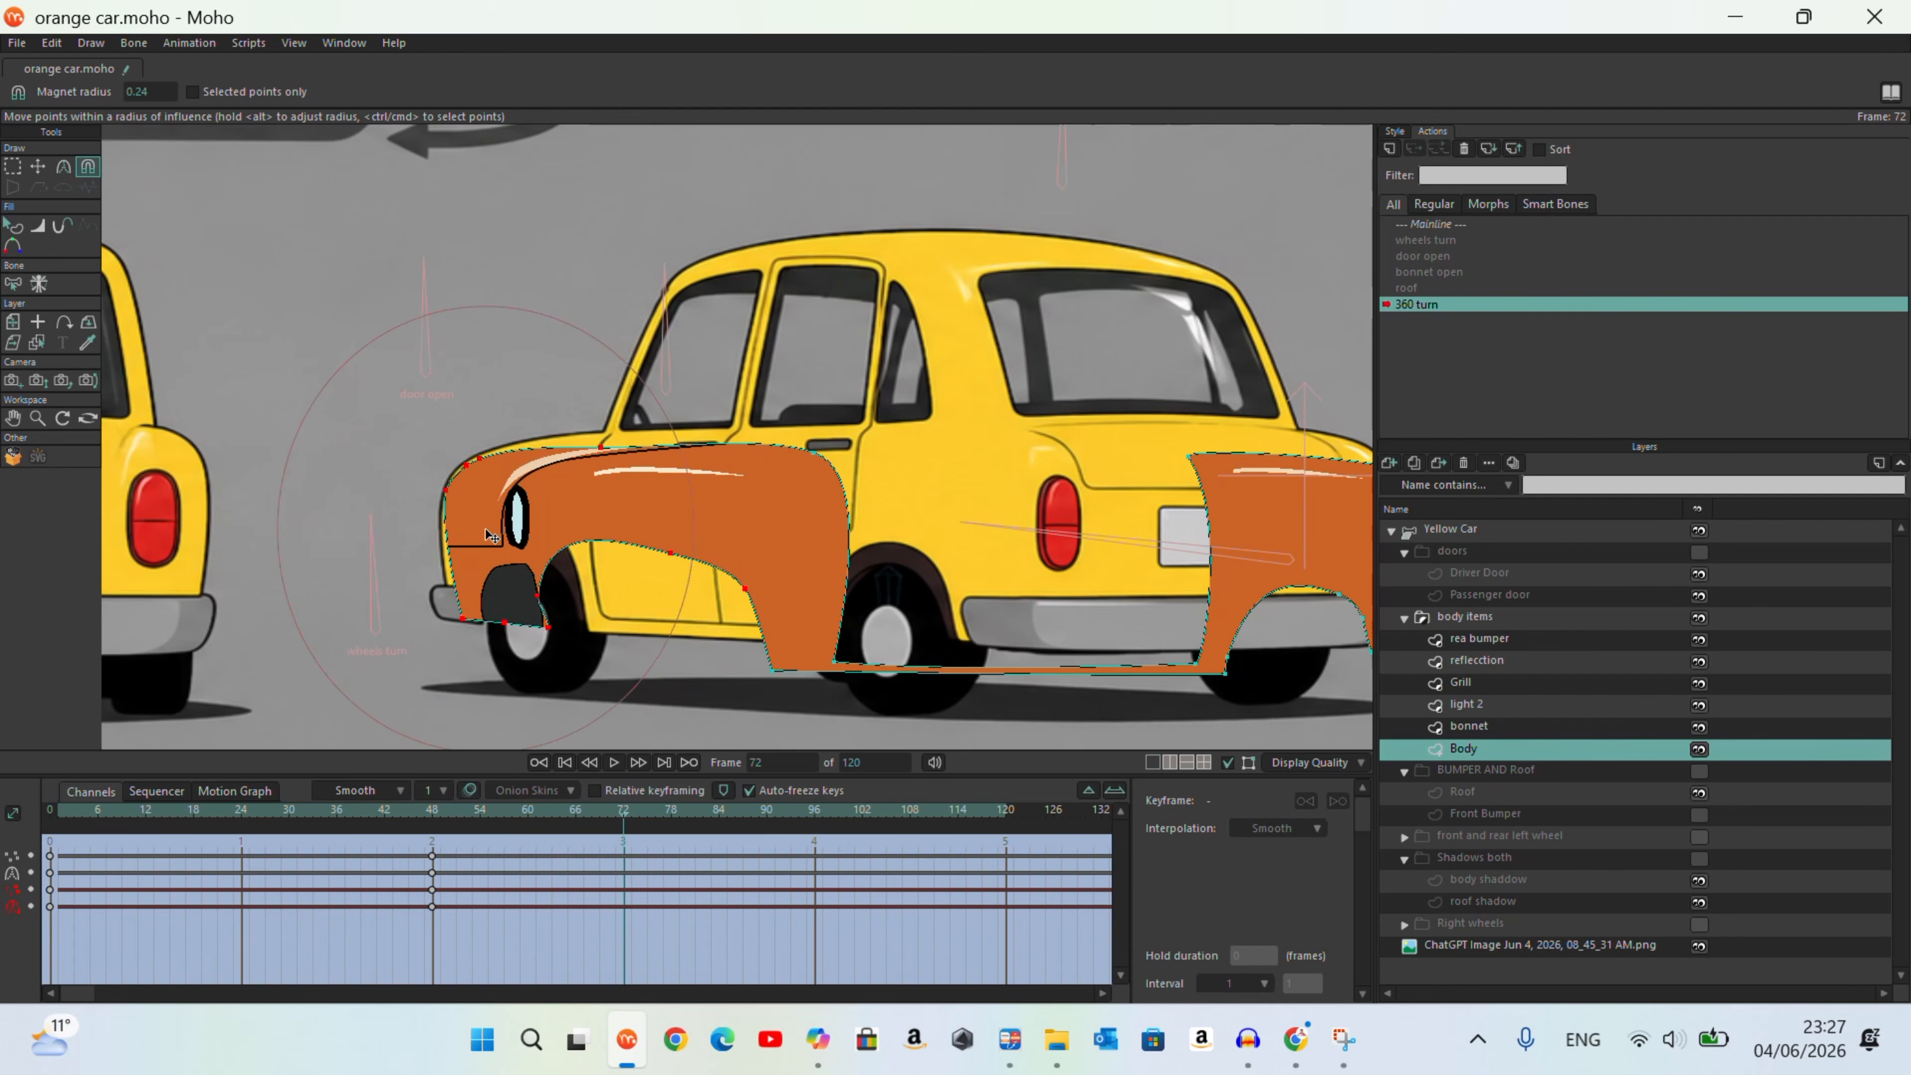
{"action": "mouse_move", "coordinate": [466, 608]}
{"action": "left_mouse_down"}
{"action": "mouse_move", "coordinate": [602, 635]}
{"action": "mouse_move", "coordinate": [706, 626]}
{"action": "mouse_move", "coordinate": [500, 622]}
{"action": "left_mouse_up"}
{"action": "left_click_drag", "start_coordinate": [1243, 557], "coordinate": [1148, 547]}
Step: Select the Body's rear section points and move them forward onto the reference car's rear side panel
{"action": "scroll", "coordinate": [538, 487], "scroll_direction": "down", "scroll_amount": 1}
{"action": "key", "text": "g"}
{"action": "left_click_drag", "start_coordinate": [1296, 440], "coordinate": [884, 461]}
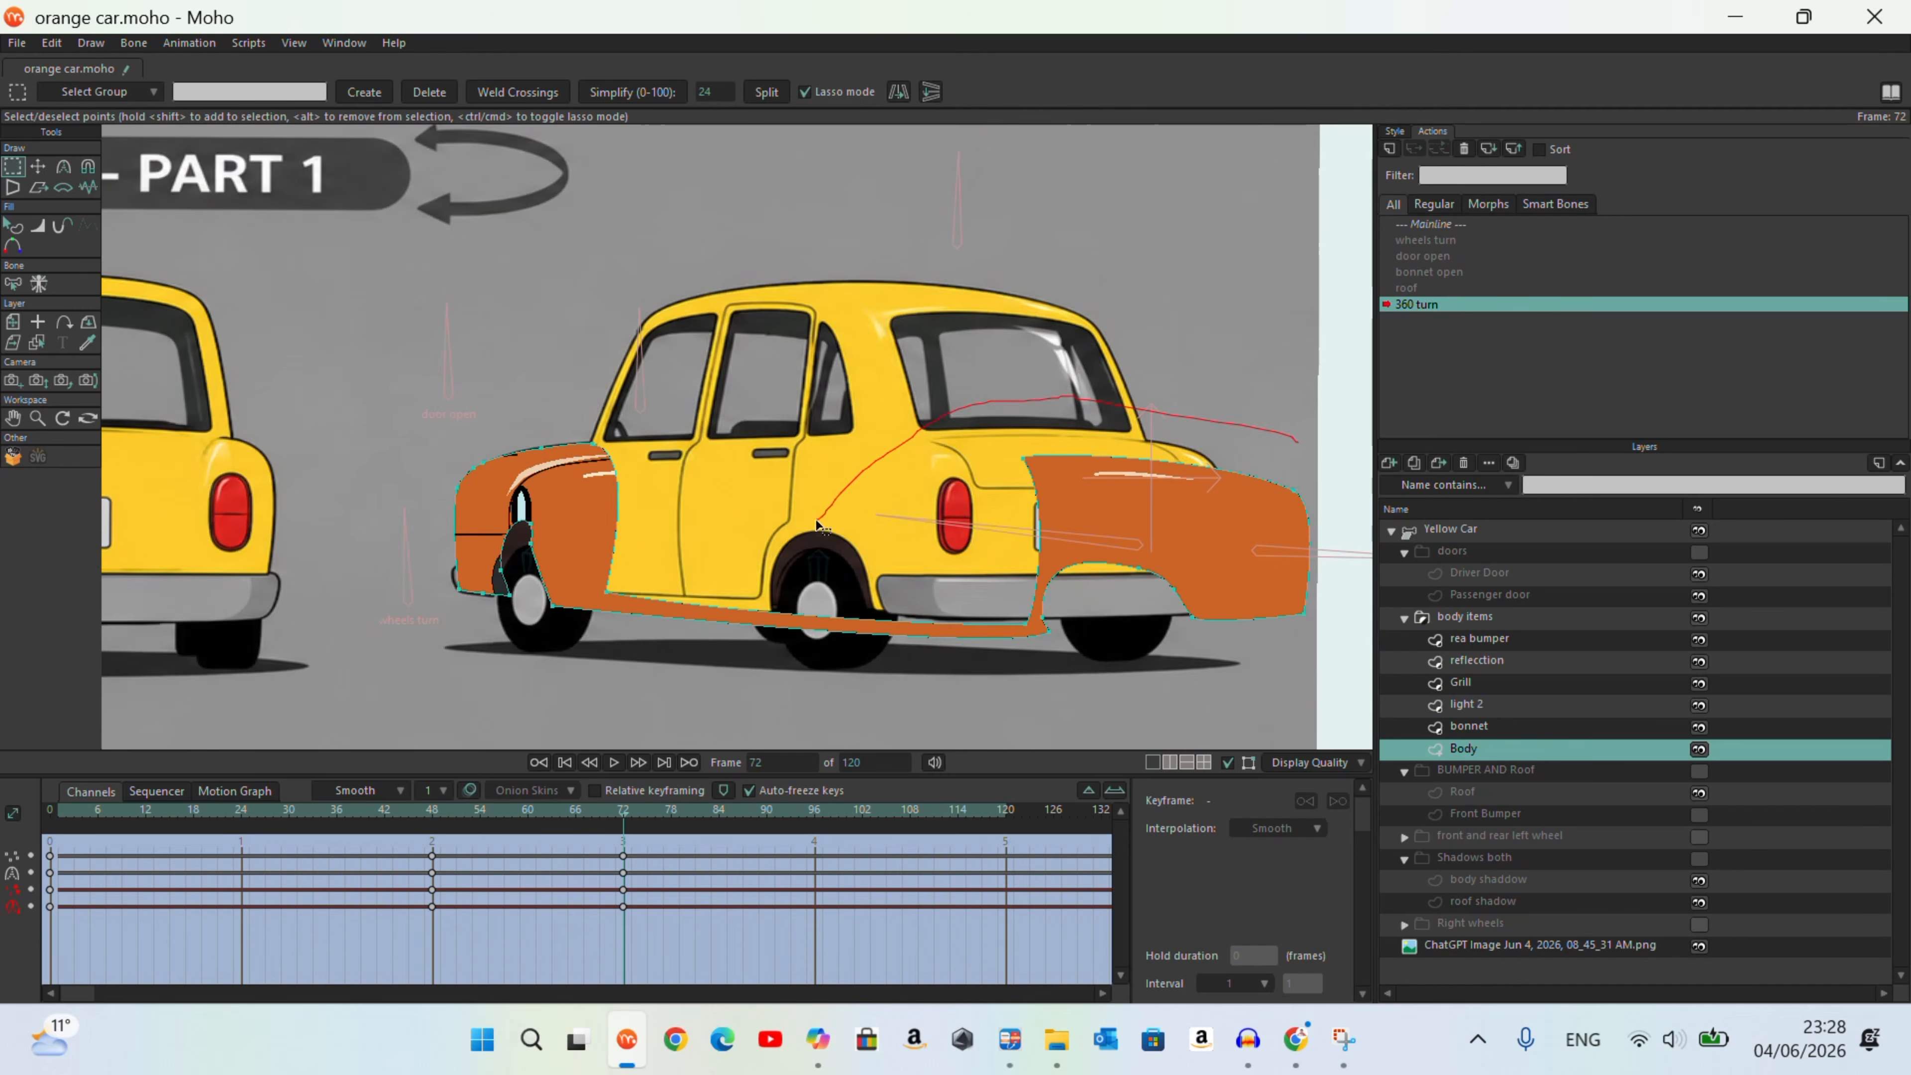
{"action": "left_click_drag", "start_coordinate": [1273, 432], "coordinate": [1290, 443]}
{"action": "key", "text": "t"}
{"action": "mouse_move", "coordinate": [1205, 540]}
{"action": "left_mouse_down"}
{"action": "mouse_move", "coordinate": [915, 540]}
{"action": "mouse_move", "coordinate": [993, 520]}
{"action": "mouse_move", "coordinate": [947, 521]}
{"action": "left_mouse_up"}
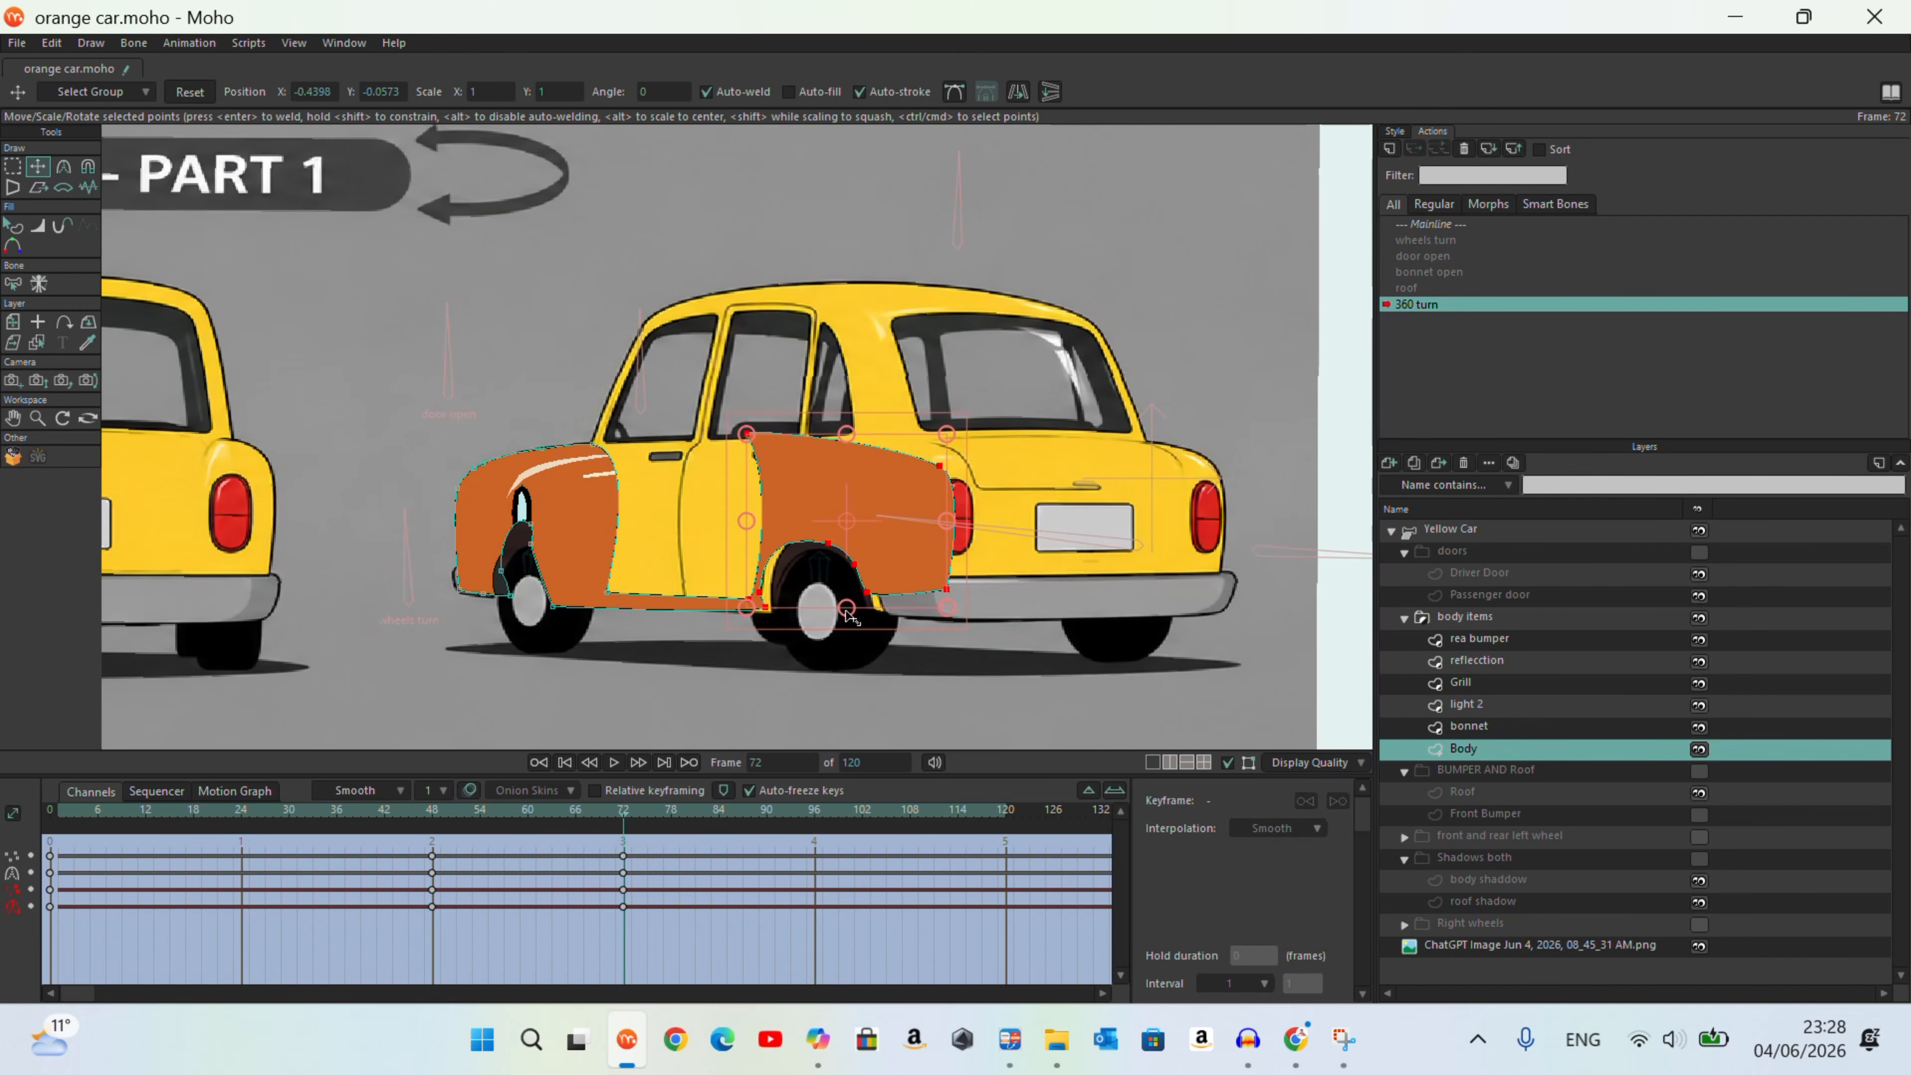
Step: Fit the Body's rear wheel arch points around the reference car's near rear wheel
{"action": "scroll", "coordinate": [790, 605], "scroll_direction": "up", "scroll_amount": 5}
{"action": "left_click_drag", "start_coordinate": [727, 578], "coordinate": [739, 579]}
{"action": "mouse_move", "coordinate": [869, 476]}
{"action": "left_mouse_down"}
{"action": "mouse_move", "coordinate": [869, 416]}
{"action": "mouse_move", "coordinate": [867, 454]}
{"action": "left_mouse_up"}
{"action": "left_click_drag", "start_coordinate": [921, 520], "coordinate": [986, 600]}
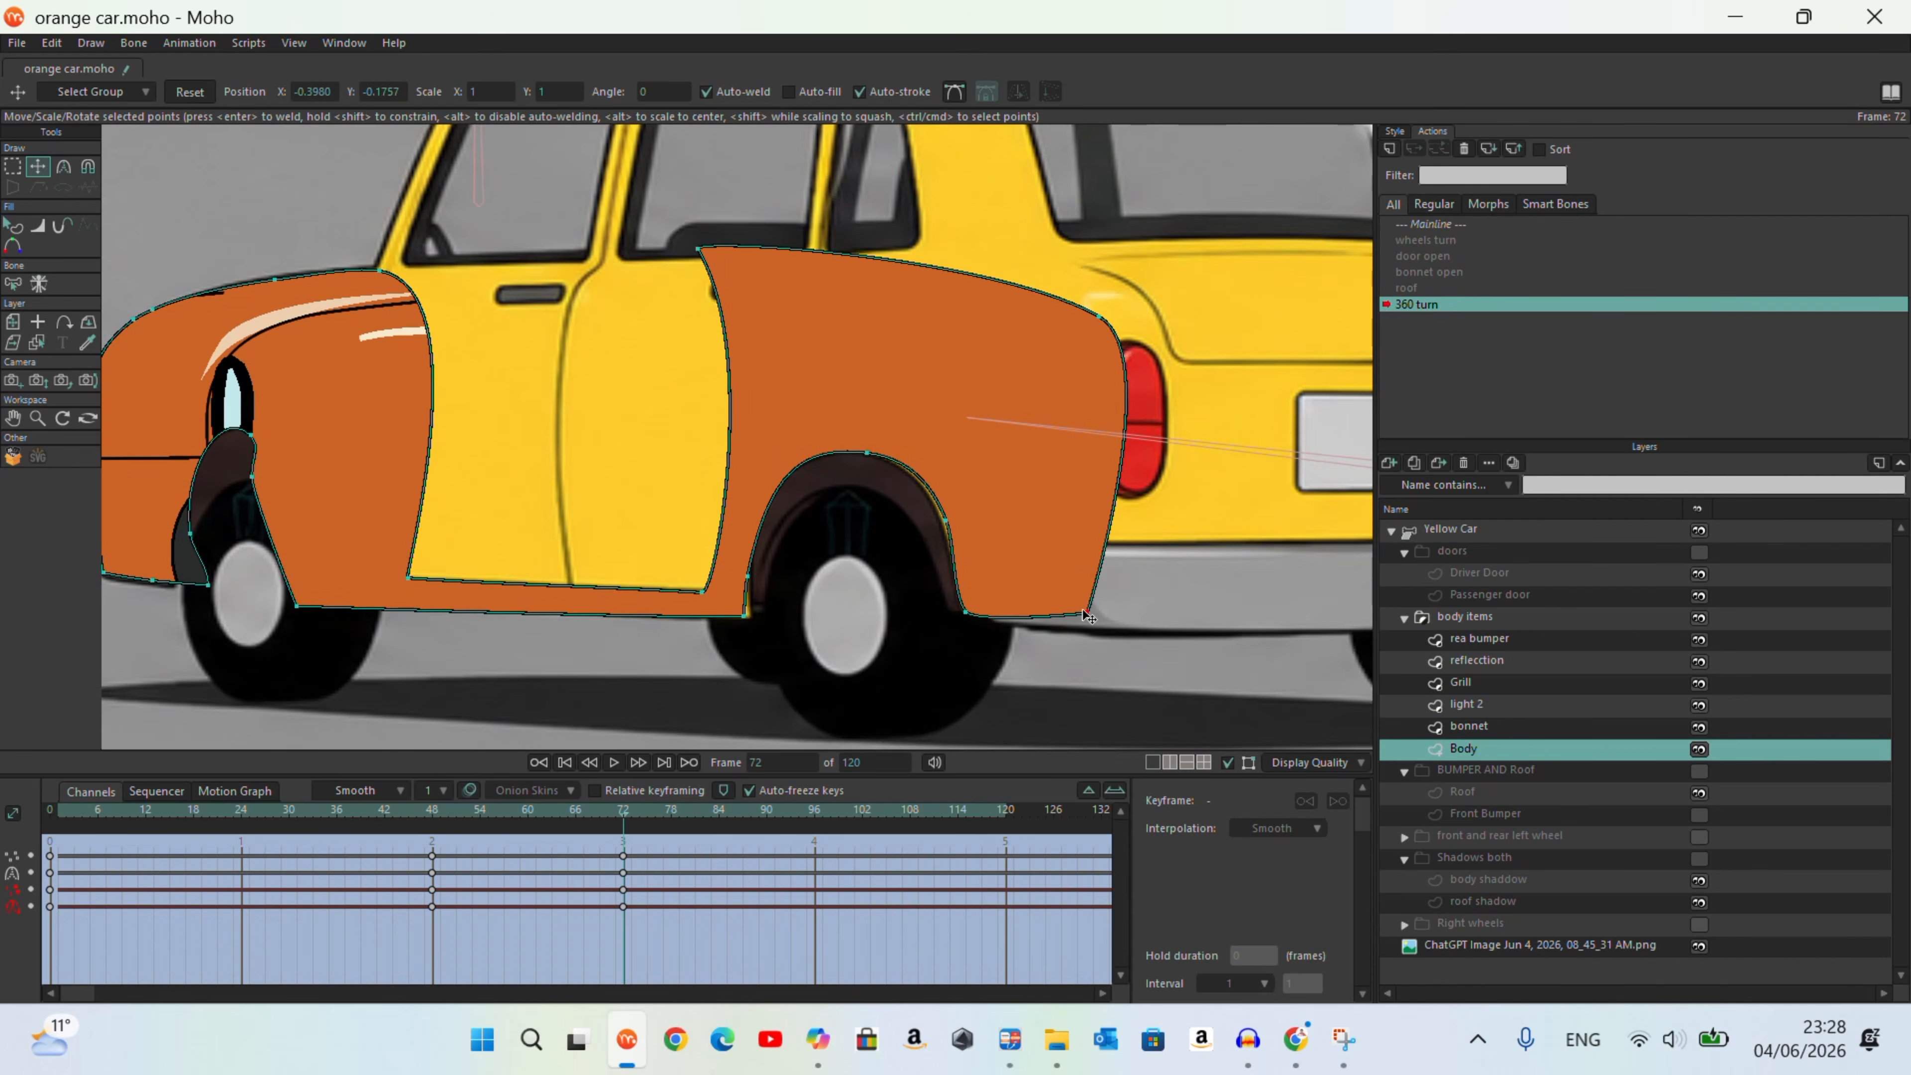
Step: Fit the Body's front wheel arch and lower nose points around the reference car's front wheel
{"action": "left_click_drag", "start_coordinate": [252, 476], "coordinate": [325, 472]}
{"action": "left_click_drag", "start_coordinate": [297, 605], "coordinate": [353, 599]}
{"action": "left_click_drag", "start_coordinate": [209, 585], "coordinate": [177, 534]}
{"action": "scroll", "coordinate": [325, 480], "scroll_direction": "down", "scroll_amount": 3}
Step: Align the upper and lower rear corners and the door-side top point of the Body's rear panel, selecting all points
{"action": "left_click_drag", "start_coordinate": [885, 416], "coordinate": [851, 378]}
{"action": "left_click_drag", "start_coordinate": [876, 605], "coordinate": [867, 605]}
{"action": "left_click_drag", "start_coordinate": [626, 370], "coordinate": [637, 387]}
{"action": "key", "text": "ctrl+a"}
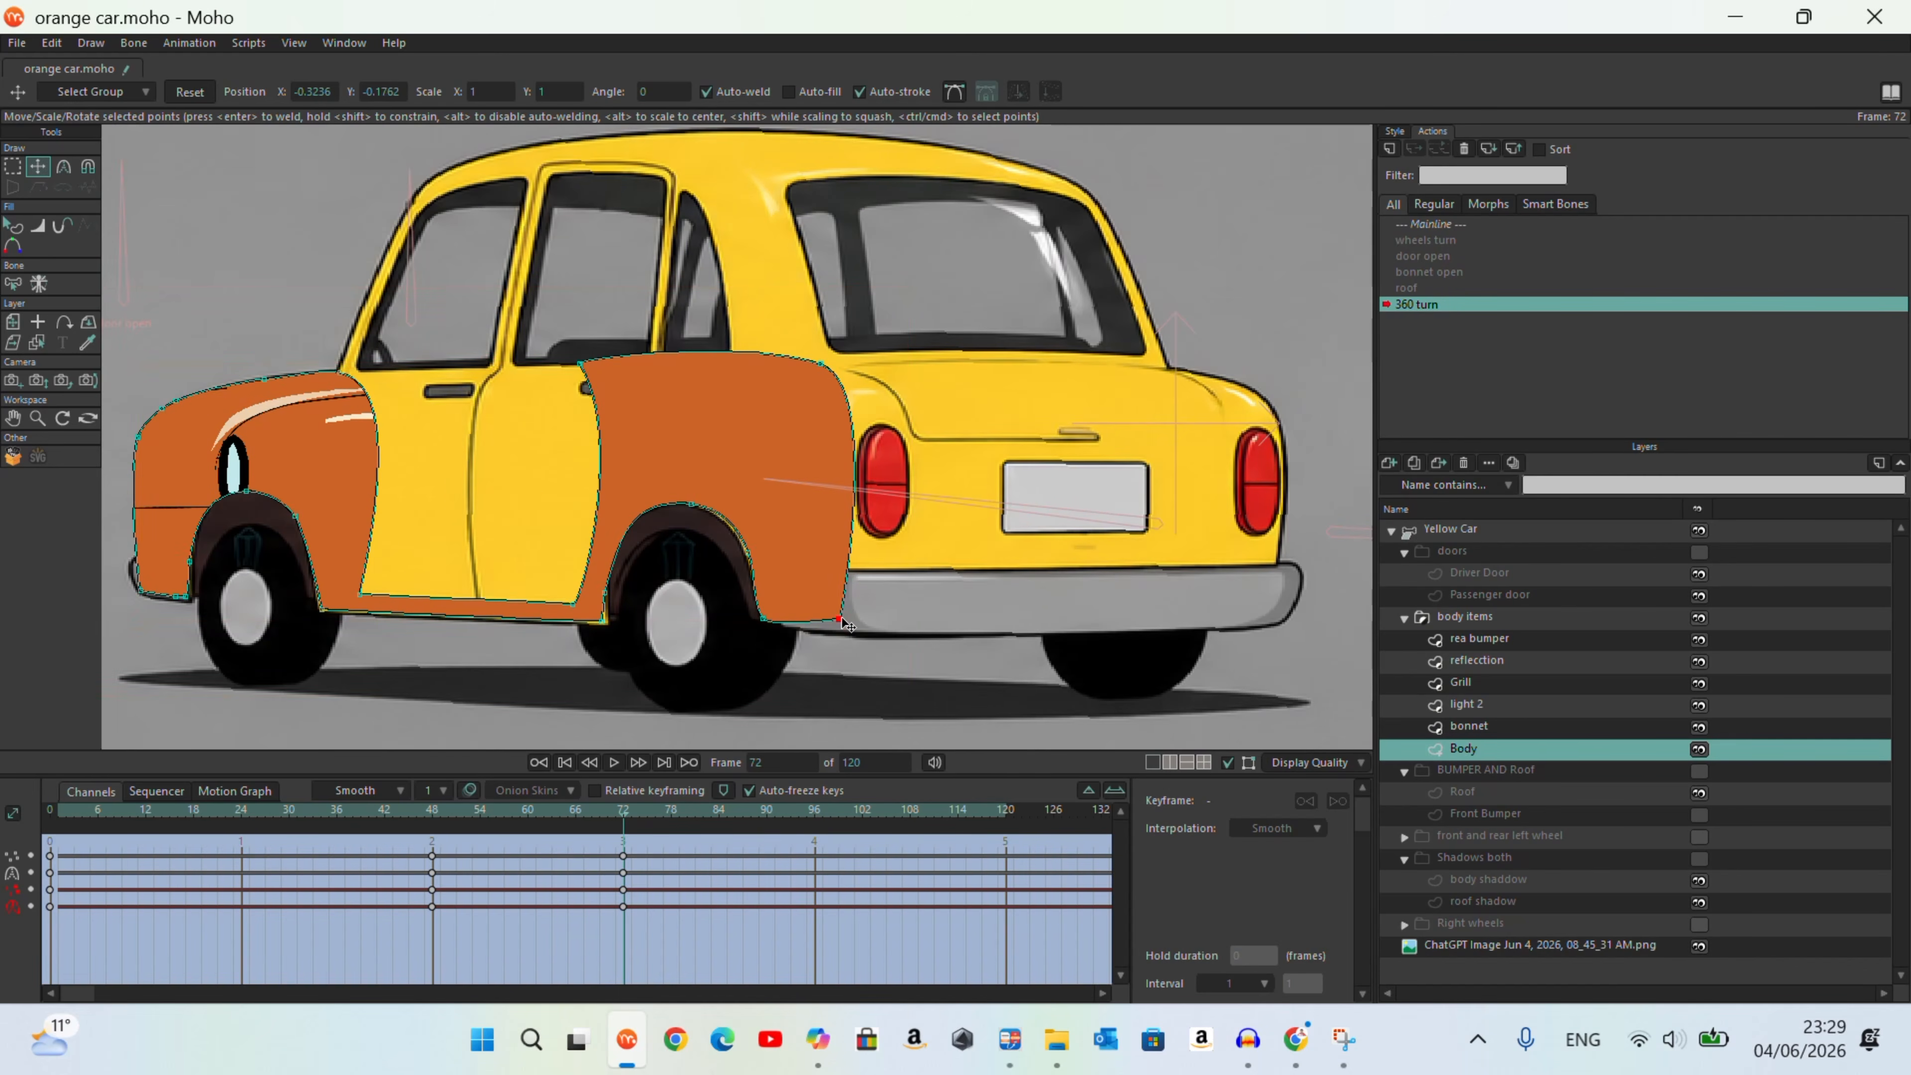
Step: Stretch the Body's lower and upper rear corners across the boot to the far side of the reference car
{"action": "left_click_drag", "start_coordinate": [836, 611], "coordinate": [1279, 610]}
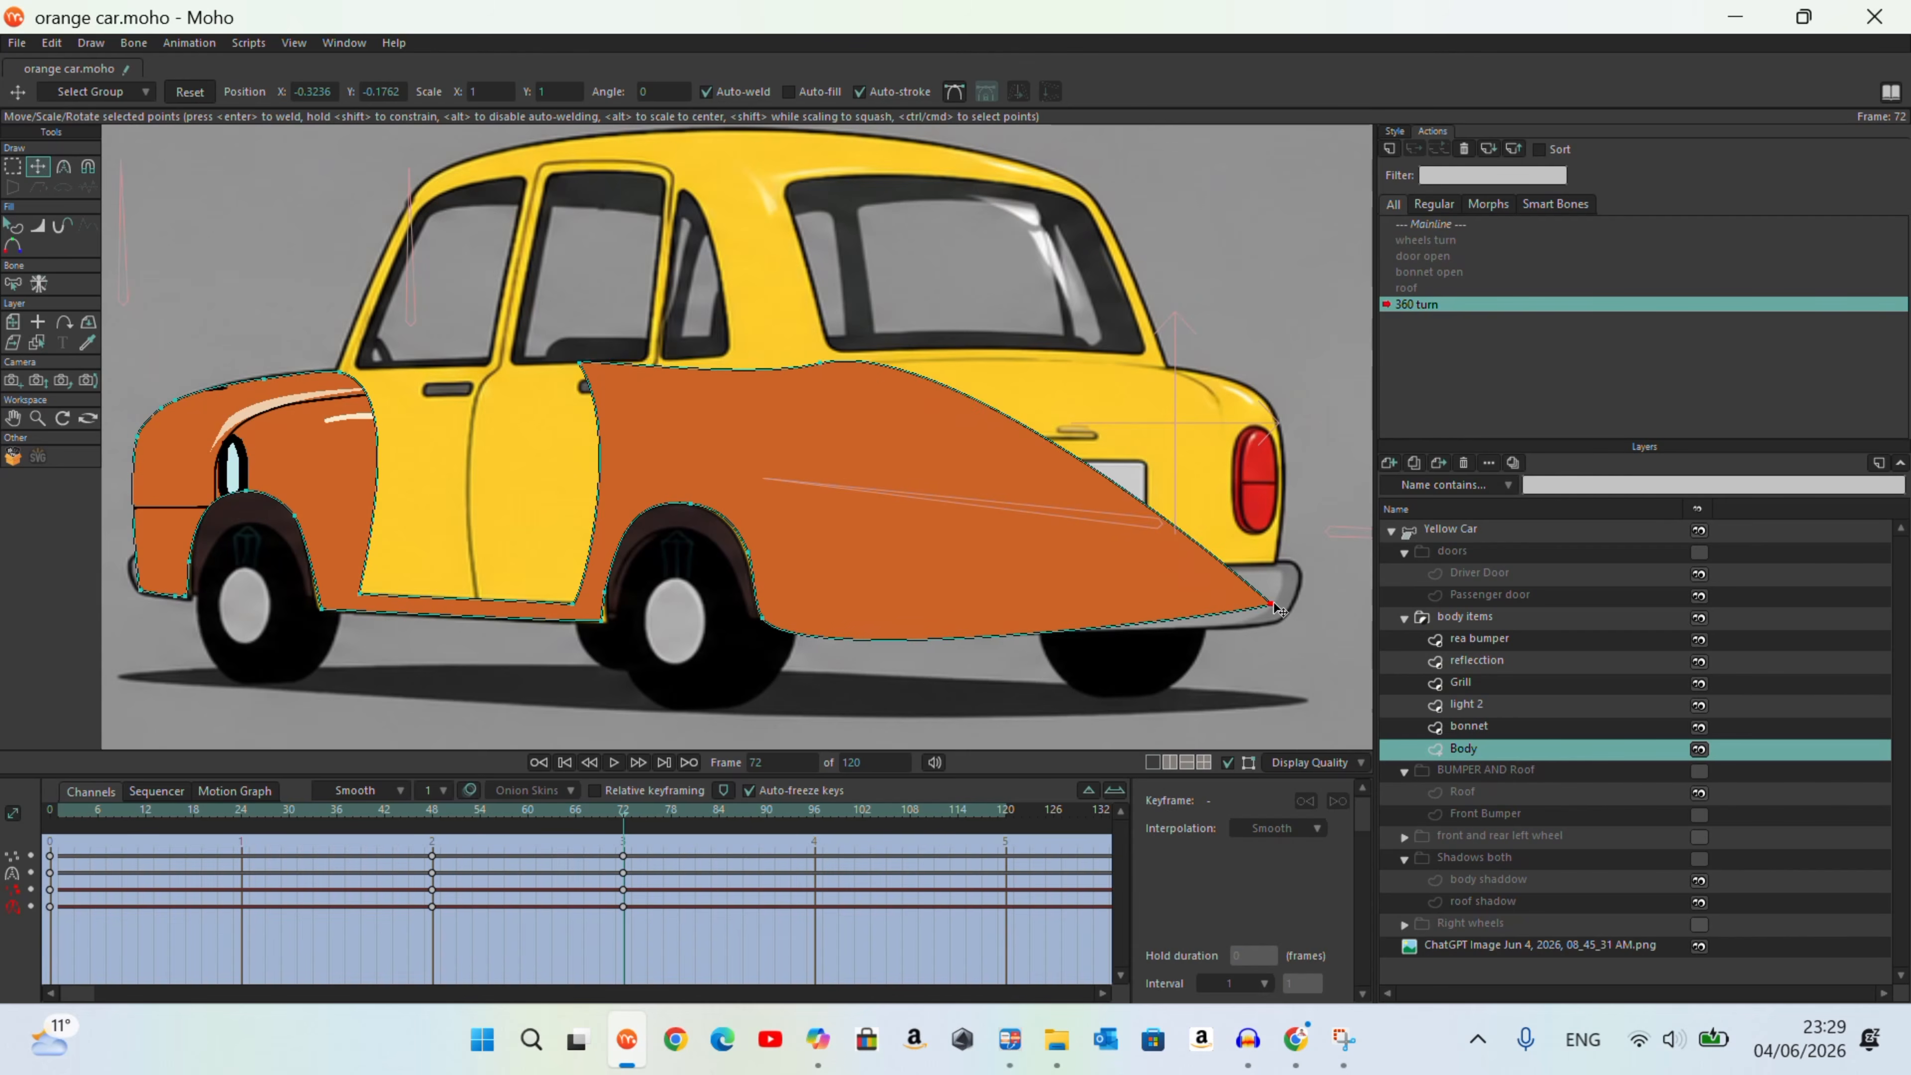
{"action": "left_click_drag", "start_coordinate": [821, 364], "coordinate": [1259, 394]}
{"action": "left_click_drag", "start_coordinate": [631, 843], "coordinate": [621, 889]}
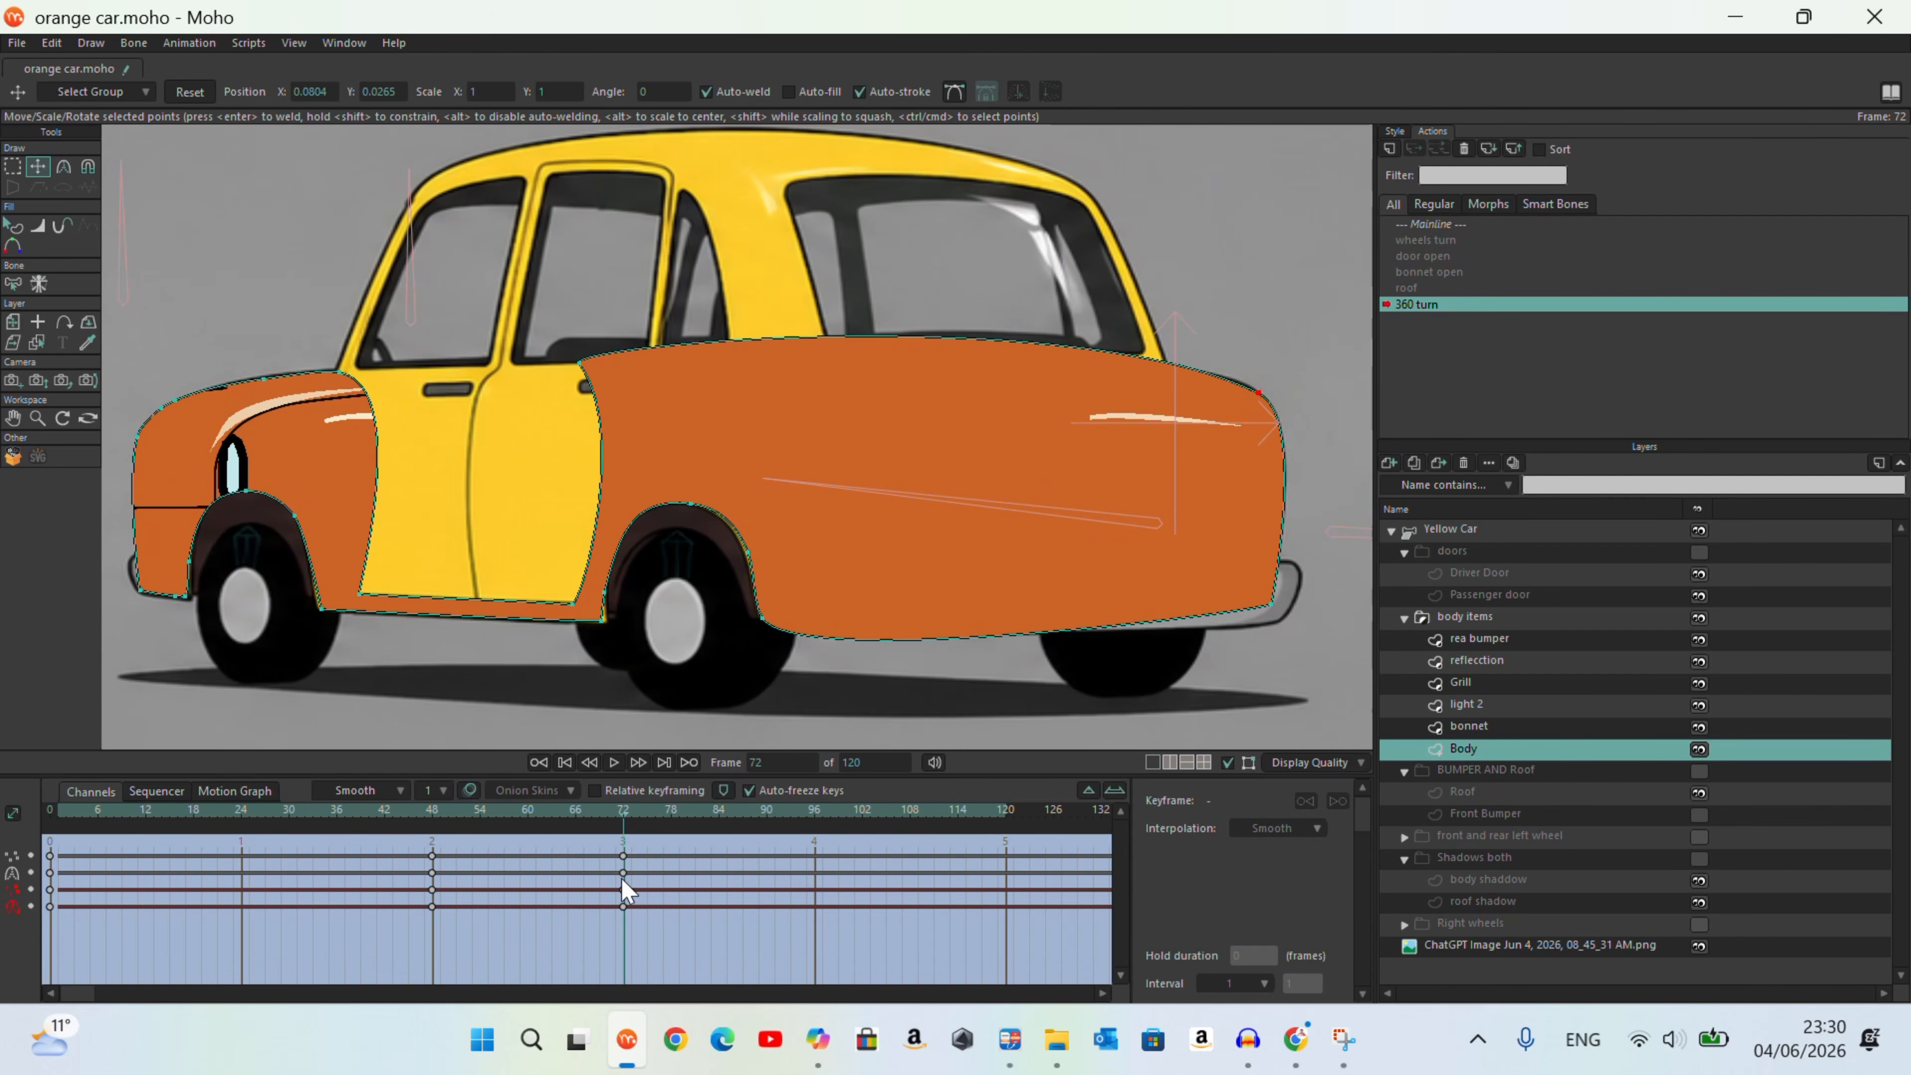
Step: Refine the Body's rear outline with the Magnet tool and adjust the curvature at the far upper rear corner
{"action": "key", "text": "x"}
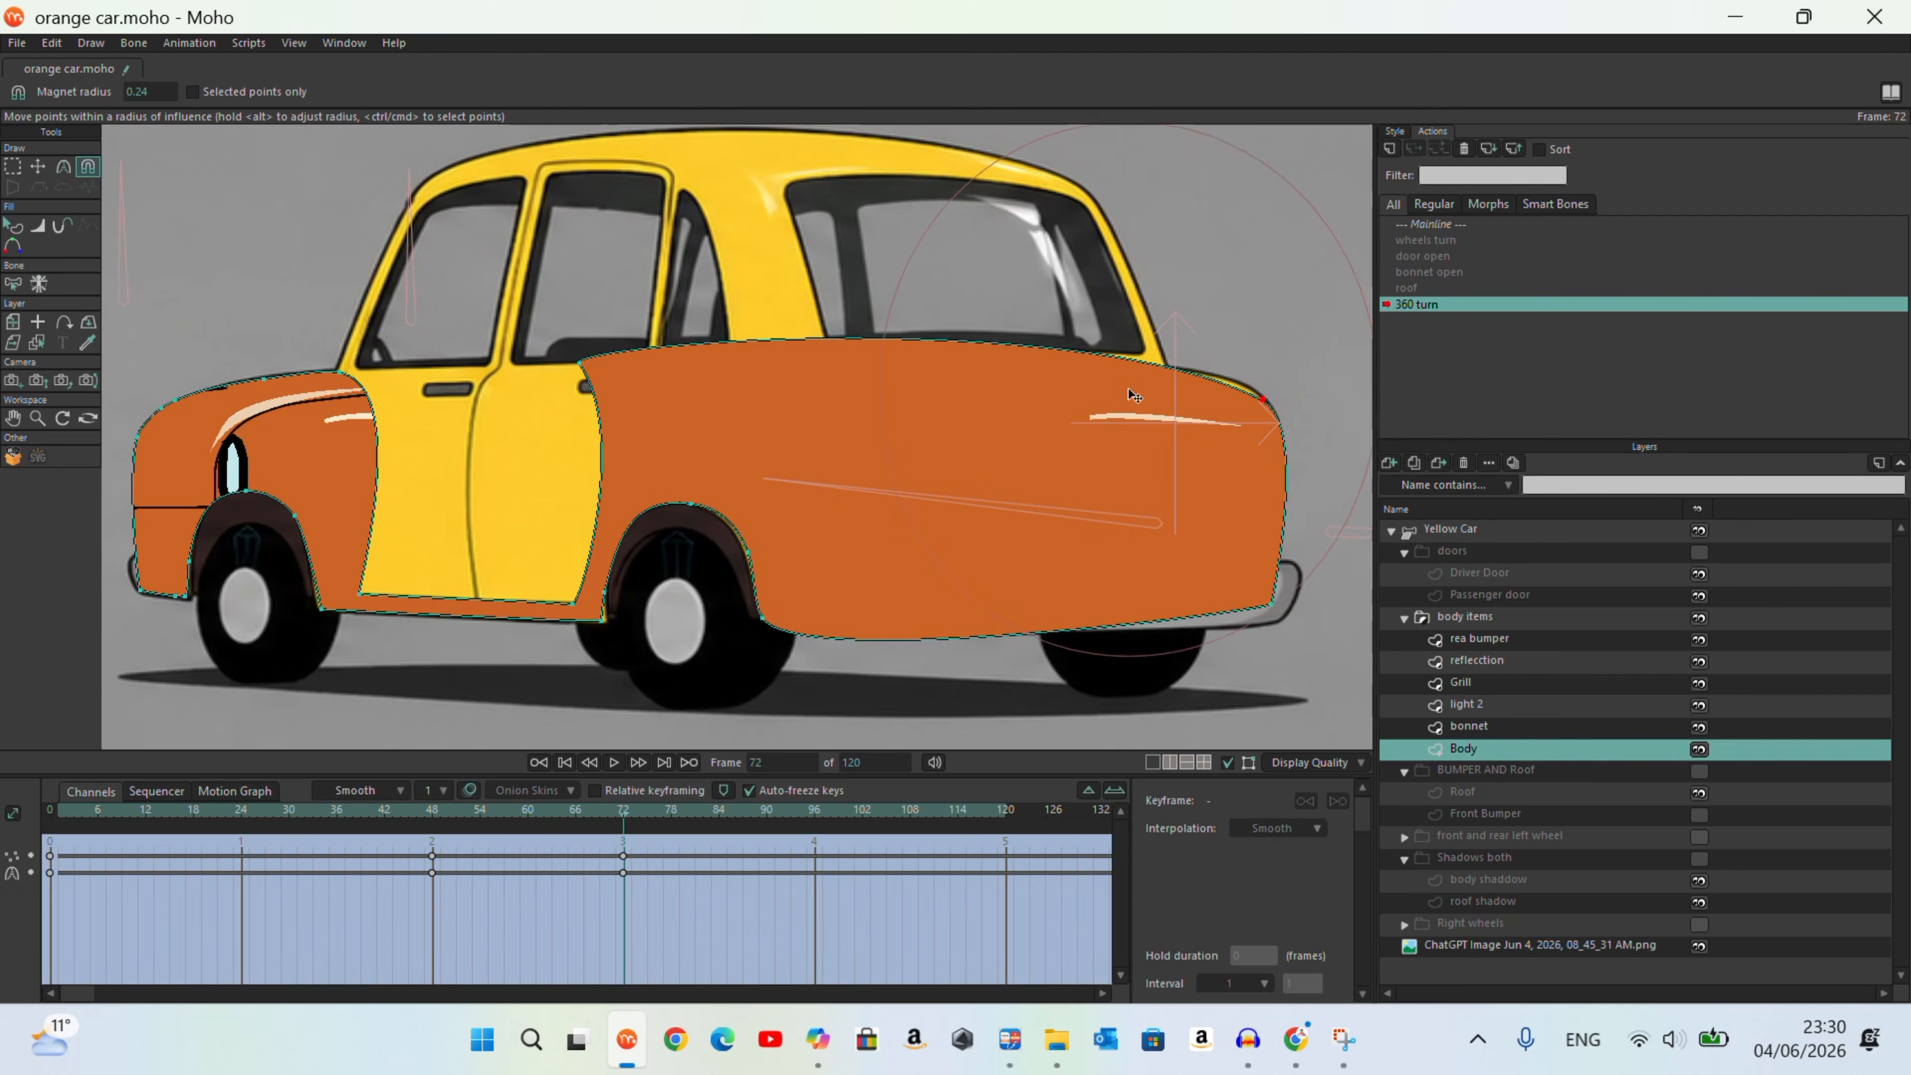
{"action": "left_click_drag", "start_coordinate": [1129, 389], "coordinate": [1139, 383]}
{"action": "mouse_move", "coordinate": [605, 365]}
{"action": "left_mouse_down"}
{"action": "mouse_move", "coordinate": [725, 384]}
{"action": "mouse_move", "coordinate": [614, 363]}
{"action": "left_mouse_up"}
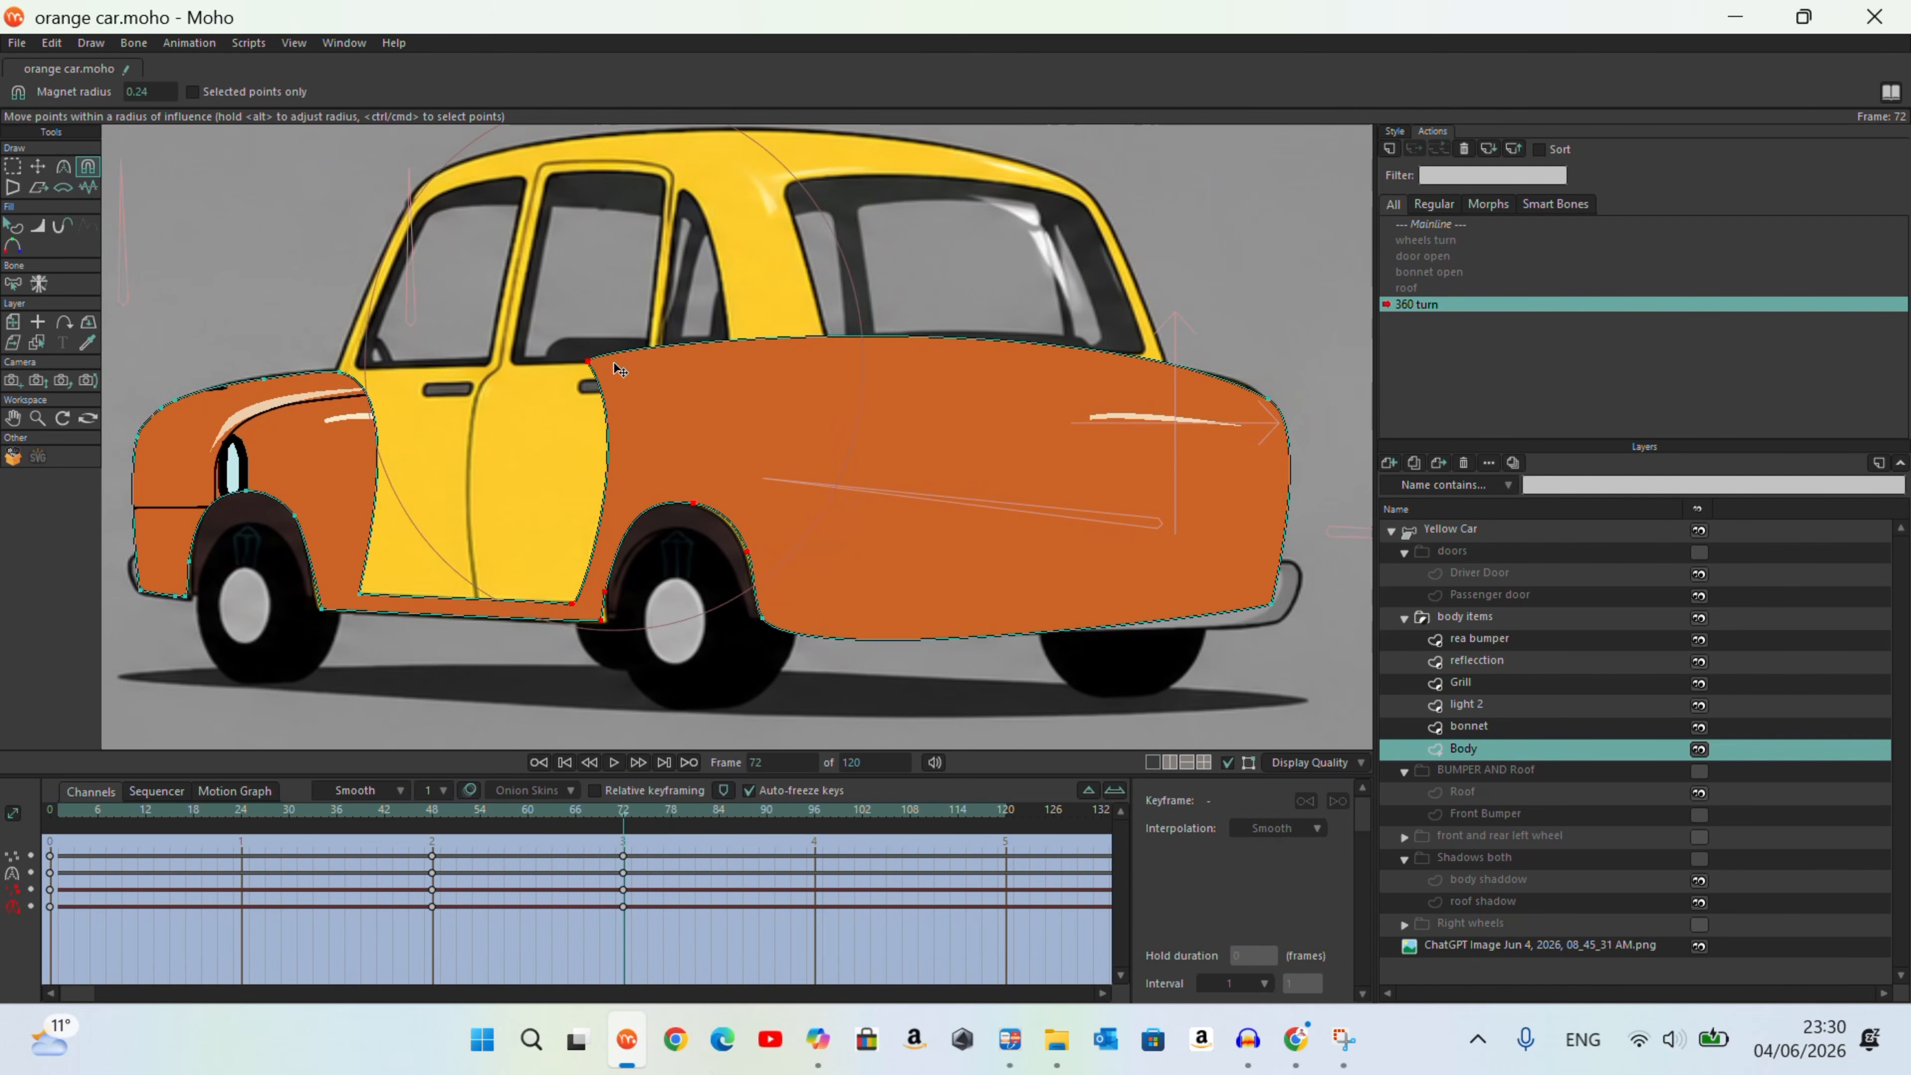
{"action": "key", "text": "t"}
{"action": "left_click", "coordinate": [600, 376]}
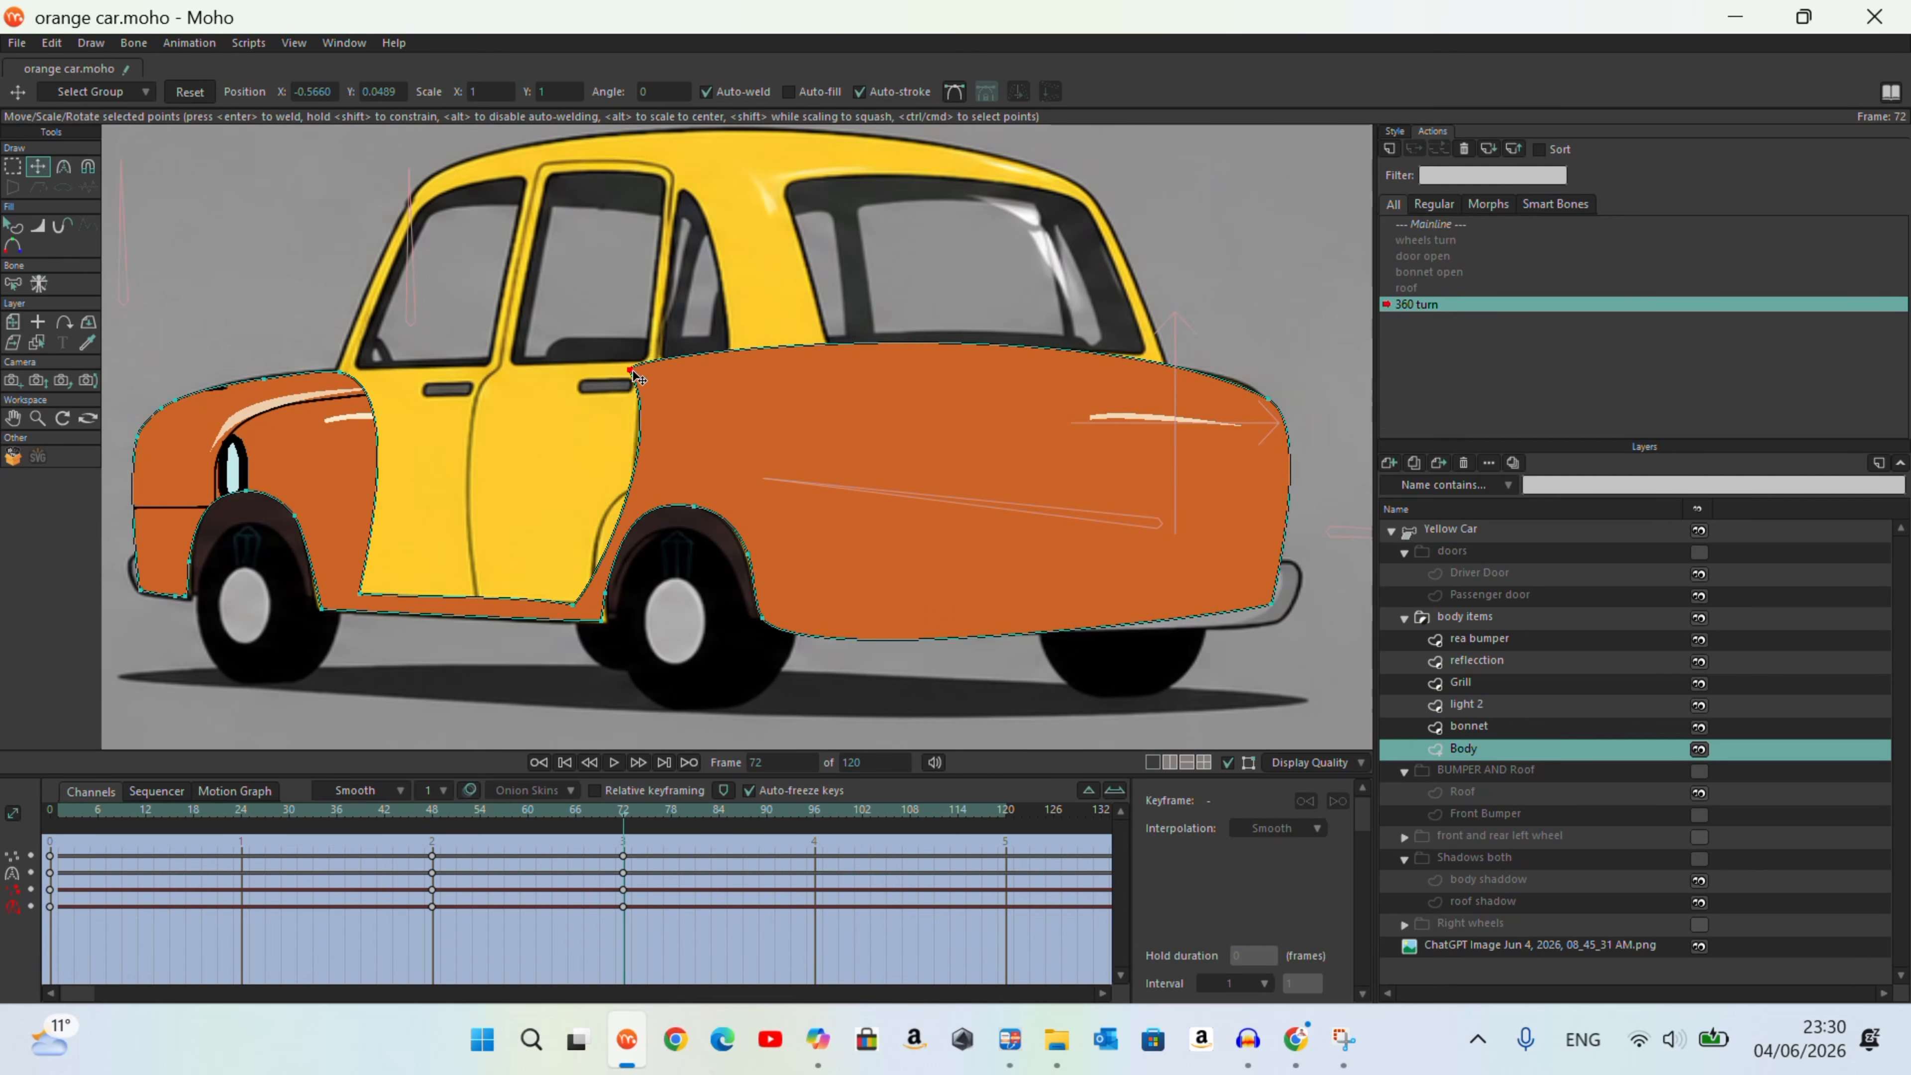
{"action": "left_click", "coordinate": [1260, 392]}
{"action": "key", "text": "c"}
{"action": "mouse_move", "coordinate": [1077, 322]}
{"action": "left_mouse_down"}
{"action": "mouse_move", "coordinate": [1066, 369]}
{"action": "mouse_move", "coordinate": [1067, 351]}
{"action": "left_mouse_up"}
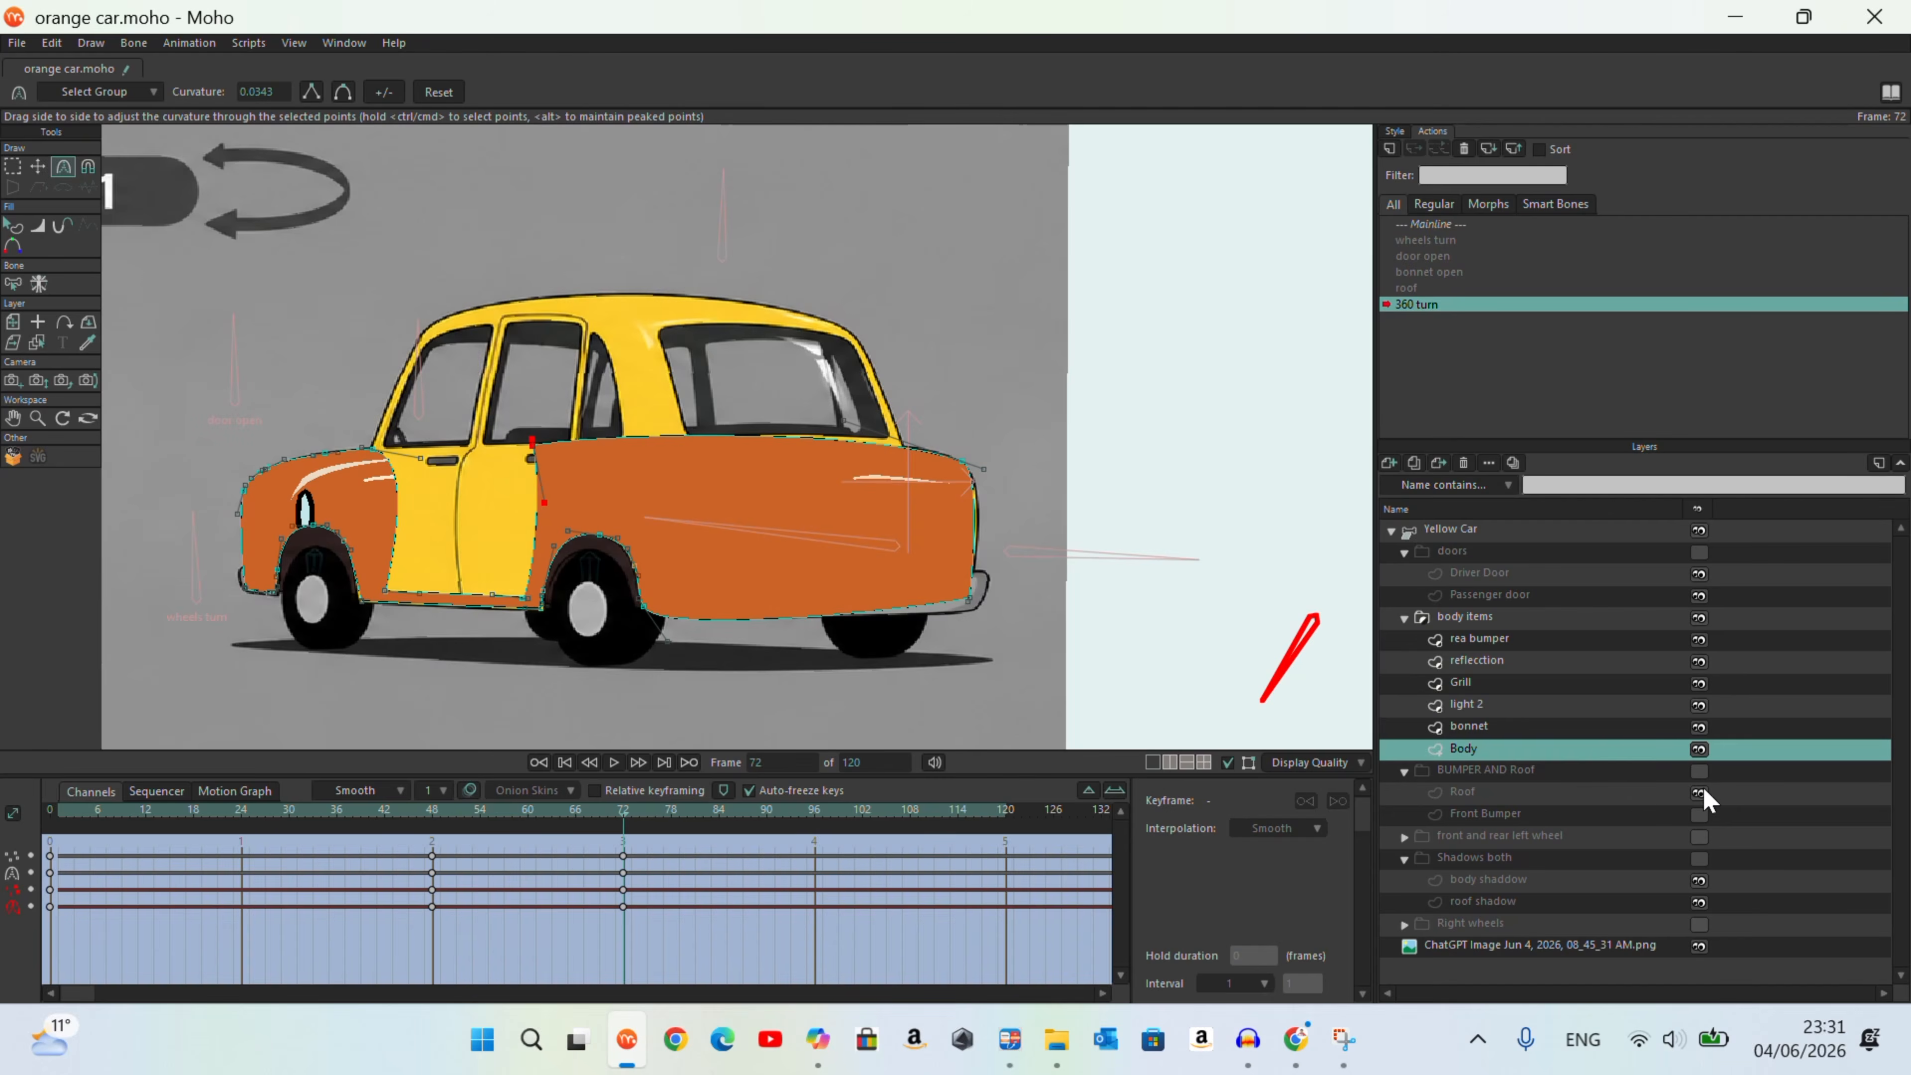
Step: Show the BUMPER AND Roof group and activate the Roof layer with the Transform Points tool
{"action": "left_click", "coordinate": [1699, 770]}
{"action": "scroll", "coordinate": [1072, 326], "scroll_direction": "up", "scroll_amount": 2}
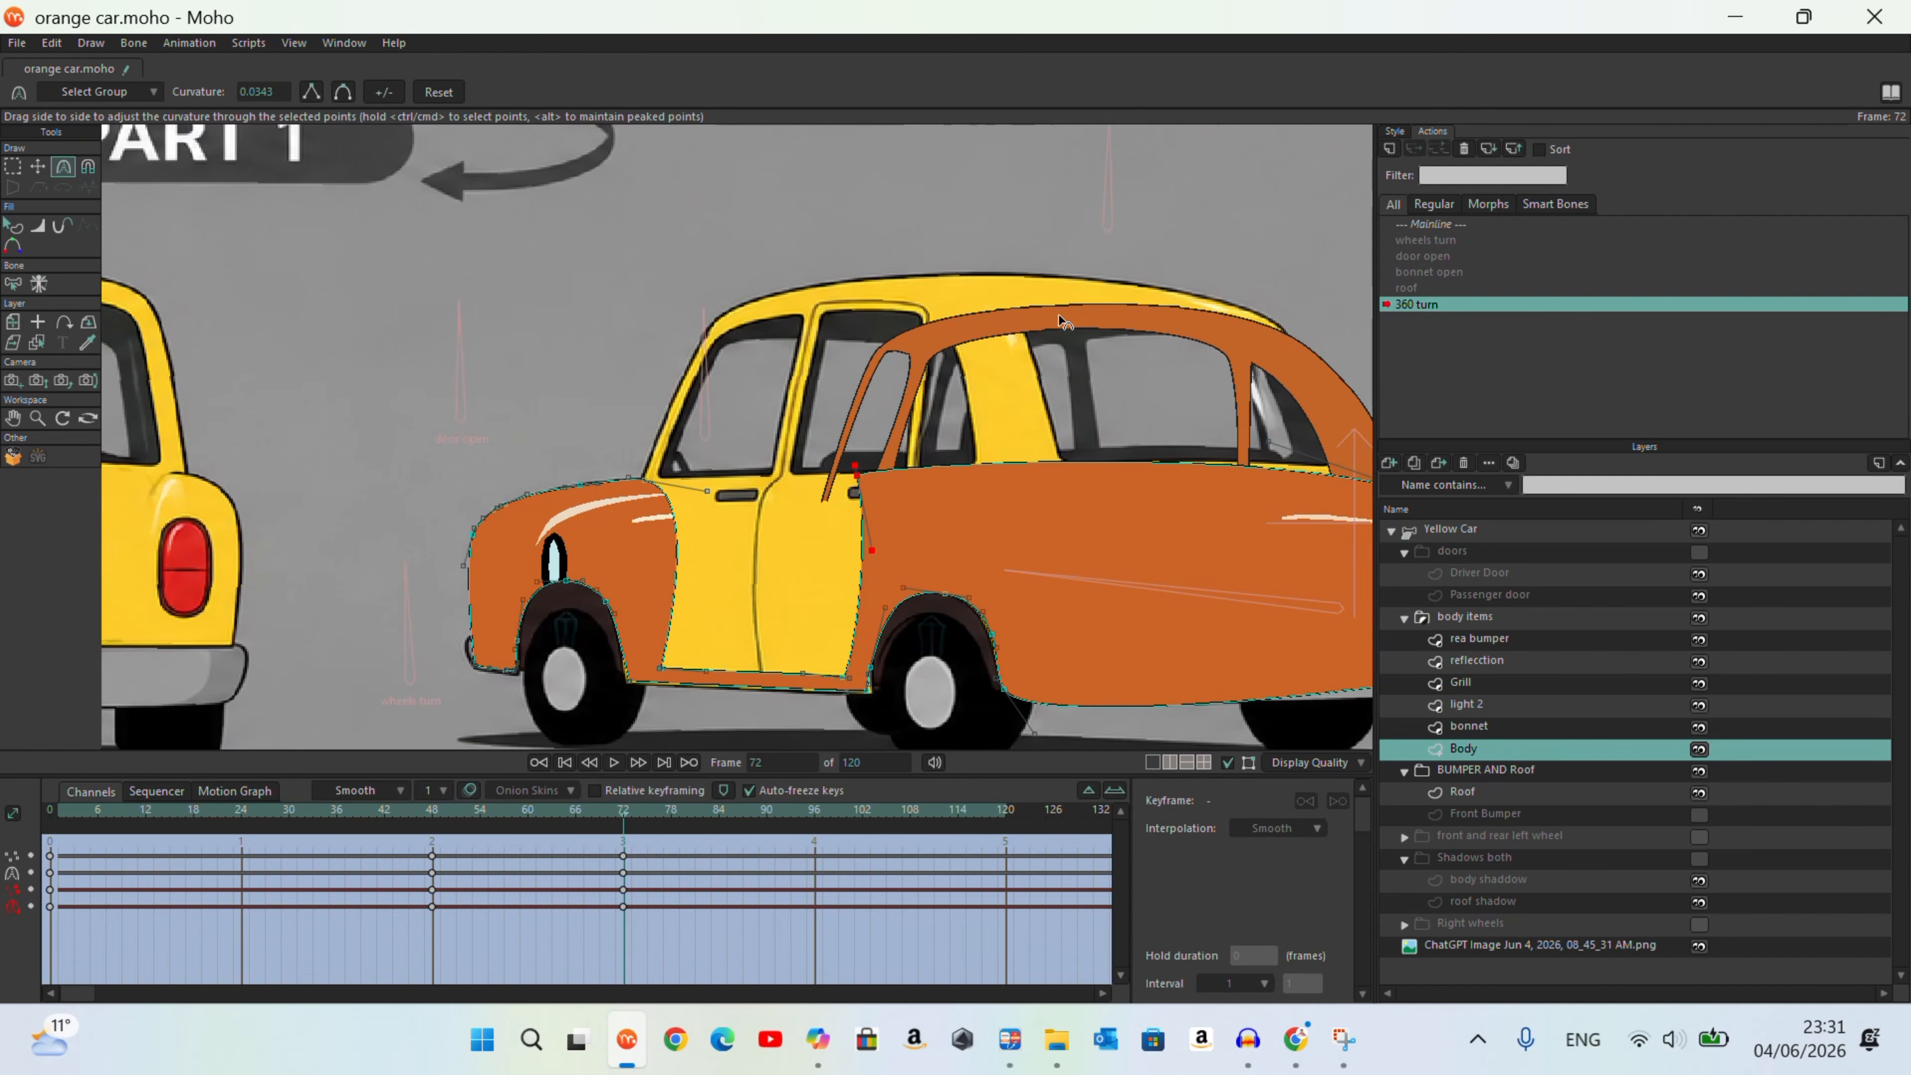
{"action": "left_click", "coordinate": [1042, 340], "text": "ctrl+alt"}
{"action": "left_click", "coordinate": [38, 167]}
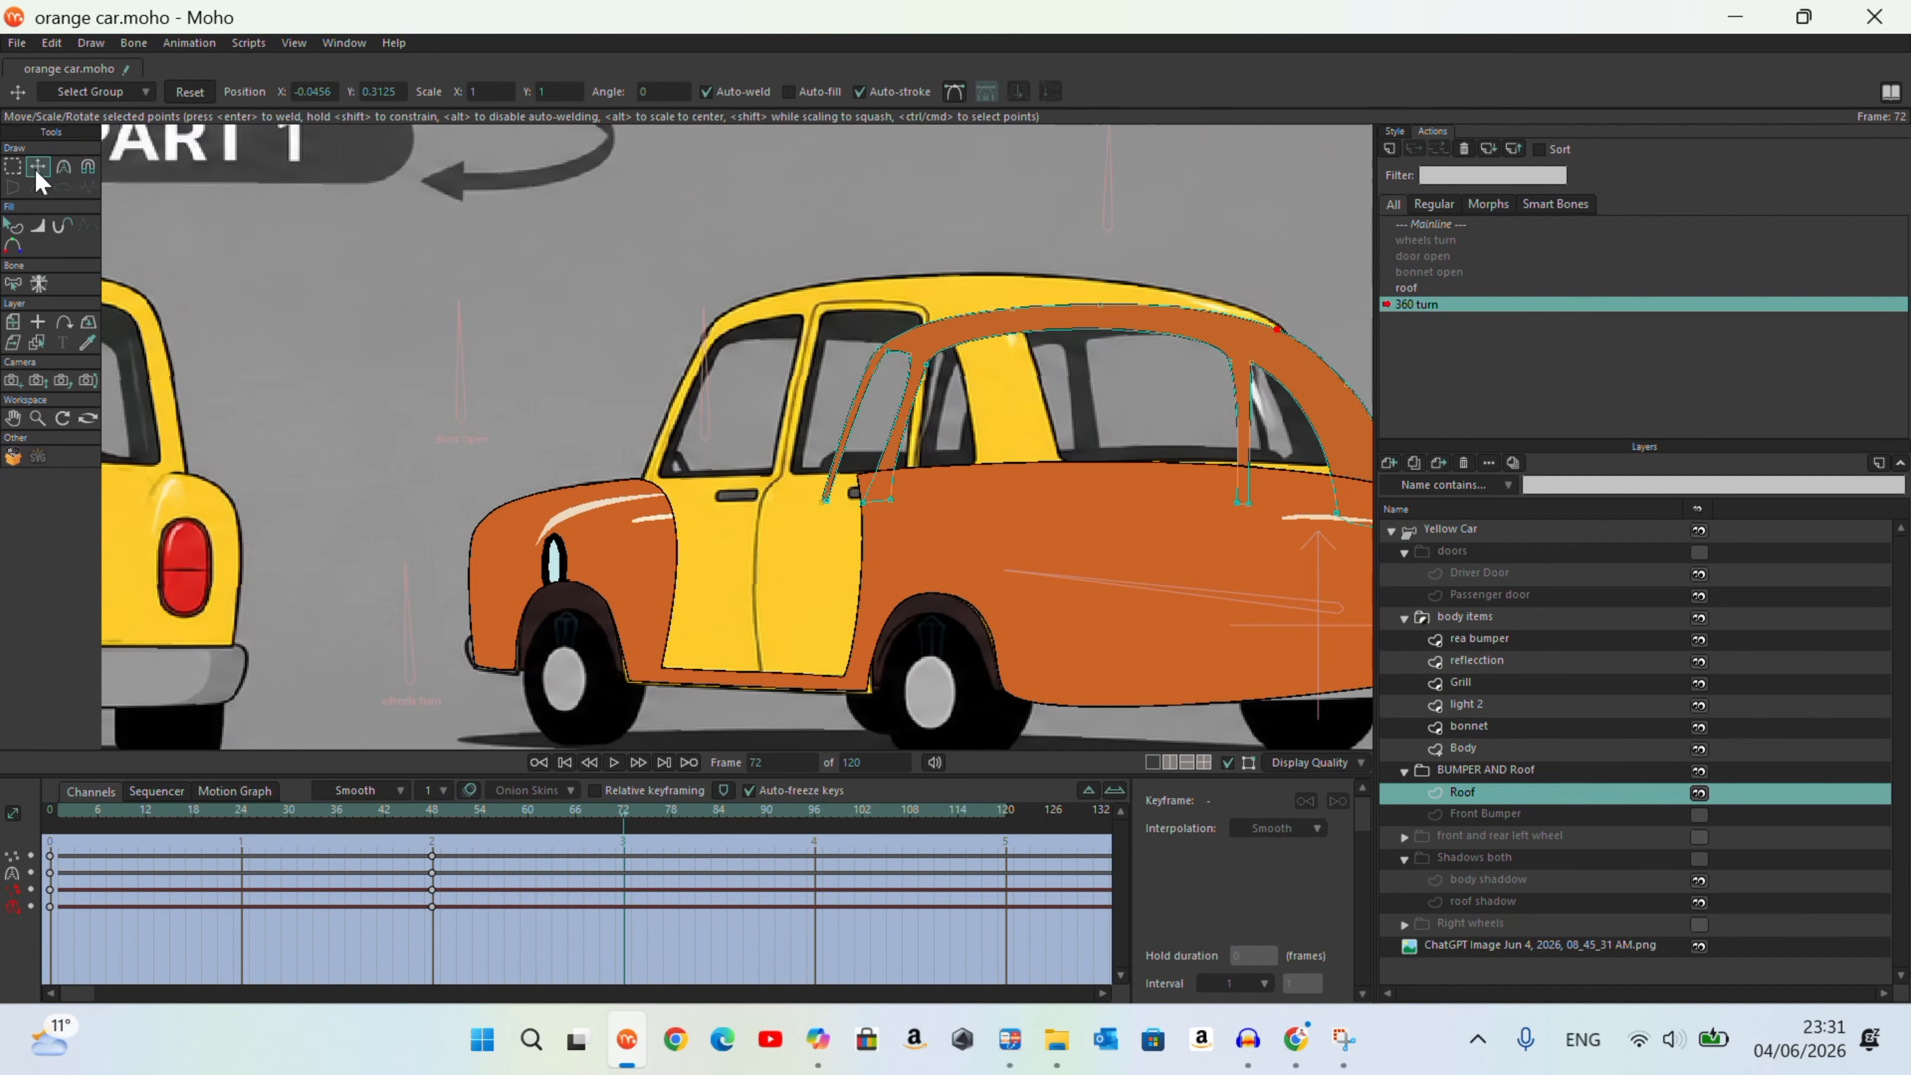
Step: Move the whole Roof shape over the reference cabin at frame 72 and shift its middle pillar forward
{"action": "scroll", "coordinate": [693, 295], "scroll_direction": "down", "scroll_amount": 1}
{"action": "key", "text": "ctrl+a"}
{"action": "left_click_drag", "start_coordinate": [868, 329], "coordinate": [730, 322]}
{"action": "left_click_drag", "start_coordinate": [983, 334], "coordinate": [912, 323]}
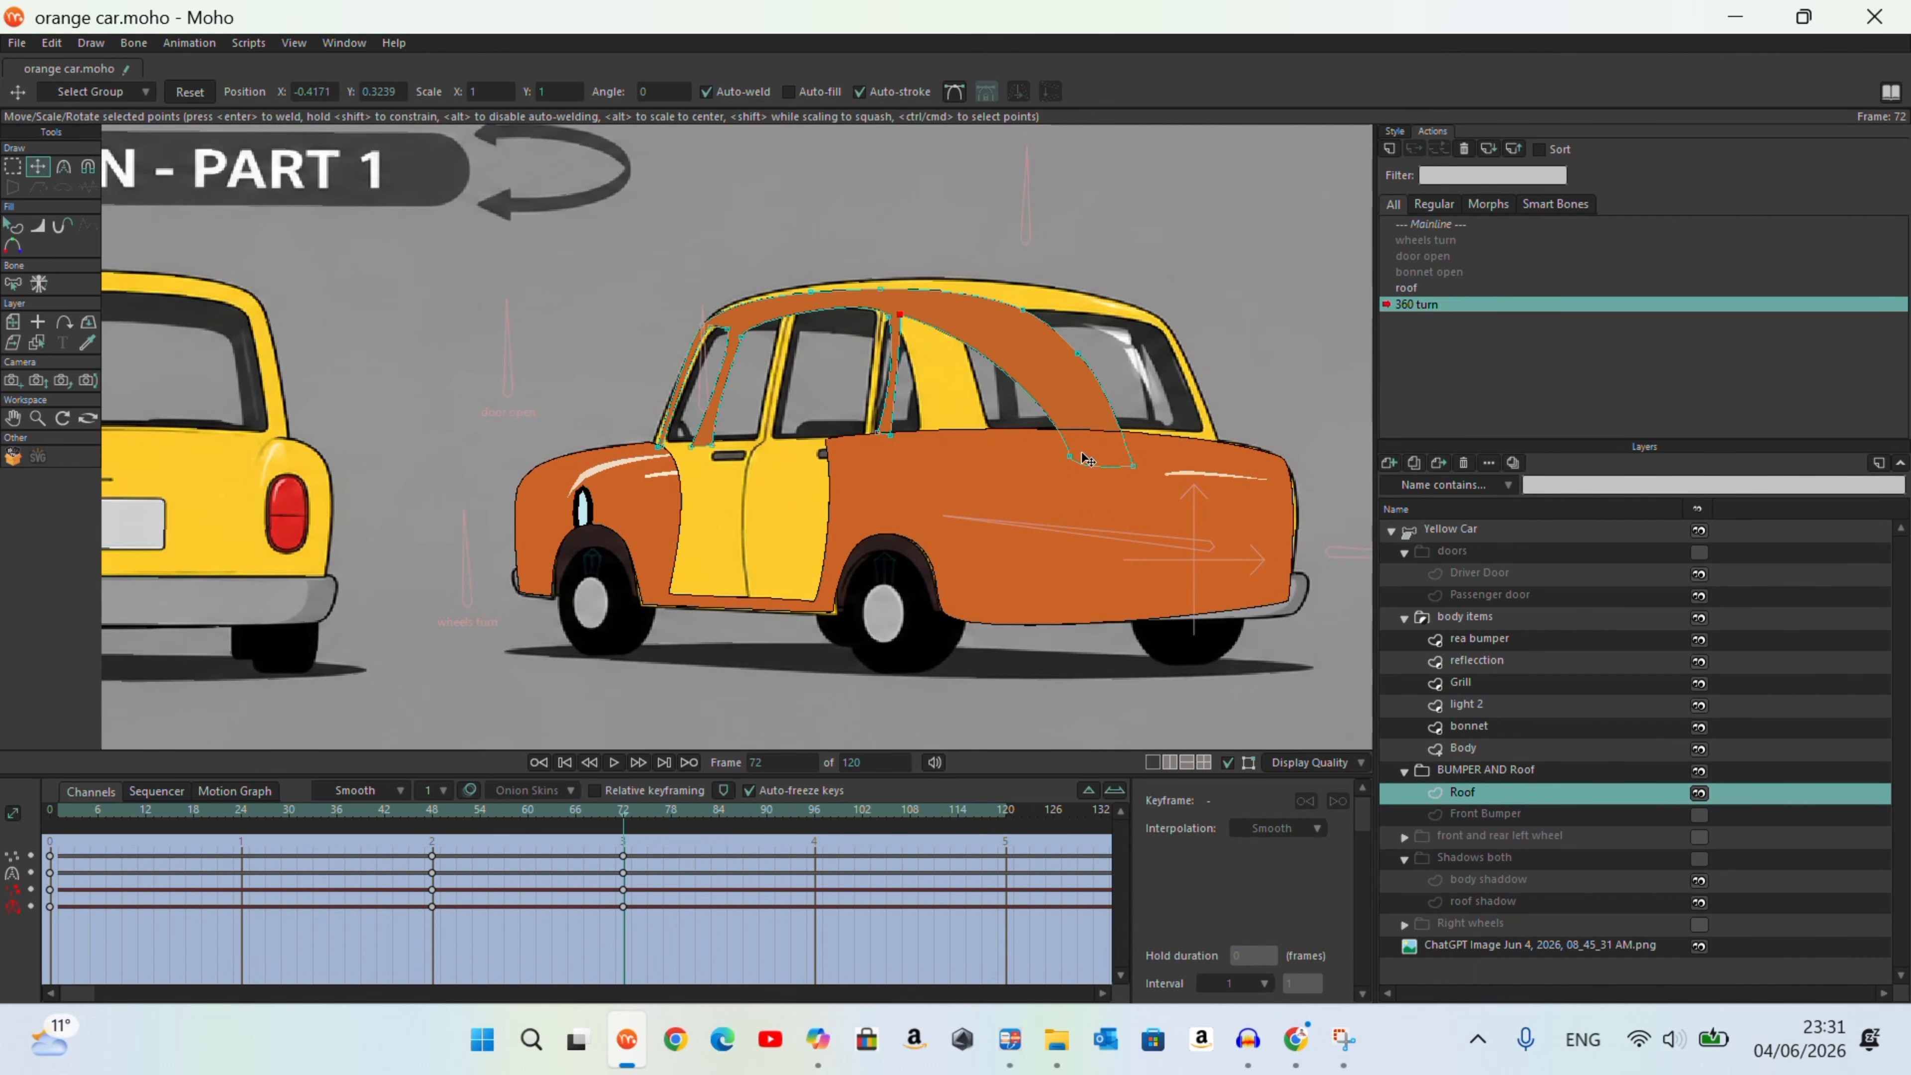
Step: Try to stretch the Roof's rear points across the rear window to the reference's far corner
{"action": "left_click_drag", "start_coordinate": [632, 818], "coordinate": [625, 872]}
{"action": "left_click_drag", "start_coordinate": [1132, 465], "coordinate": [1078, 431]}
{"action": "left_click_drag", "start_coordinate": [1077, 353], "coordinate": [1206, 435]}
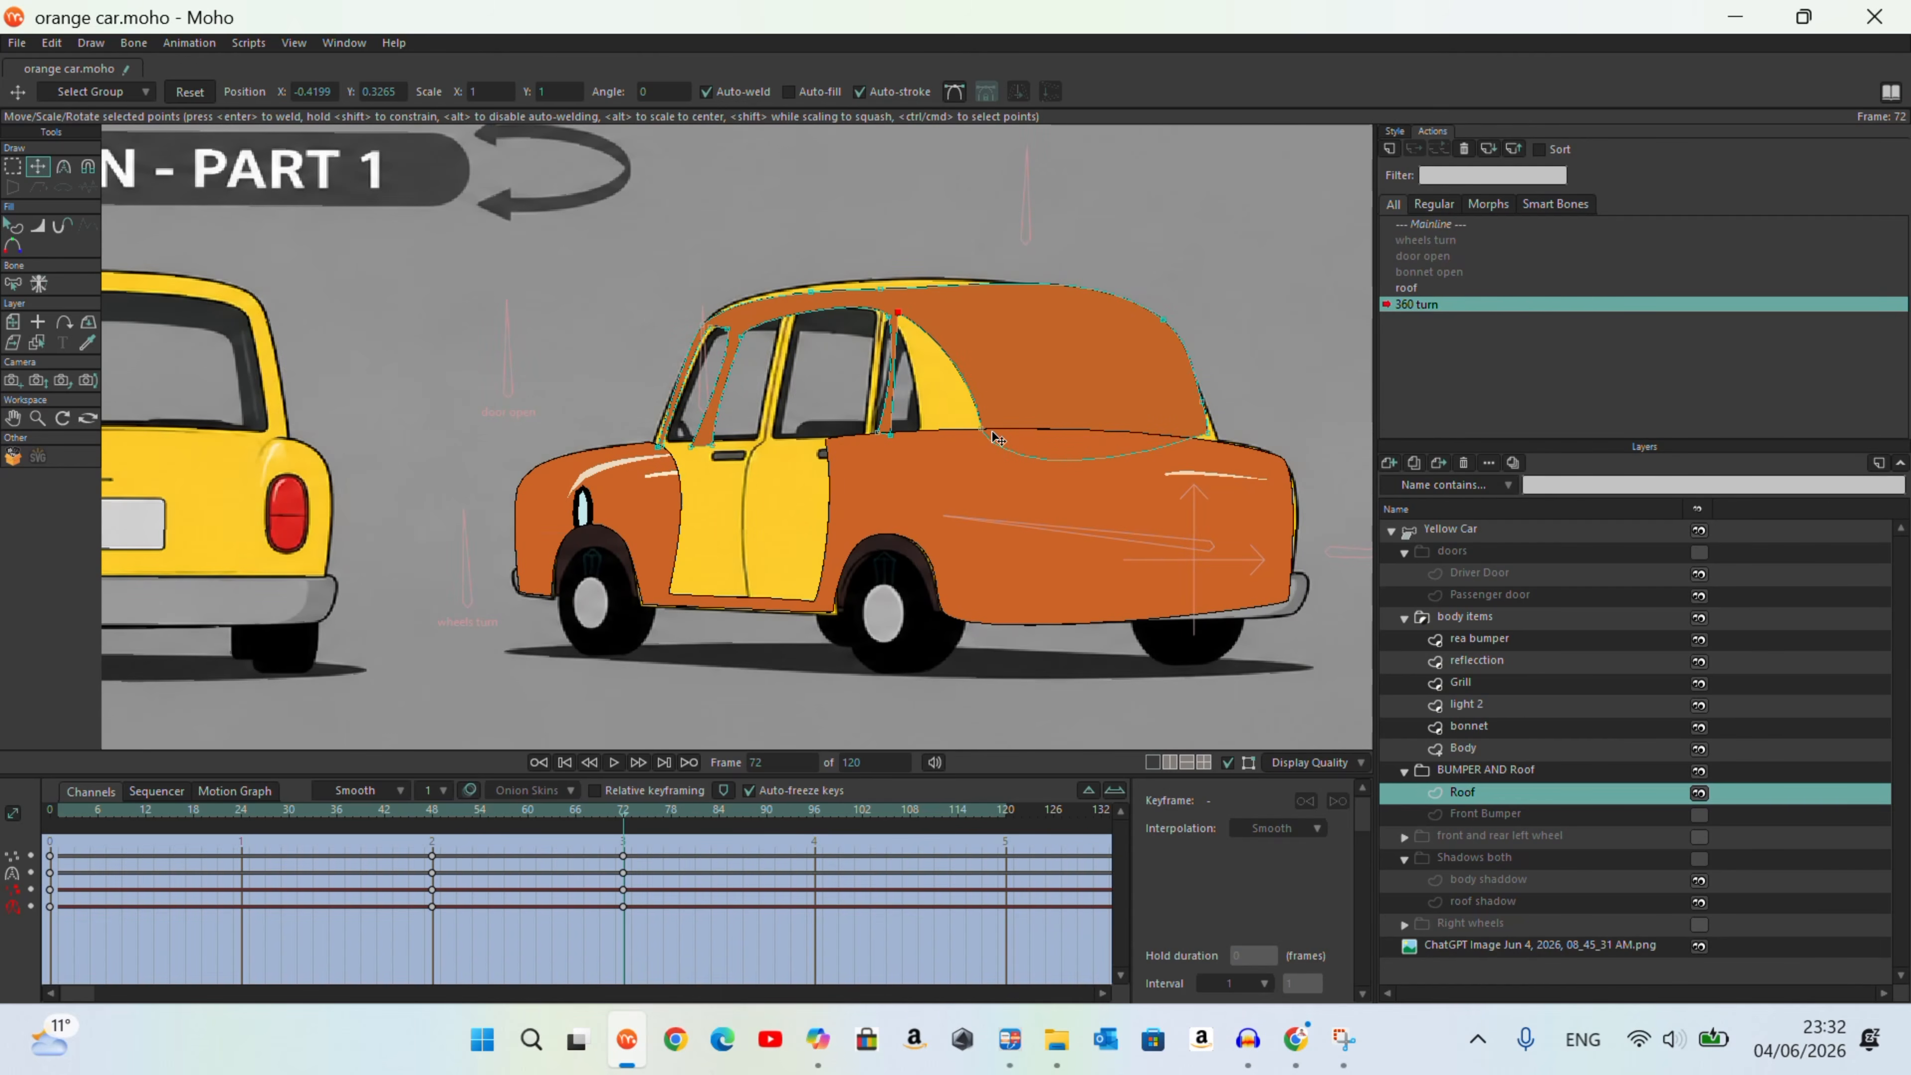
{"action": "left_click", "coordinate": [91, 814]}
{"action": "left_click_drag", "start_coordinate": [94, 823], "coordinate": [625, 850]}
Step: Fit the Roof's rear pillar, middle pillar and rear side window points to the reference at frame 72
{"action": "left_click_drag", "start_coordinate": [981, 303], "coordinate": [1003, 435]}
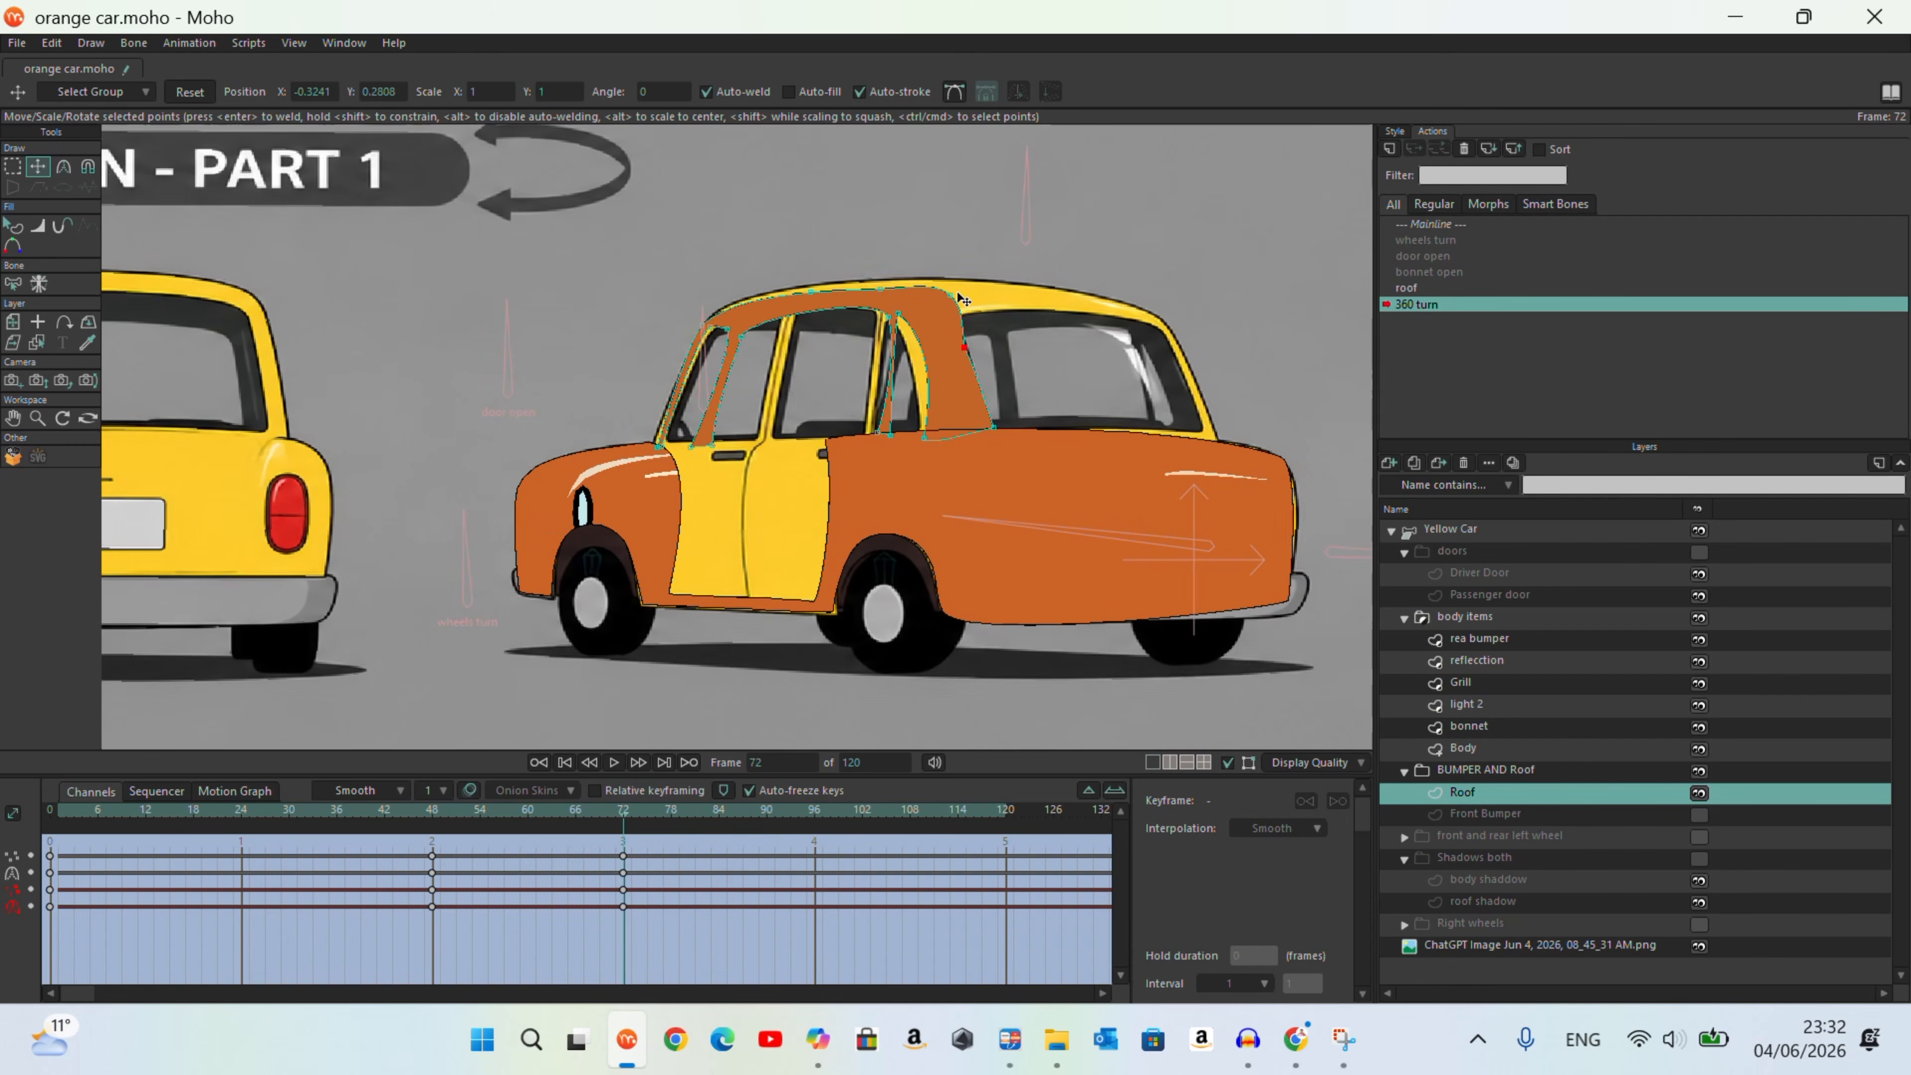
{"action": "scroll", "coordinate": [907, 321], "scroll_direction": "up", "scroll_amount": 5}
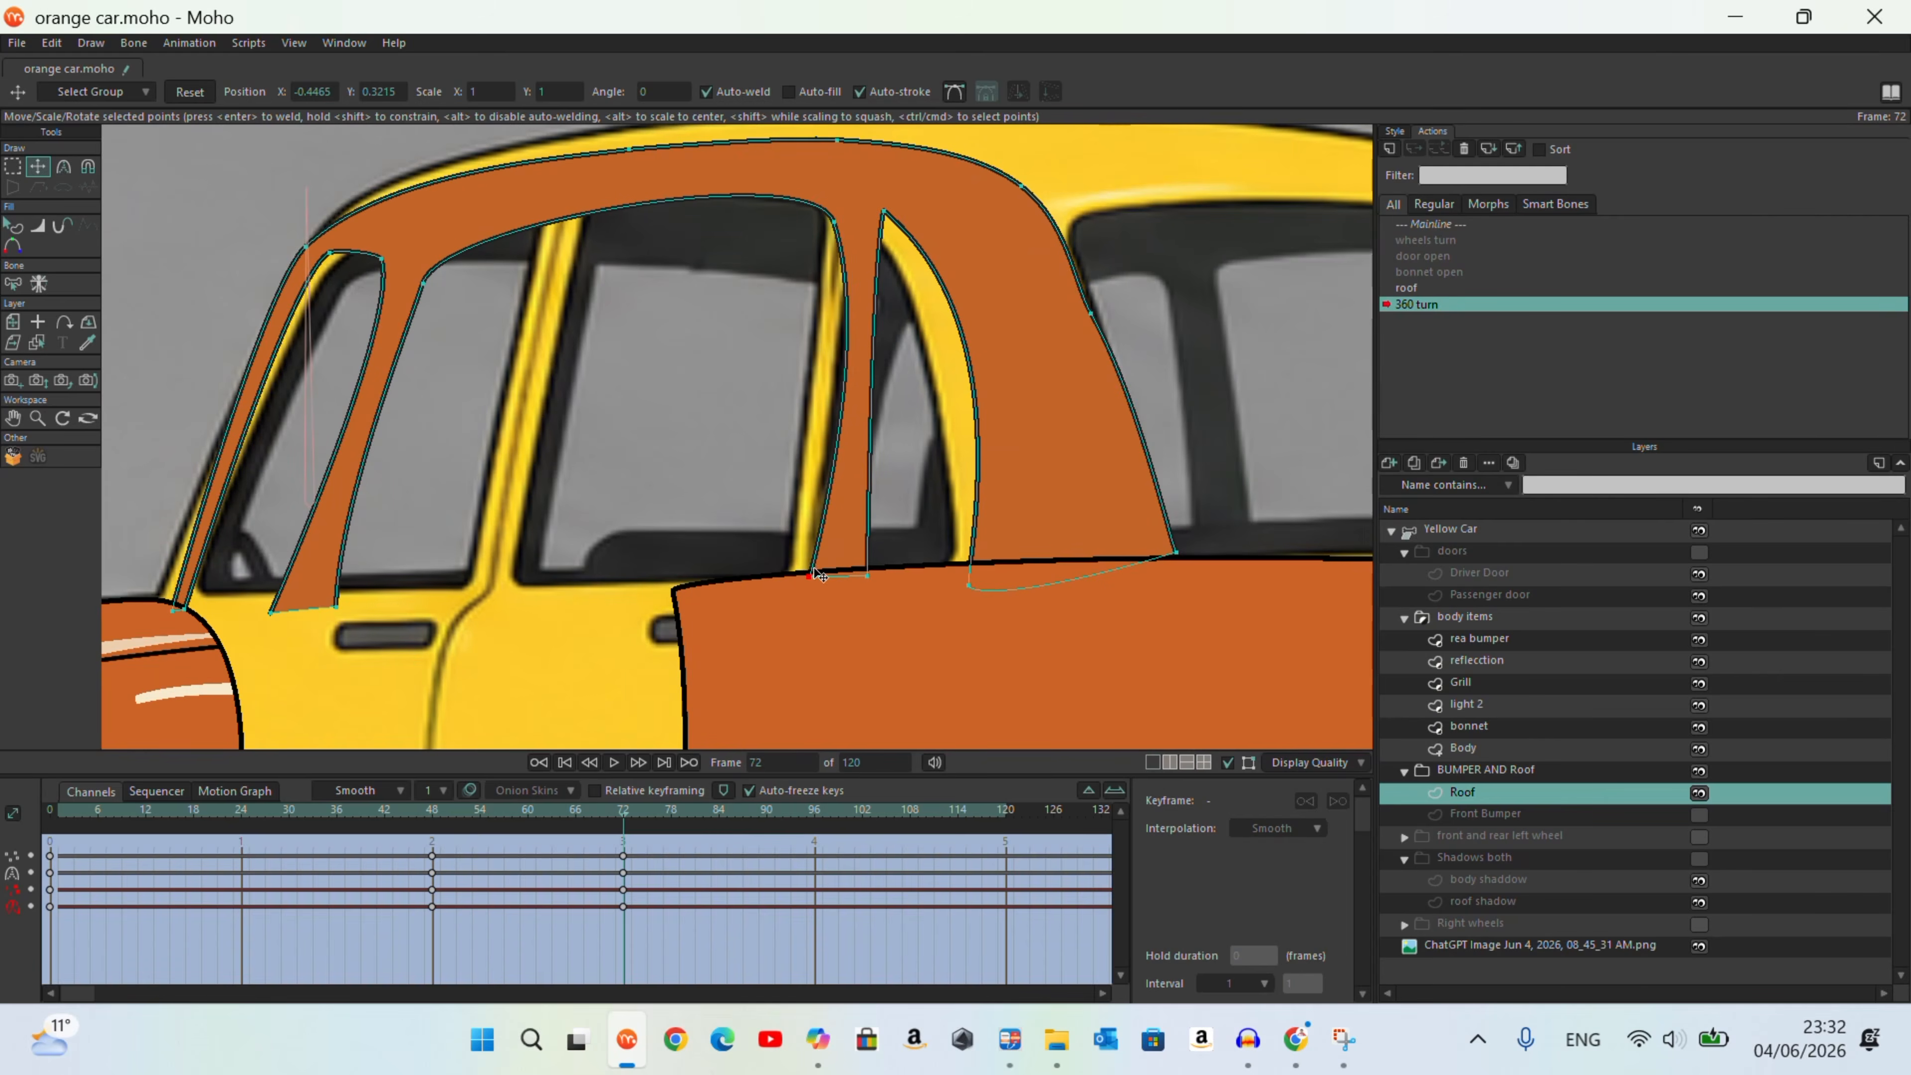
{"action": "left_click_drag", "start_coordinate": [827, 570], "coordinate": [798, 576]}
{"action": "left_click_drag", "start_coordinate": [835, 222], "coordinate": [819, 222]}
{"action": "left_click_drag", "start_coordinate": [868, 577], "coordinate": [852, 569]}
{"action": "left_click_drag", "start_coordinate": [970, 586], "coordinate": [957, 581]}
{"action": "left_click_drag", "start_coordinate": [1176, 554], "coordinate": [1150, 559]}
{"action": "left_click_drag", "start_coordinate": [885, 214], "coordinate": [850, 218]}
{"action": "left_click_drag", "start_coordinate": [818, 222], "coordinate": [816, 220]}
Step: Collapse the Roof's small front window opening into a narrow slit along the windscreen pillar
{"action": "left_click_drag", "start_coordinate": [382, 259], "coordinate": [334, 254]}
{"action": "left_click", "coordinate": [176, 609]}
{"action": "left_click_drag", "start_coordinate": [272, 613], "coordinate": [170, 606]}
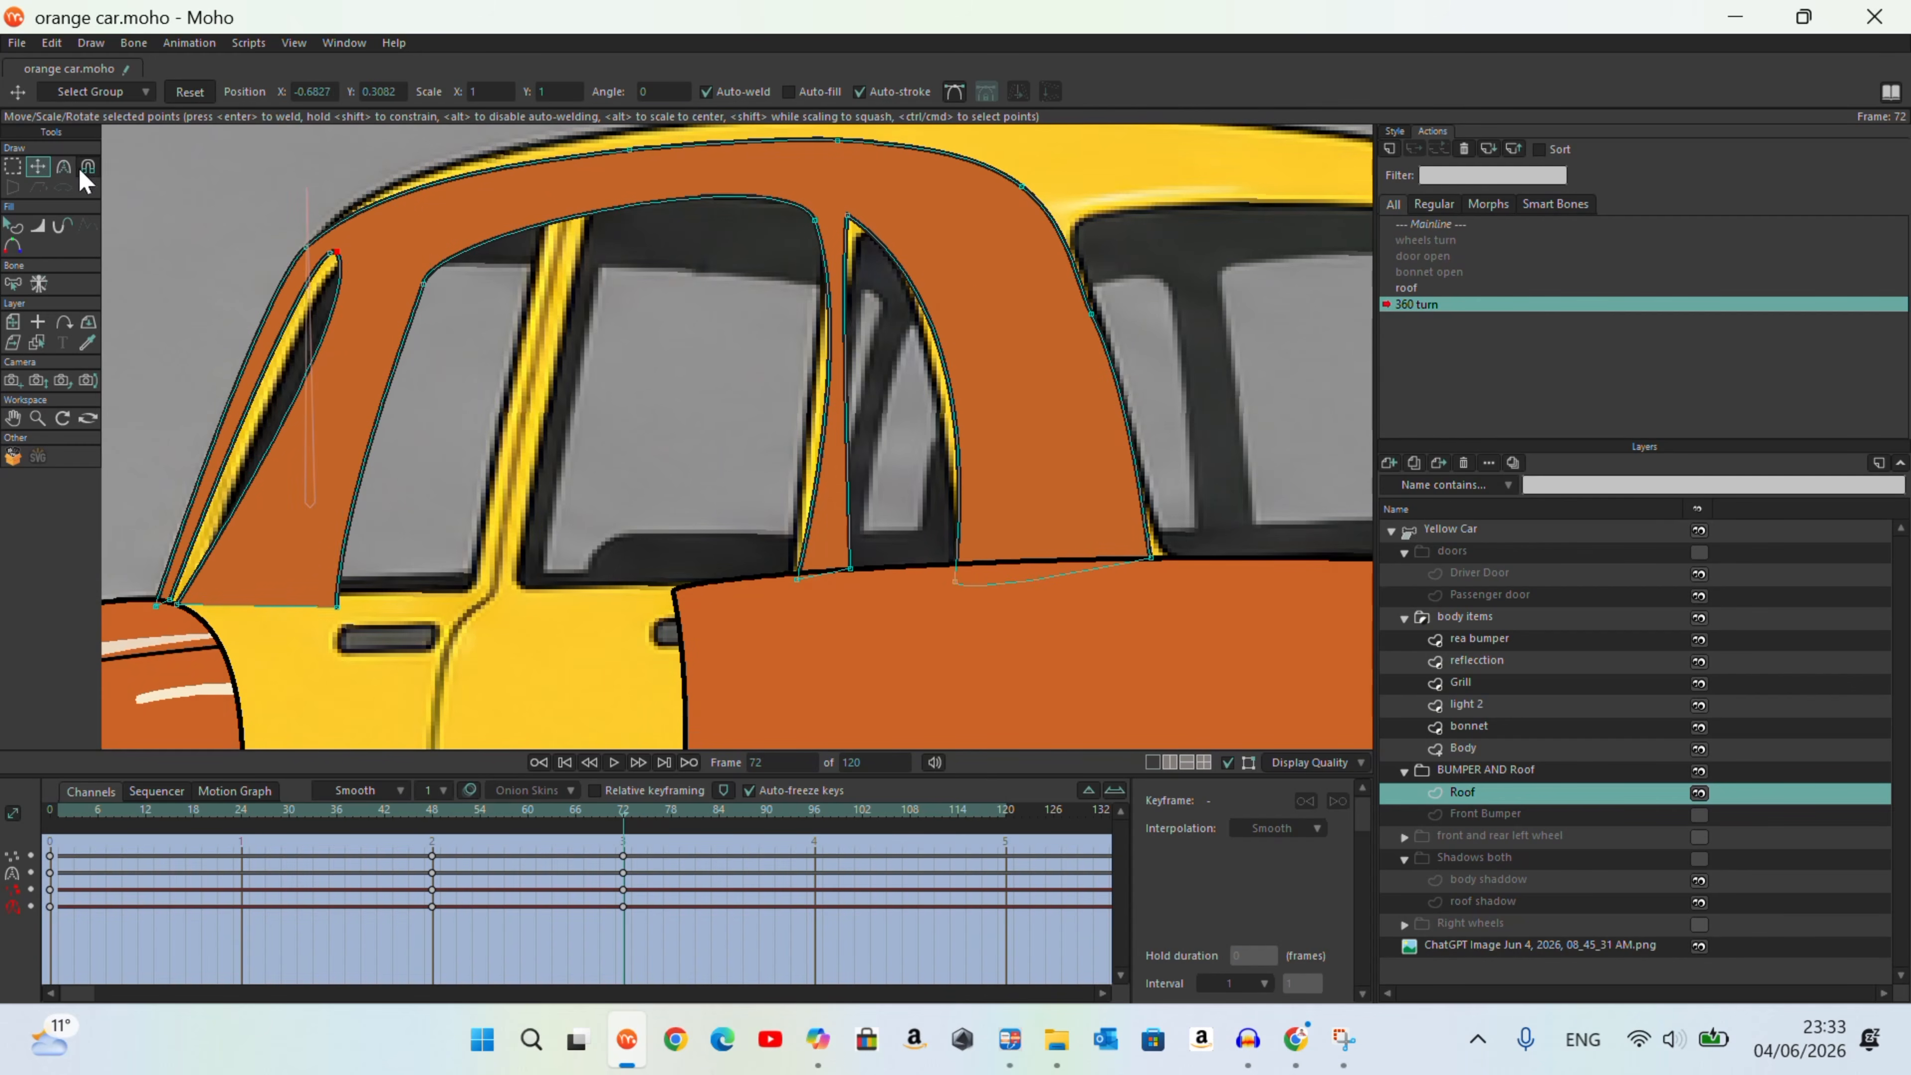
{"action": "left_click", "coordinate": [63, 166]}
{"action": "scroll", "coordinate": [335, 226], "scroll_direction": "up", "scroll_amount": 5}
{"action": "key", "text": "t"}
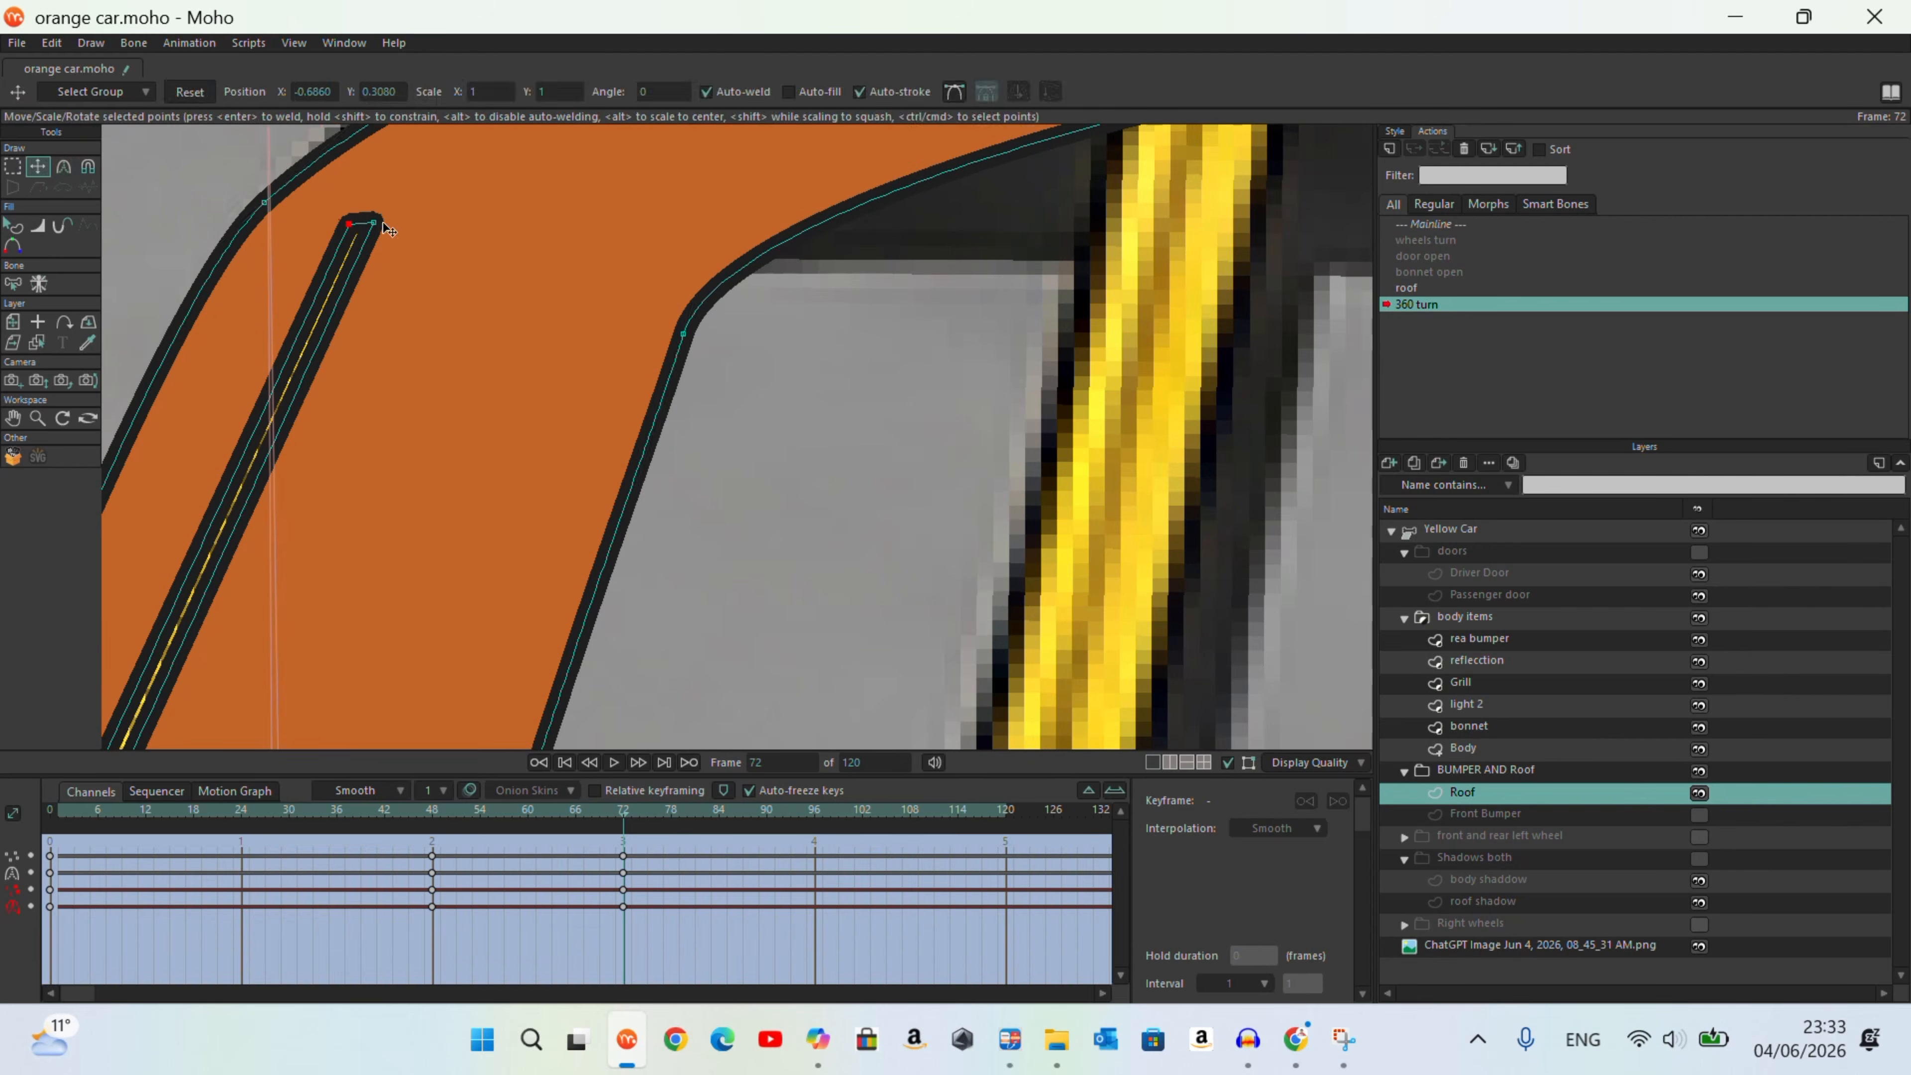
Step: Slim the Roof's front pillar by moving its window-side points forward to the reference windscreen pillar
{"action": "scroll", "coordinate": [329, 393], "scroll_direction": "down", "scroll_amount": 5}
{"action": "scroll", "coordinate": [300, 463], "scroll_direction": "up", "scroll_amount": 5}
{"action": "left_click_drag", "start_coordinate": [298, 453], "coordinate": [288, 446]}
{"action": "scroll", "coordinate": [554, 564], "scroll_direction": "down", "scroll_amount": 6}
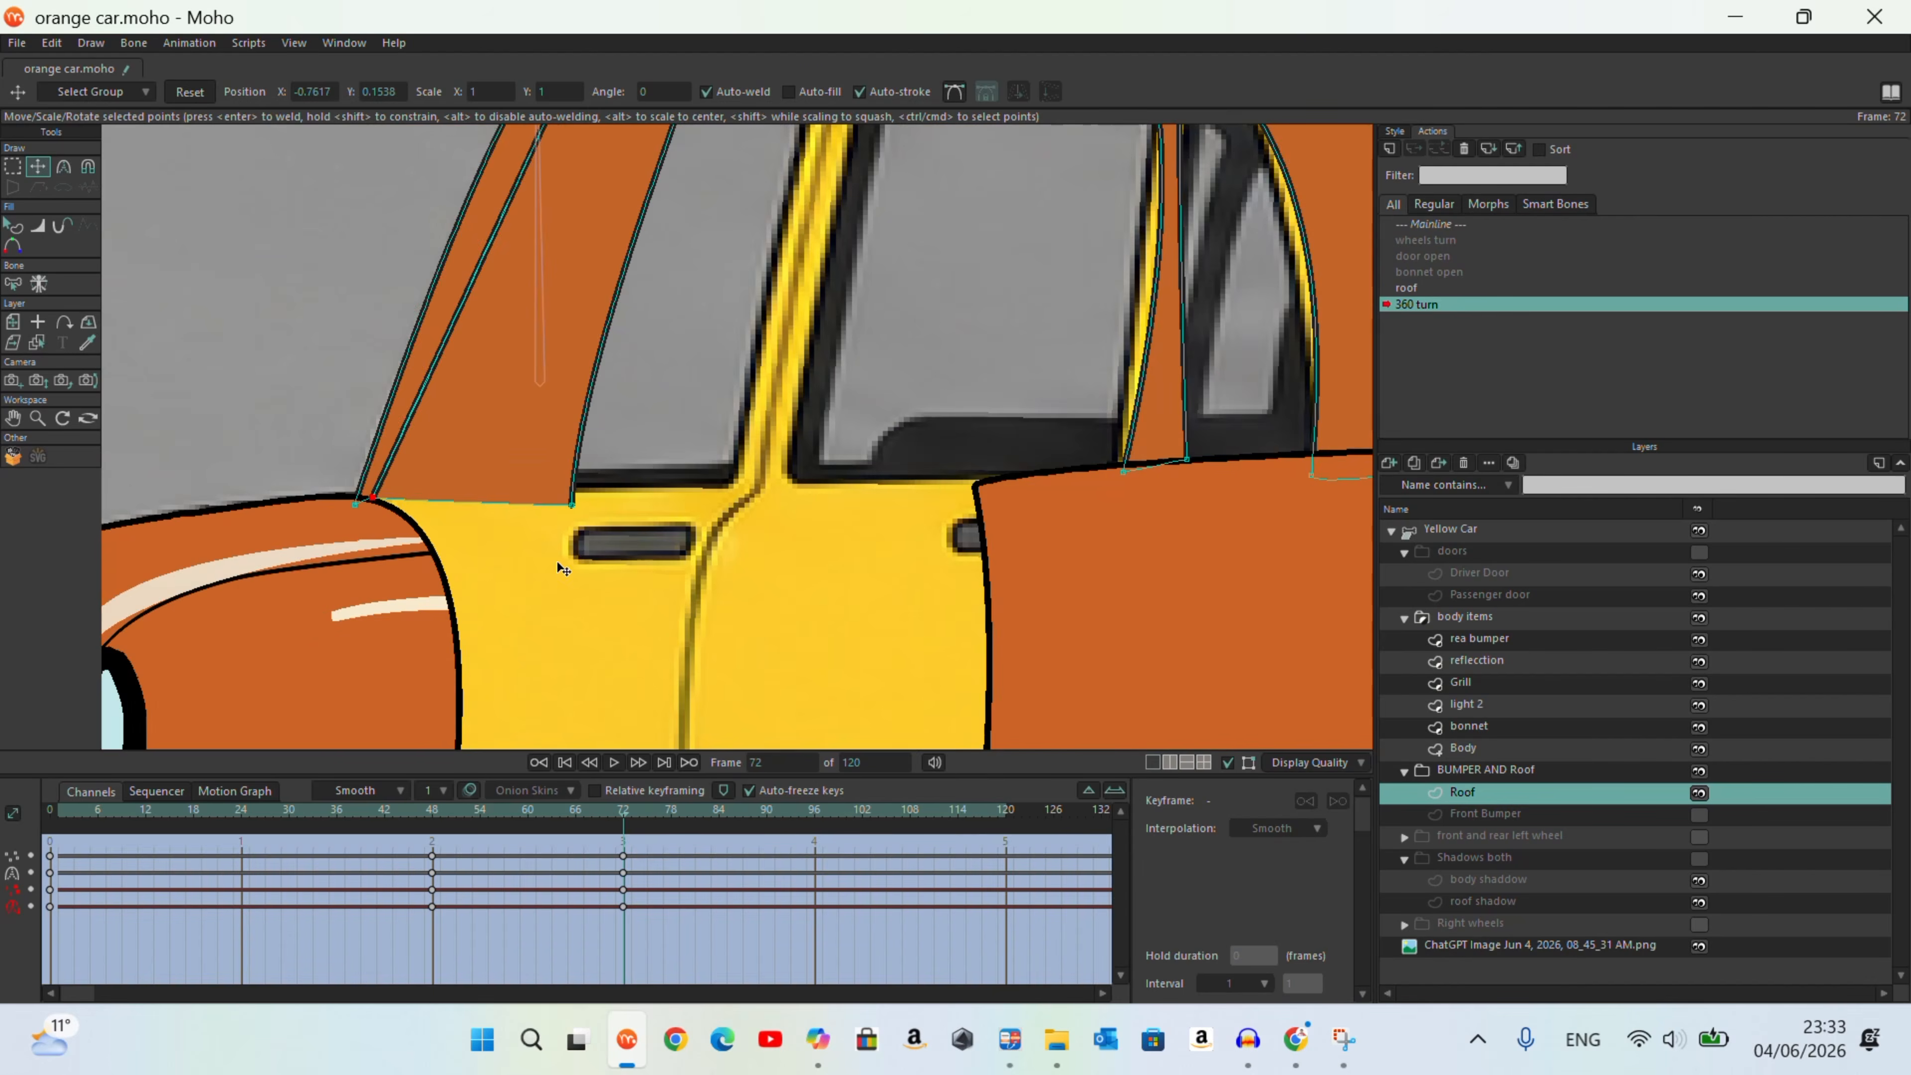
{"action": "left_click_drag", "start_coordinate": [568, 548], "coordinate": [495, 545]}
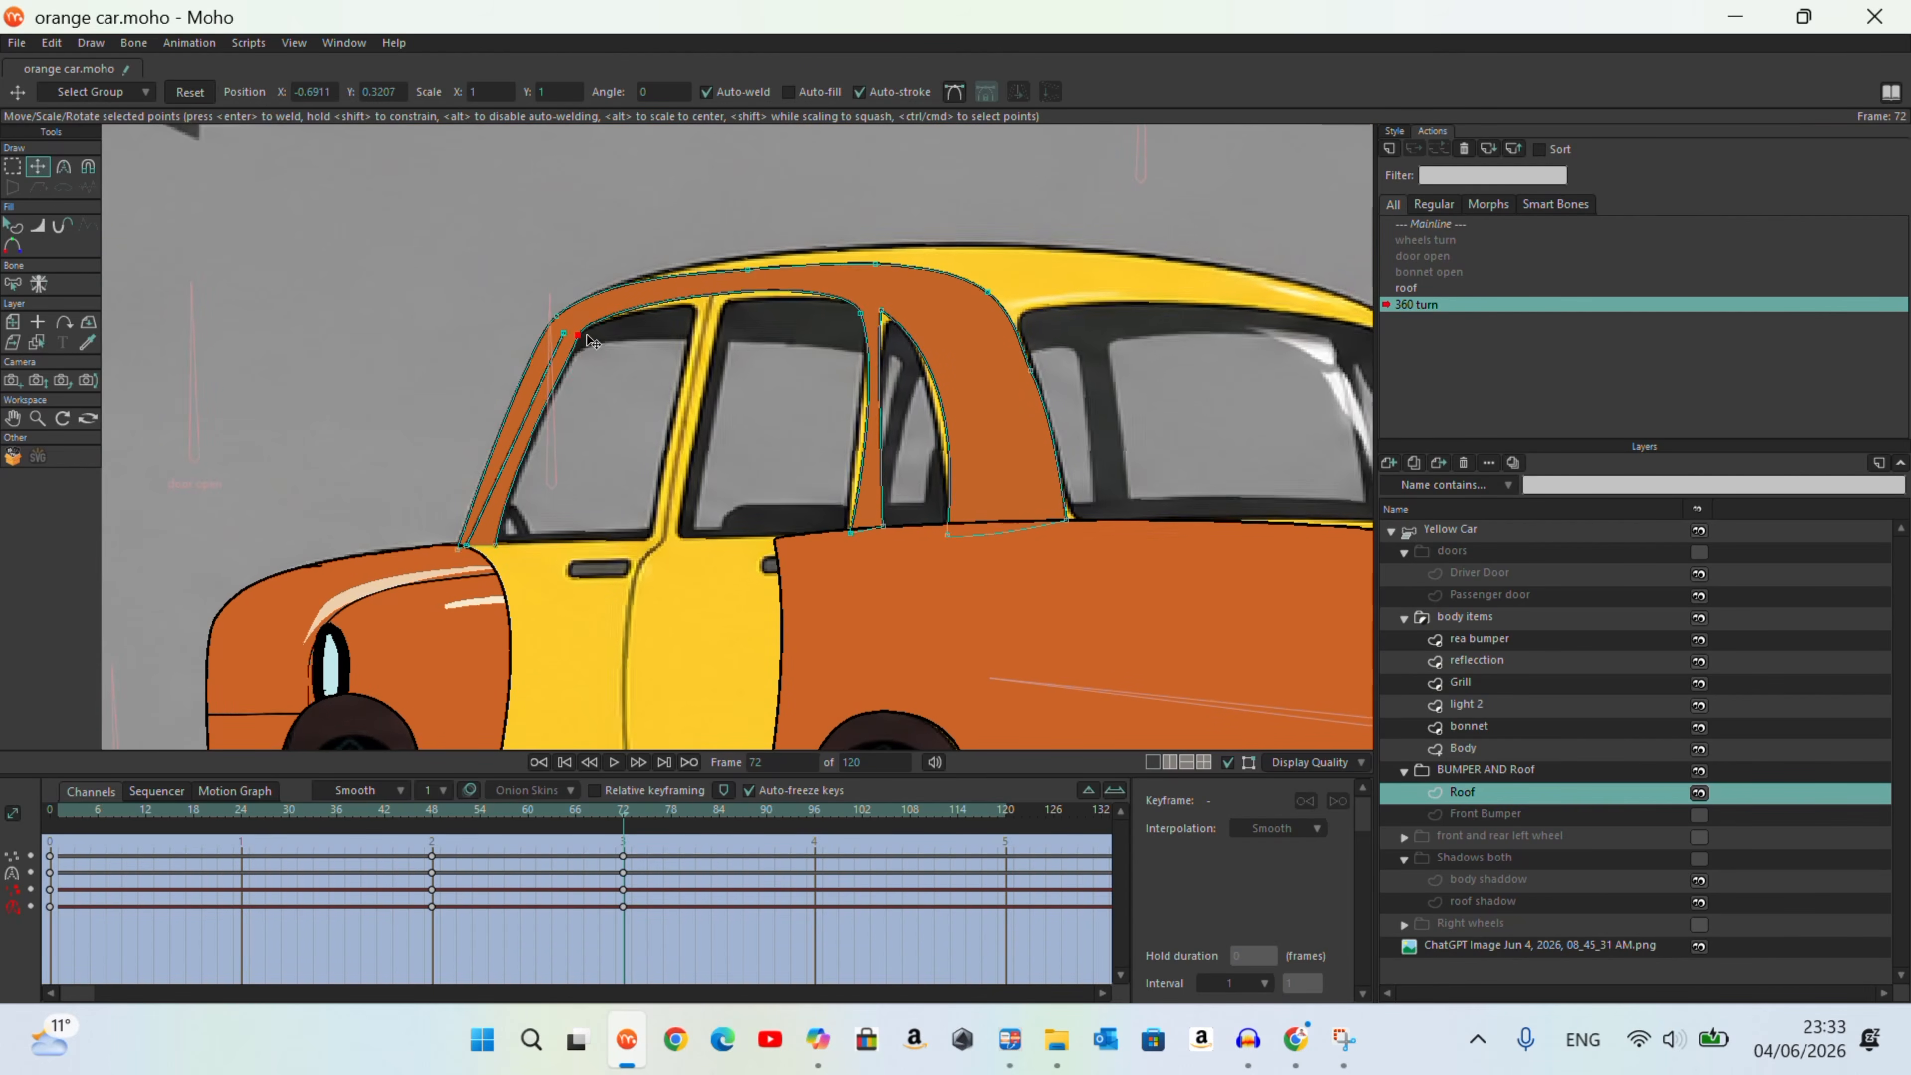
Step: Fit the Roof's upper edge, rear edge and rear side window corners to the reference at frame 72
{"action": "scroll", "coordinate": [948, 258], "scroll_direction": "up", "scroll_amount": 2}
{"action": "left_click", "coordinate": [834, 267]}
{"action": "left_click_drag", "start_coordinate": [660, 272], "coordinate": [670, 256]}
{"action": "left_click_drag", "start_coordinate": [834, 267], "coordinate": [861, 237]}
{"action": "mouse_move", "coordinate": [808, 651]}
{"action": "left_mouse_down"}
{"action": "mouse_move", "coordinate": [788, 650]}
{"action": "mouse_move", "coordinate": [836, 650]}
{"action": "left_mouse_up"}
{"action": "left_click", "coordinate": [71, 171]}
{"action": "left_click", "coordinate": [38, 166]}
{"action": "left_click_drag", "start_coordinate": [854, 332], "coordinate": [864, 343]}
{"action": "left_click_drag", "start_coordinate": [948, 654], "coordinate": [938, 658]}
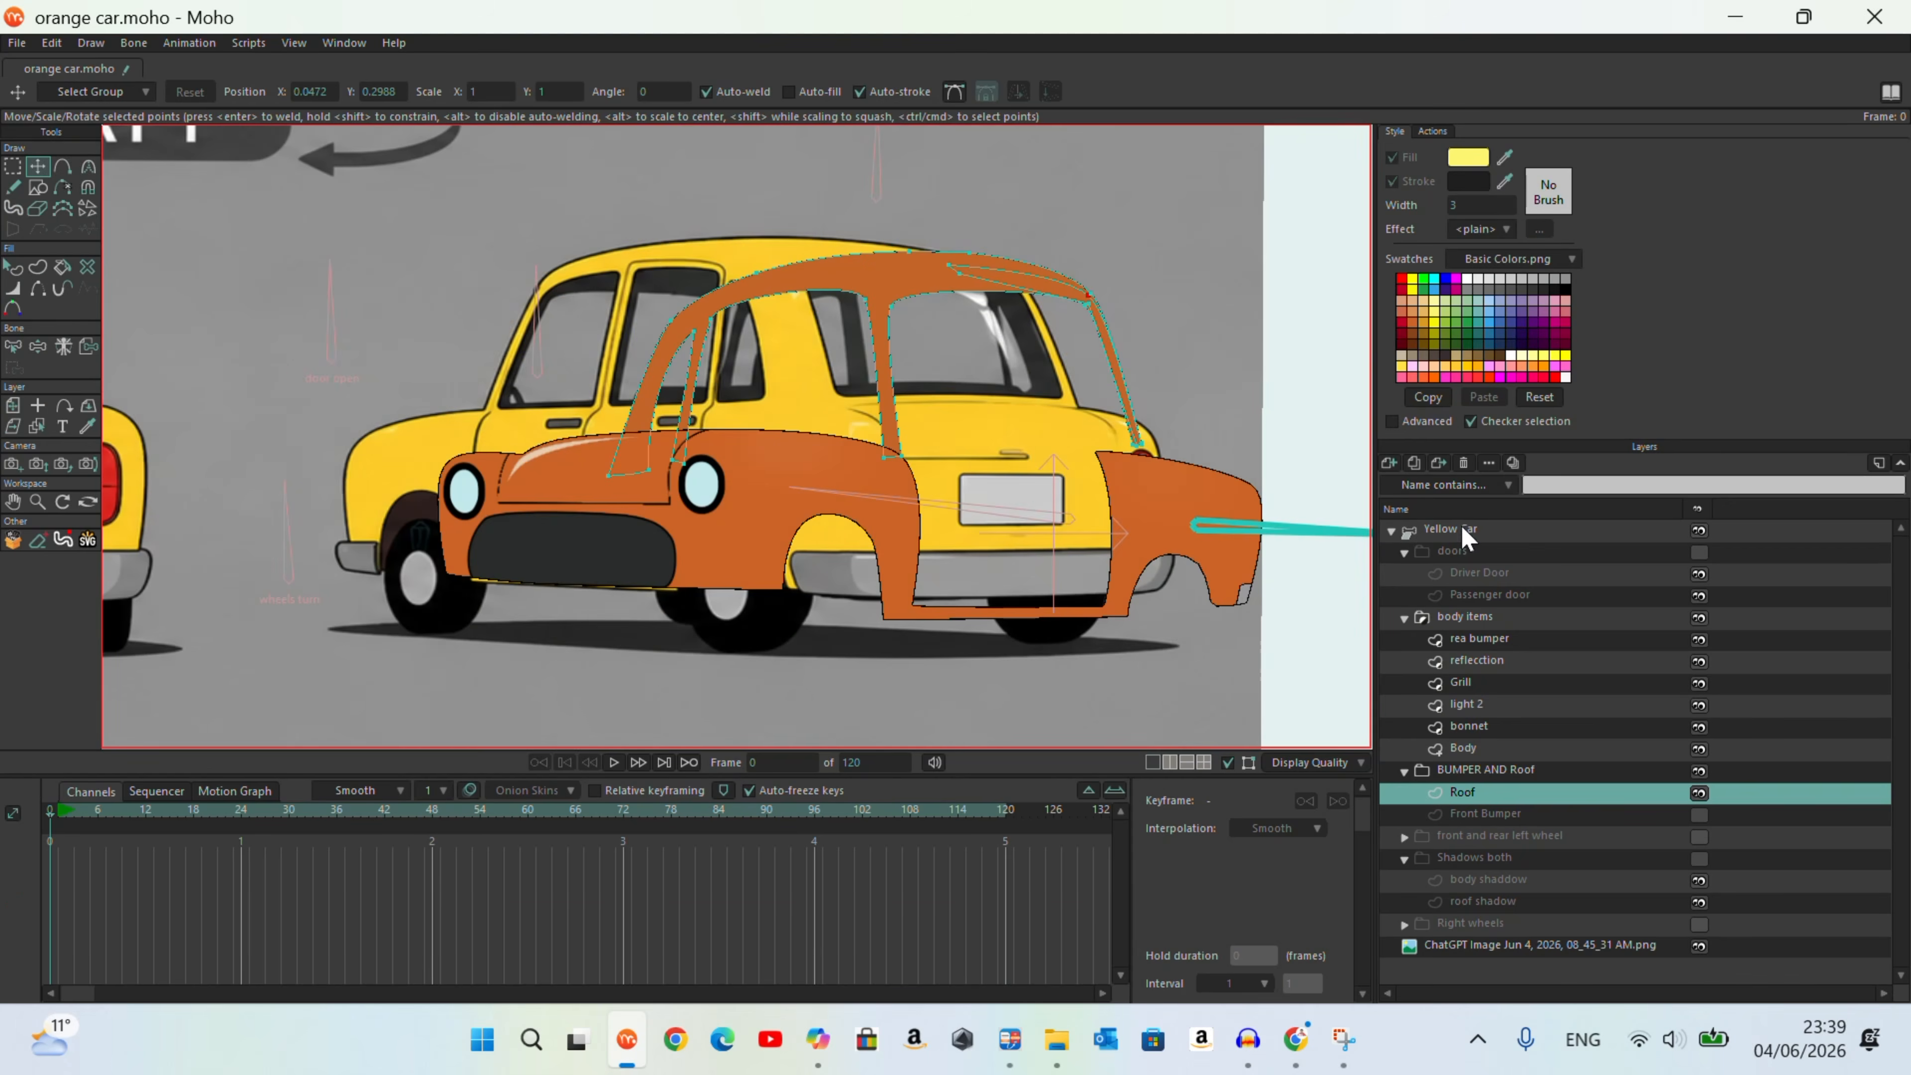
Step: Select the Yellow Car layer and toggle the visibility of its doors group
{"action": "left_click", "coordinate": [1463, 530]}
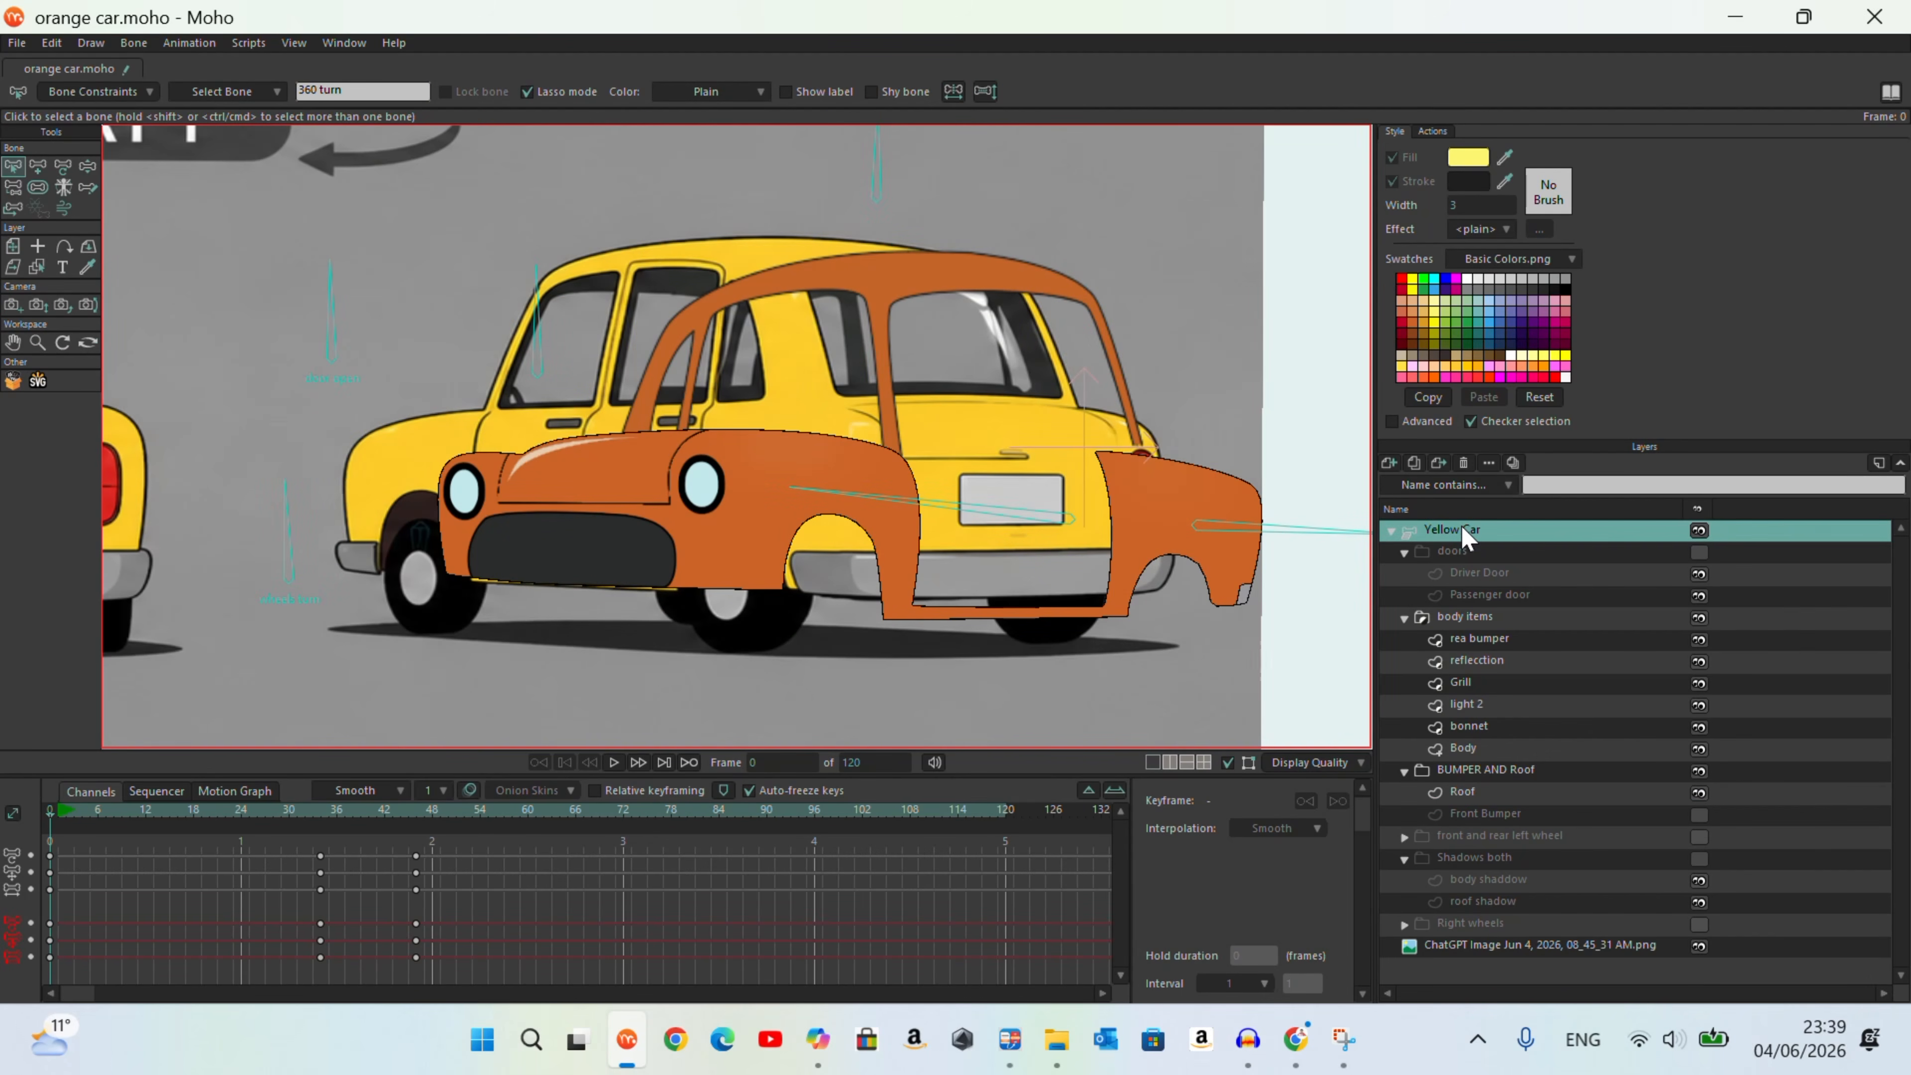
{"action": "left_click", "coordinate": [1536, 611]}
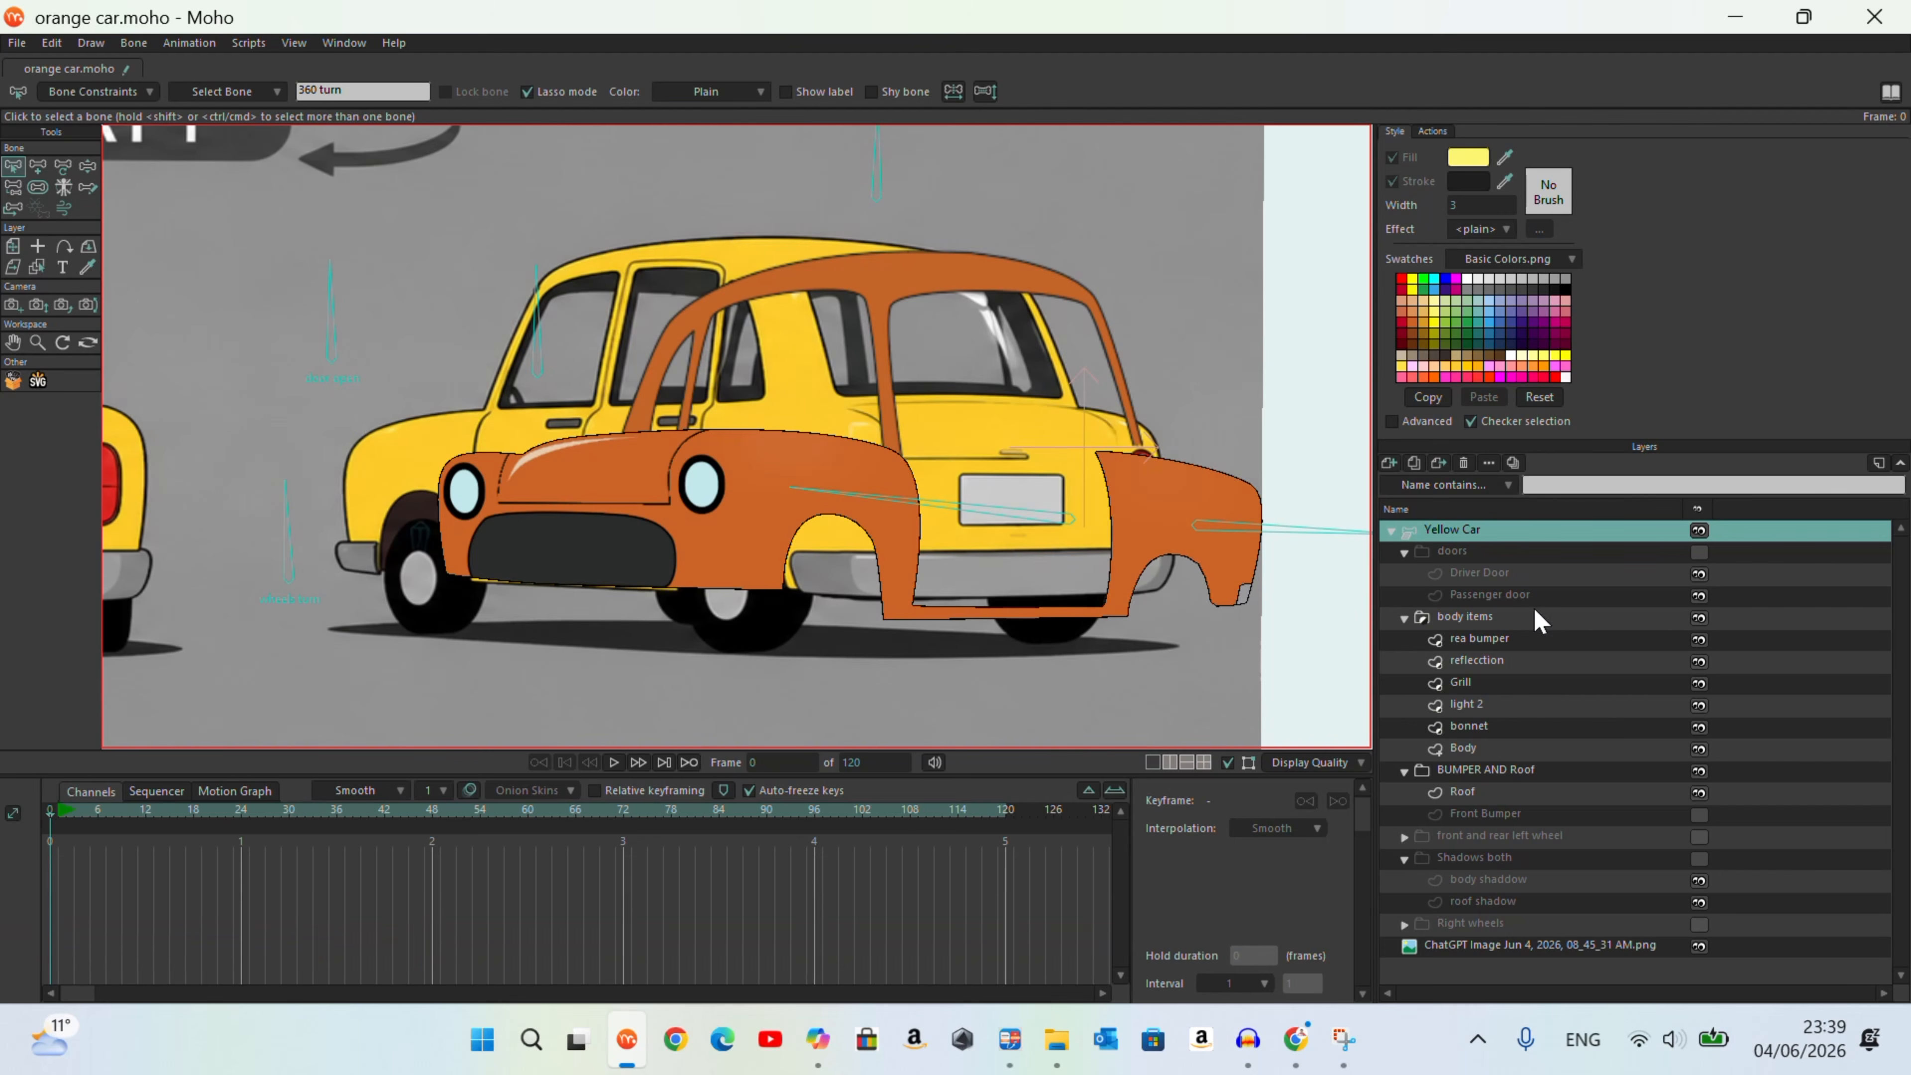
{"action": "left_click", "coordinate": [1699, 552]}
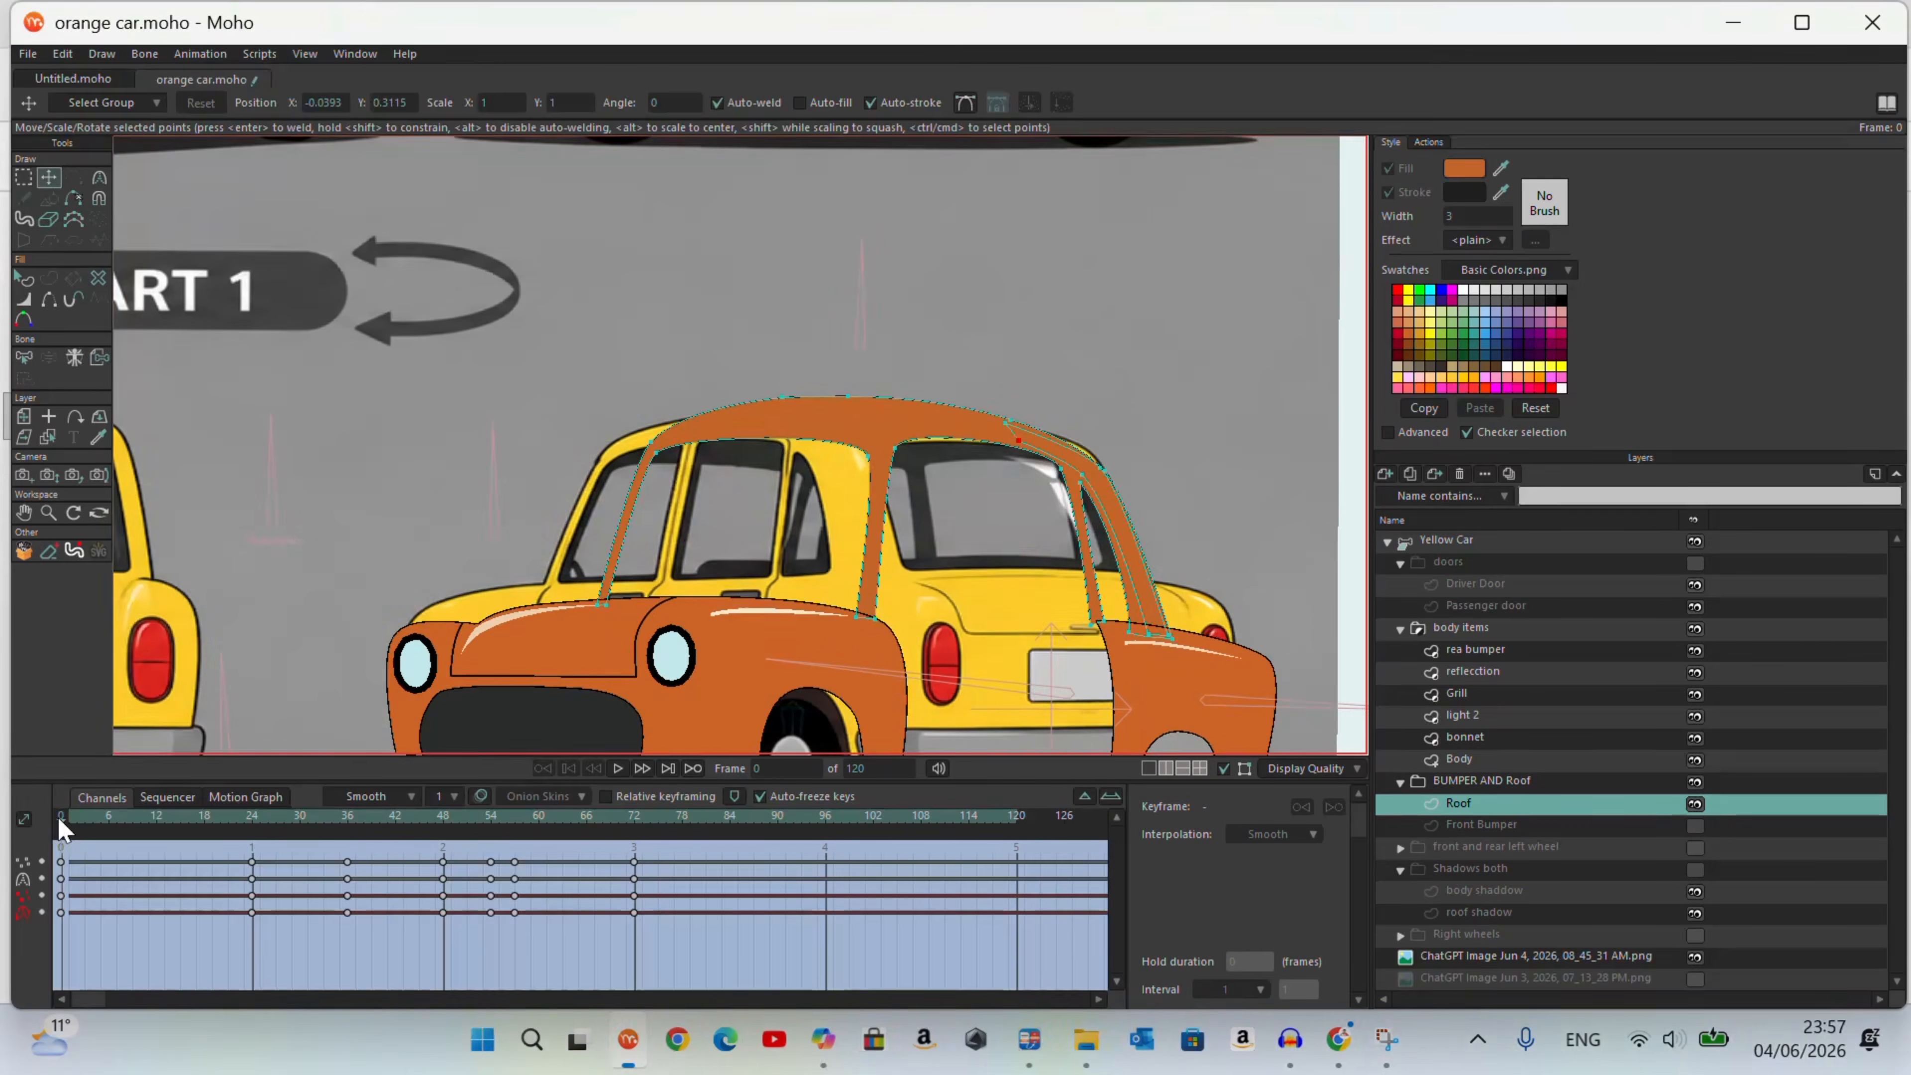
Step: Scrub the turn to frame 72, then return the Yellow Car layer to the Mainline action
{"action": "left_click_drag", "start_coordinate": [472, 853], "coordinate": [631, 961]}
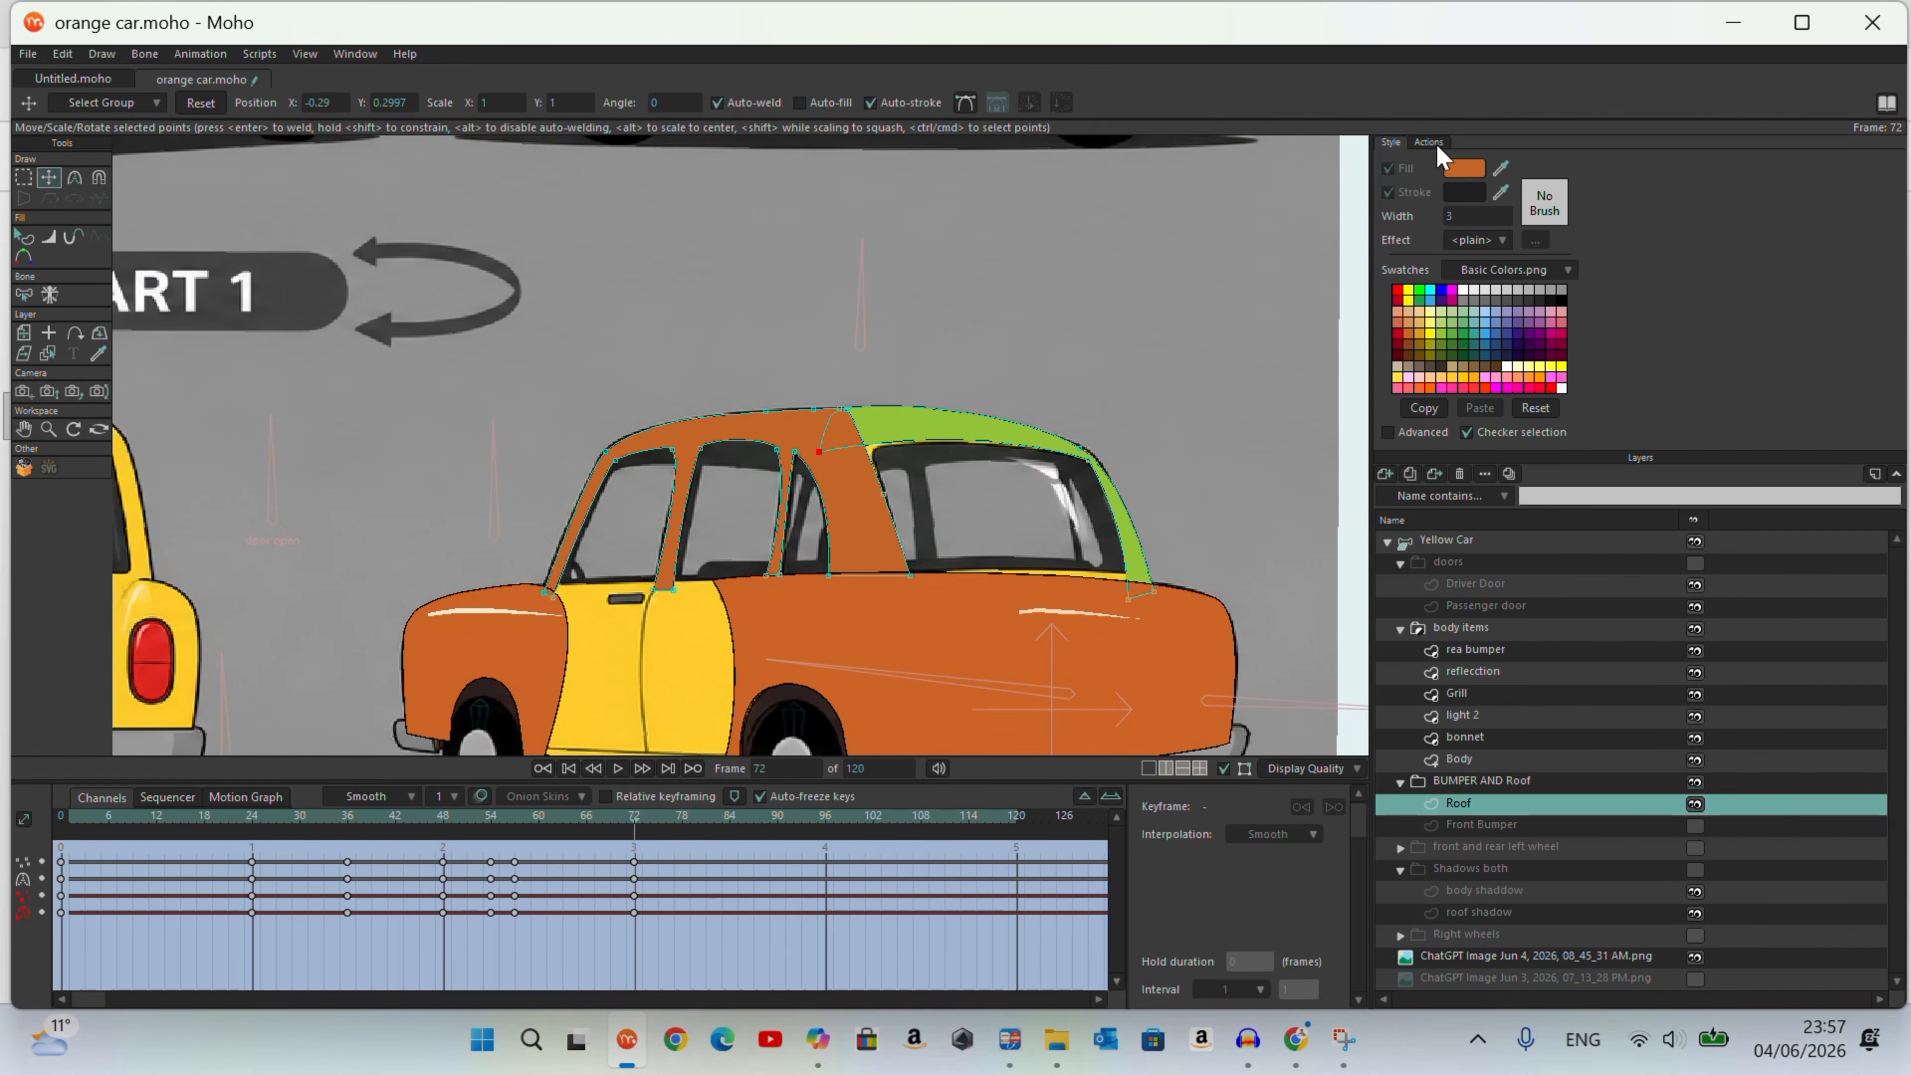
{"action": "left_click", "coordinate": [1445, 542]}
{"action": "left_click", "coordinate": [1434, 143]}
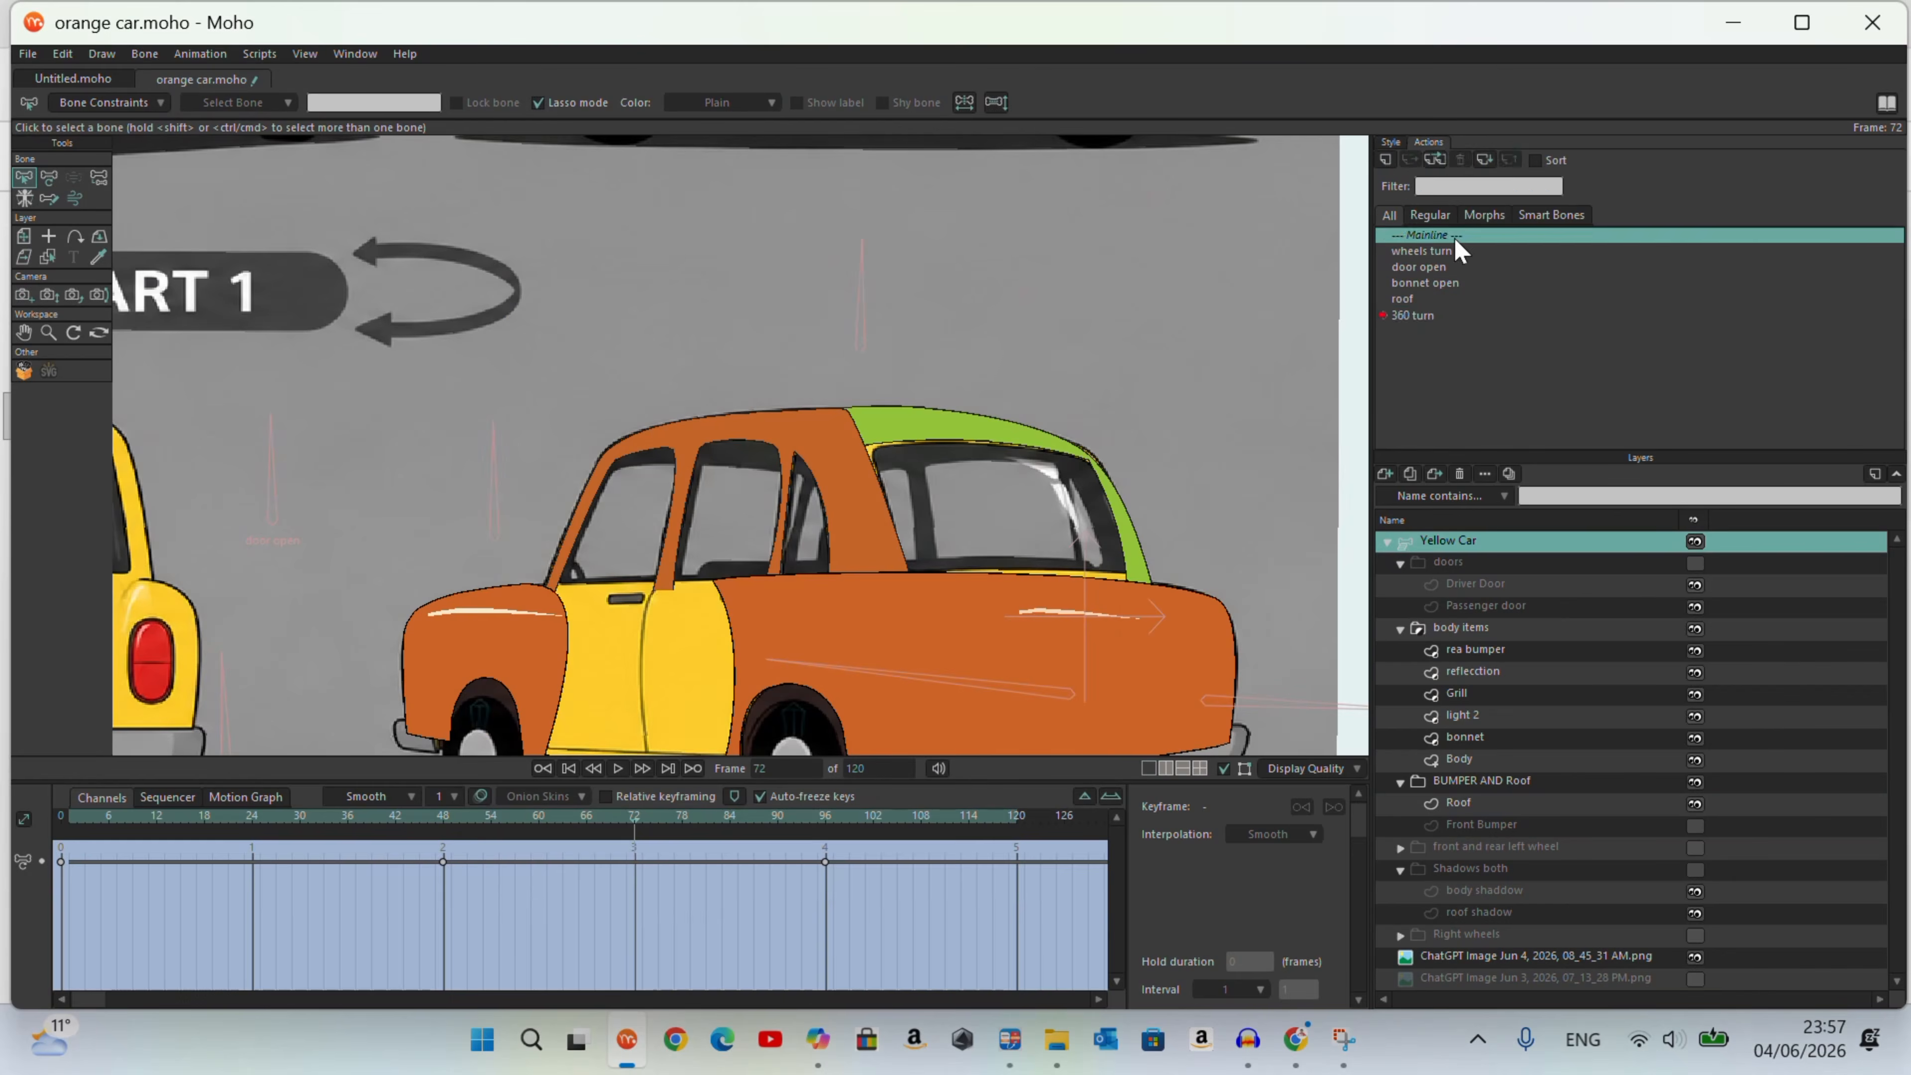
{"action": "double_click", "coordinate": [1462, 236]}
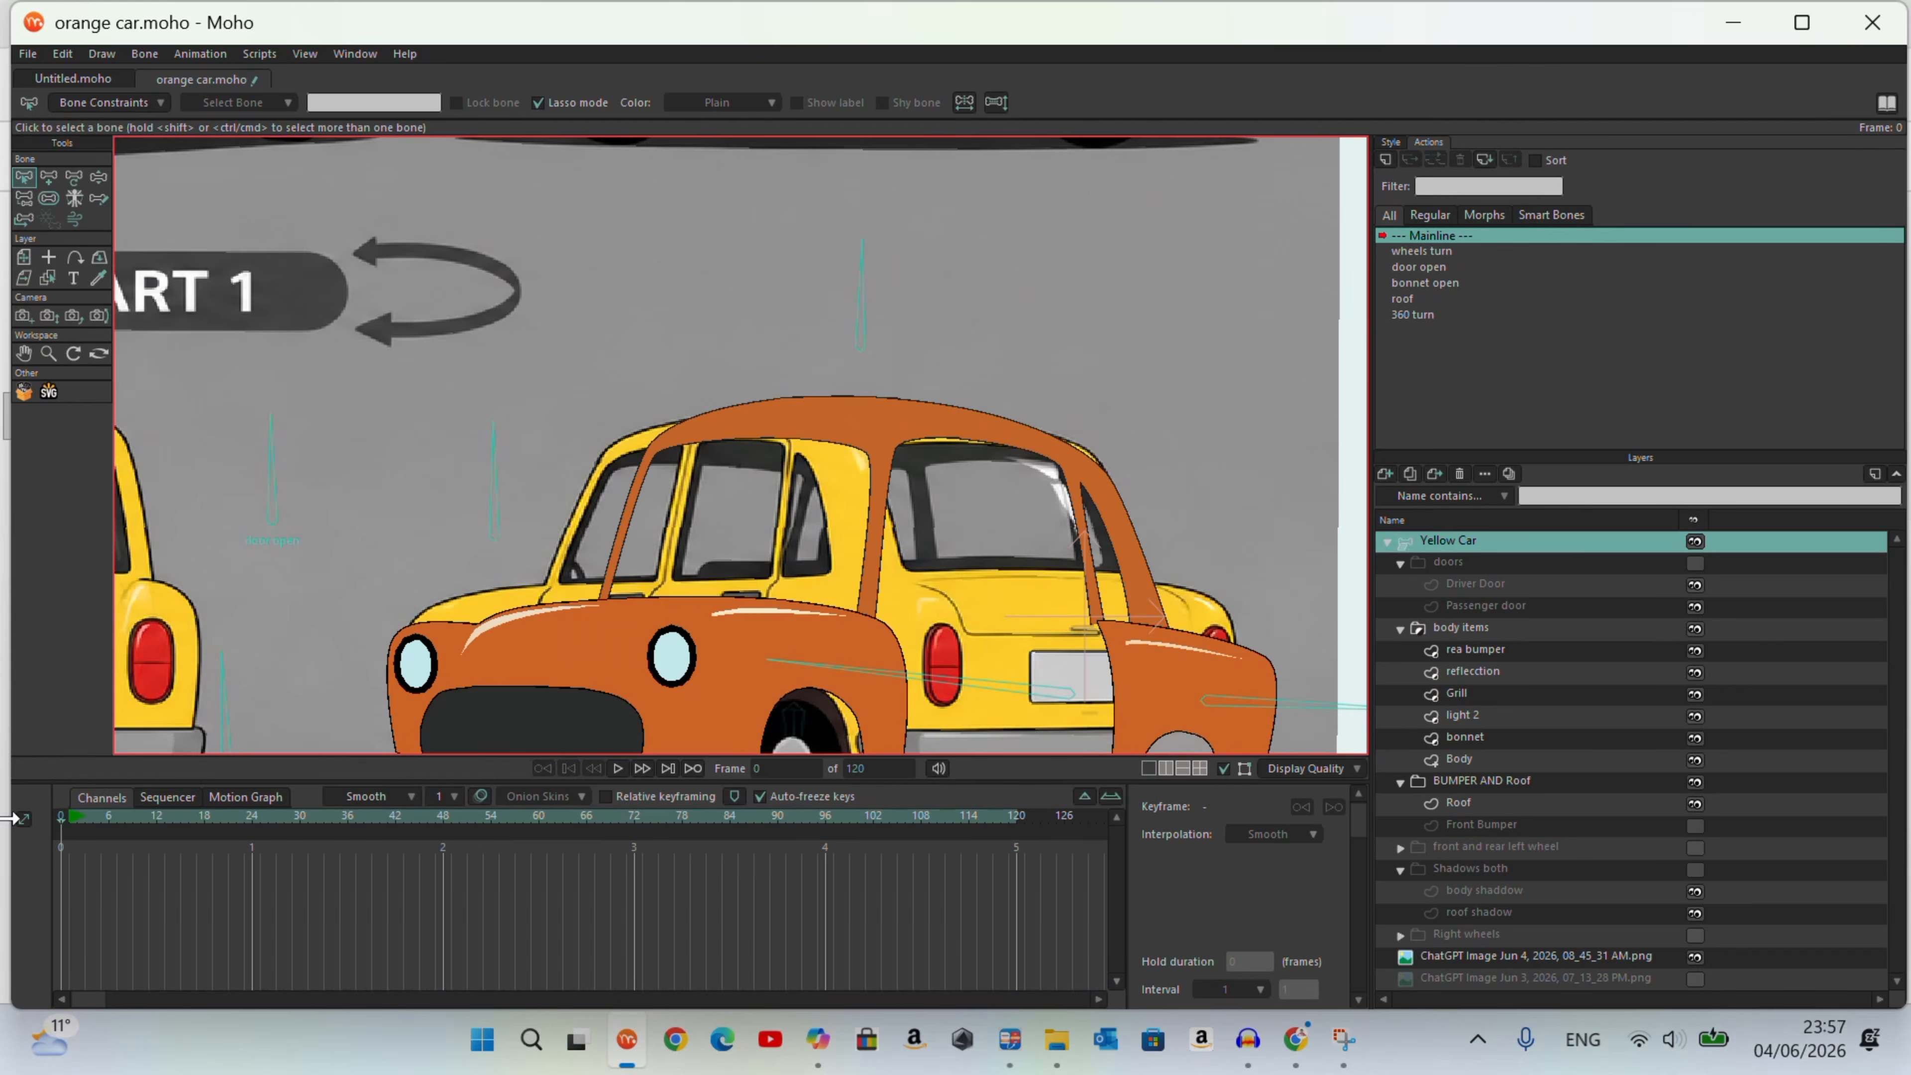
Step: Apply the orange fill to the Roof layer's main and rear shapes in Mainline and save the file
{"action": "left_click", "coordinate": [1502, 801]}
{"action": "left_click", "coordinate": [23, 278]}
{"action": "left_click", "coordinate": [1394, 143]}
{"action": "left_click", "coordinate": [1389, 170]}
{"action": "left_click", "coordinate": [1108, 497]}
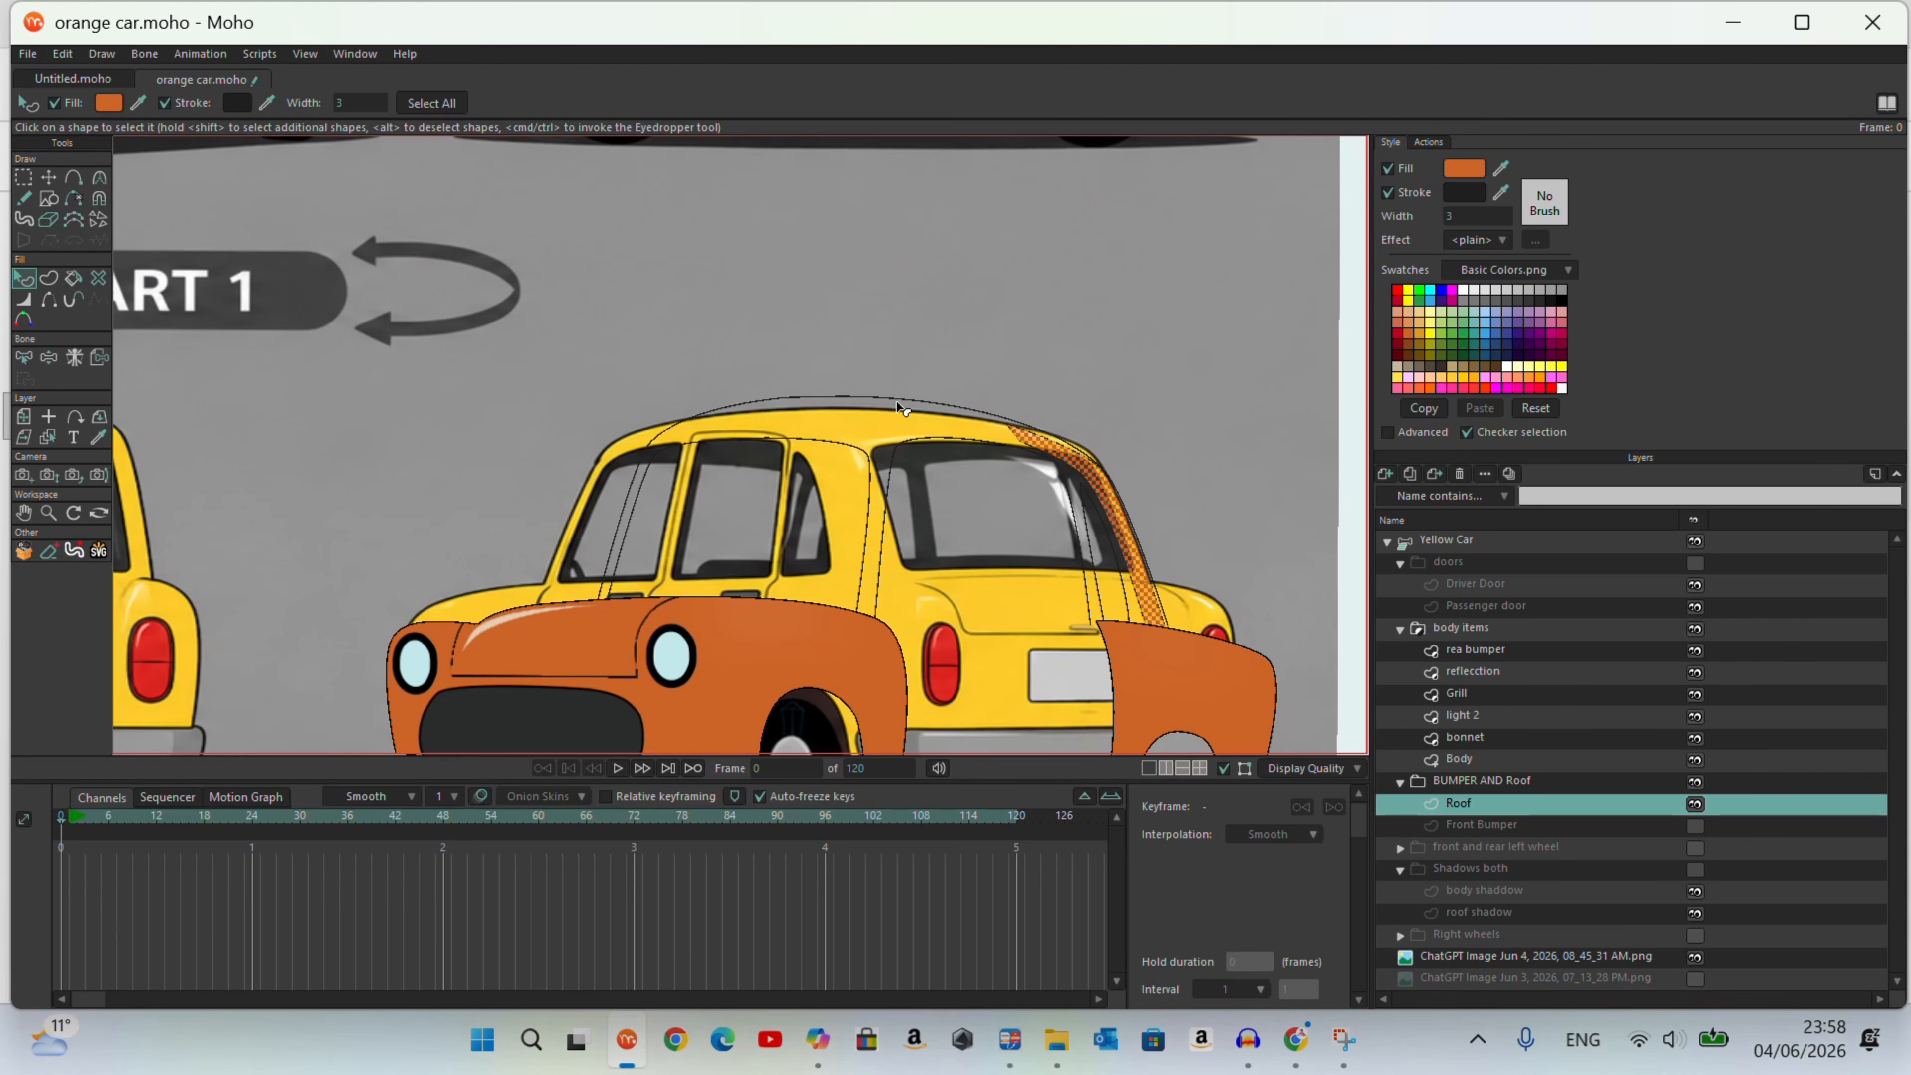
{"action": "left_click", "coordinate": [1390, 171]}
{"action": "left_click", "coordinate": [27, 54]}
{"action": "left_click", "coordinate": [58, 196]}
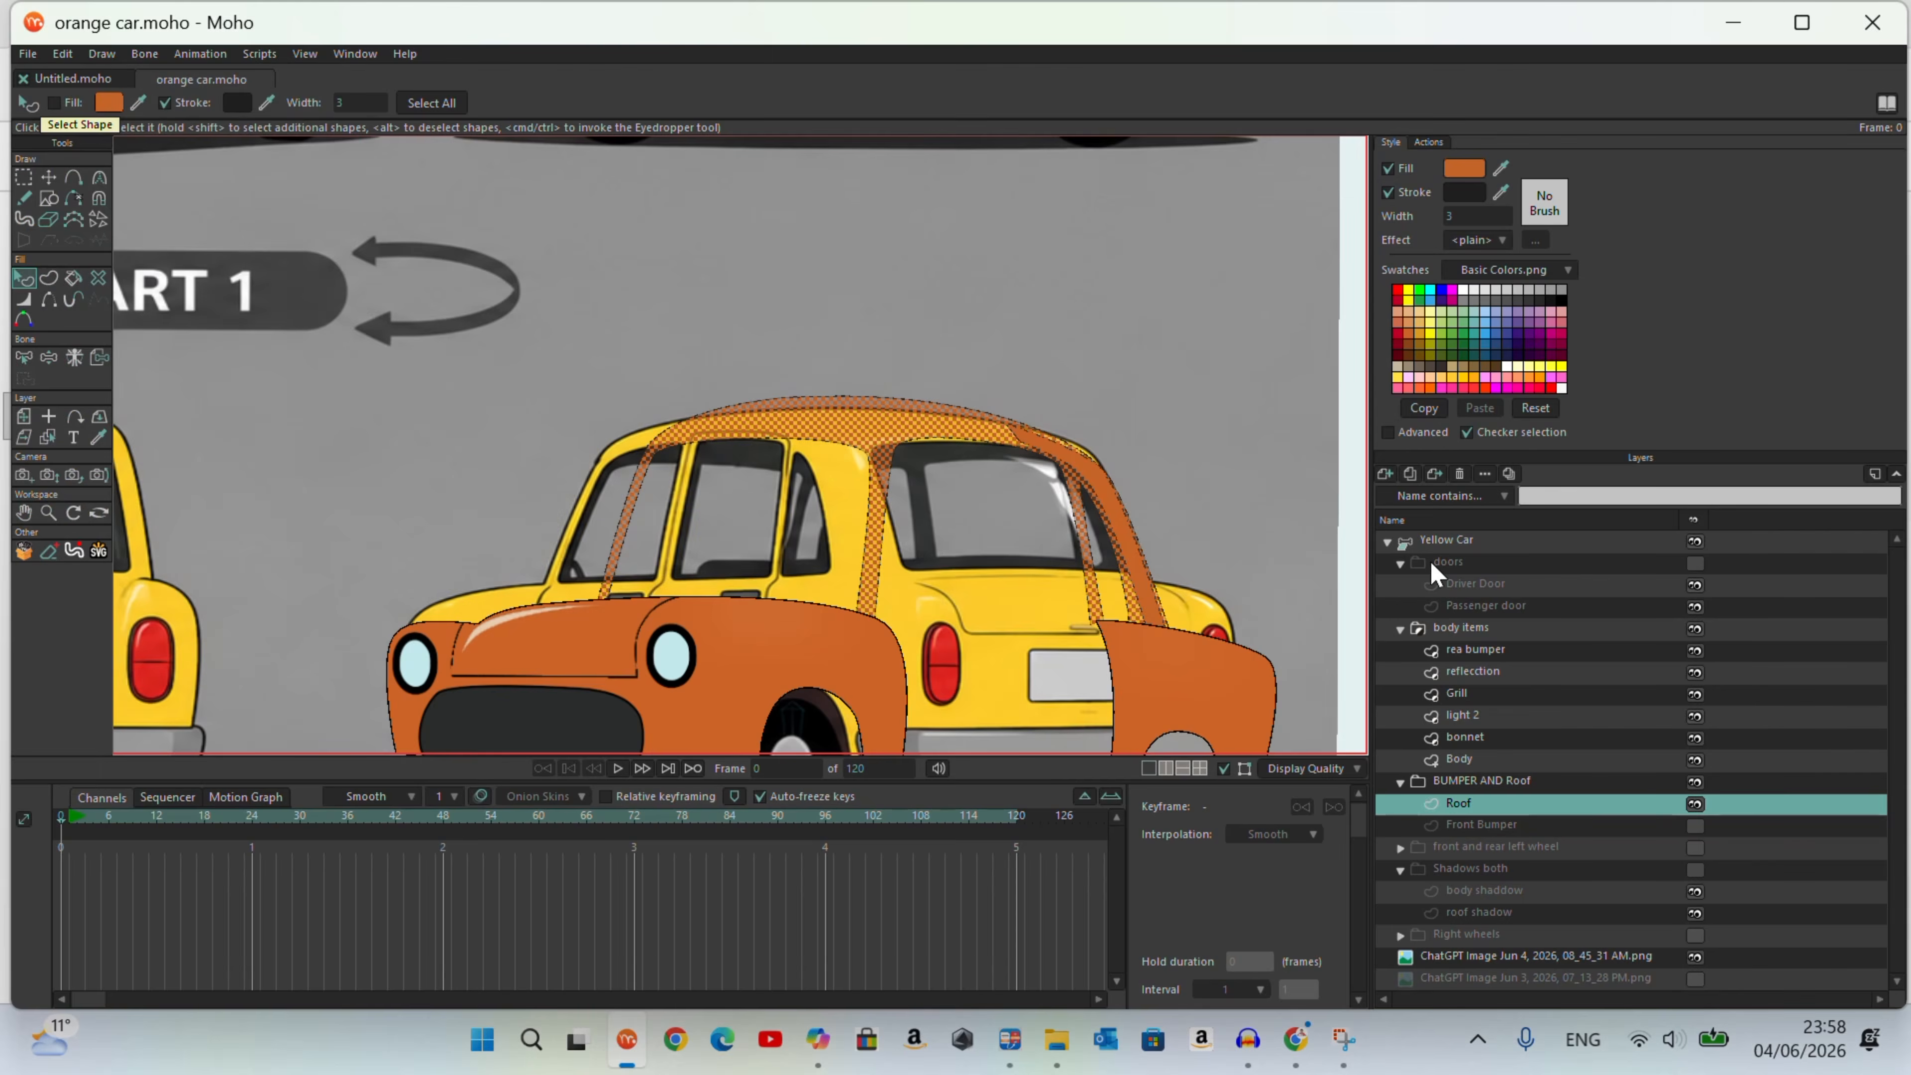
Step: Activate the 360 turn action for the Yellow Car layer
{"action": "double_click", "coordinate": [1435, 547]}
{"action": "left_click", "coordinate": [1092, 204]}
{"action": "left_click", "coordinate": [1428, 141]}
{"action": "double_click", "coordinate": [1424, 315]}
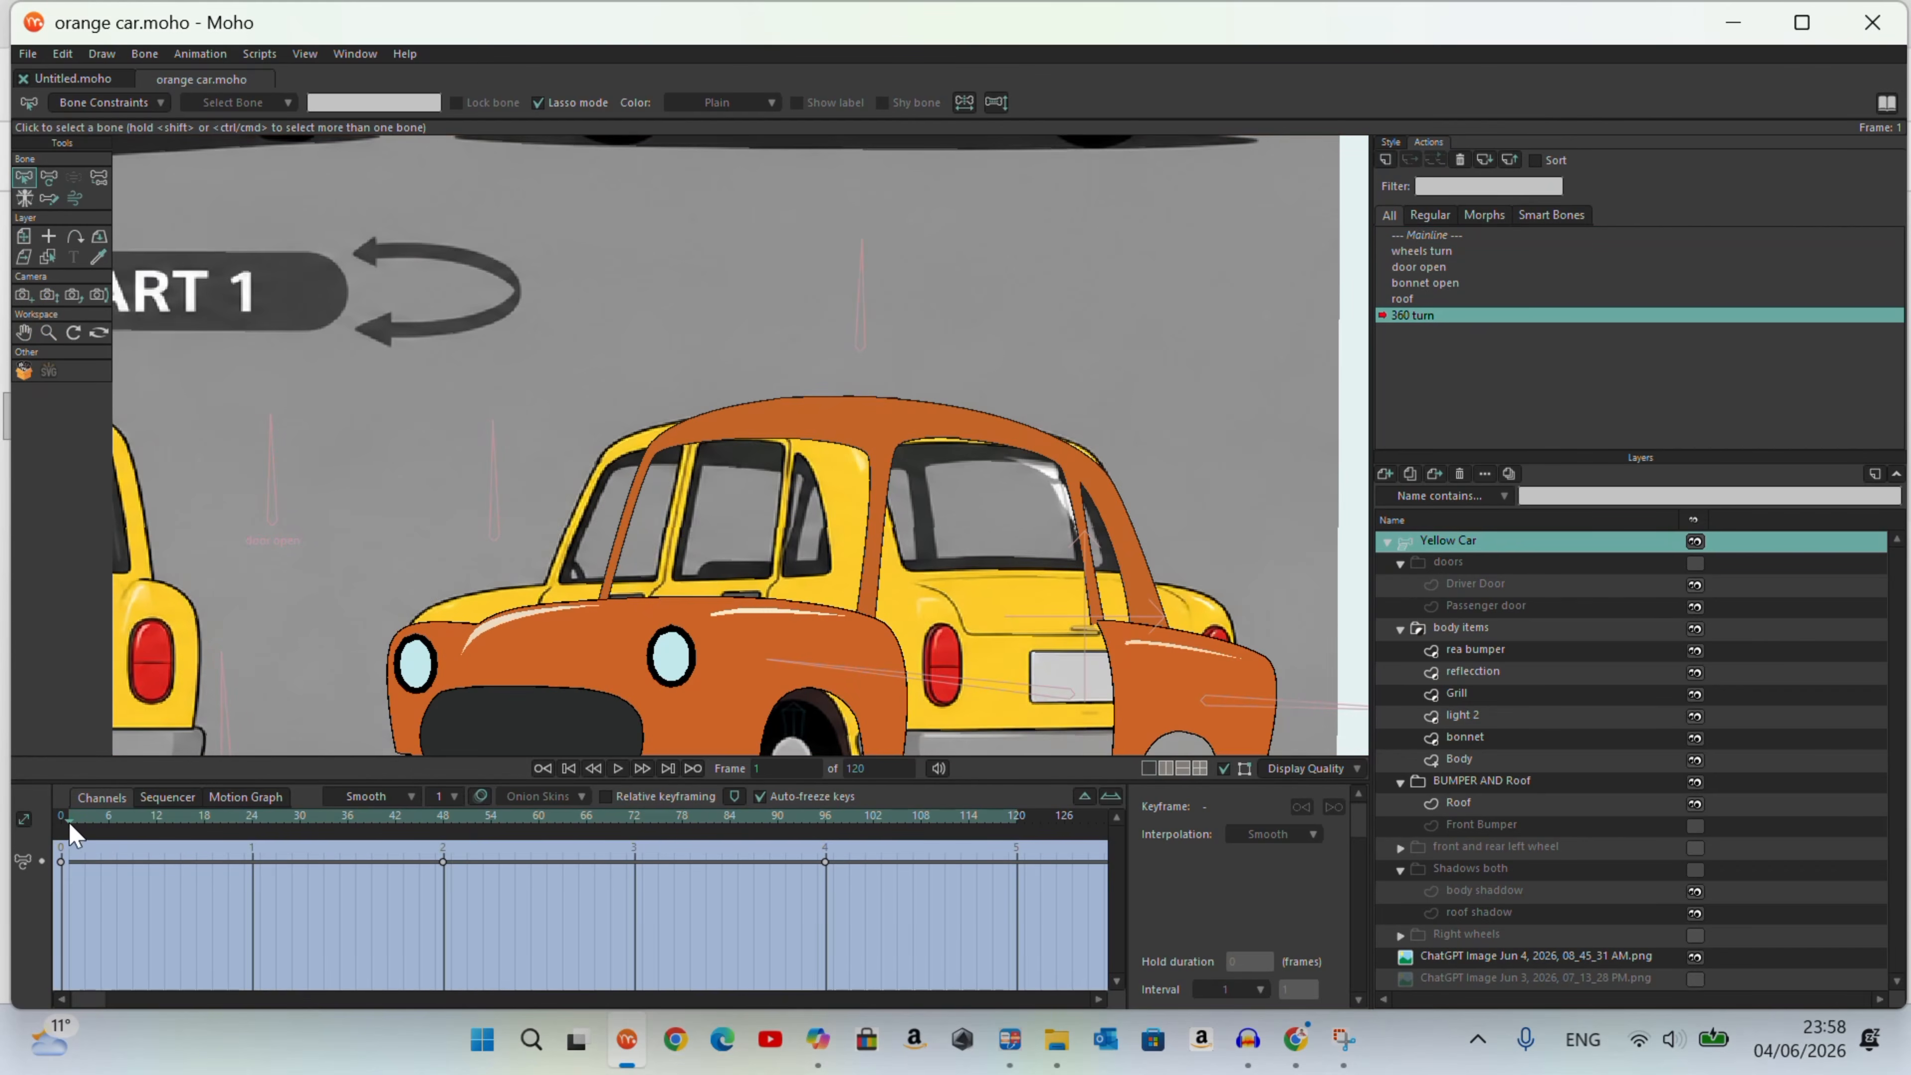
Step: Scrub through the 360 turn up to frame 96 to examine the roof's fill and shape
{"action": "left_click", "coordinate": [396, 847]}
{"action": "left_click_drag", "start_coordinate": [396, 847], "coordinate": [827, 929]}
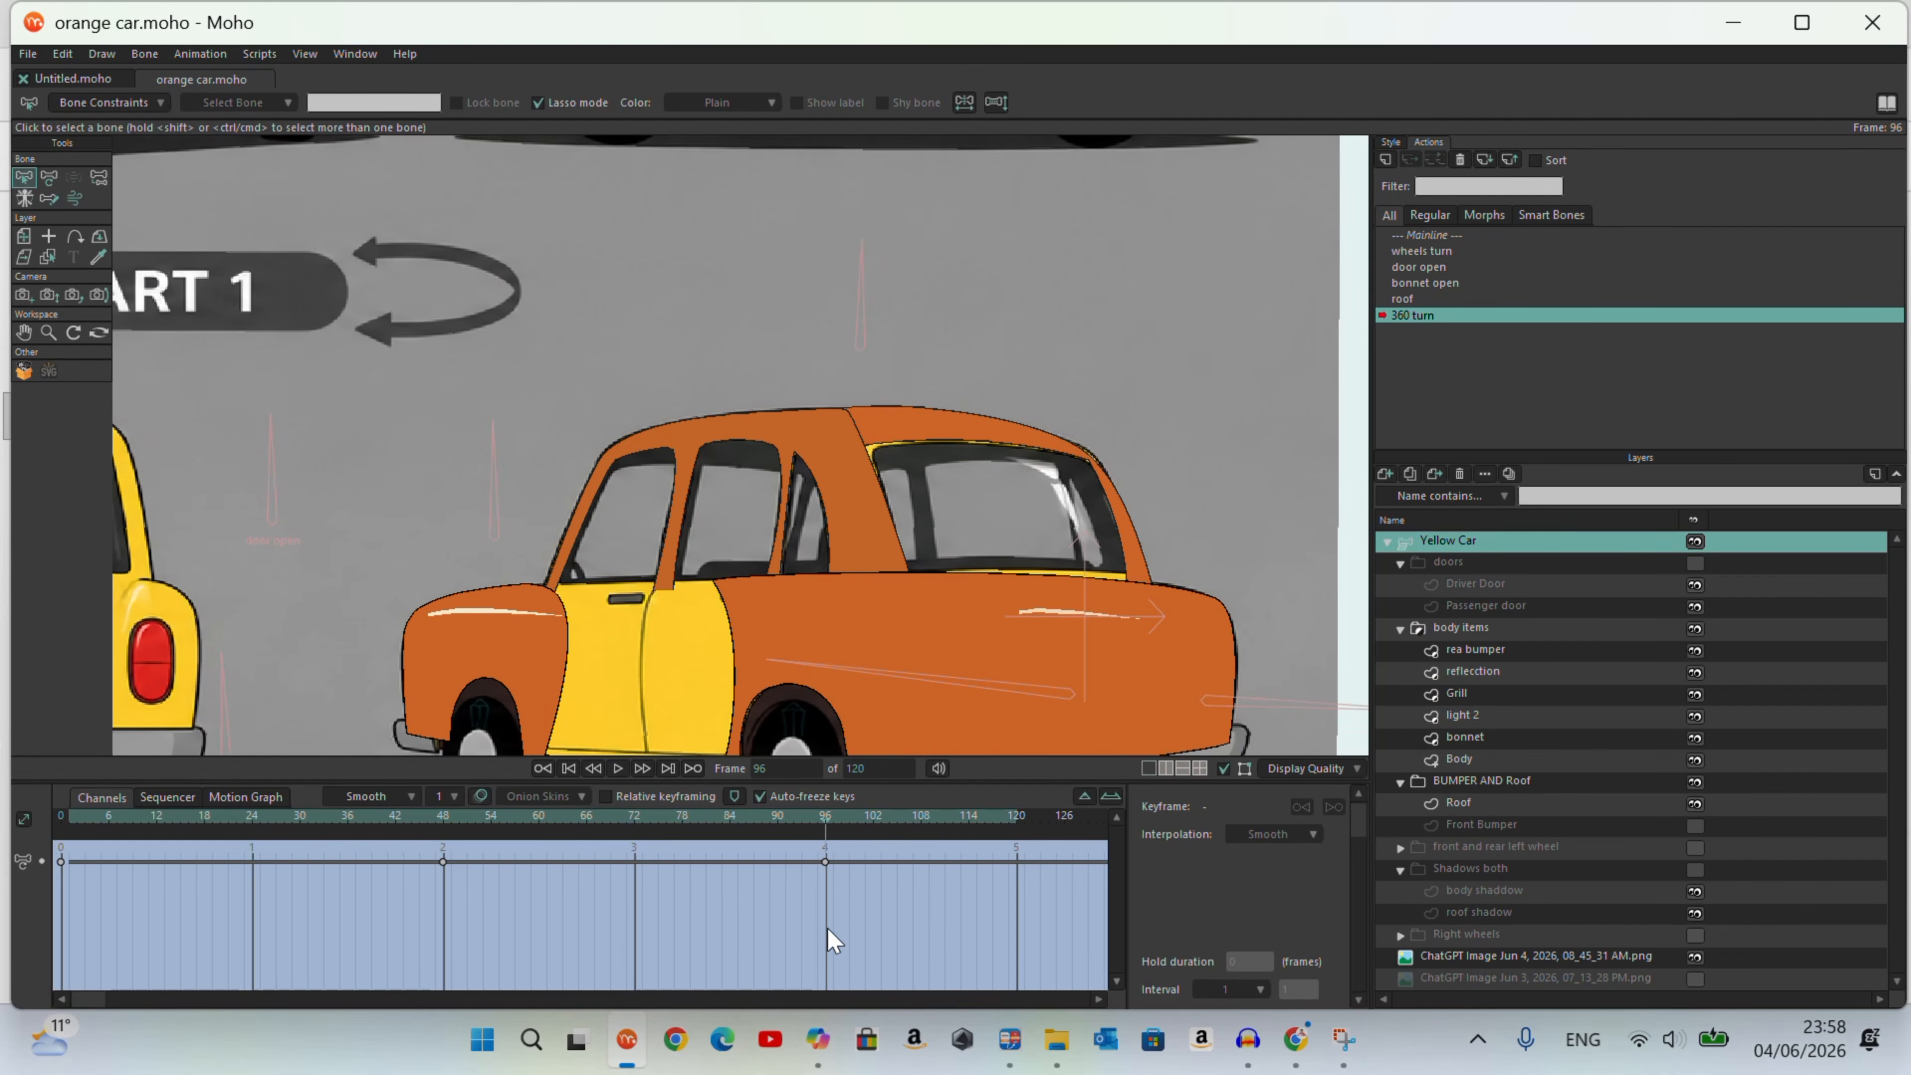
{"action": "scroll", "coordinate": [944, 444], "scroll_direction": "down", "scroll_amount": 4}
{"action": "scroll", "coordinate": [948, 450], "scroll_direction": "up", "scroll_amount": 4}
{"action": "left_click_drag", "start_coordinate": [866, 849], "coordinate": [692, 901]}
{"action": "left_click", "coordinate": [825, 858]}
{"action": "scroll", "coordinate": [980, 366], "scroll_direction": "down", "scroll_amount": 3}
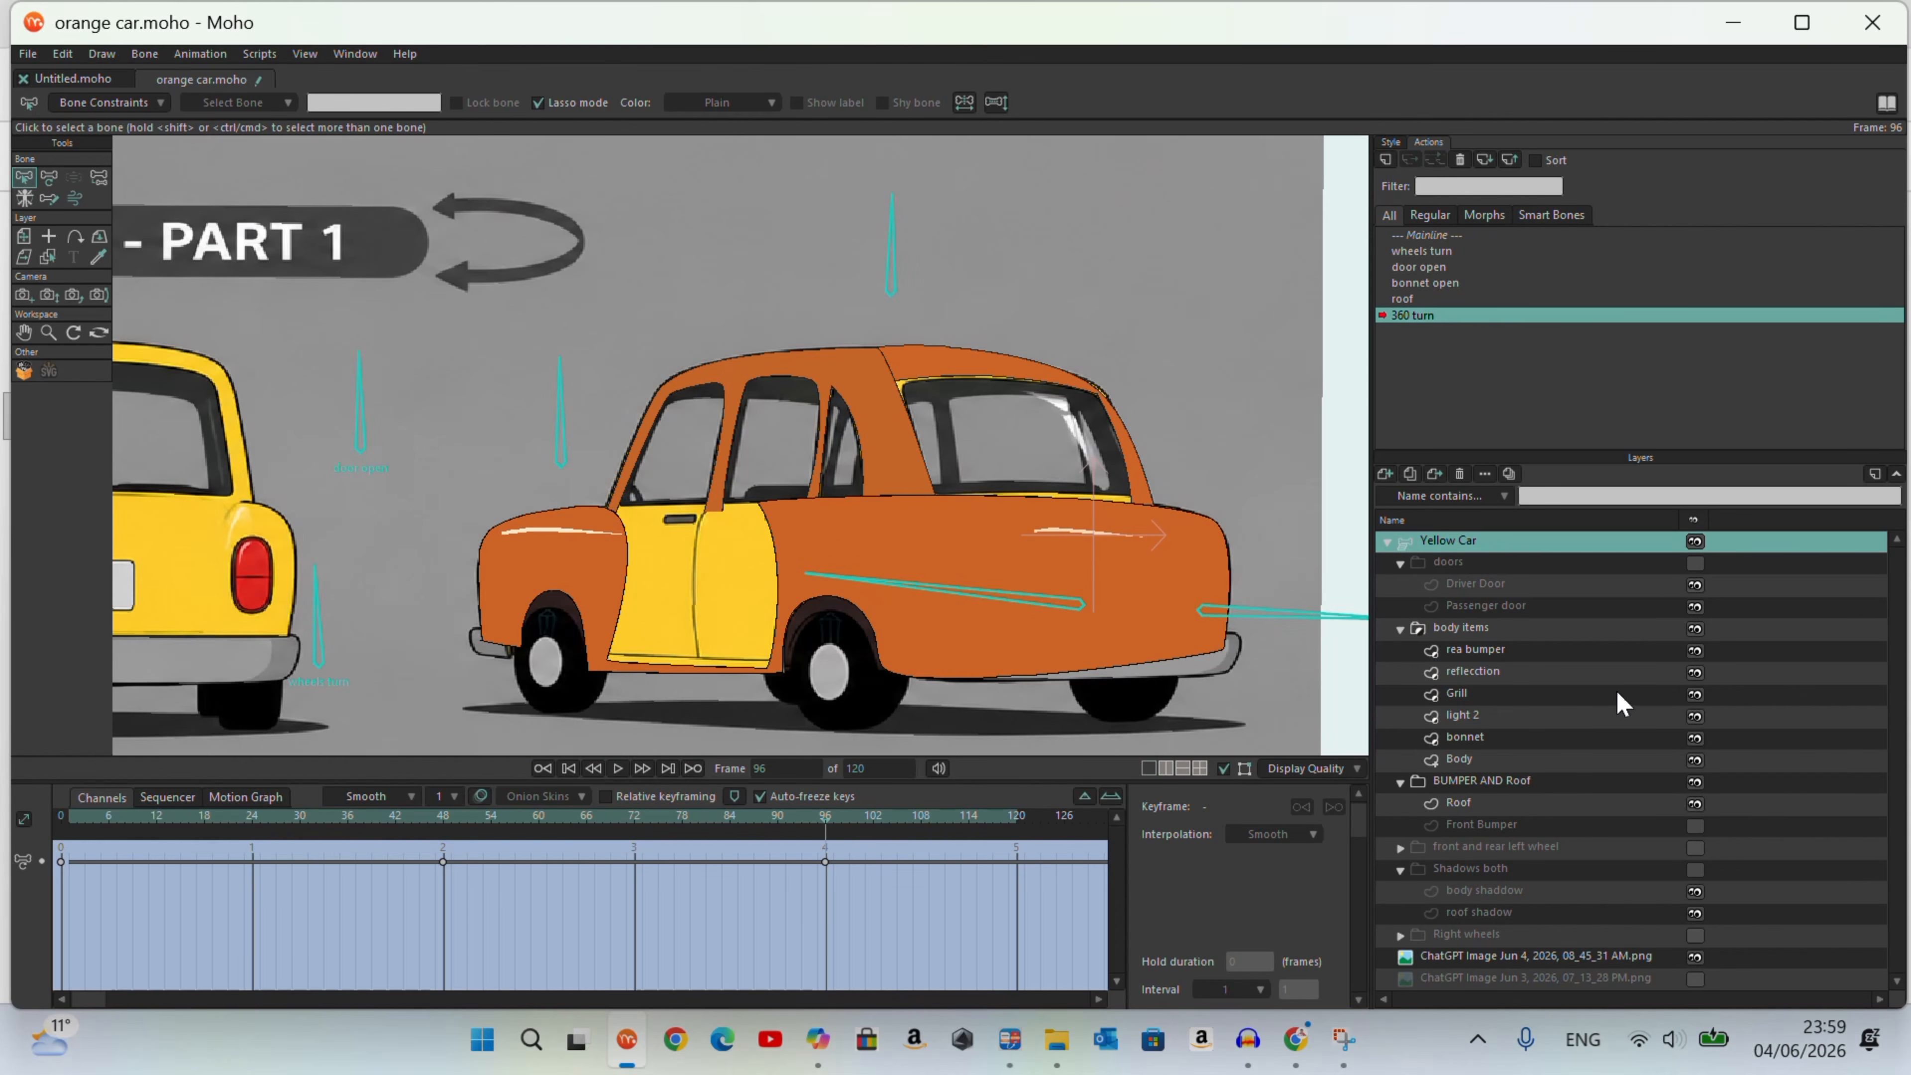
Step: Show the doors group and move the whole Driver Door over the front door opening at frame 72
{"action": "left_click", "coordinate": [1696, 563]}
{"action": "left_click_drag", "start_coordinate": [825, 830], "coordinate": [631, 934]}
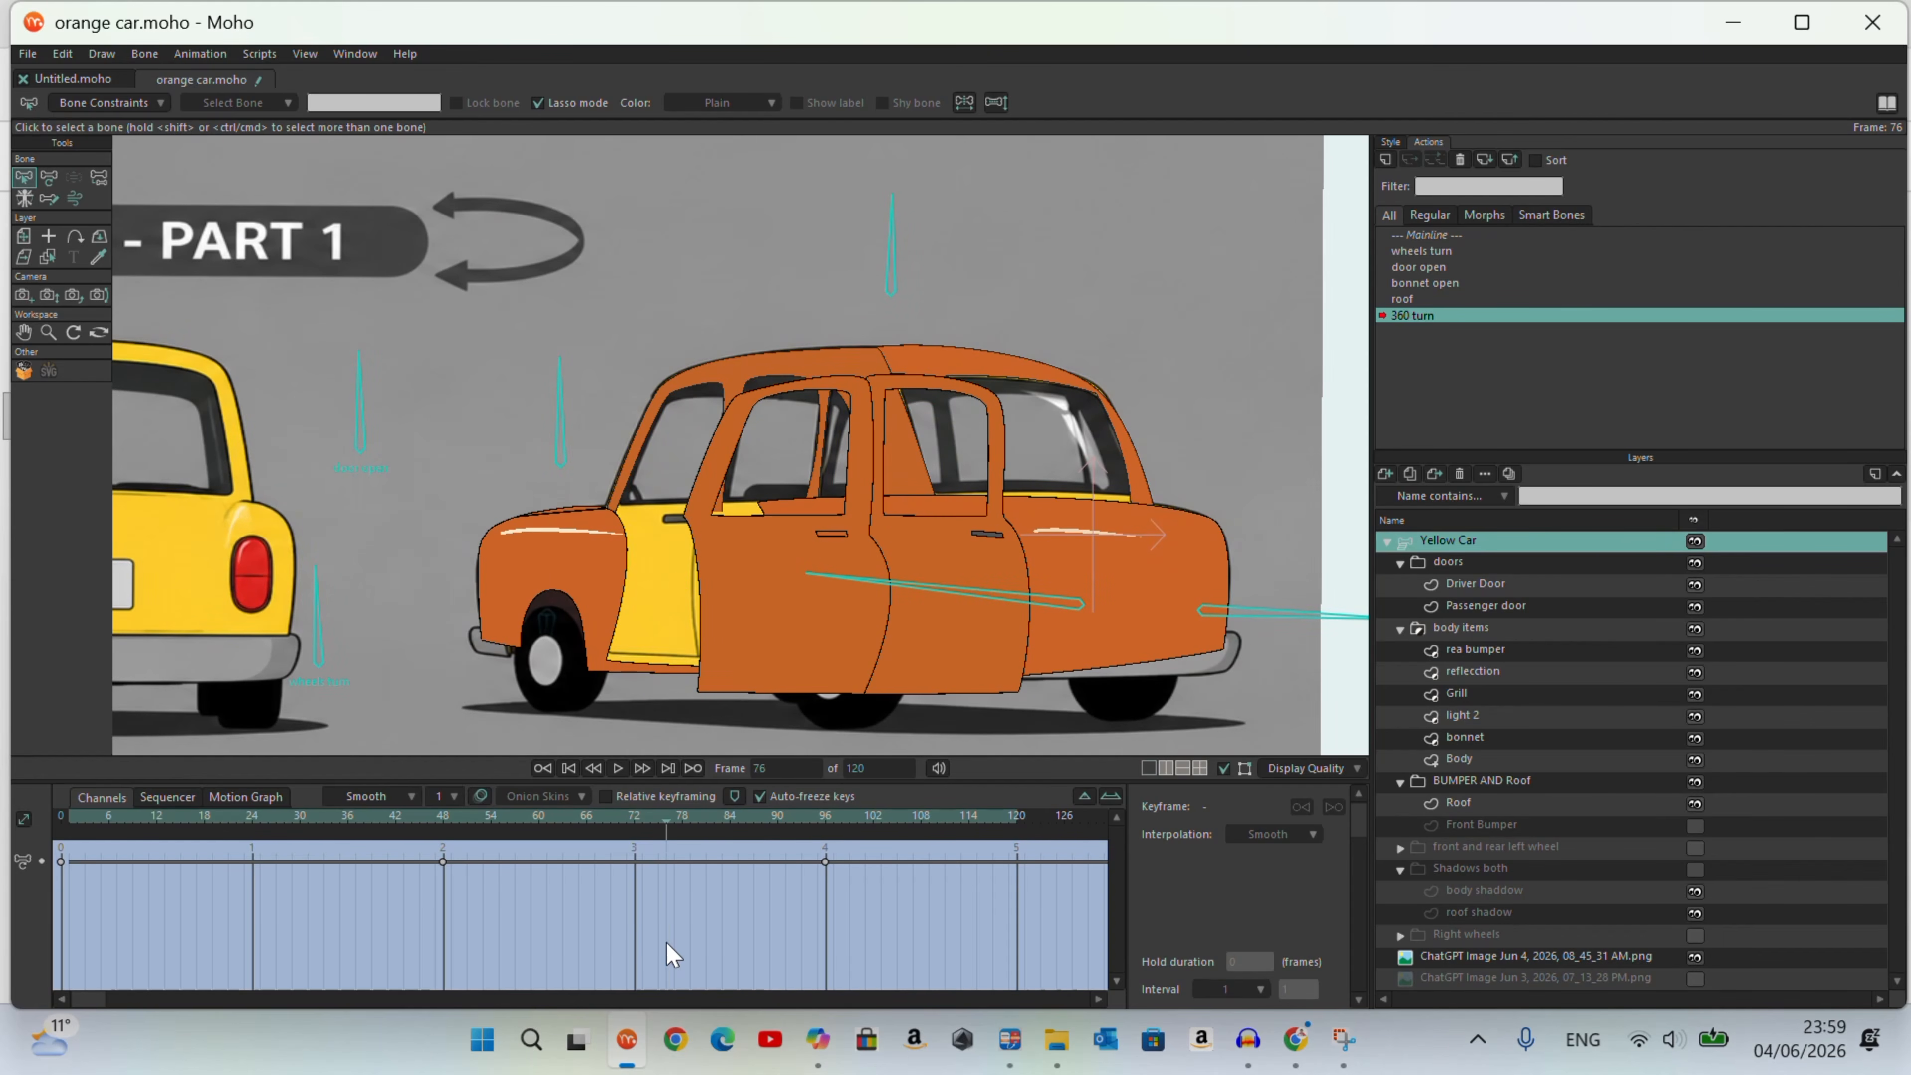
{"action": "left_click", "coordinate": [1407, 586]}
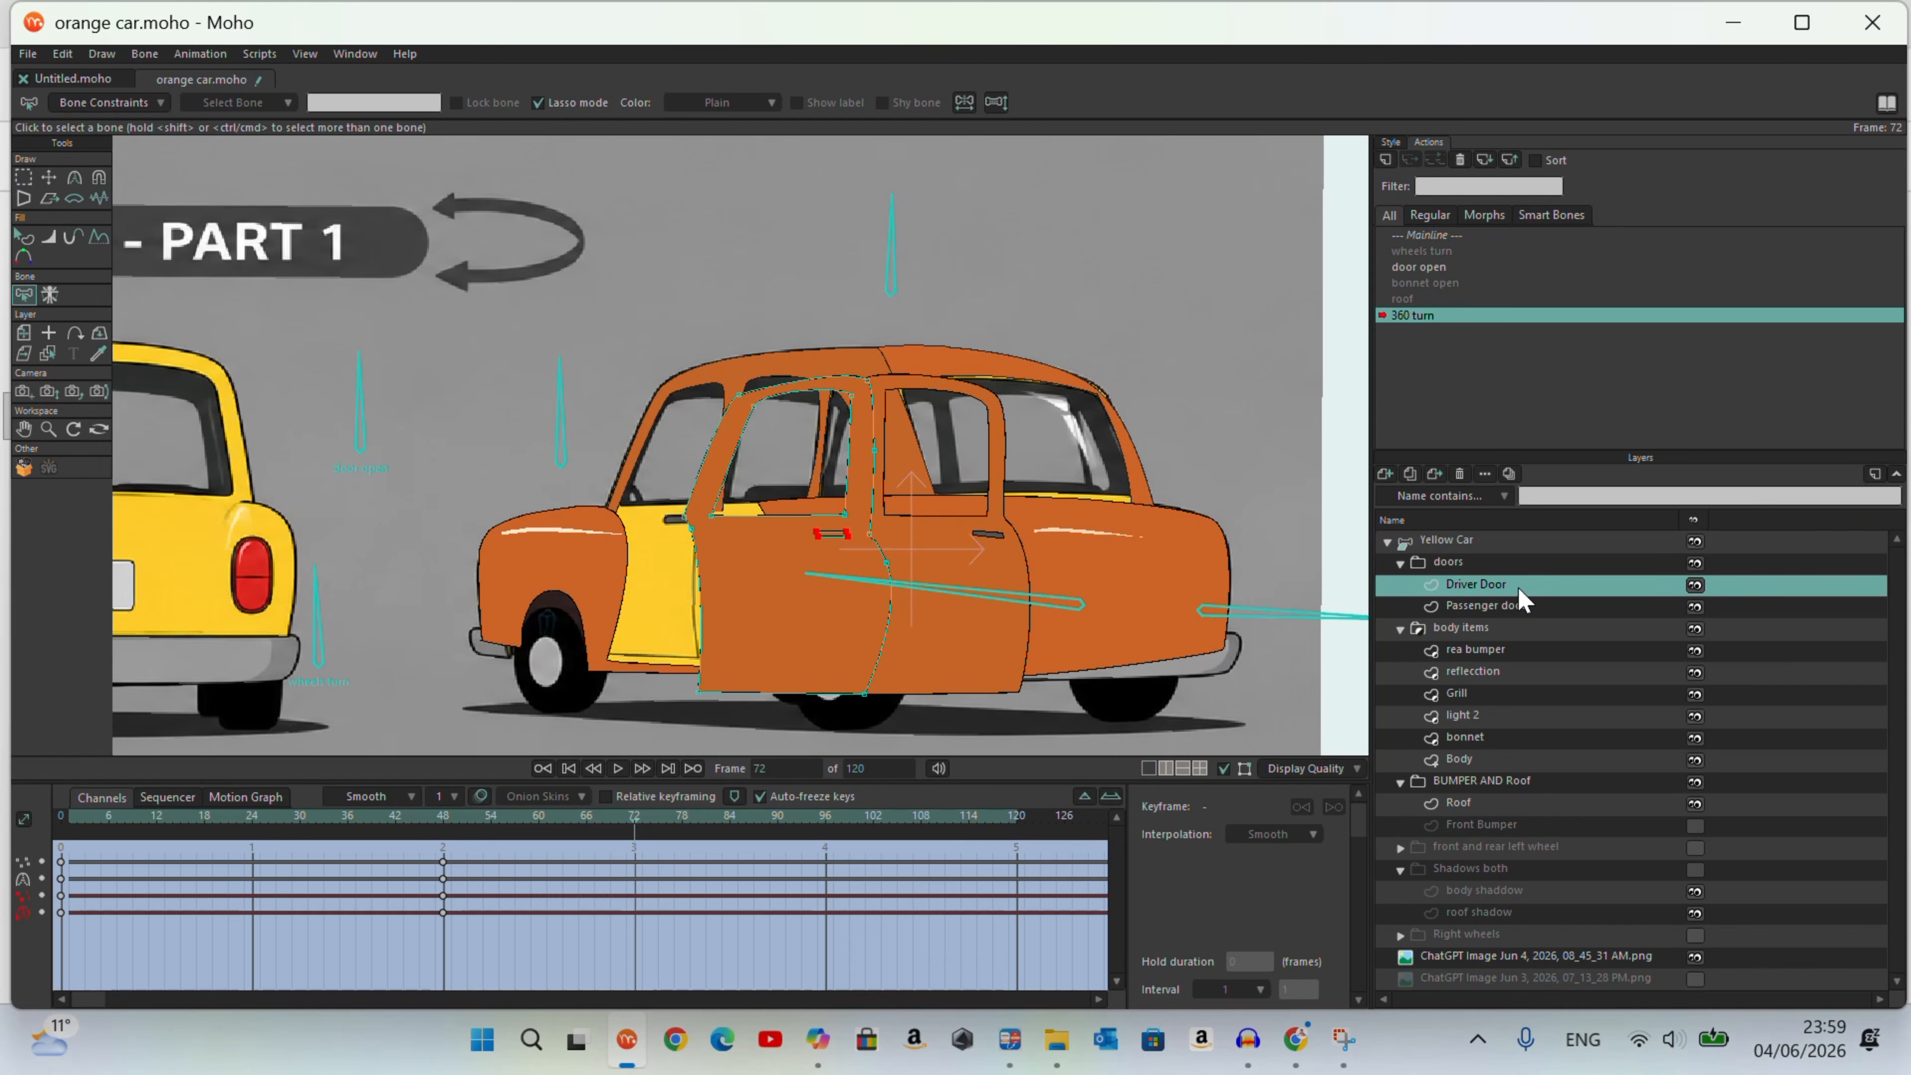
{"action": "key", "text": "t"}
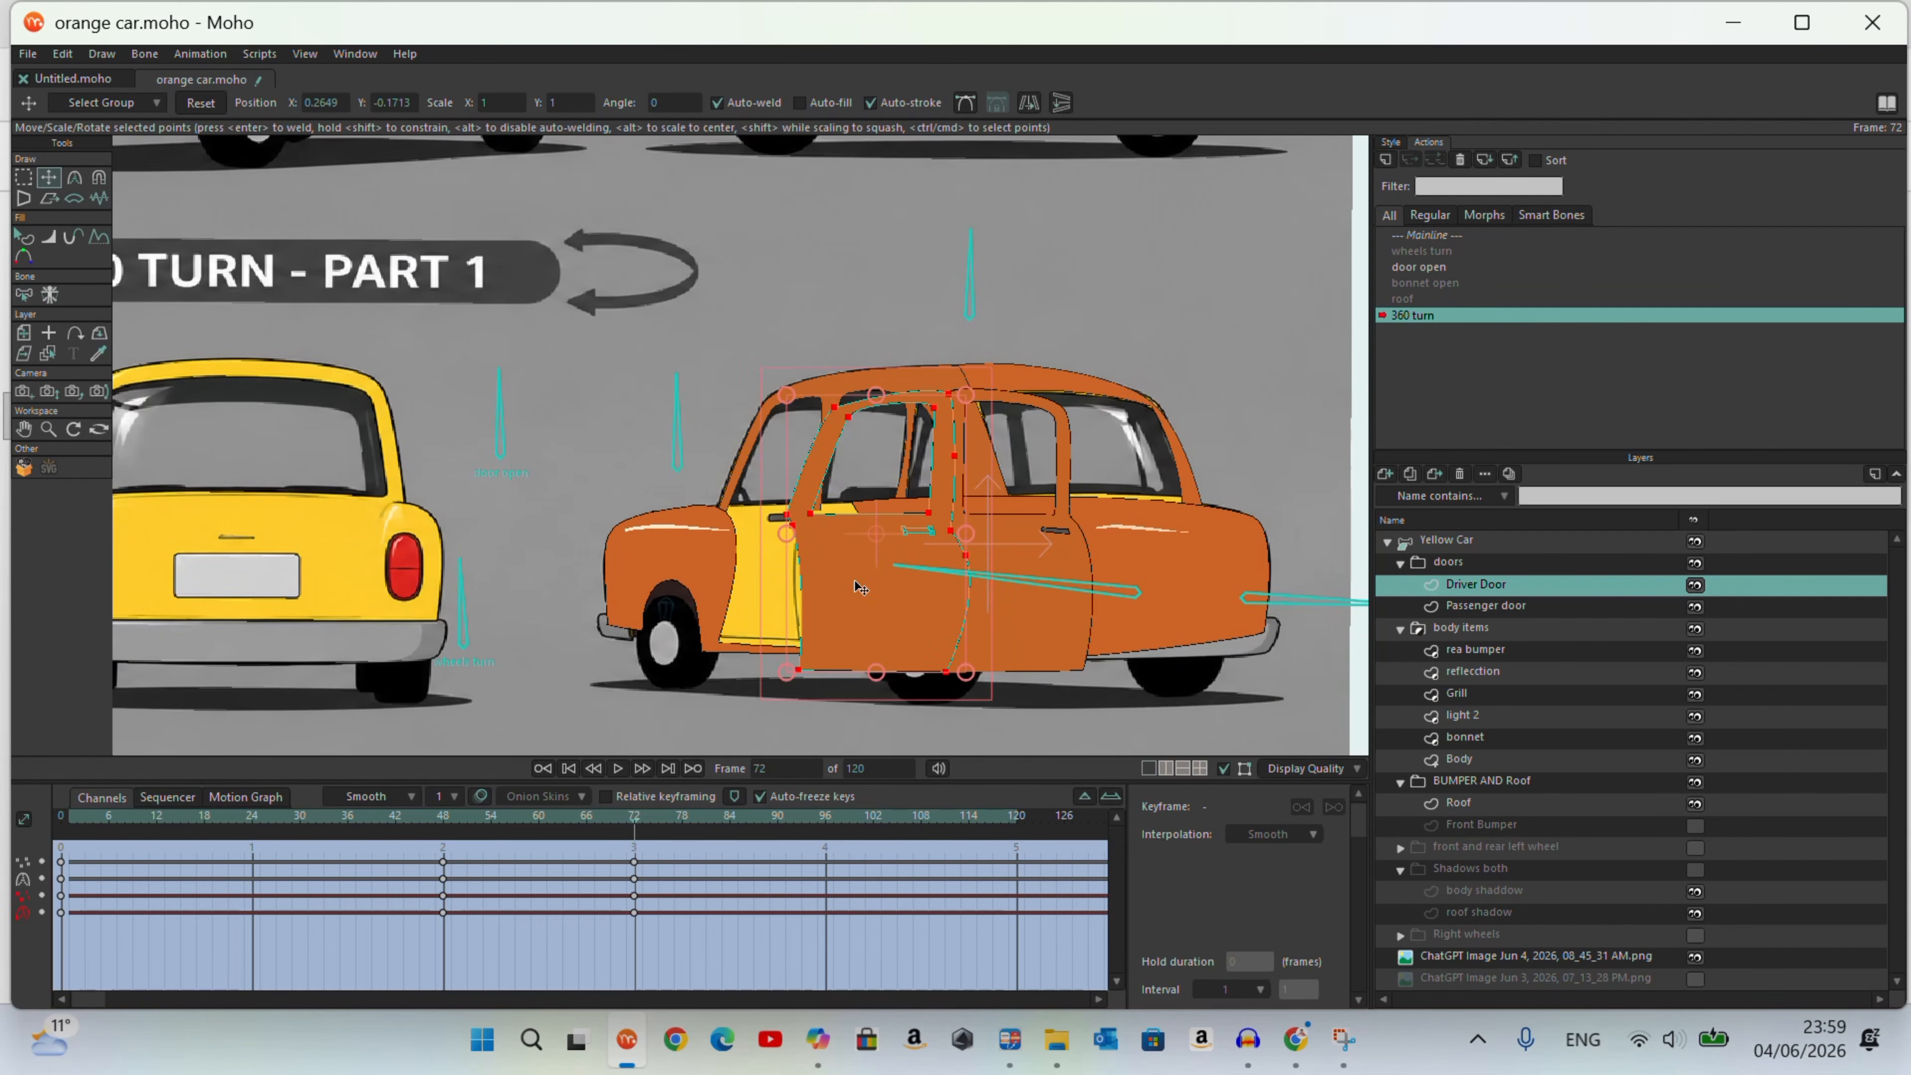
{"action": "left_click_drag", "start_coordinate": [876, 631], "coordinate": [803, 607]}
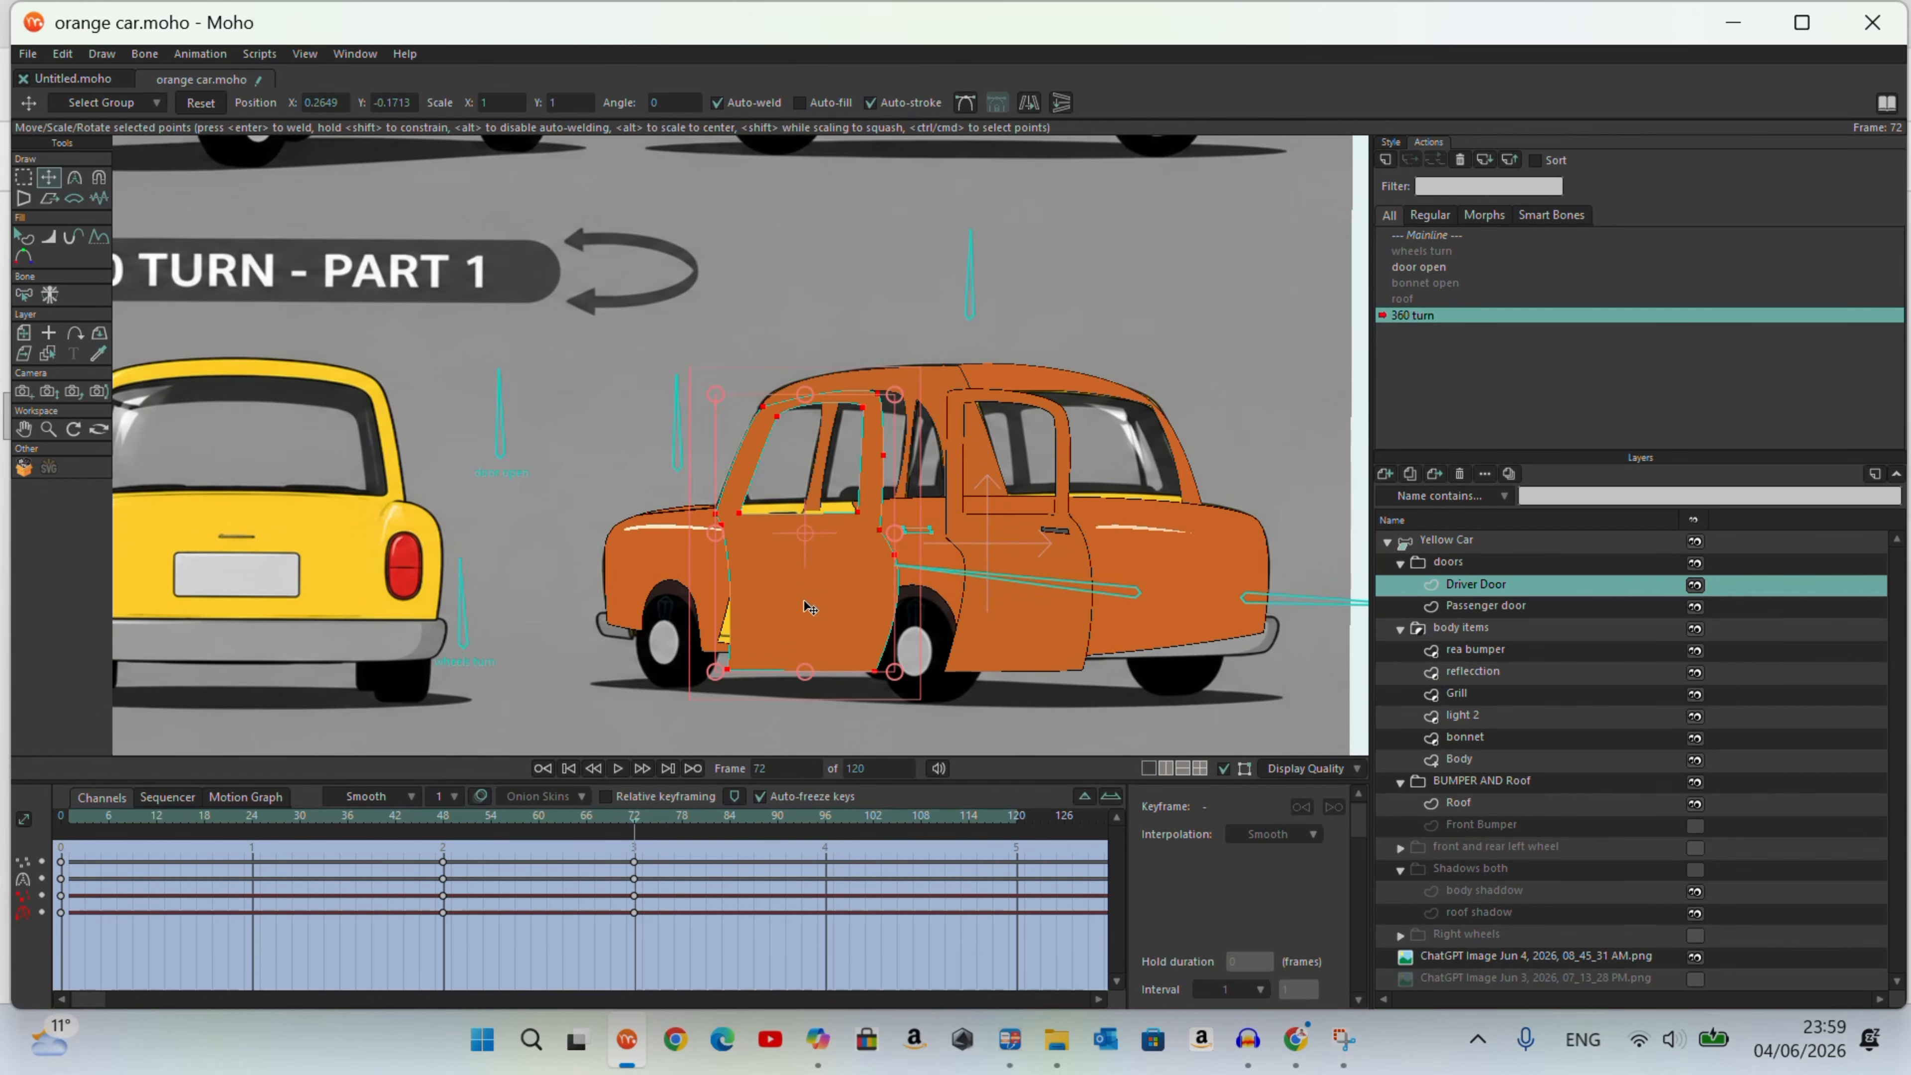
Step: Fit the Driver Door's upper frame and upper window corners to the car's front door opening at frame 72
{"action": "scroll", "coordinate": [902, 593], "scroll_direction": "up", "scroll_amount": 3}
{"action": "left_click_drag", "start_coordinate": [892, 493], "coordinate": [804, 489]}
{"action": "left_click_drag", "start_coordinate": [580, 500], "coordinate": [585, 500]}
{"action": "left_click_drag", "start_coordinate": [660, 295], "coordinate": [760, 276]}
{"action": "mouse_move", "coordinate": [756, 458]}
{"action": "left_mouse_down"}
{"action": "mouse_move", "coordinate": [728, 455]}
{"action": "mouse_move", "coordinate": [772, 477]}
{"action": "left_mouse_up"}
{"action": "left_click_drag", "start_coordinate": [790, 359], "coordinate": [772, 356]}
{"action": "left_click_drag", "start_coordinate": [782, 254], "coordinate": [688, 260]}
Step: Fit the Driver Door's lower window corners, bottom corners and rear edge to the front door opening
{"action": "left_click_drag", "start_coordinate": [772, 478], "coordinate": [753, 453]}
{"action": "left_click_drag", "start_coordinate": [611, 456], "coordinate": [616, 444]}
{"action": "left_click_drag", "start_coordinate": [597, 728], "coordinate": [572, 690]}
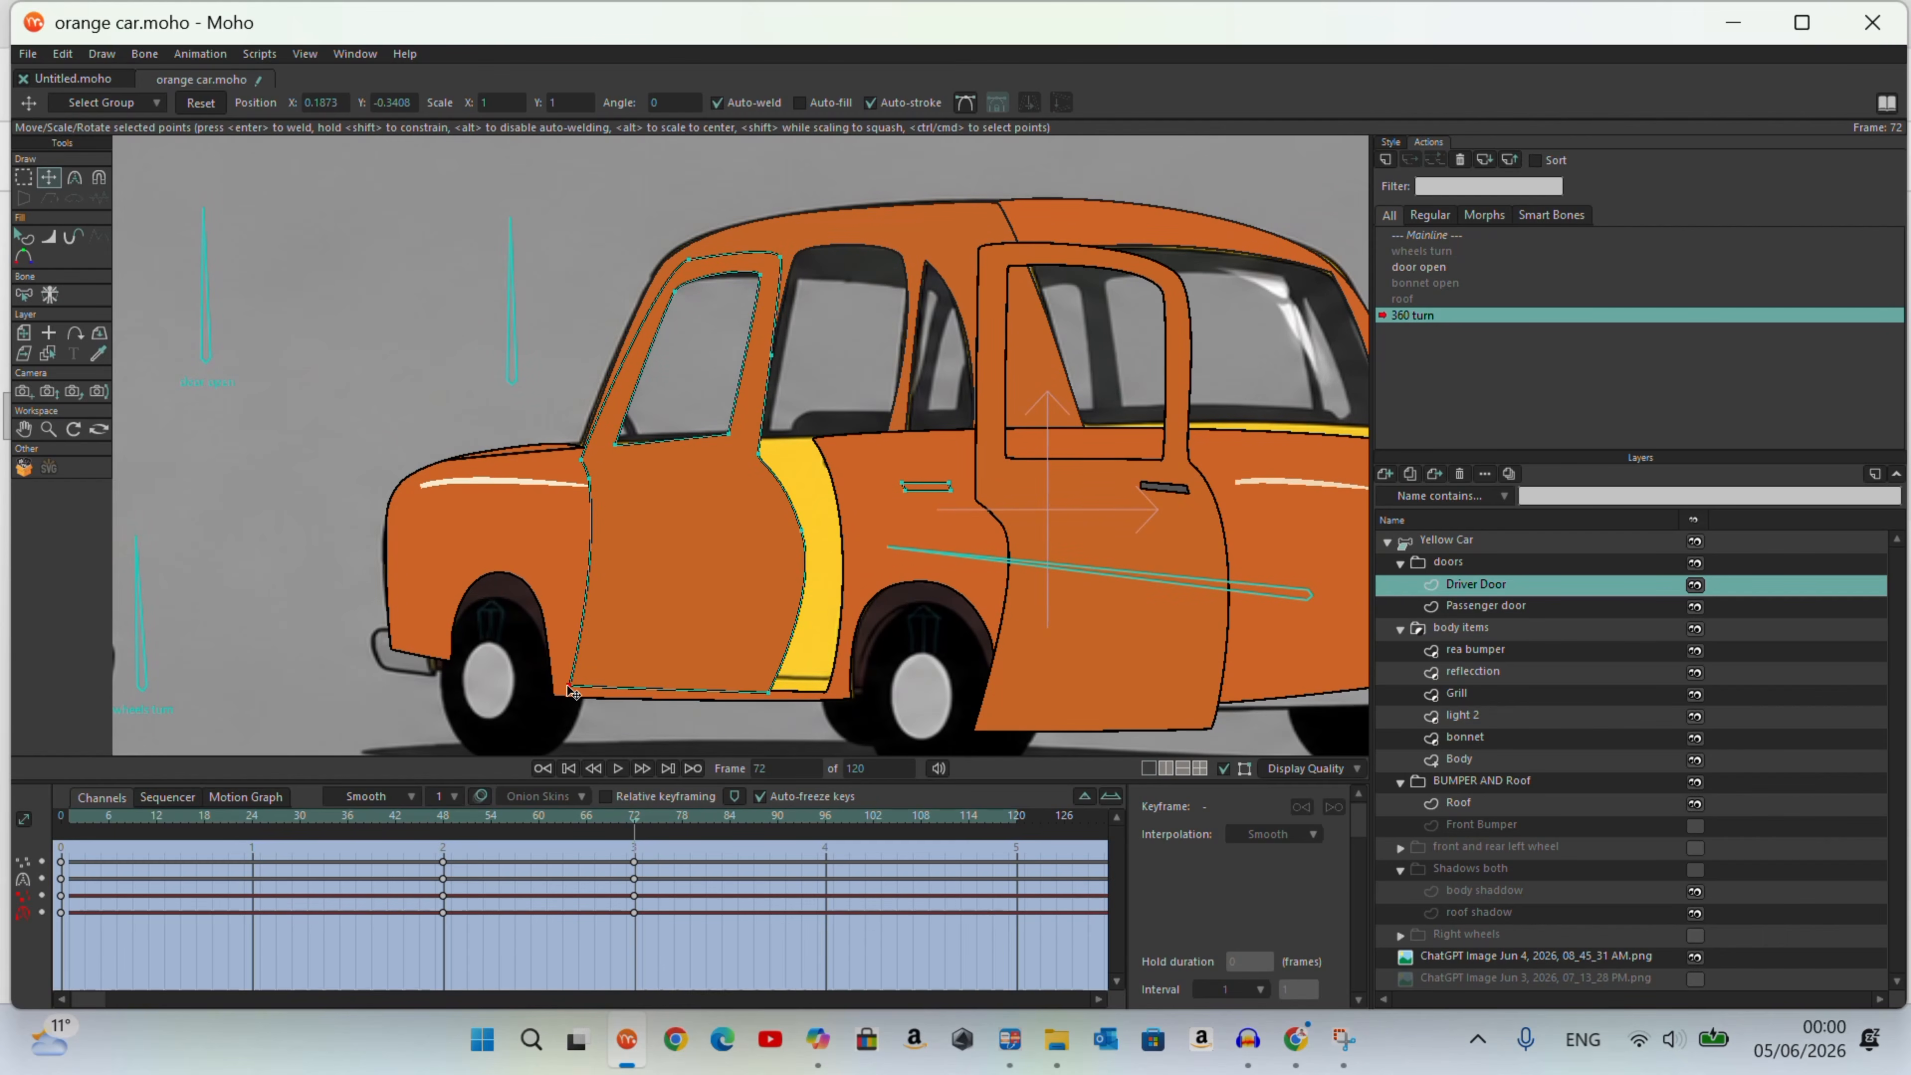
{"action": "left_click_drag", "start_coordinate": [796, 534], "coordinate": [753, 518]}
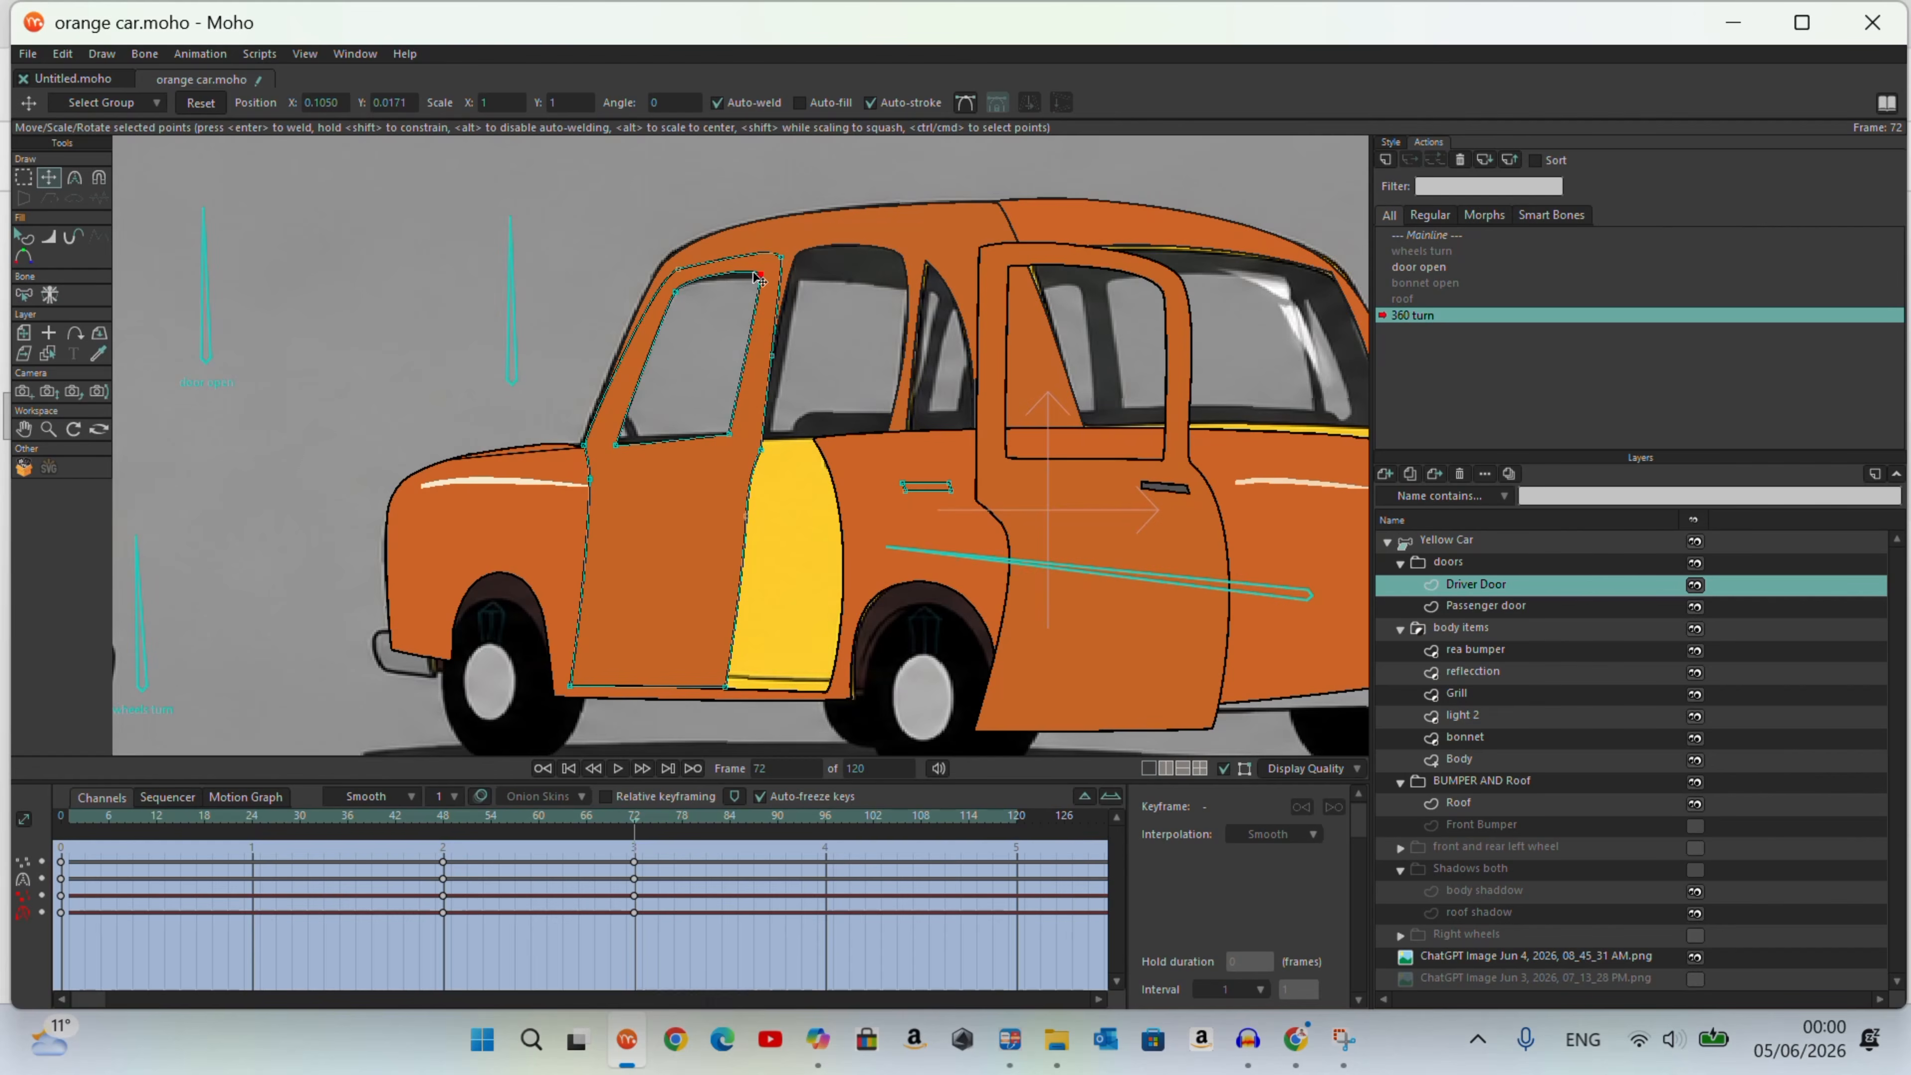
{"action": "left_click", "coordinate": [527, 857]}
{"action": "left_click", "coordinate": [634, 866]}
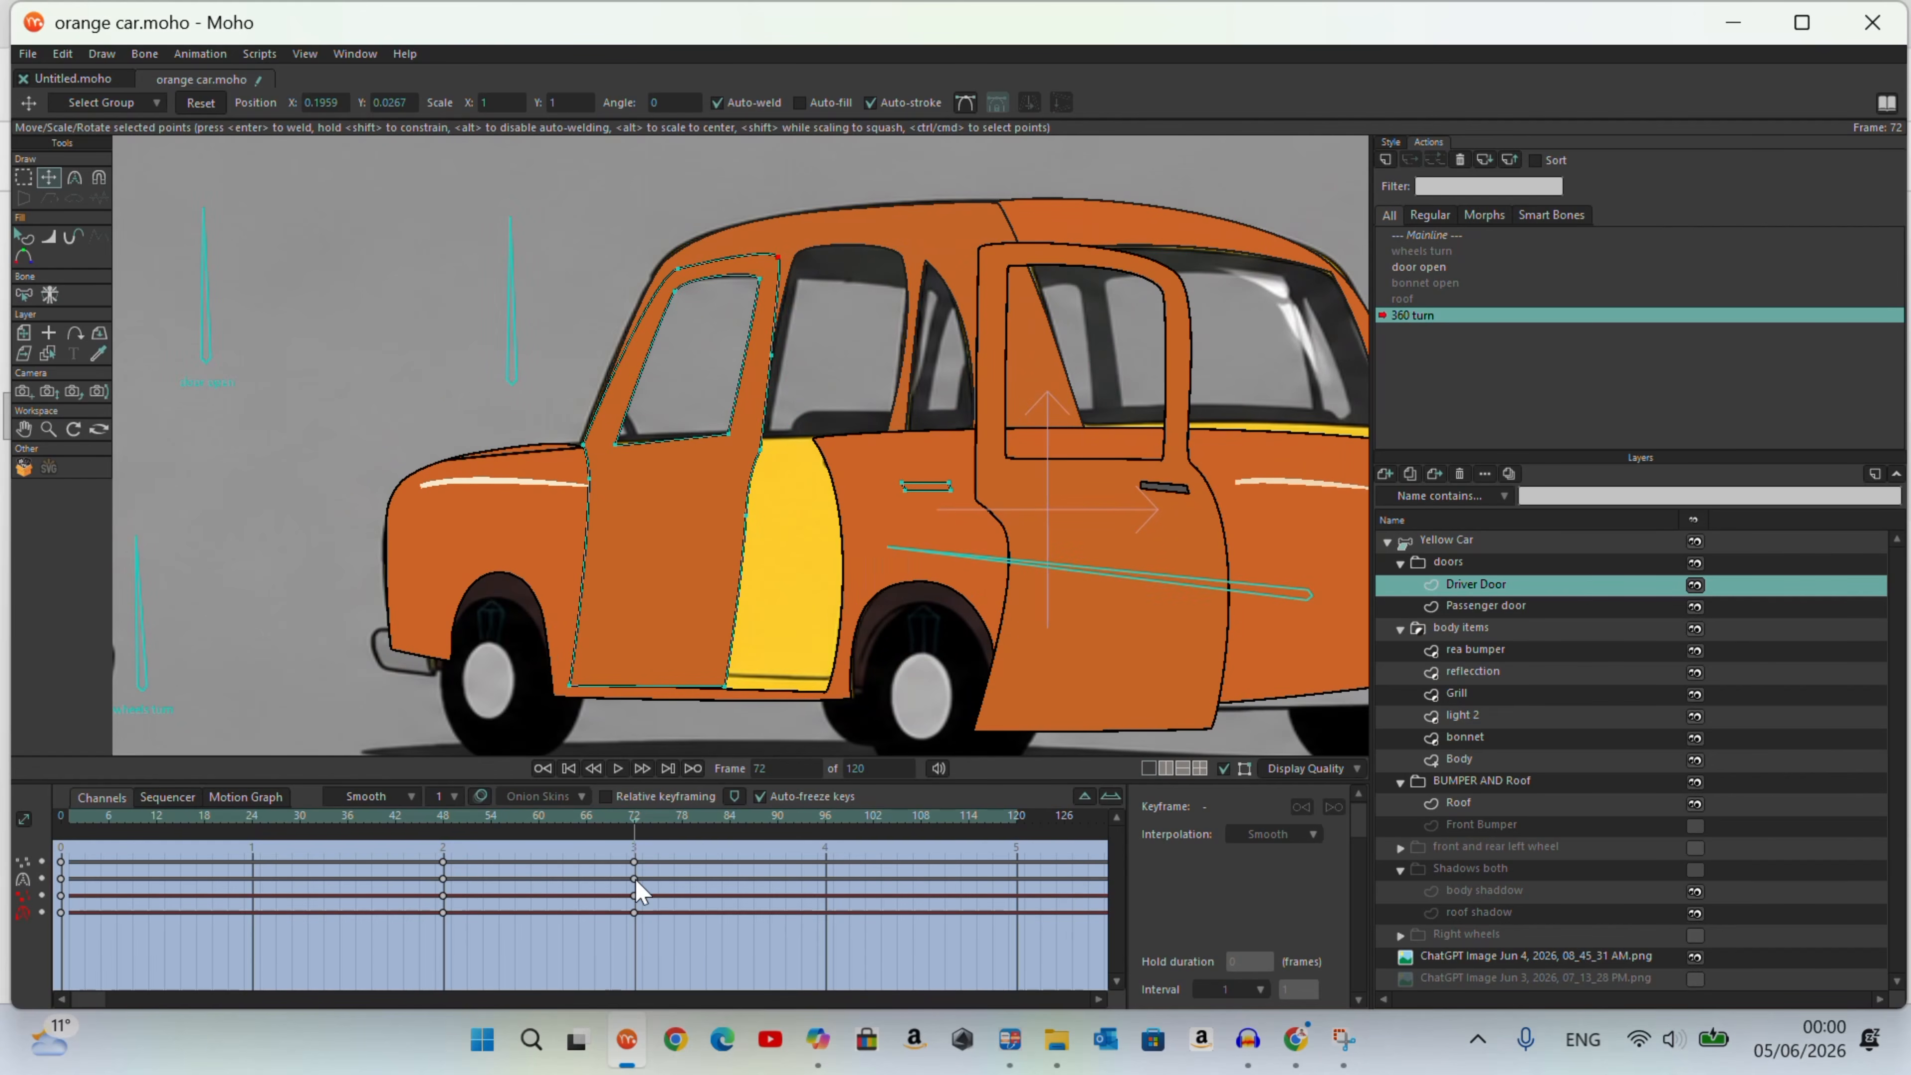
Step: Move the Driver Door's handle onto the door, below the window near its rear edge
{"action": "left_click_drag", "start_coordinate": [886, 494], "coordinate": [880, 490]}
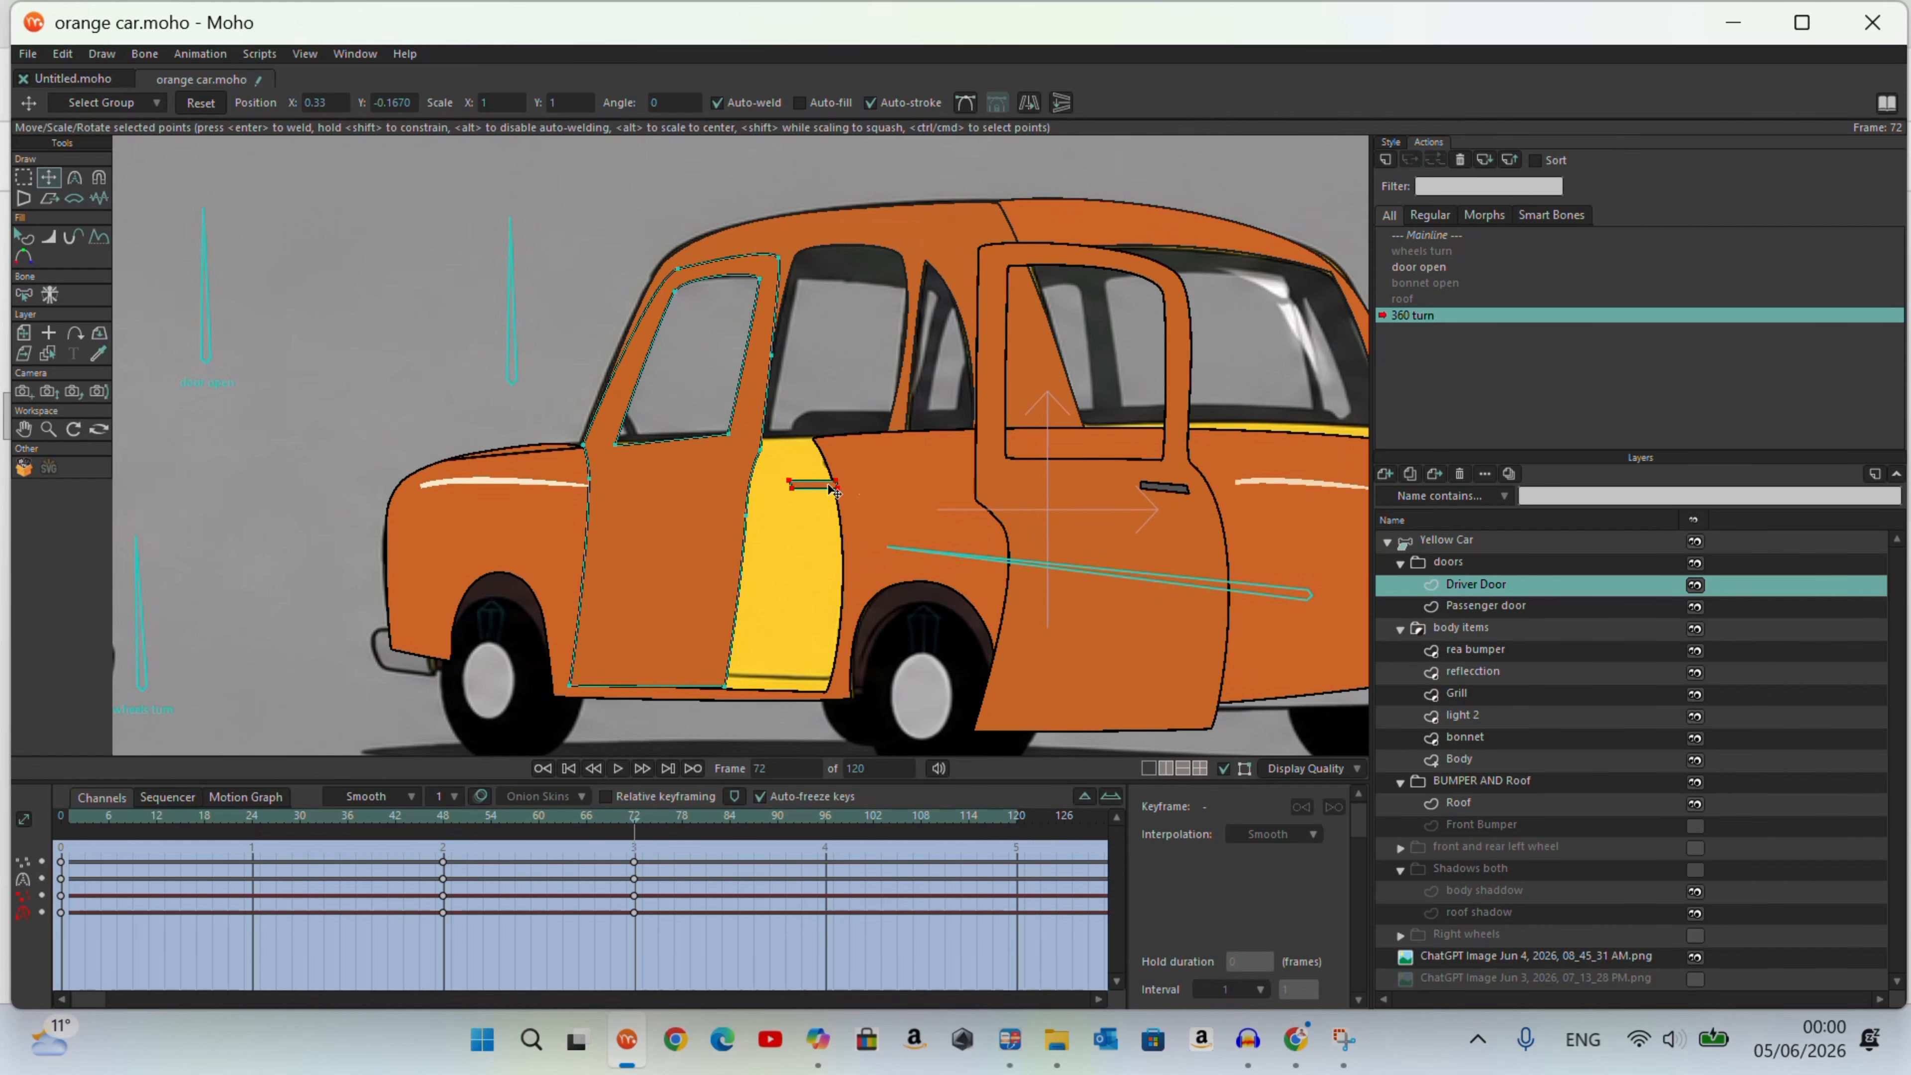
{"action": "scroll", "coordinate": [741, 465], "scroll_direction": "up", "scroll_amount": 5}
{"action": "left_click_drag", "start_coordinate": [755, 473], "coordinate": [701, 487]}
{"action": "scroll", "coordinate": [617, 460], "scroll_direction": "down", "scroll_amount": 5}
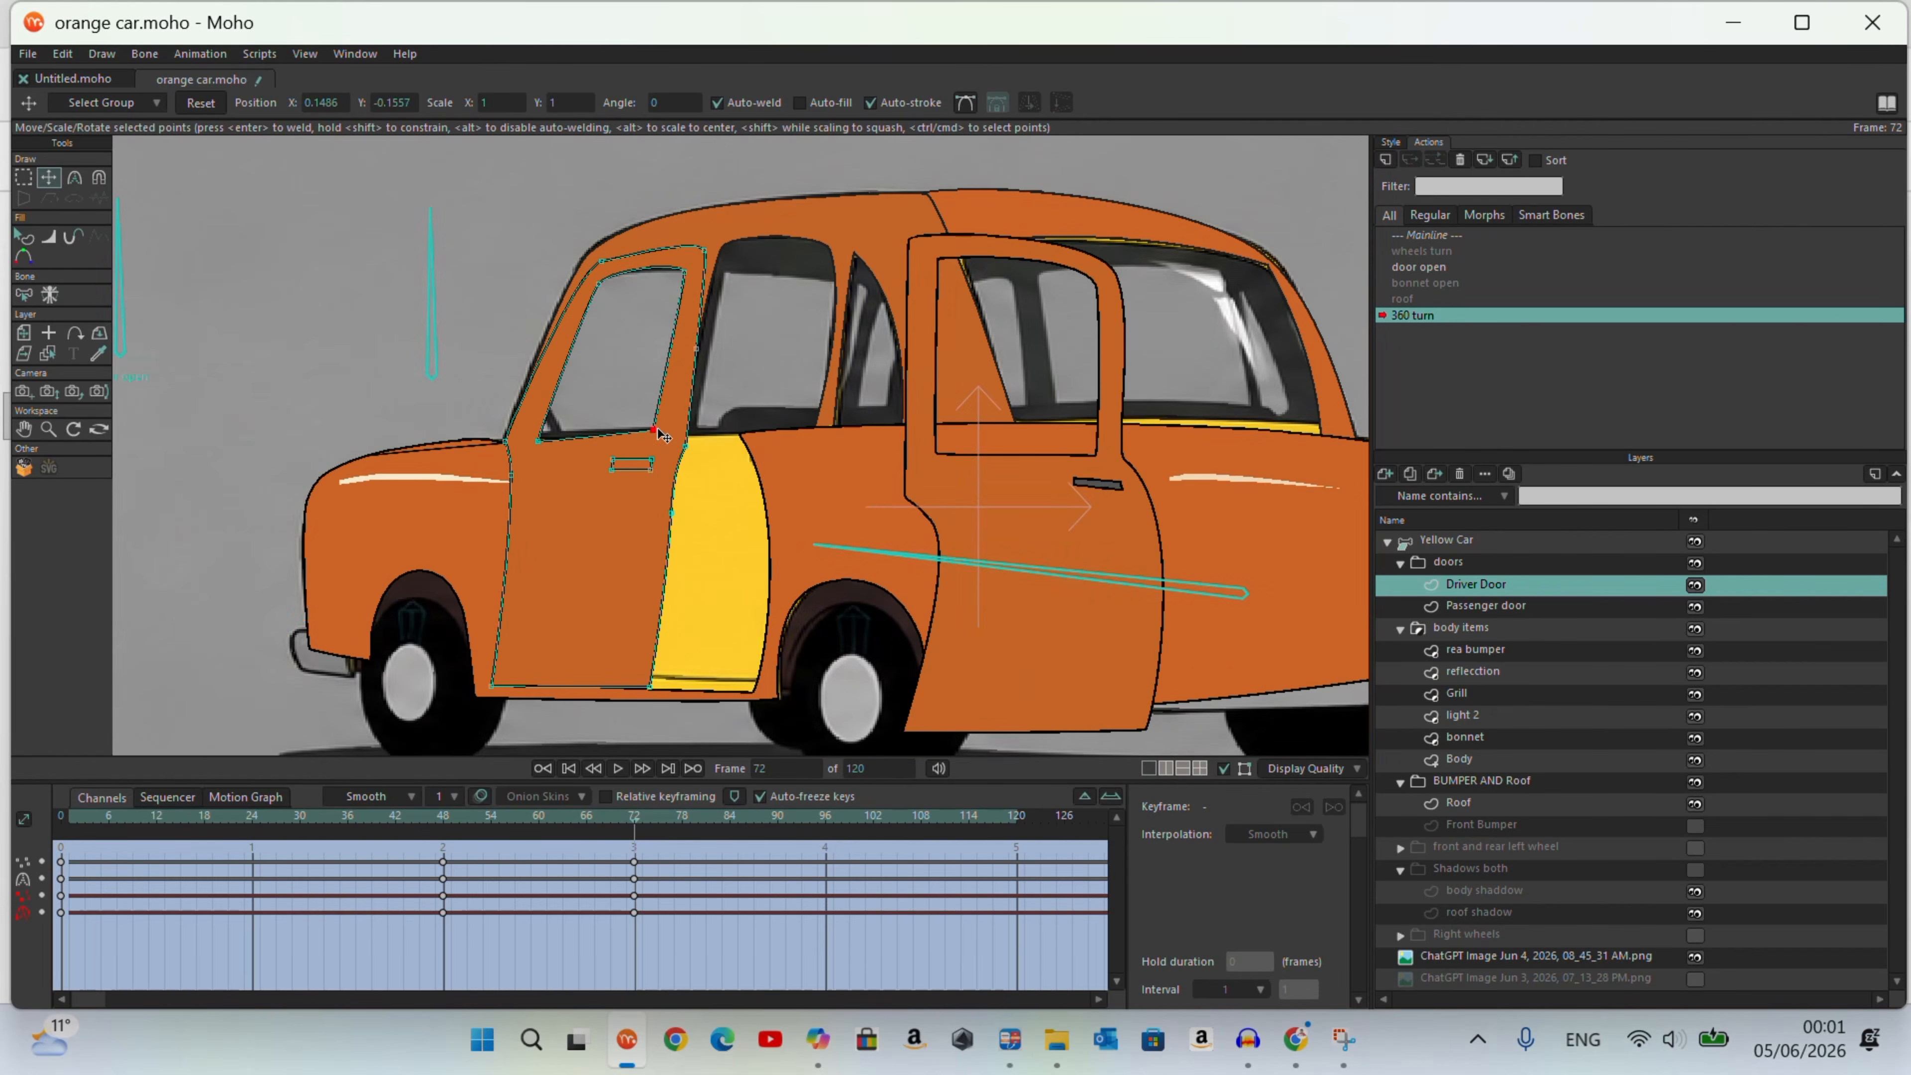
Step: Move the Passenger door to the rear door opening and fit its rear frame and rear window corners at frame 72
{"action": "left_click", "coordinate": [1010, 513]}
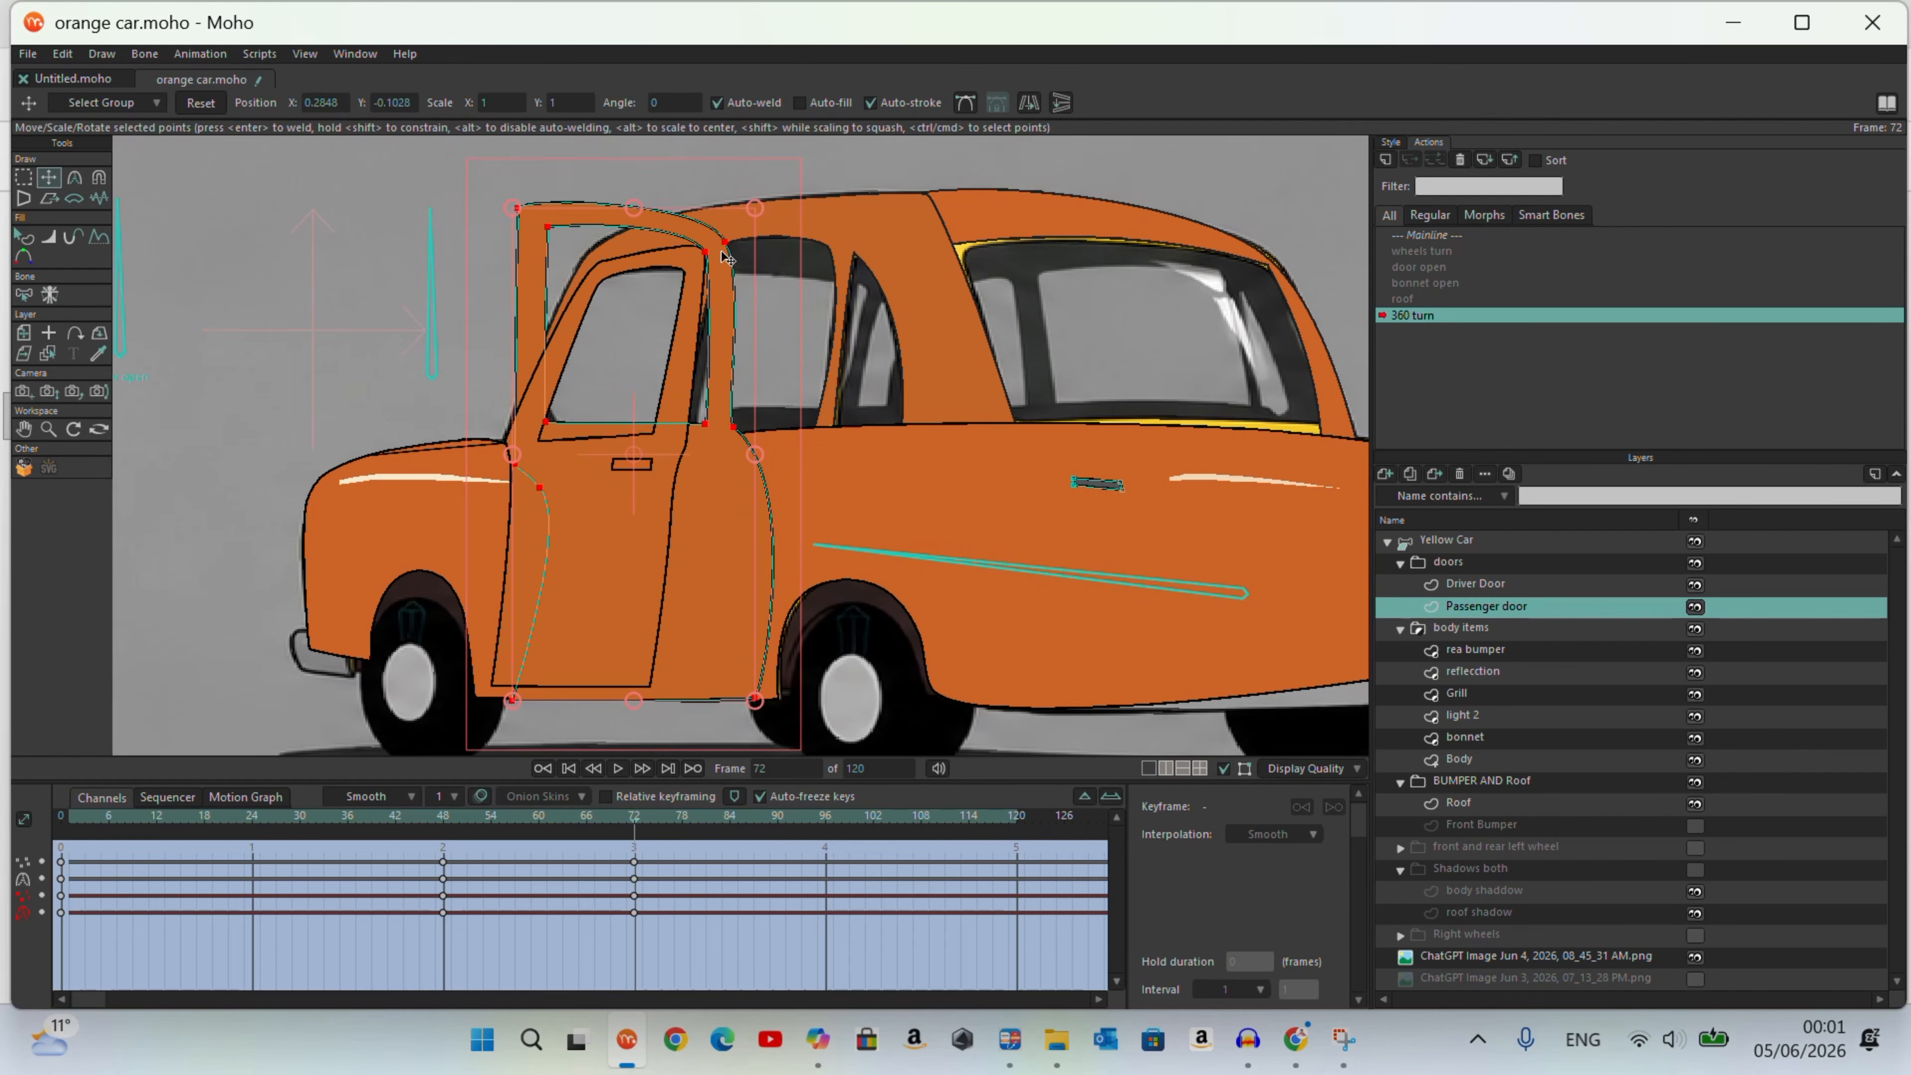
{"action": "left_click_drag", "start_coordinate": [747, 247], "coordinate": [837, 257]}
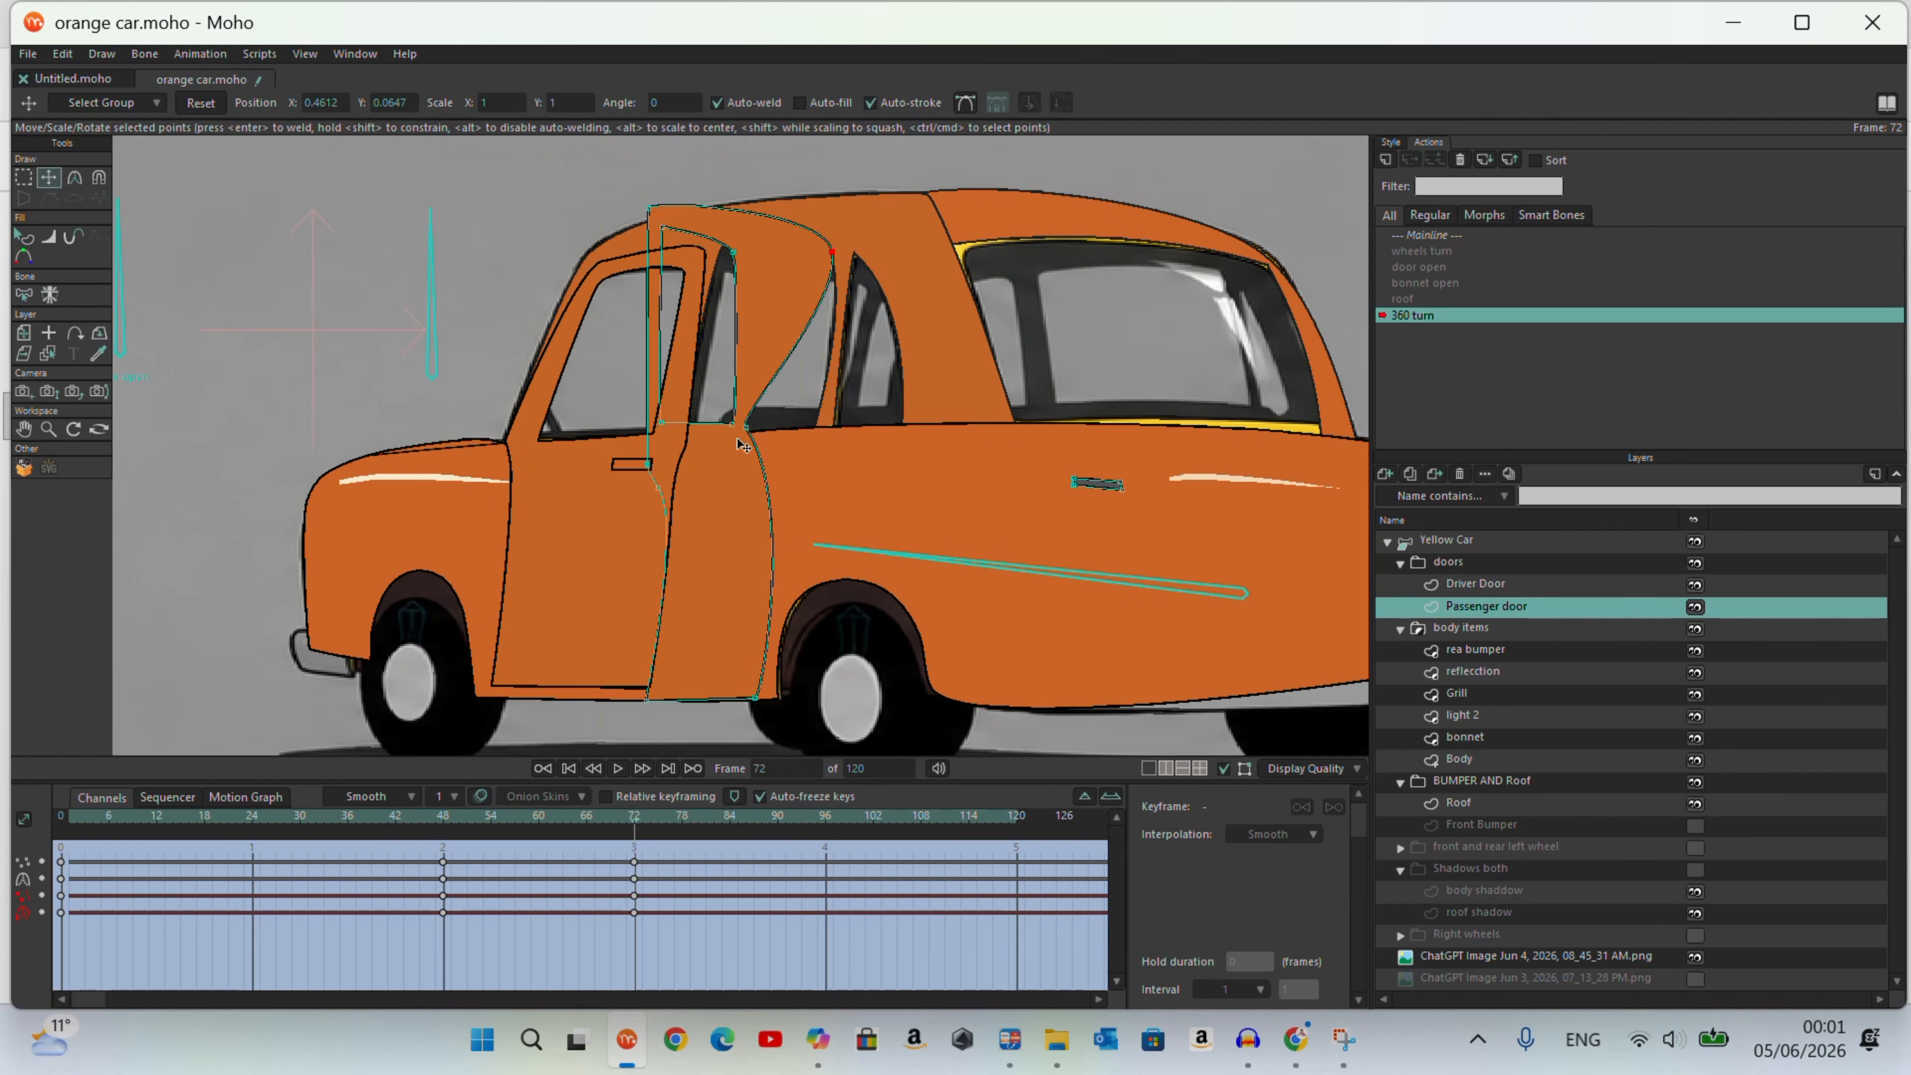
{"action": "left_click_drag", "start_coordinate": [817, 422], "coordinate": [828, 420]}
{"action": "left_click_drag", "start_coordinate": [733, 252], "coordinate": [821, 259]}
{"action": "left_click_drag", "start_coordinate": [732, 424], "coordinate": [805, 423]}
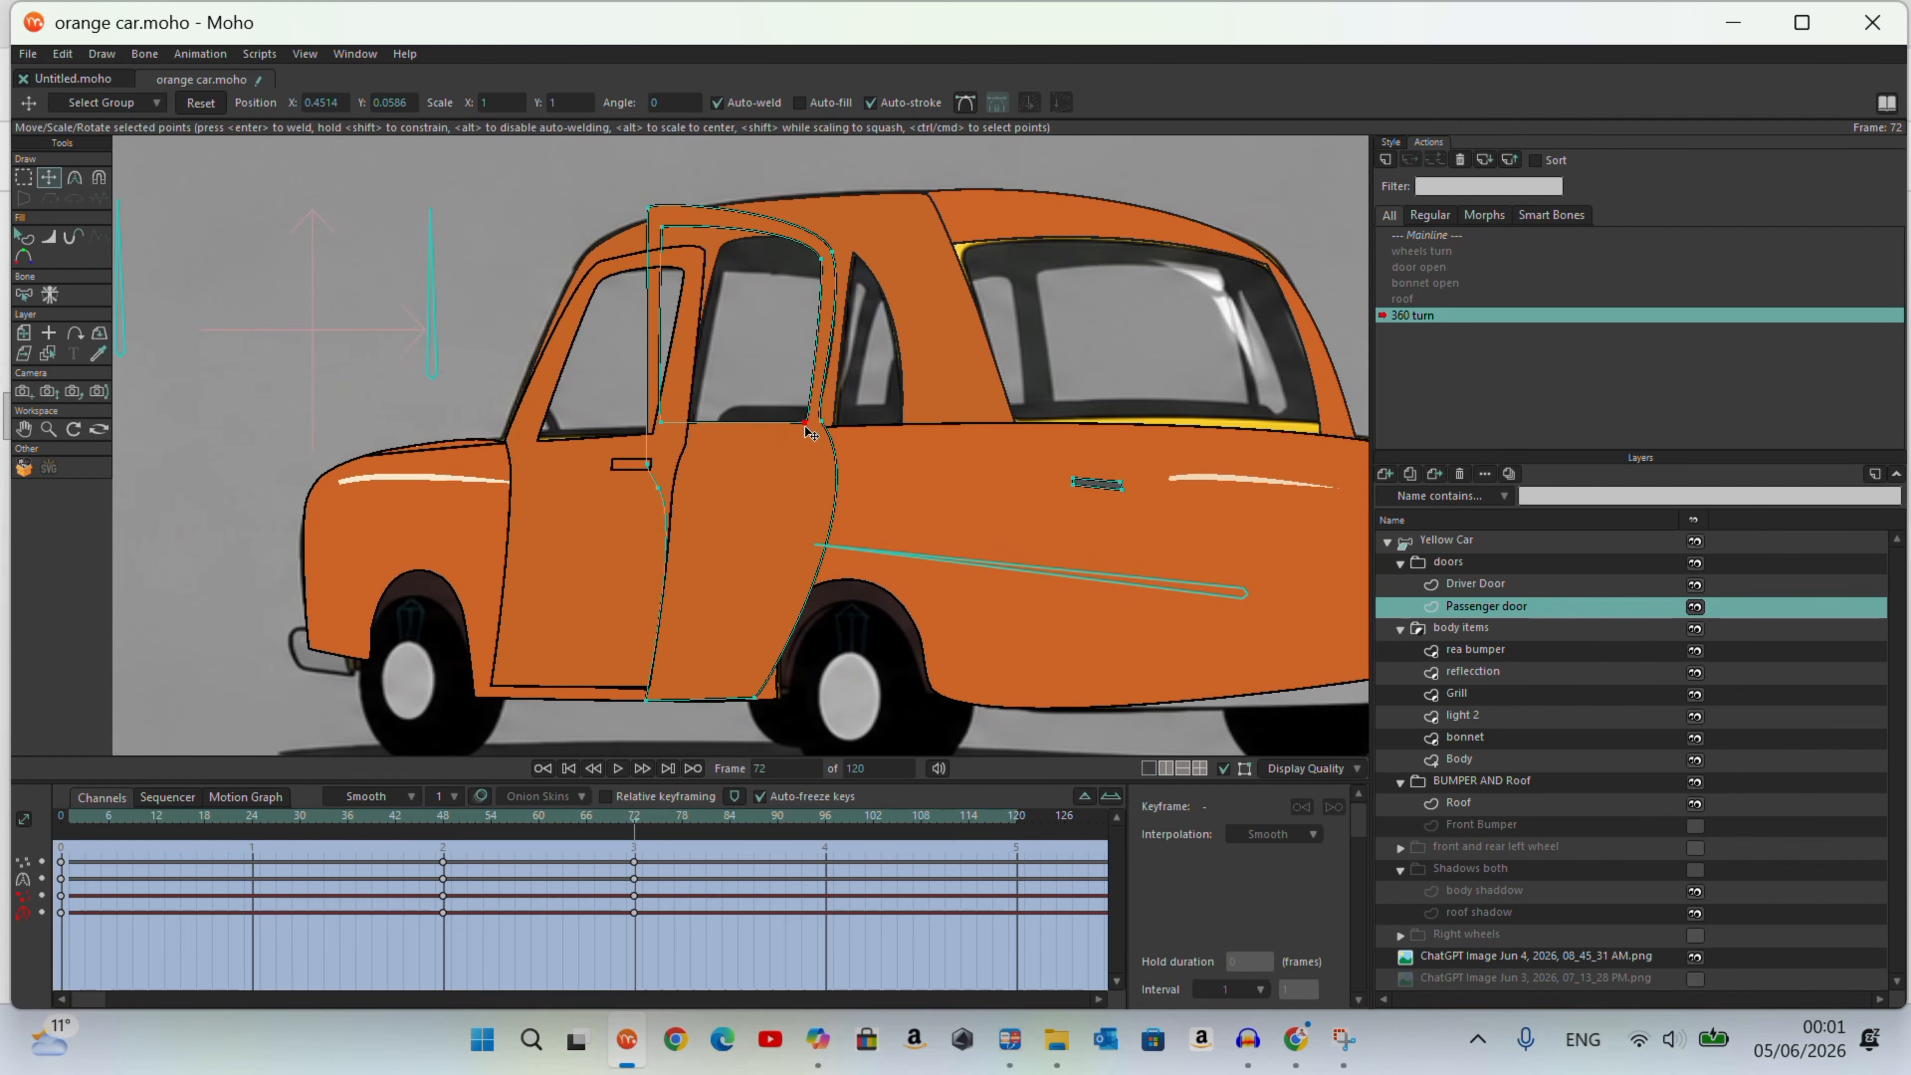
Step: Fit the Passenger door's front top corner and front window corners to the middle pillar
{"action": "left_click_drag", "start_coordinate": [649, 205], "coordinate": [707, 254]}
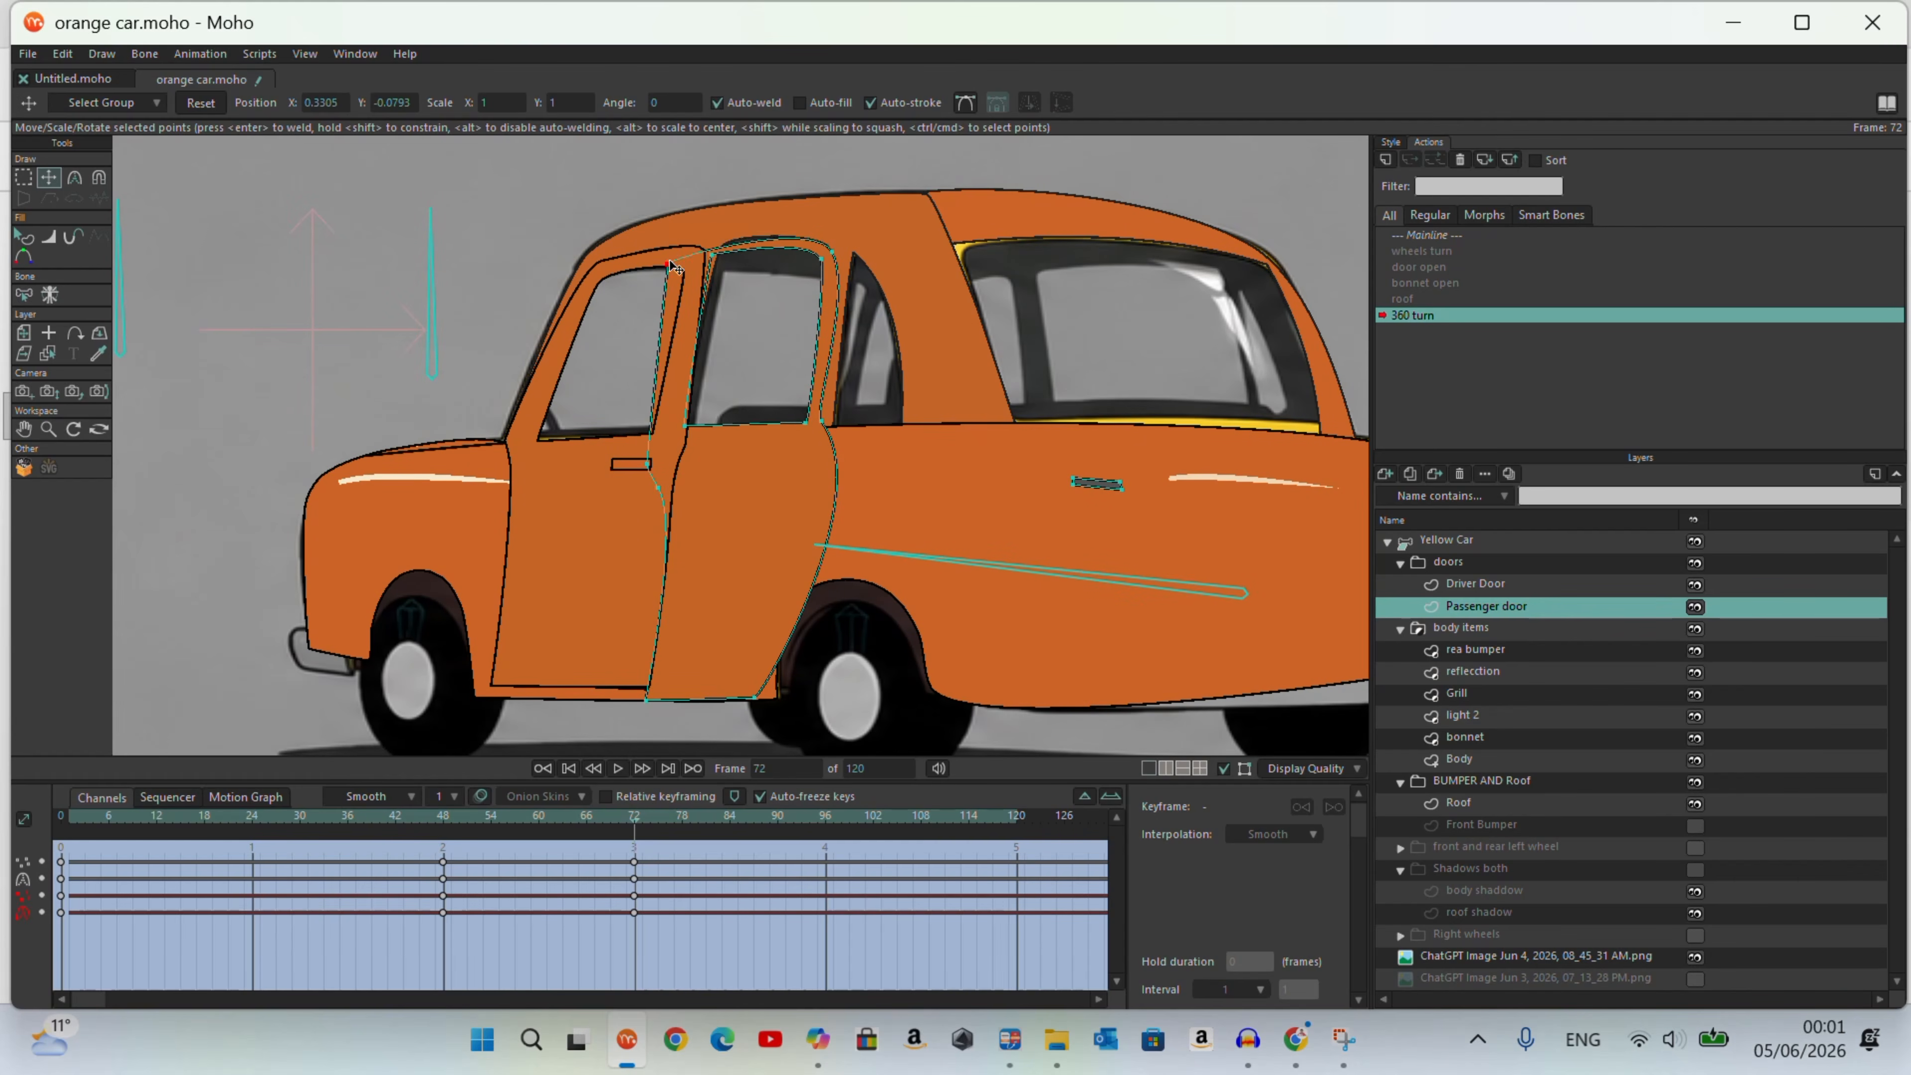
{"action": "left_click_drag", "start_coordinate": [672, 249], "coordinate": [719, 261]}
{"action": "left_click_drag", "start_coordinate": [688, 423], "coordinate": [666, 446]}
Step: Refine the Driver Door's rear edge and top rear corner where it meets the Passenger door
{"action": "left_click", "coordinate": [1476, 584]}
{"action": "left_click_drag", "start_coordinate": [696, 346], "coordinate": [681, 348]}
{"action": "left_click", "coordinate": [700, 249]}
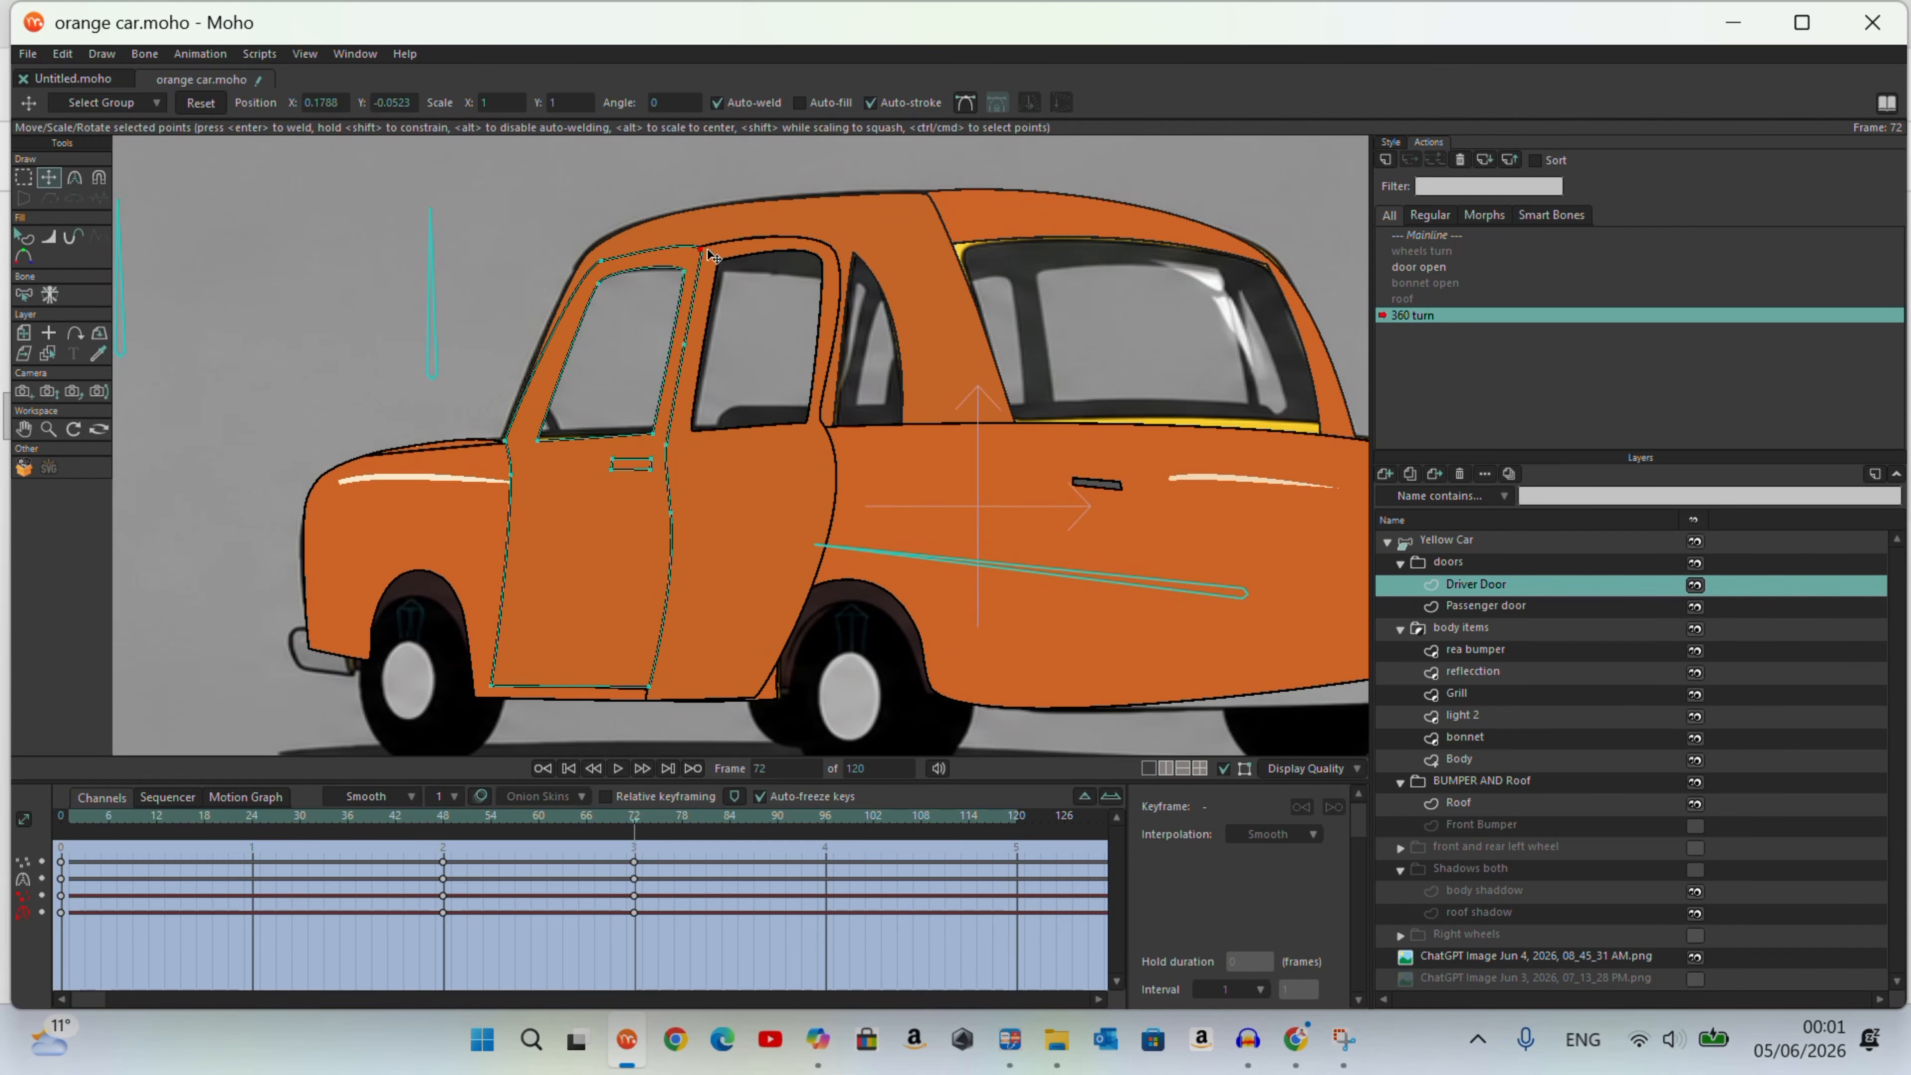
Step: Refine the Passenger door's lower rear corner, rear belt-line point and two upper corners
{"action": "left_click", "coordinate": [1486, 606]}
{"action": "left_click_drag", "start_coordinate": [757, 698], "coordinate": [755, 686]}
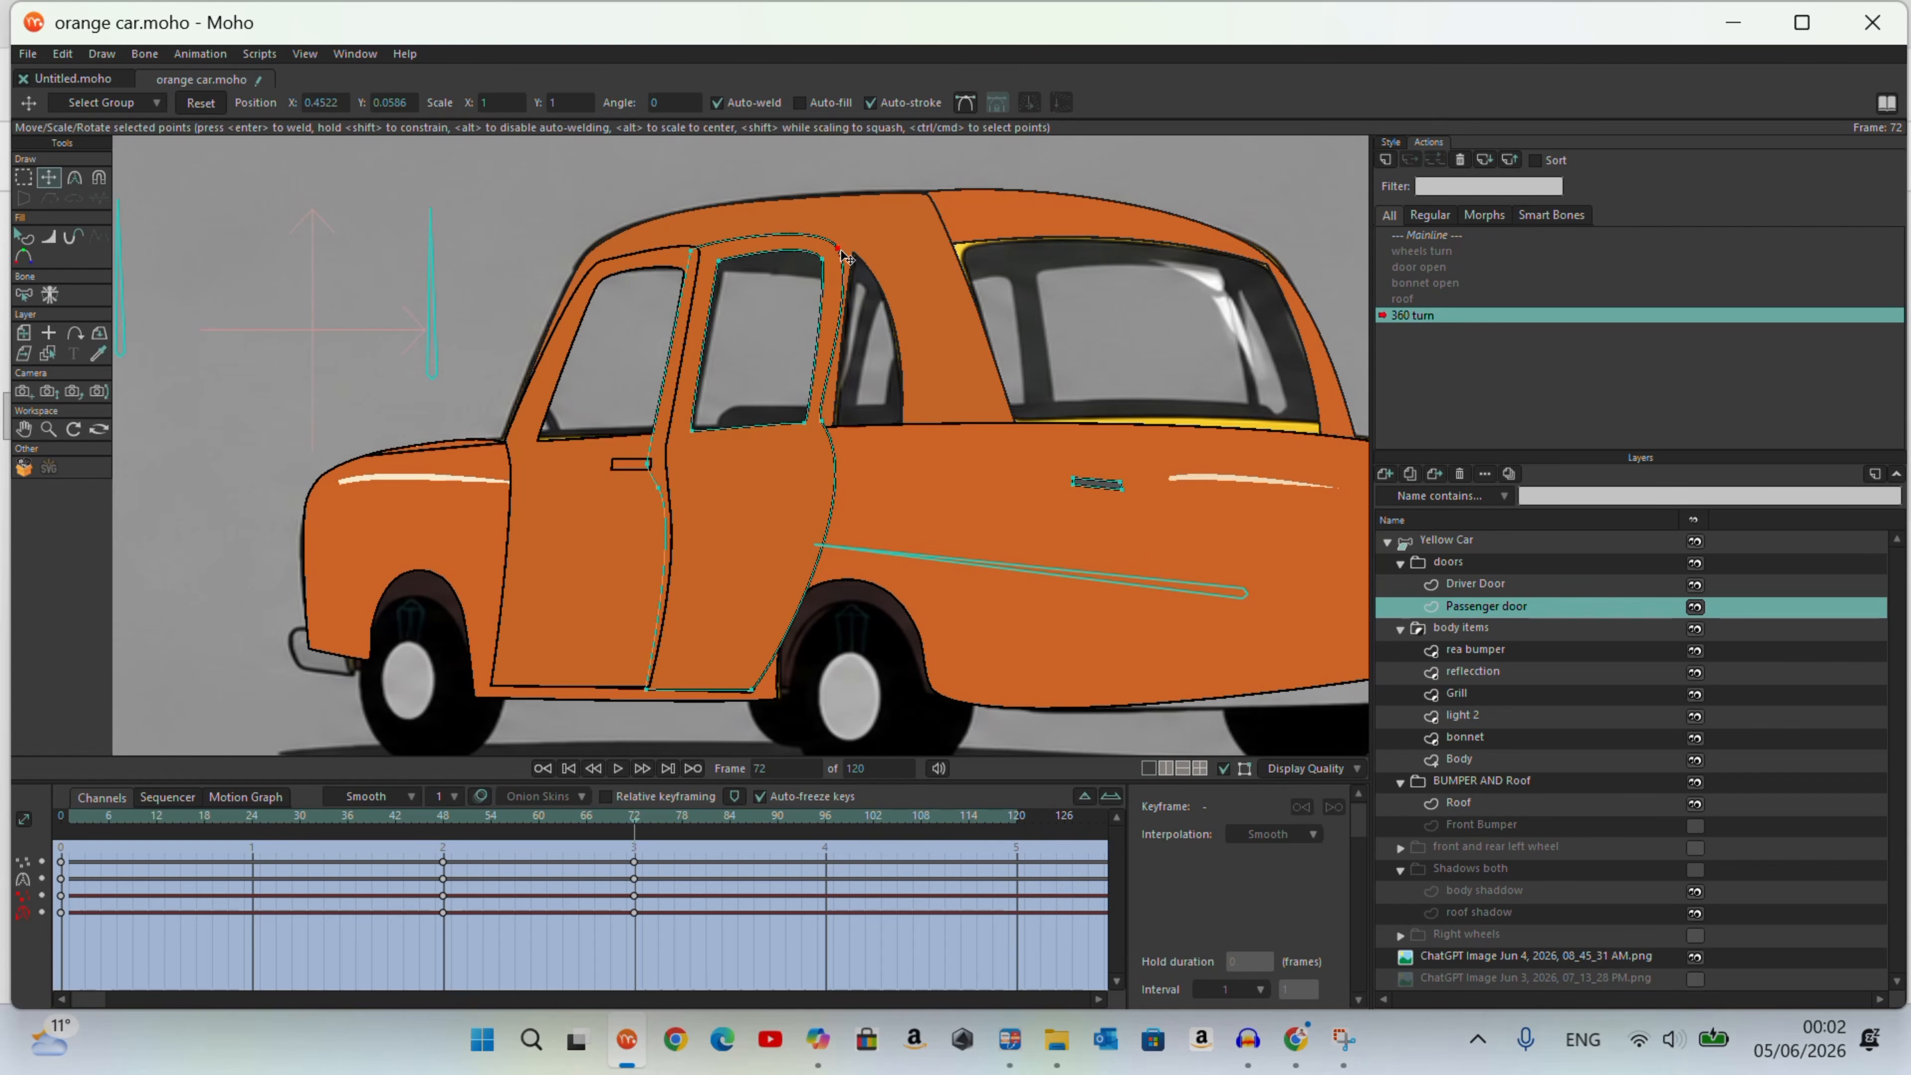
{"action": "left_click", "coordinate": [78, 181]}
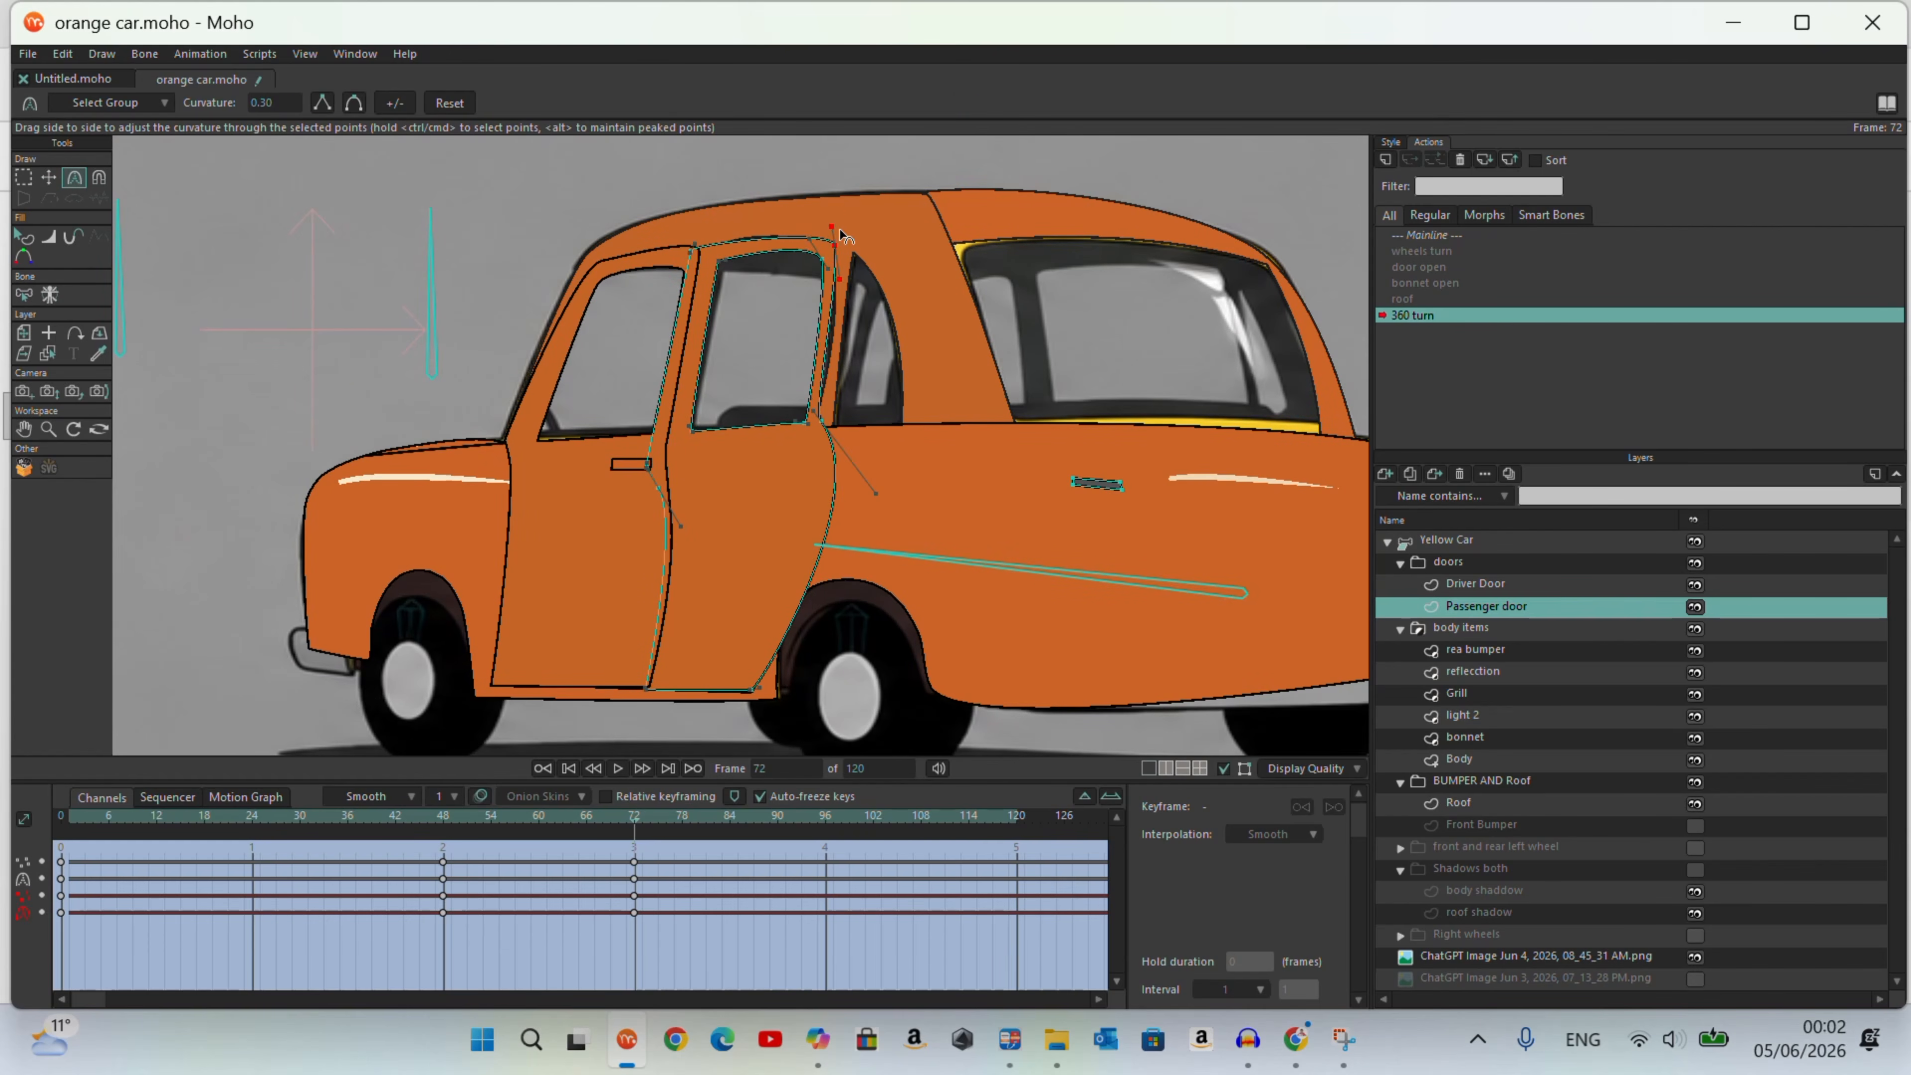
{"action": "left_click", "coordinate": [48, 178]}
{"action": "scroll", "coordinate": [835, 260], "scroll_direction": "up", "scroll_amount": 3}
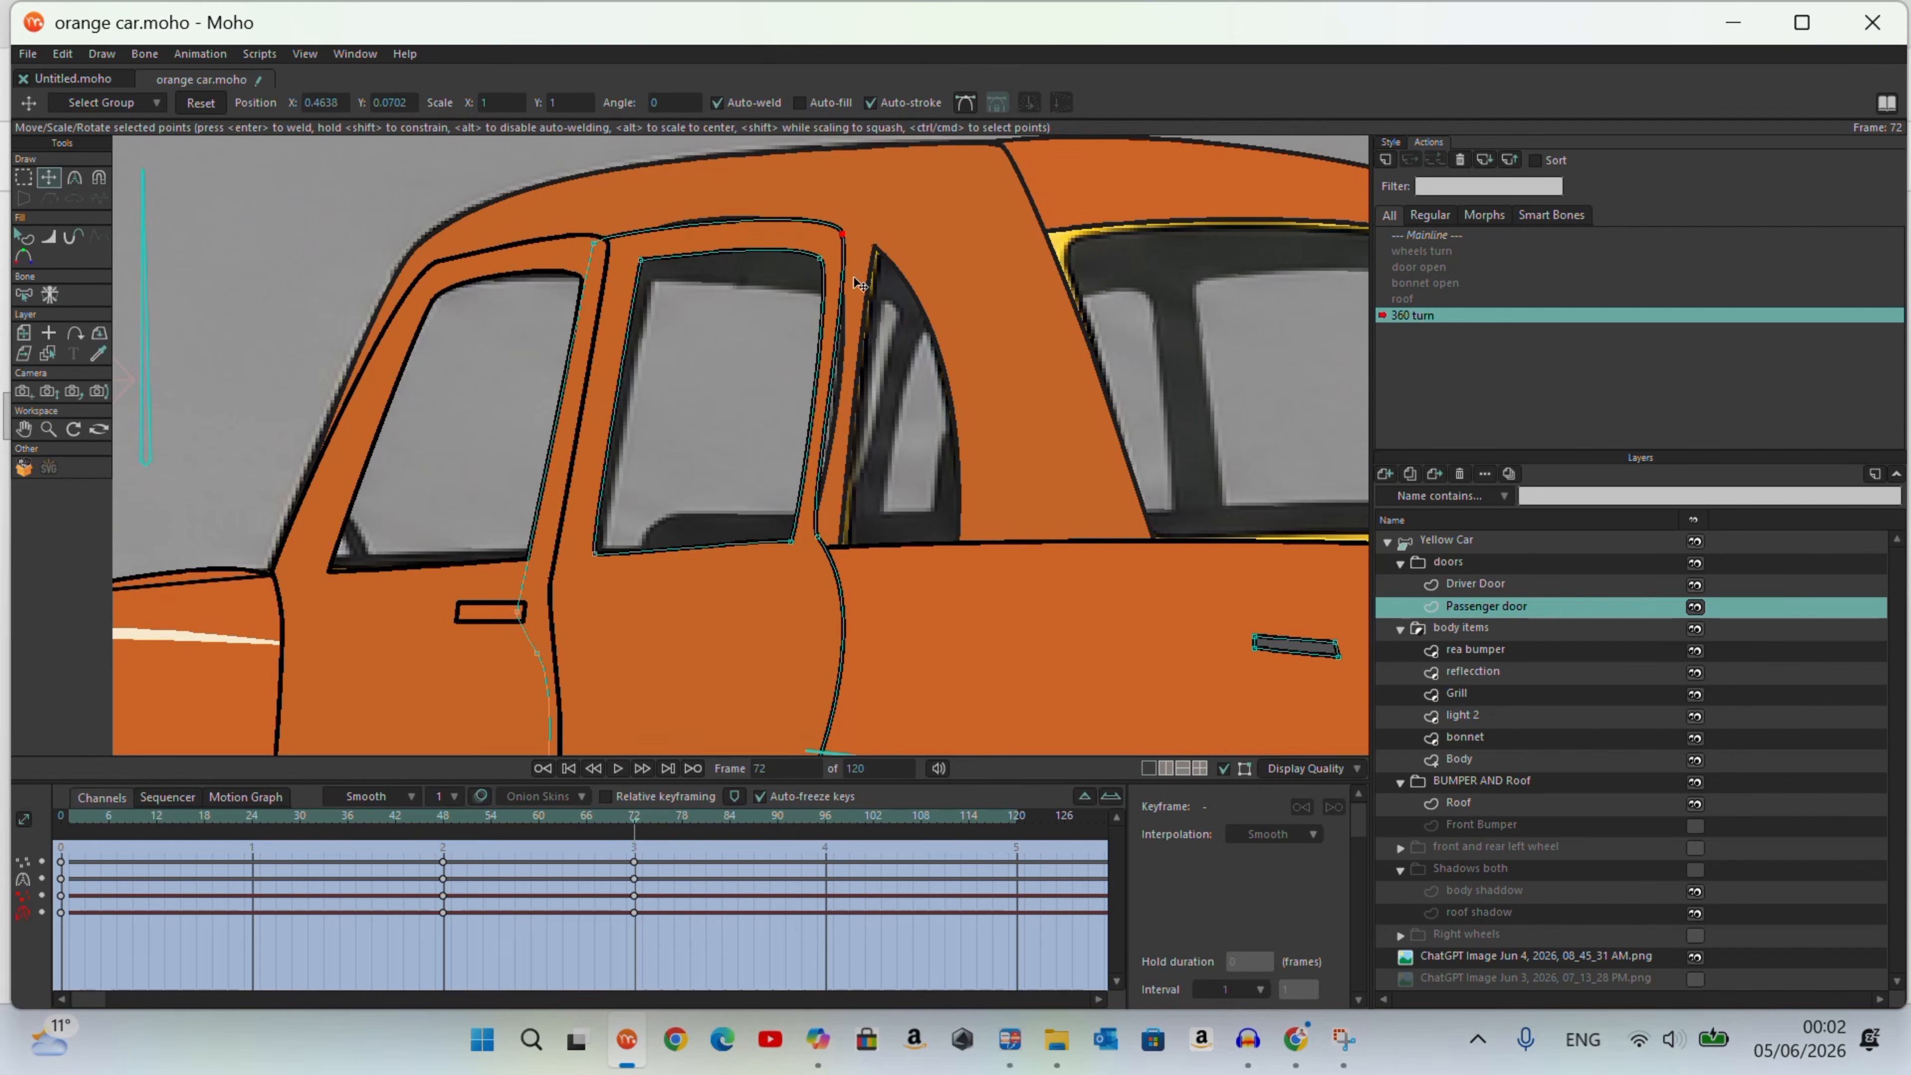
{"action": "left_click_drag", "start_coordinate": [818, 538], "coordinate": [826, 547]}
{"action": "left_click_drag", "start_coordinate": [593, 242], "coordinate": [601, 232]}
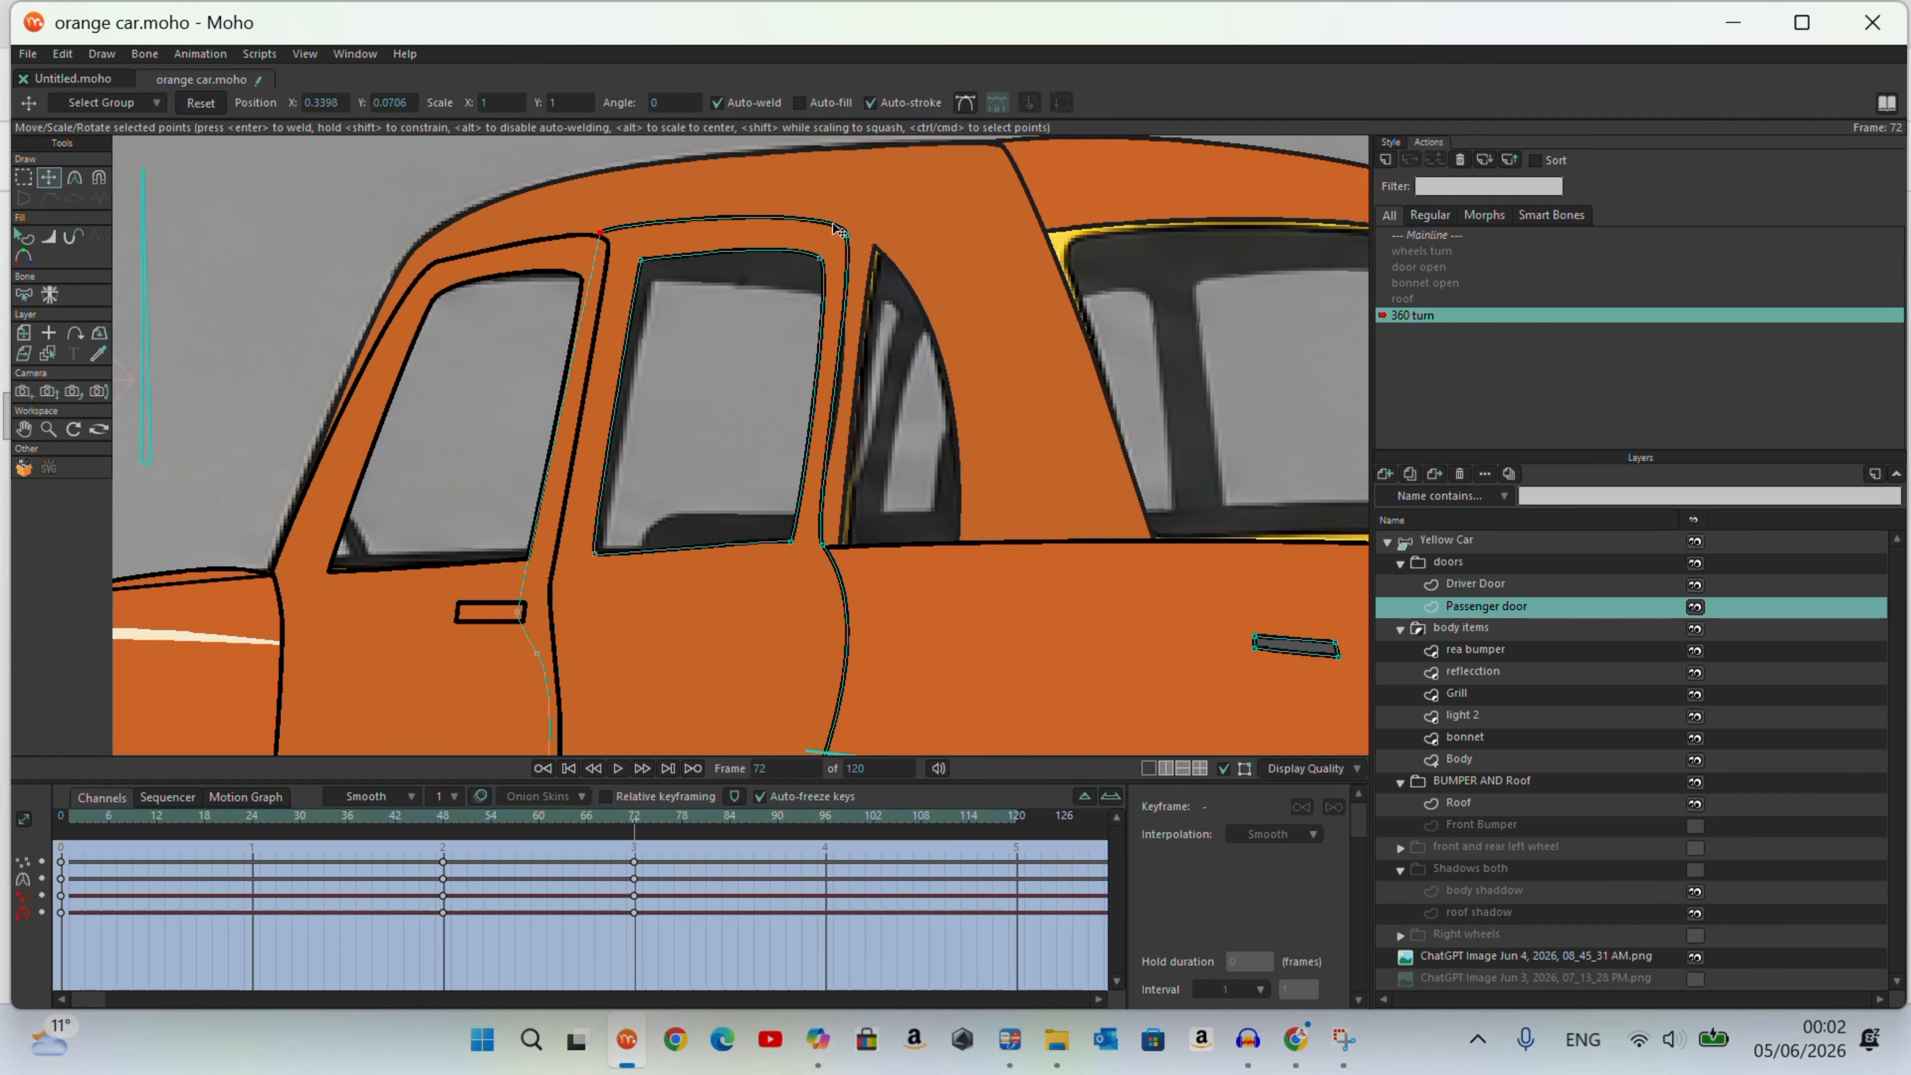
Step: Adjust the curvature of the Passenger door's rear and front edges and check the turn up to frame 72
{"action": "scroll", "coordinate": [731, 247], "scroll_direction": "down", "scroll_amount": 4}
{"action": "left_click_drag", "start_coordinate": [730, 641], "coordinate": [723, 638]}
{"action": "left_click", "coordinate": [75, 177]}
{"action": "left_click_drag", "start_coordinate": [834, 464], "coordinate": [745, 433]}
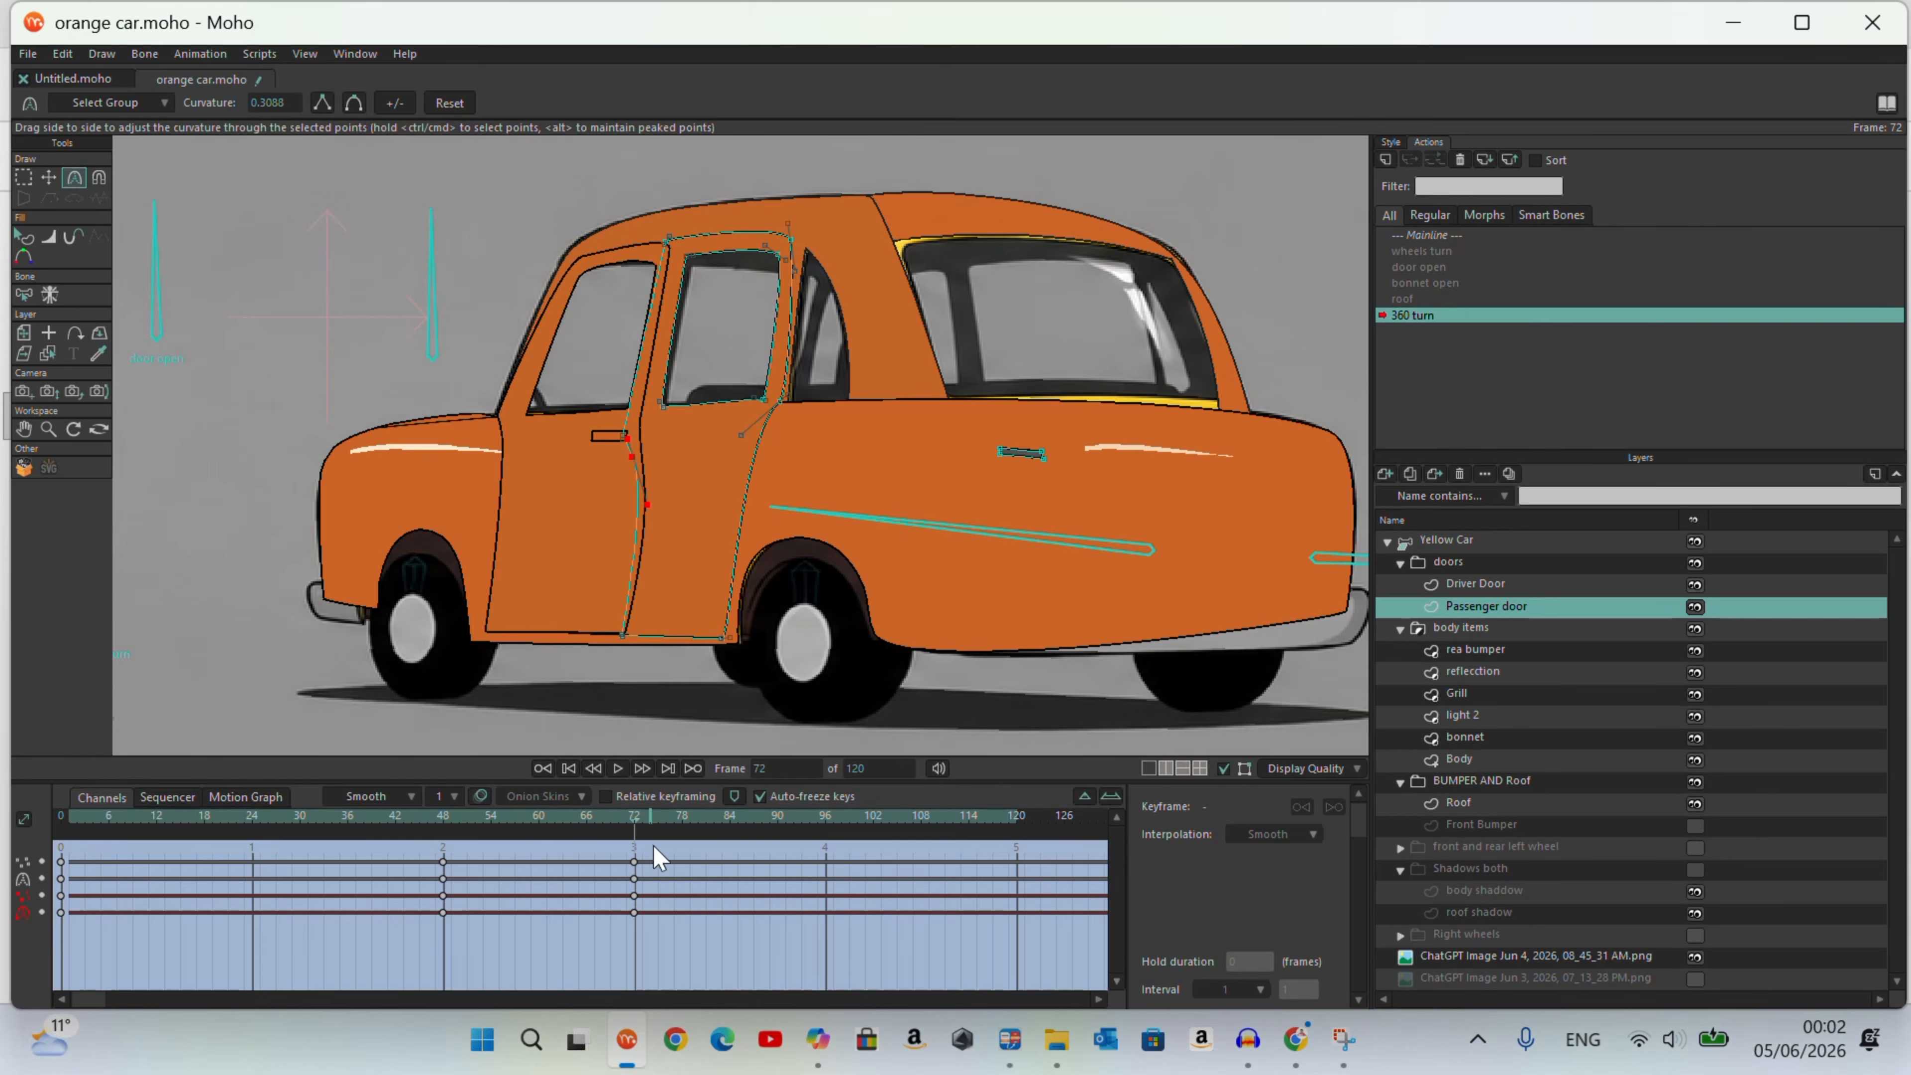
{"action": "left_click", "coordinate": [205, 847]}
{"action": "left_click_drag", "start_coordinate": [212, 858], "coordinate": [634, 908]}
{"action": "left_click", "coordinate": [48, 178]}
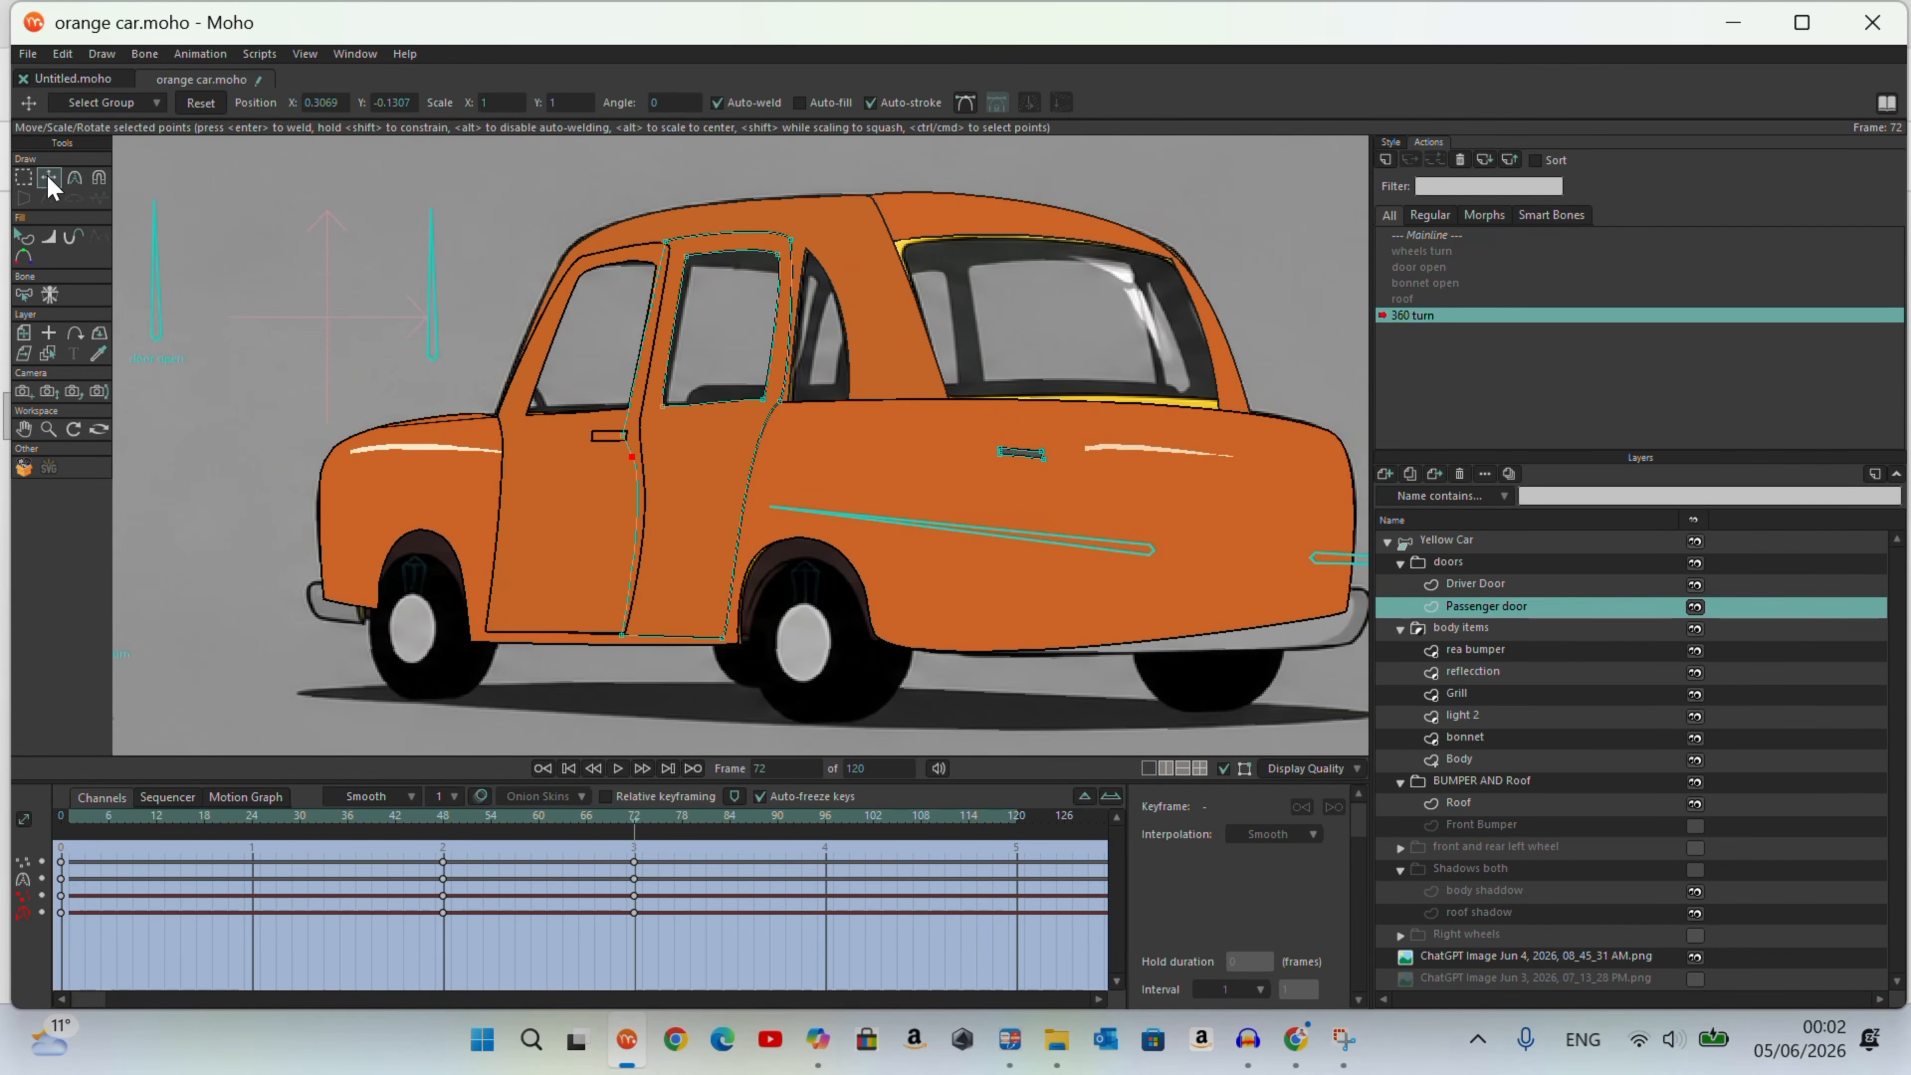
Step: Move the Passenger door's handle onto the door below its window and straighten its shape
{"action": "scroll", "coordinate": [1028, 454], "scroll_direction": "up", "scroll_amount": 2}
{"action": "left_click", "coordinate": [1028, 452]}
{"action": "left_click_drag", "start_coordinate": [1028, 453], "coordinate": [607, 448]}
{"action": "scroll", "coordinate": [598, 410], "scroll_direction": "up", "scroll_amount": 6}
{"action": "left_click_drag", "start_coordinate": [782, 453], "coordinate": [762, 424]}
{"action": "left_click_drag", "start_coordinate": [604, 450], "coordinate": [603, 432]}
{"action": "left_click_drag", "start_coordinate": [595, 407], "coordinate": [620, 398]}
{"action": "scroll", "coordinate": [722, 487], "scroll_direction": "down", "scroll_amount": 3}
{"action": "left_click", "coordinate": [722, 451]}
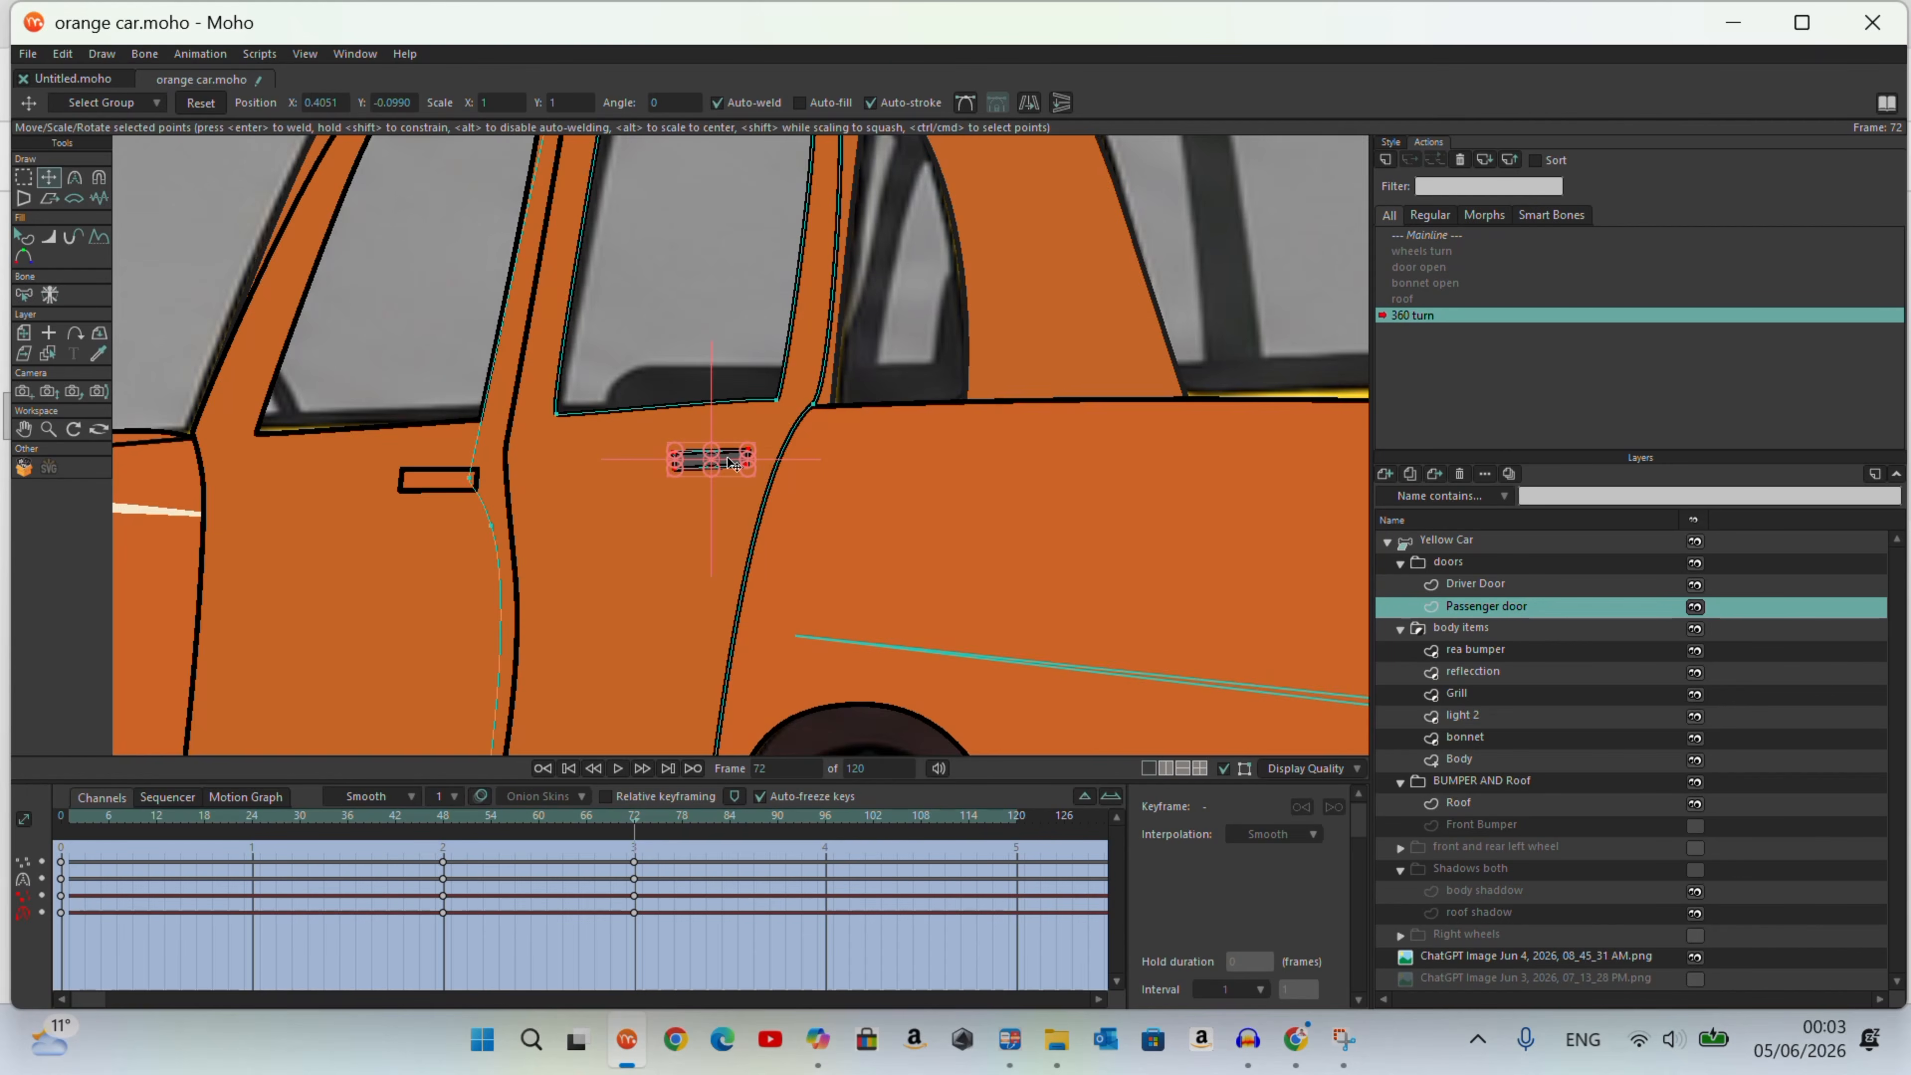
Step: Check the turn around frame 72 and refine the Driver Door's front belt-line and window corner points
{"action": "scroll", "coordinate": [677, 504], "scroll_direction": "down", "scroll_amount": 4}
{"action": "left_click_drag", "start_coordinate": [670, 911], "coordinate": [644, 990]}
{"action": "scroll", "coordinate": [533, 391], "scroll_direction": "up", "scroll_amount": 3}
{"action": "scroll", "coordinate": [529, 389], "scroll_direction": "up", "scroll_amount": 3}
{"action": "left_click", "coordinate": [438, 581]}
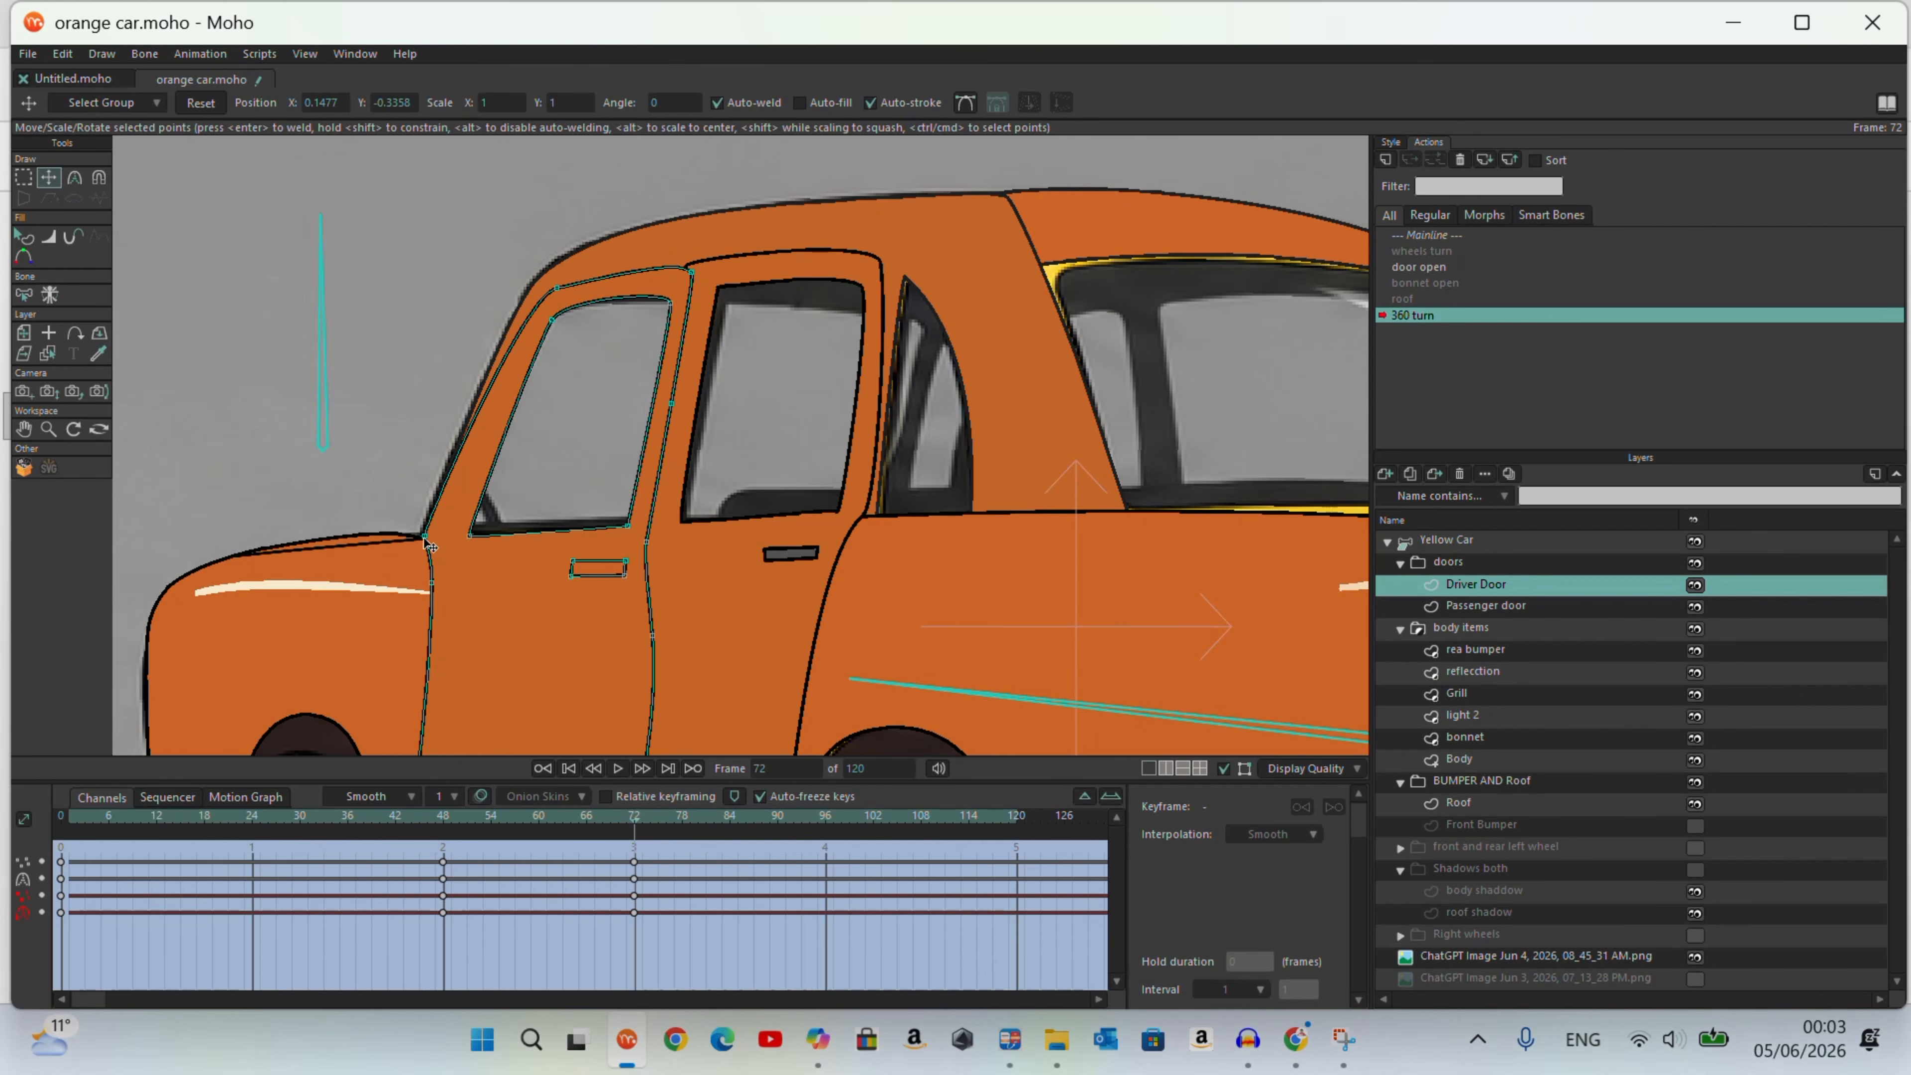
{"action": "left_click", "coordinate": [471, 536]}
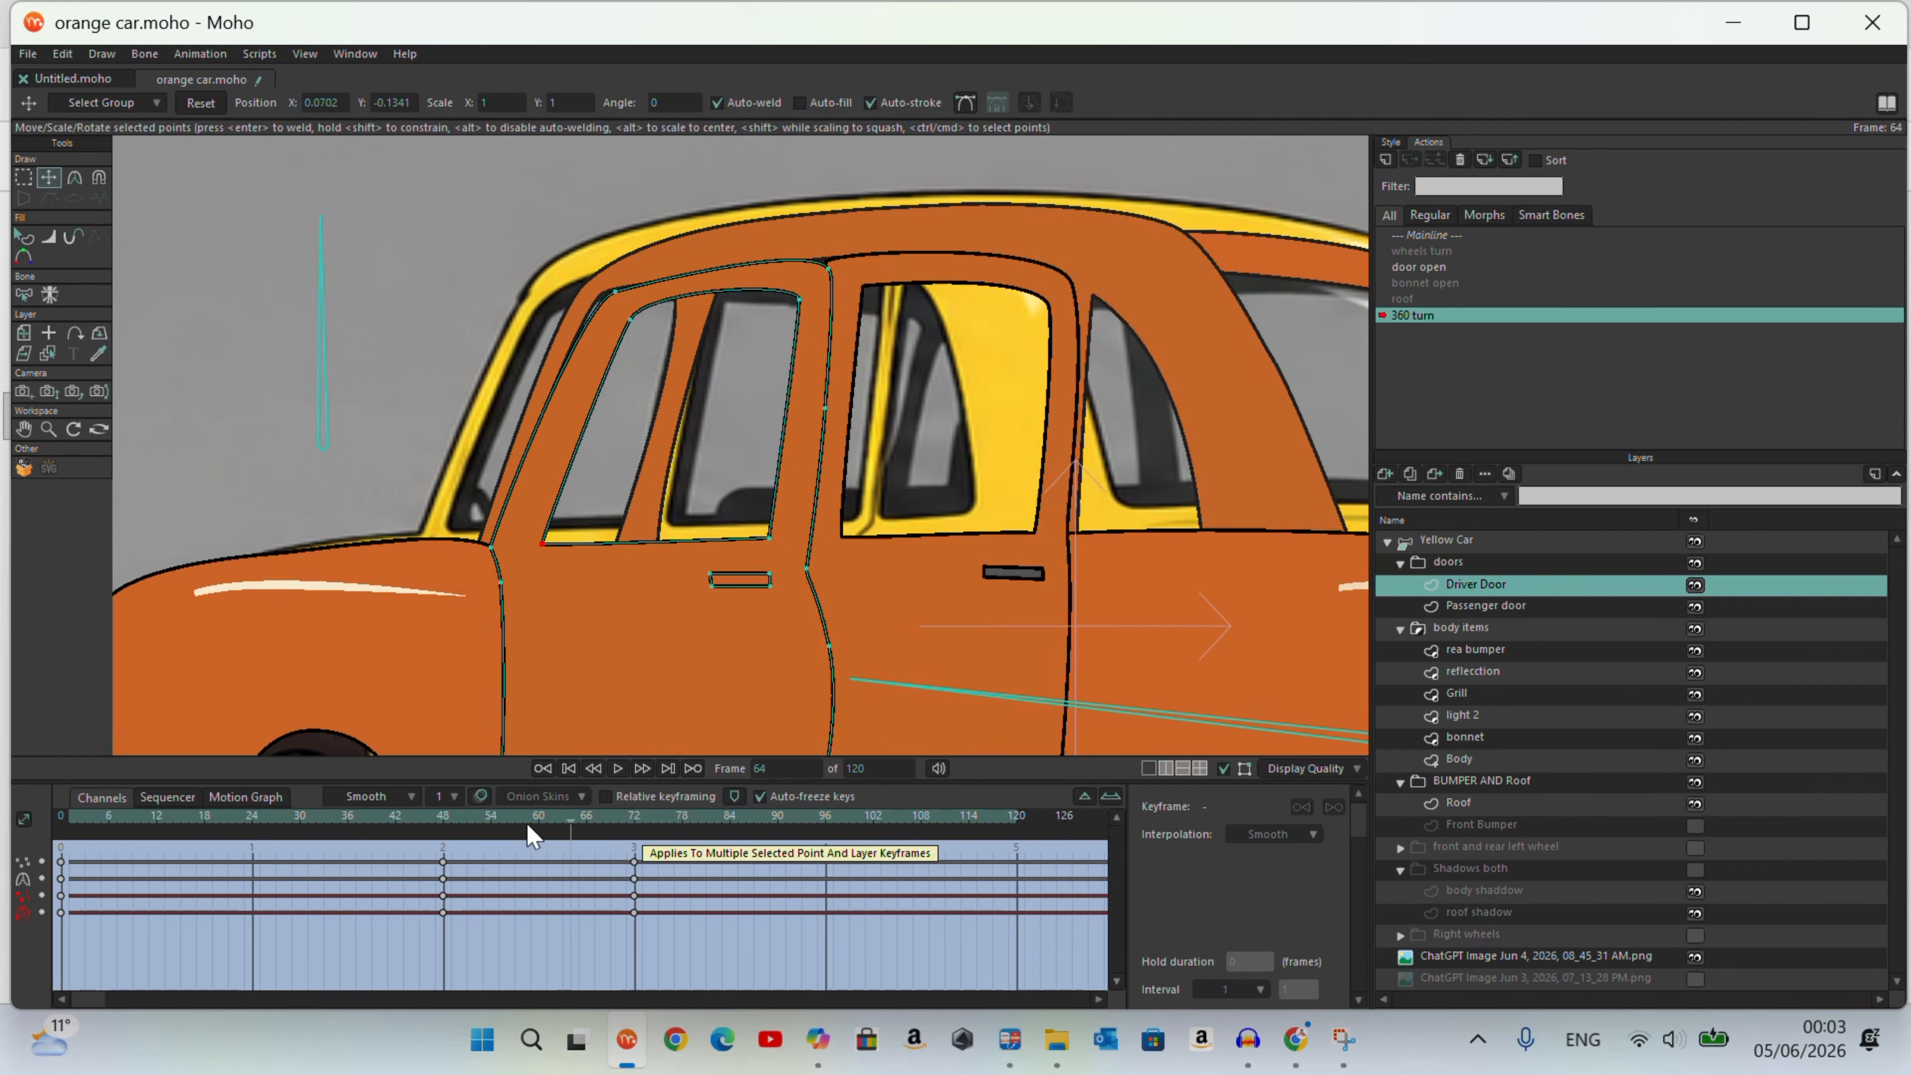
Step: At frame 72, shorten the front wing highlight on the reflecction layer and move the rear highlight beside the rear door, checking the turn
{"action": "left_click", "coordinate": [396, 602]}
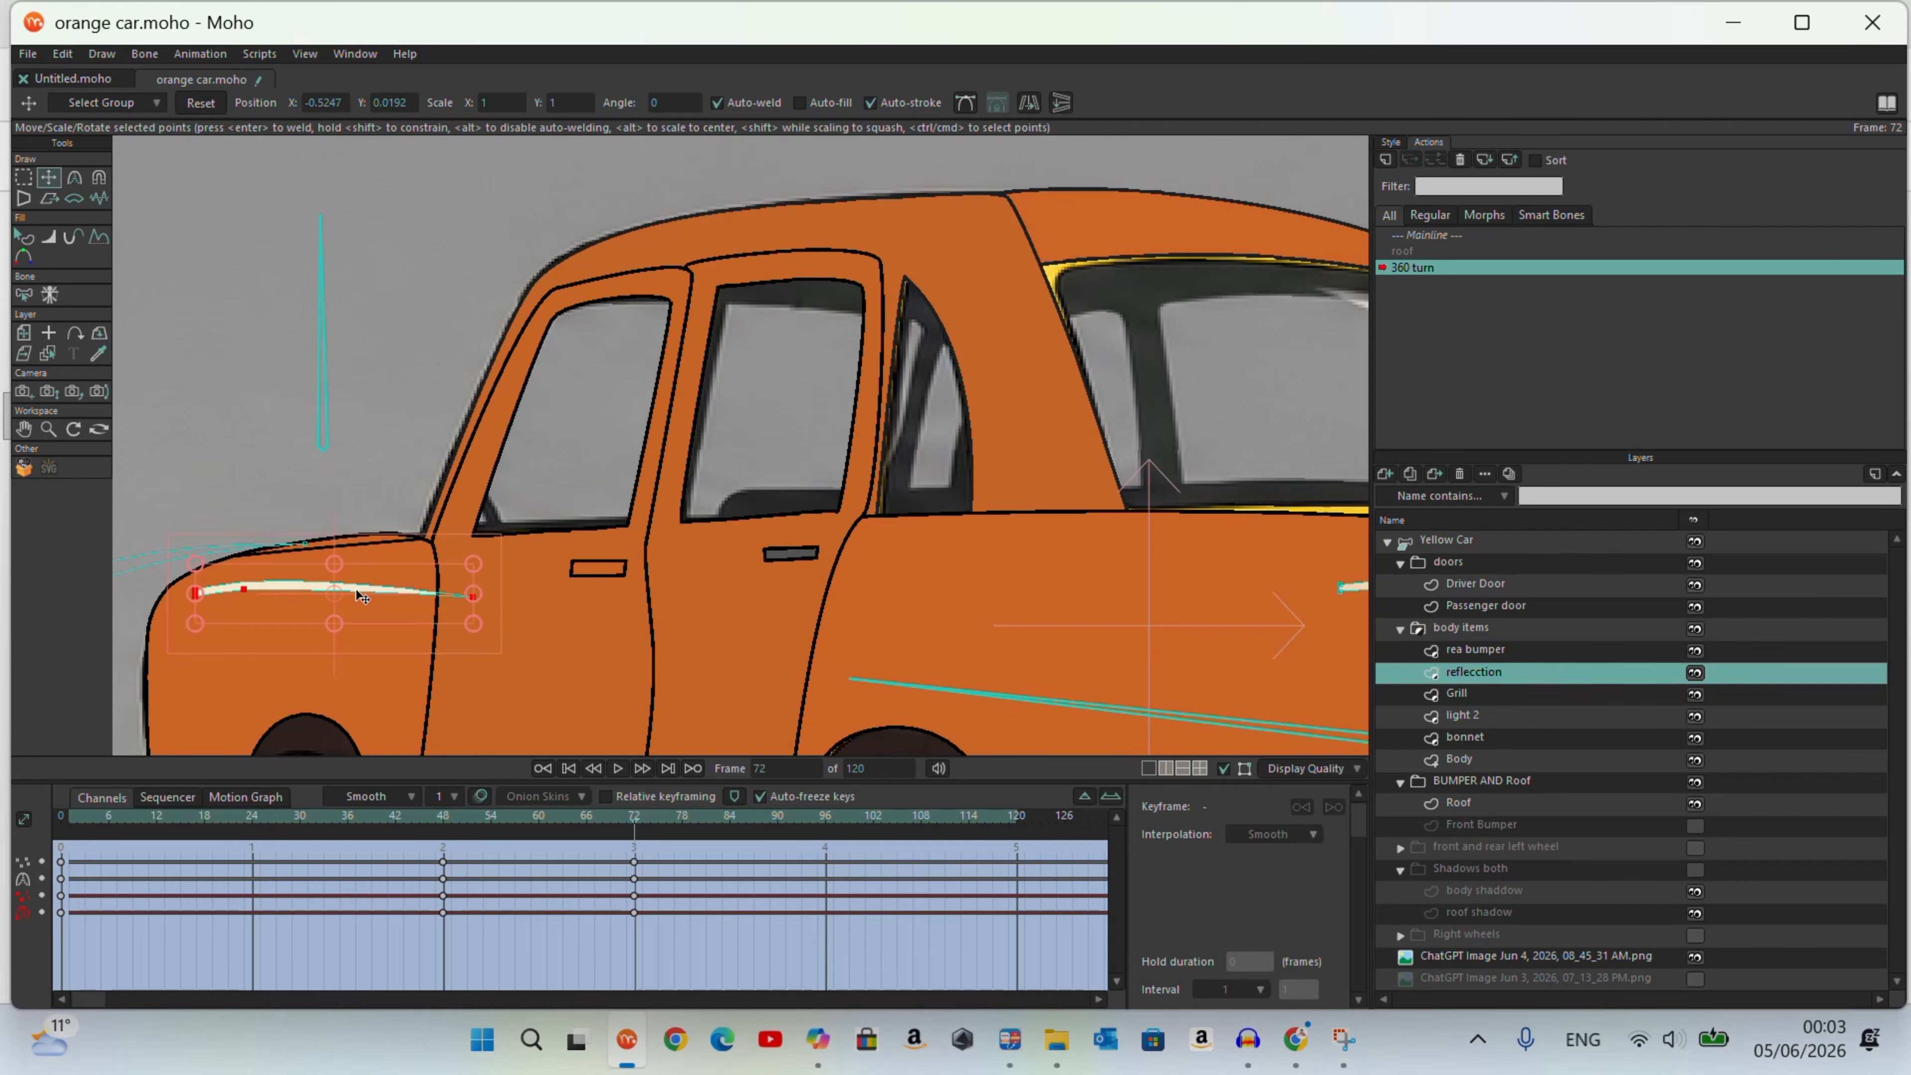
{"action": "left_click_drag", "start_coordinate": [472, 595], "coordinate": [312, 573]}
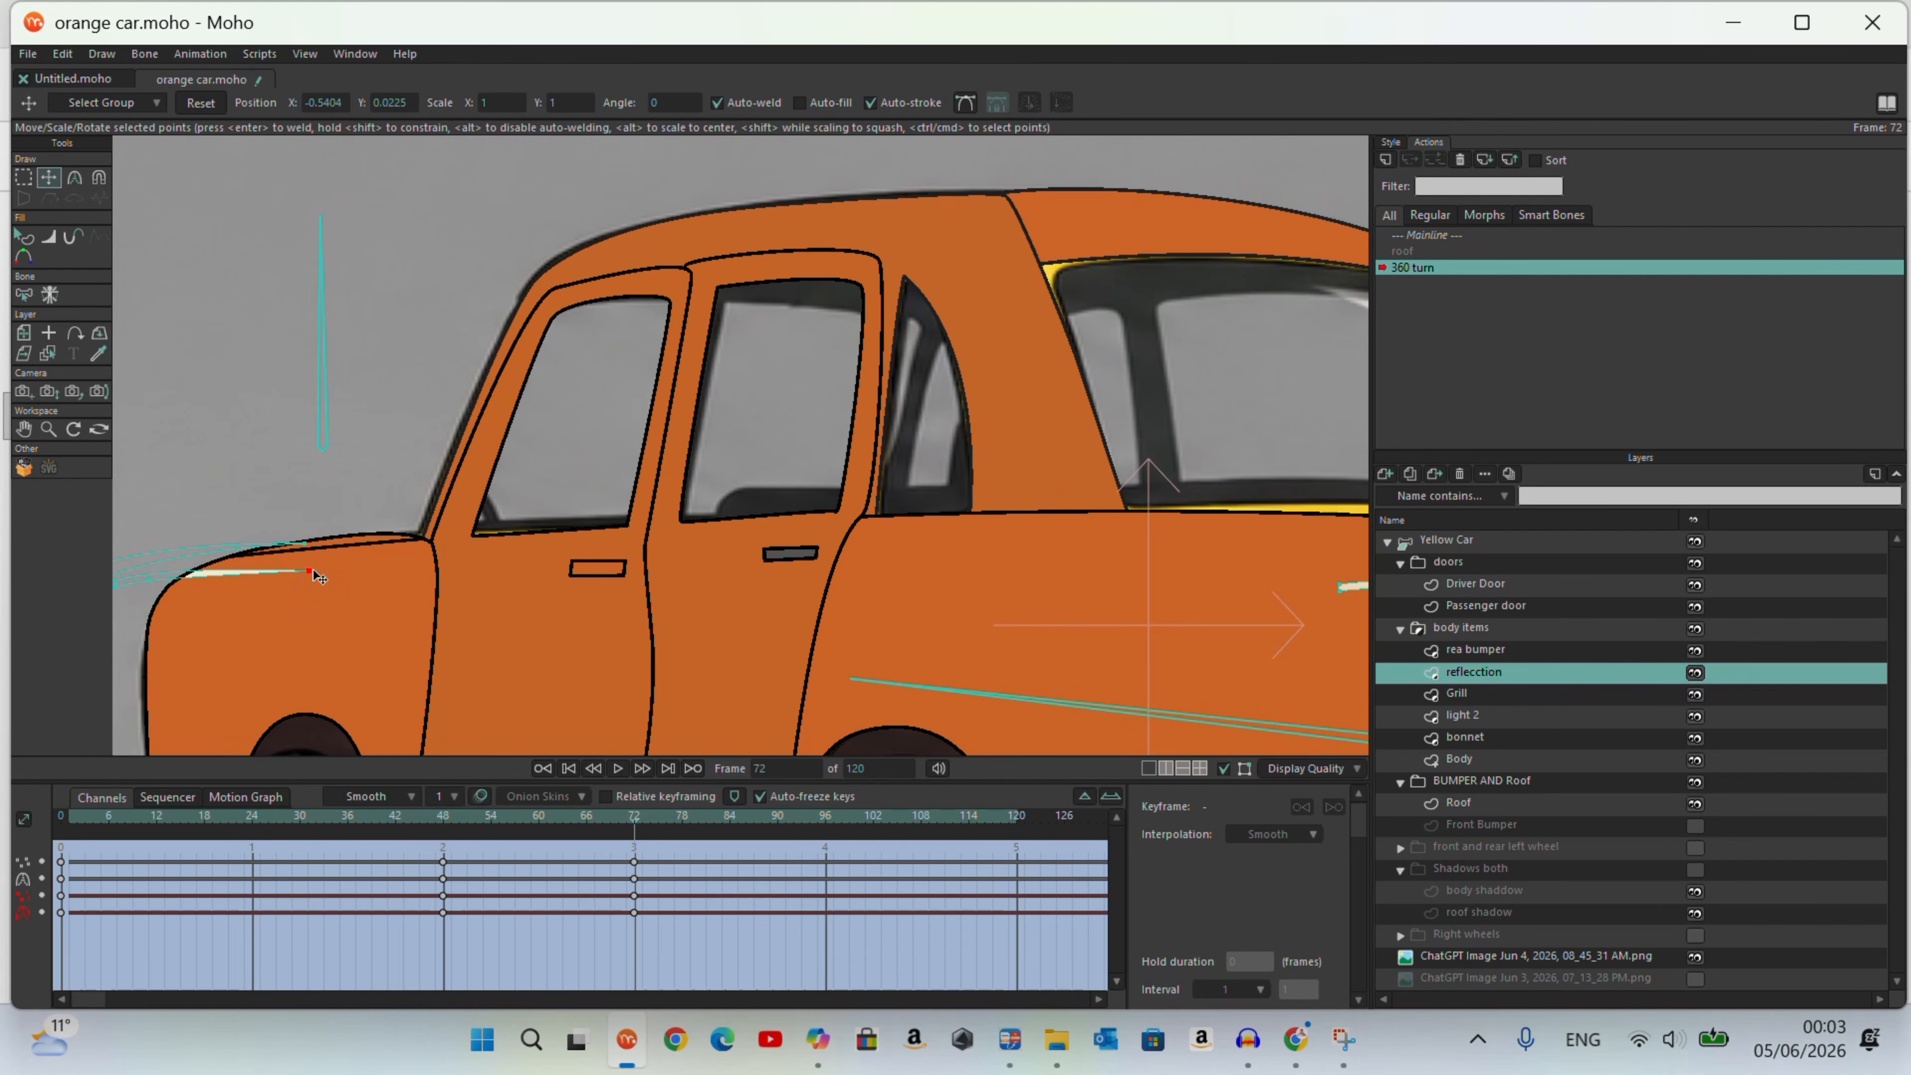
{"action": "scroll", "coordinate": [258, 577], "scroll_direction": "down", "scroll_amount": 3}
{"action": "left_click", "coordinate": [856, 584]}
{"action": "left_click_drag", "start_coordinate": [857, 583], "coordinate": [609, 566]}
{"action": "left_click_drag", "start_coordinate": [640, 821], "coordinate": [634, 895]}
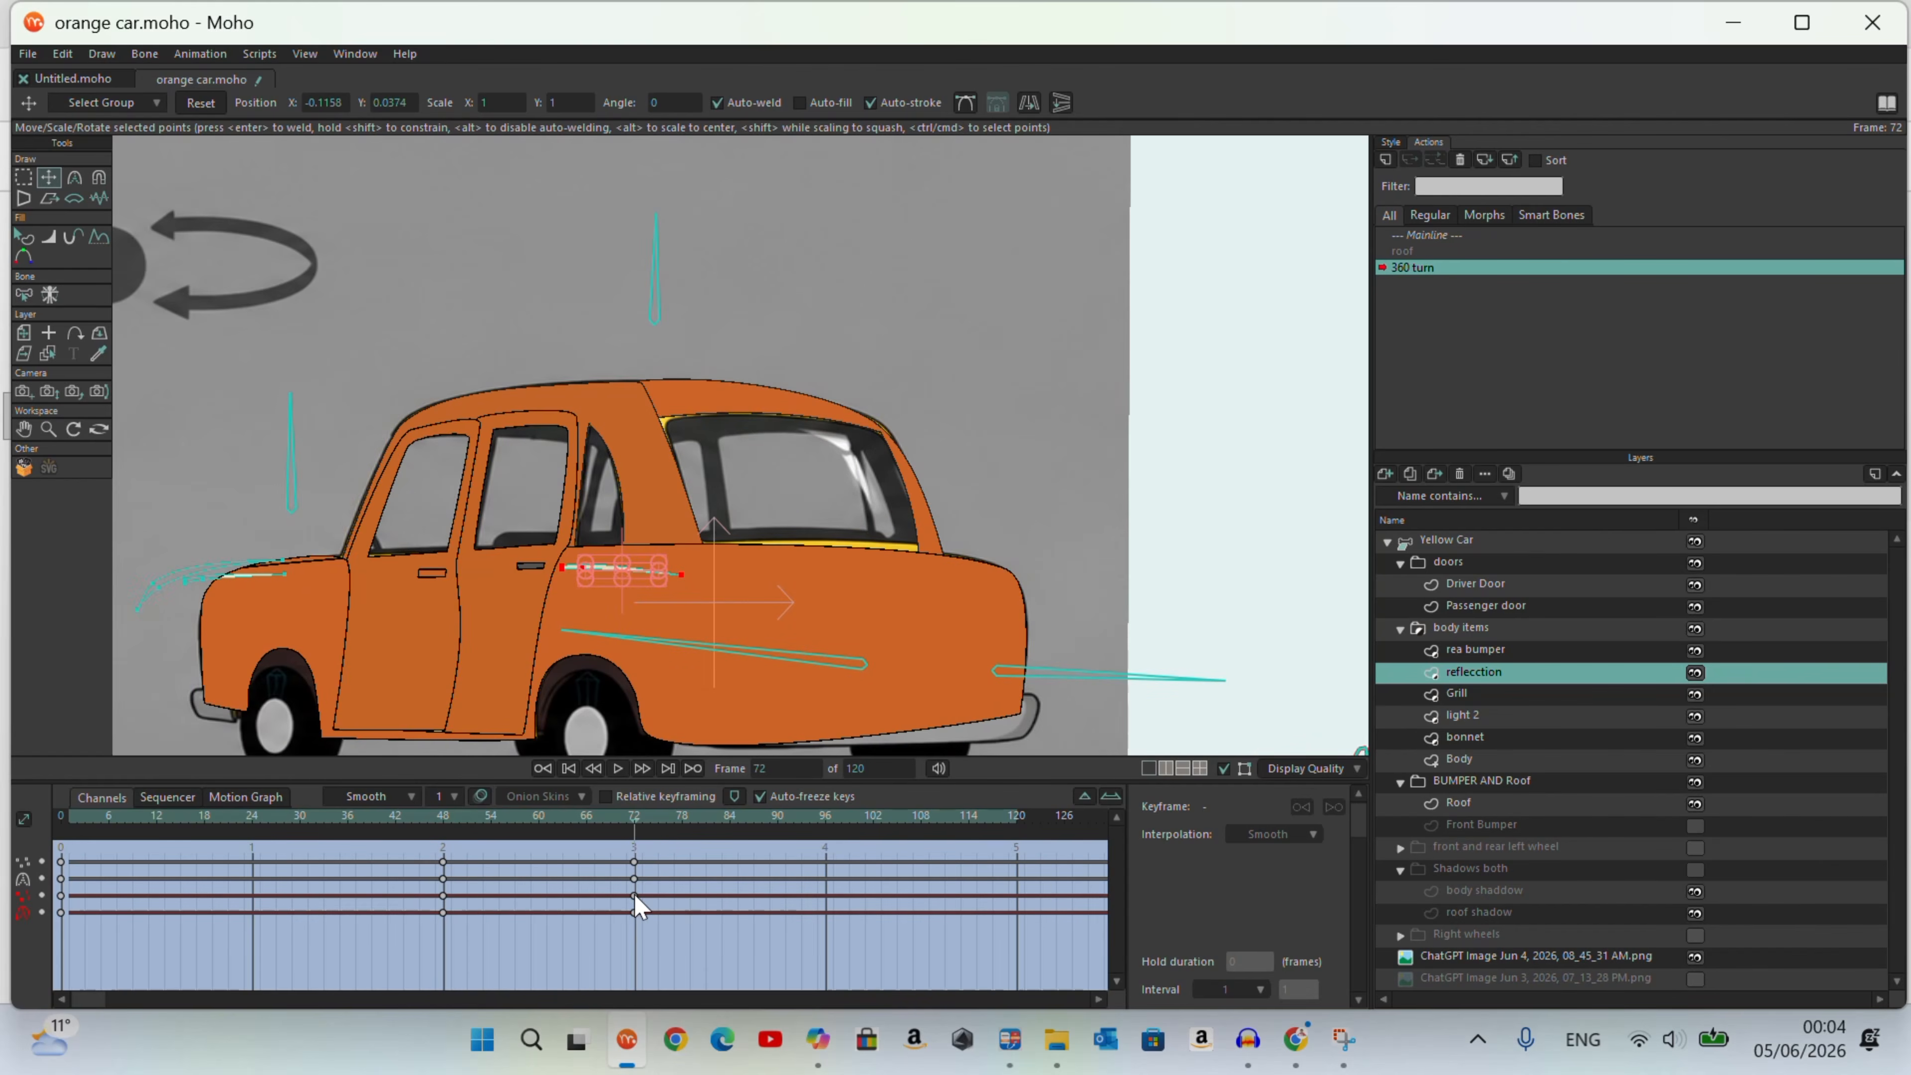
{"action": "scroll", "coordinate": [680, 564], "scroll_direction": "up", "scroll_amount": 3}
{"action": "left_click", "coordinate": [677, 557]}
{"action": "scroll", "coordinate": [655, 571], "scroll_direction": "down", "scroll_amount": 3}
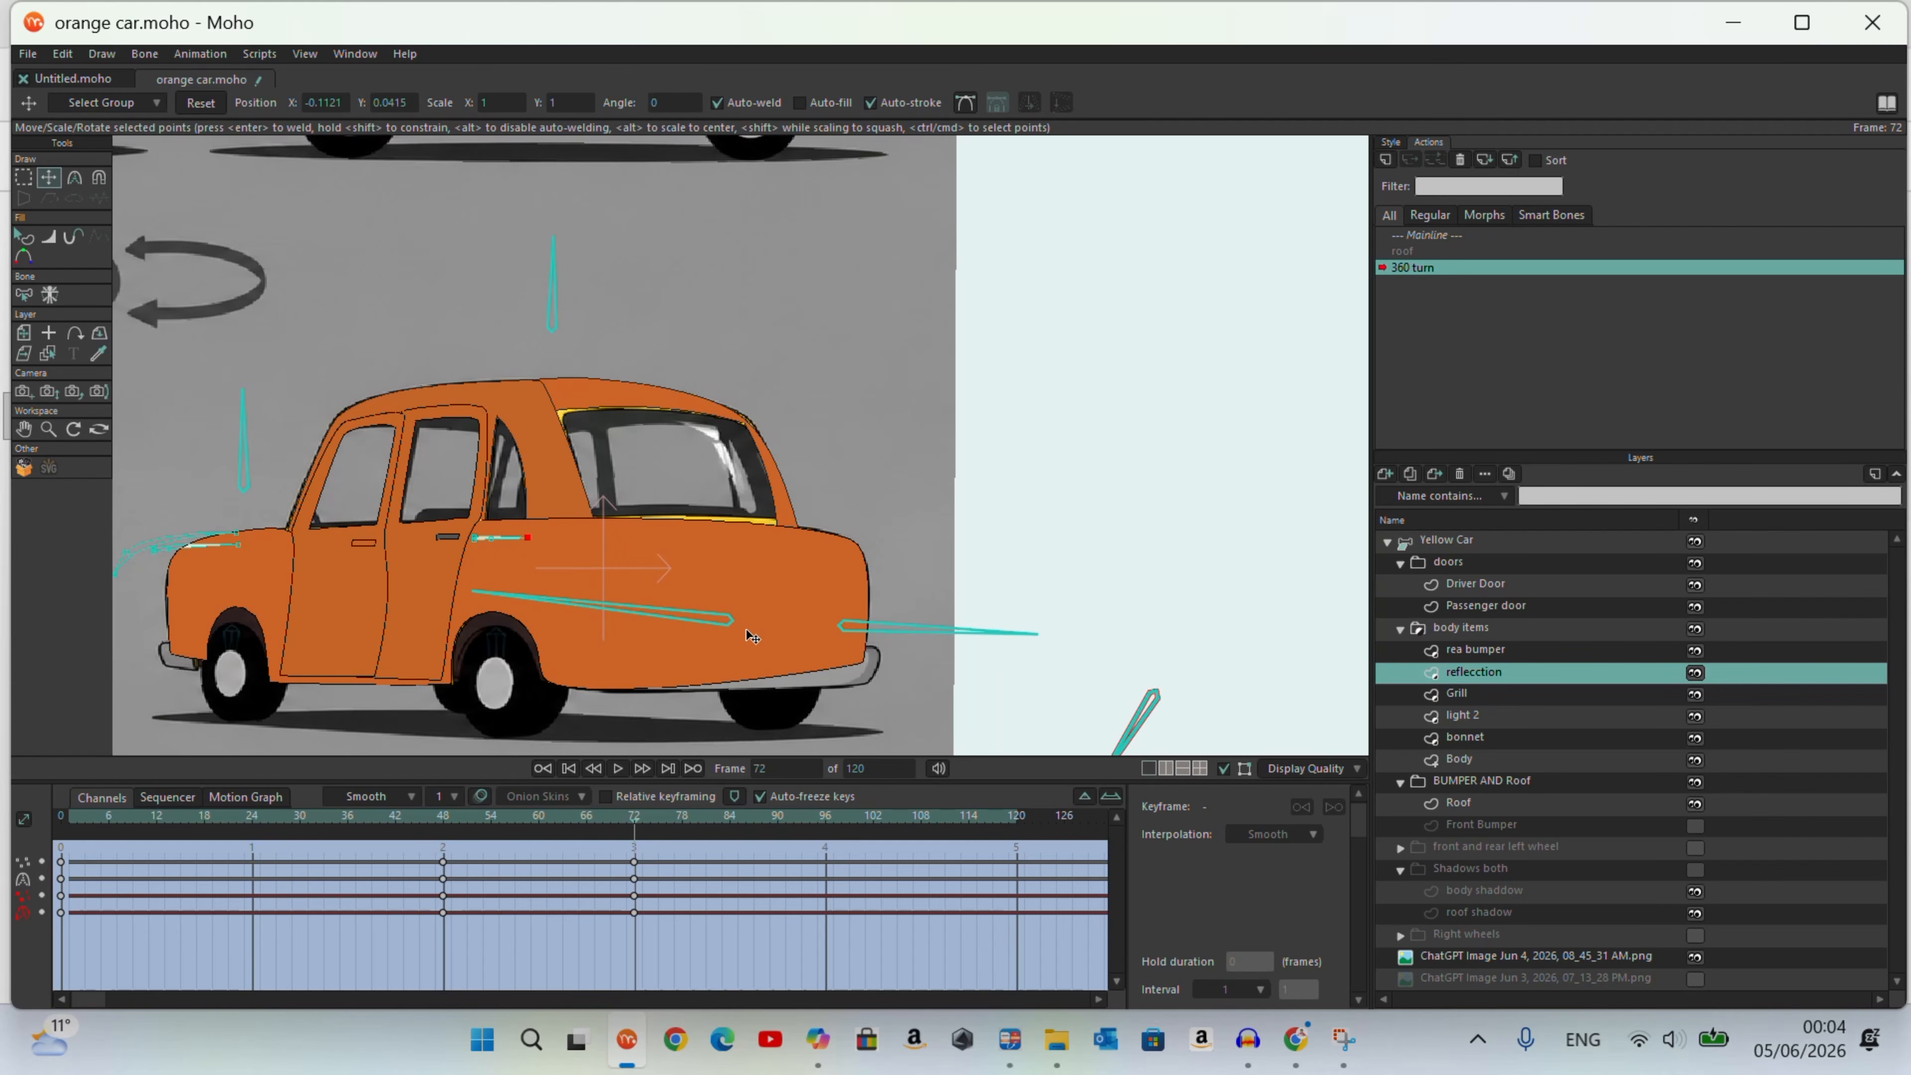
{"action": "left_click_drag", "start_coordinate": [635, 836], "coordinate": [496, 868]}
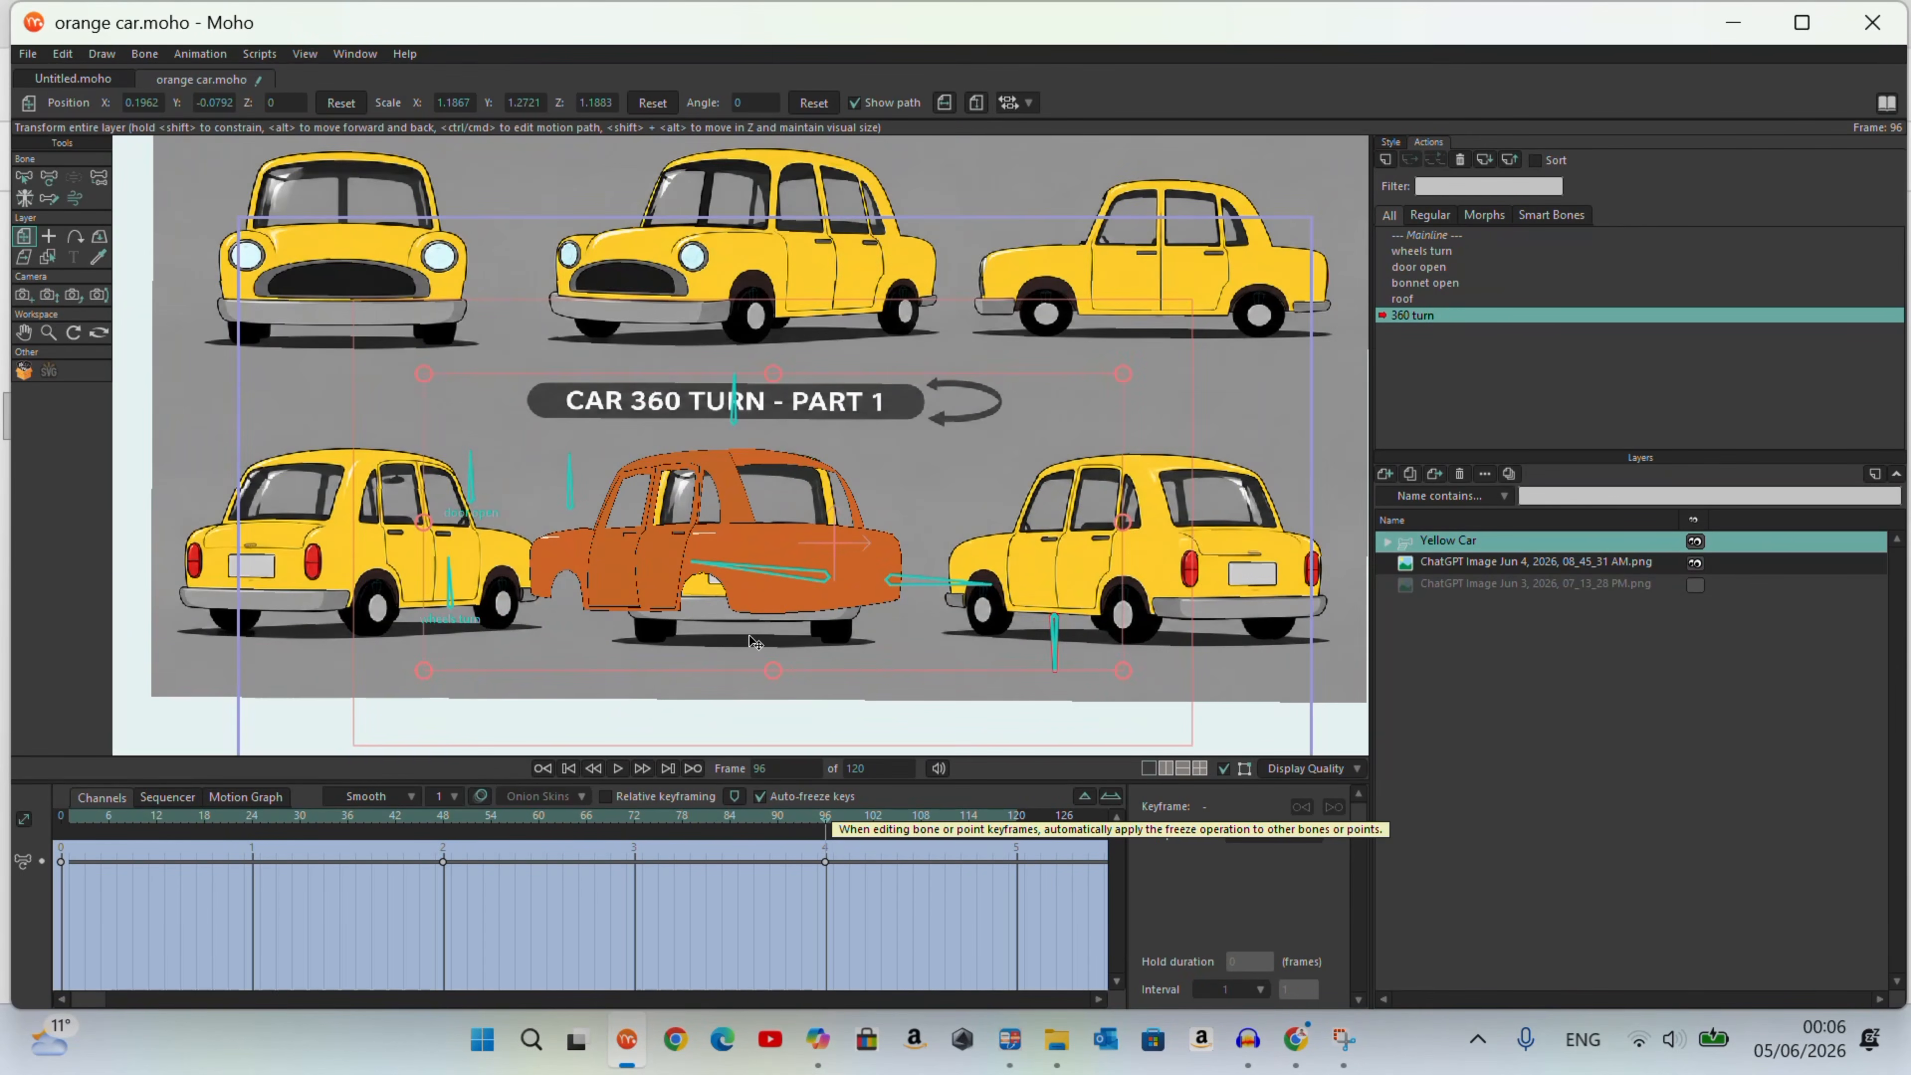
Step: Expand the Yellow Car group, hide its doors and BUMPER AND Roof groups, and select the Body layer
{"action": "scroll", "coordinate": [755, 643], "scroll_direction": "up", "scroll_amount": 2}
{"action": "left_click", "coordinate": [1387, 541]}
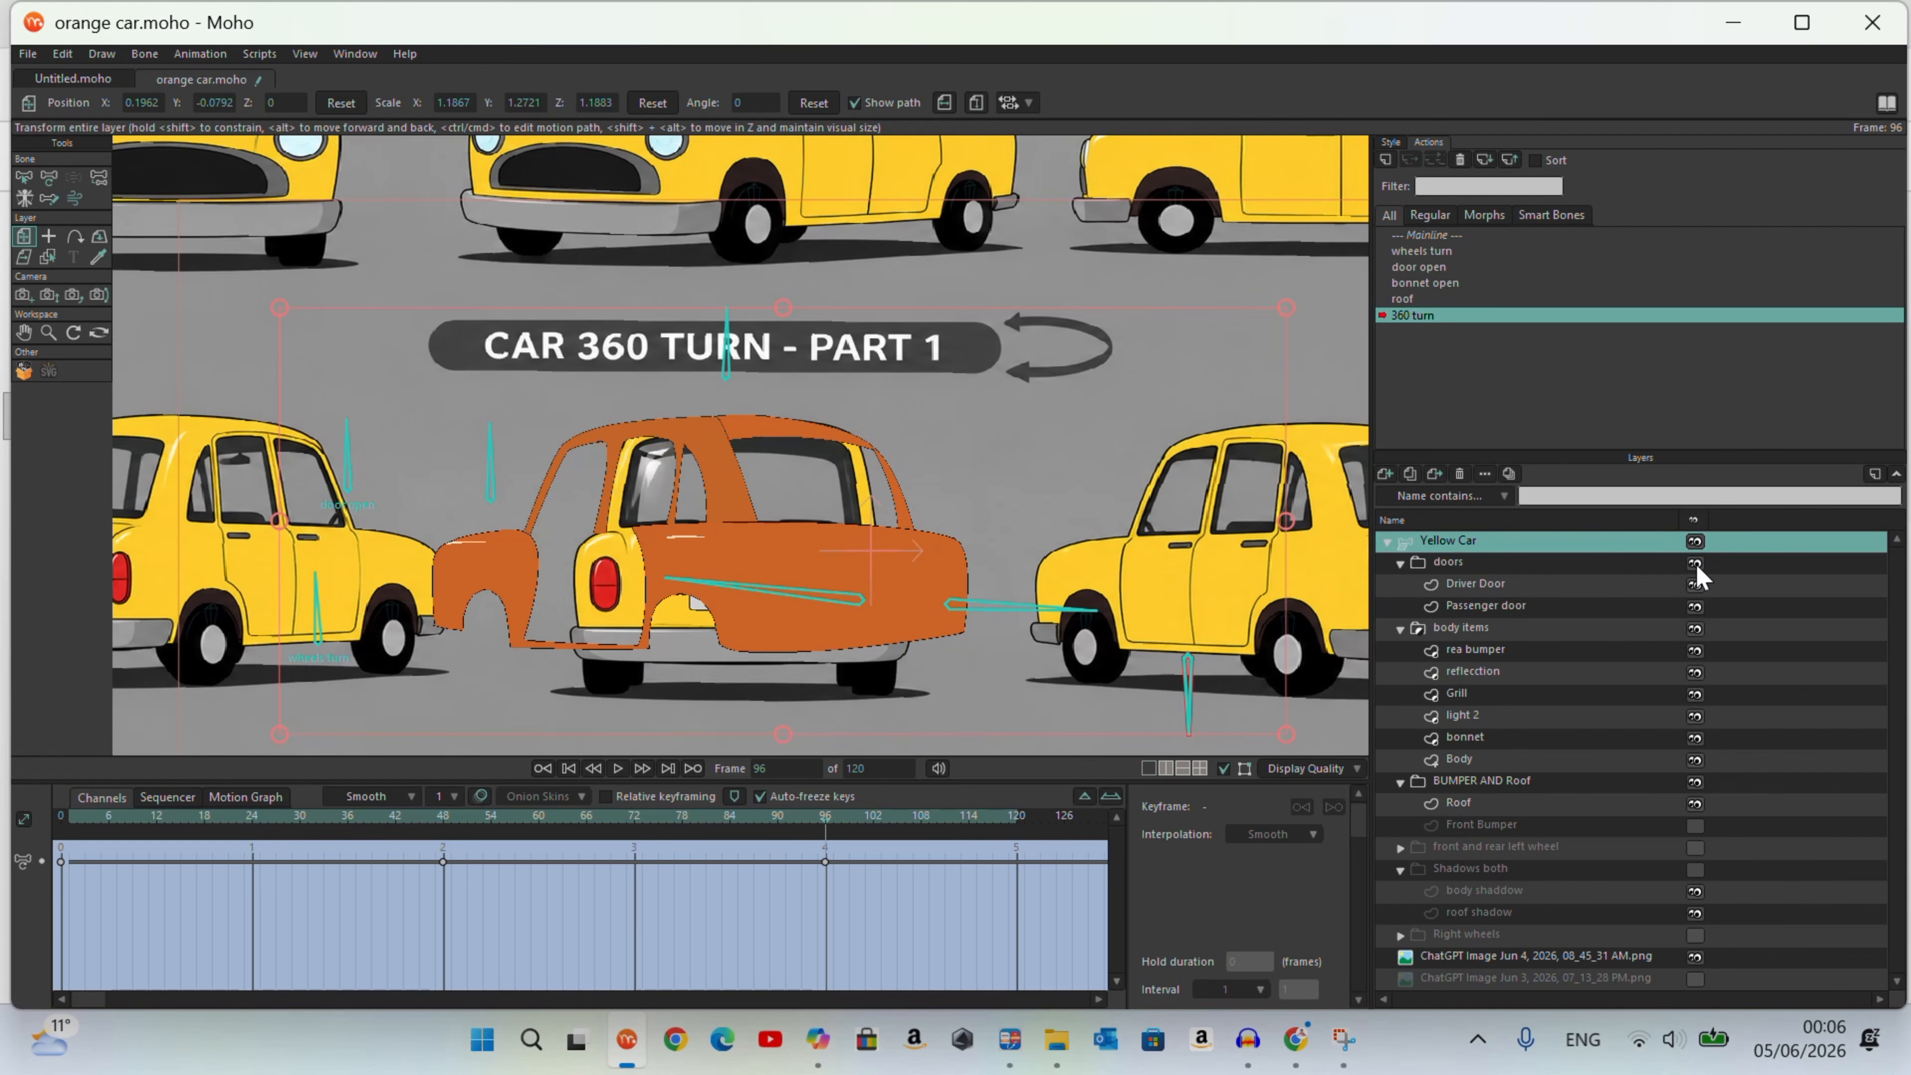
{"action": "left_click", "coordinate": [1693, 785]}
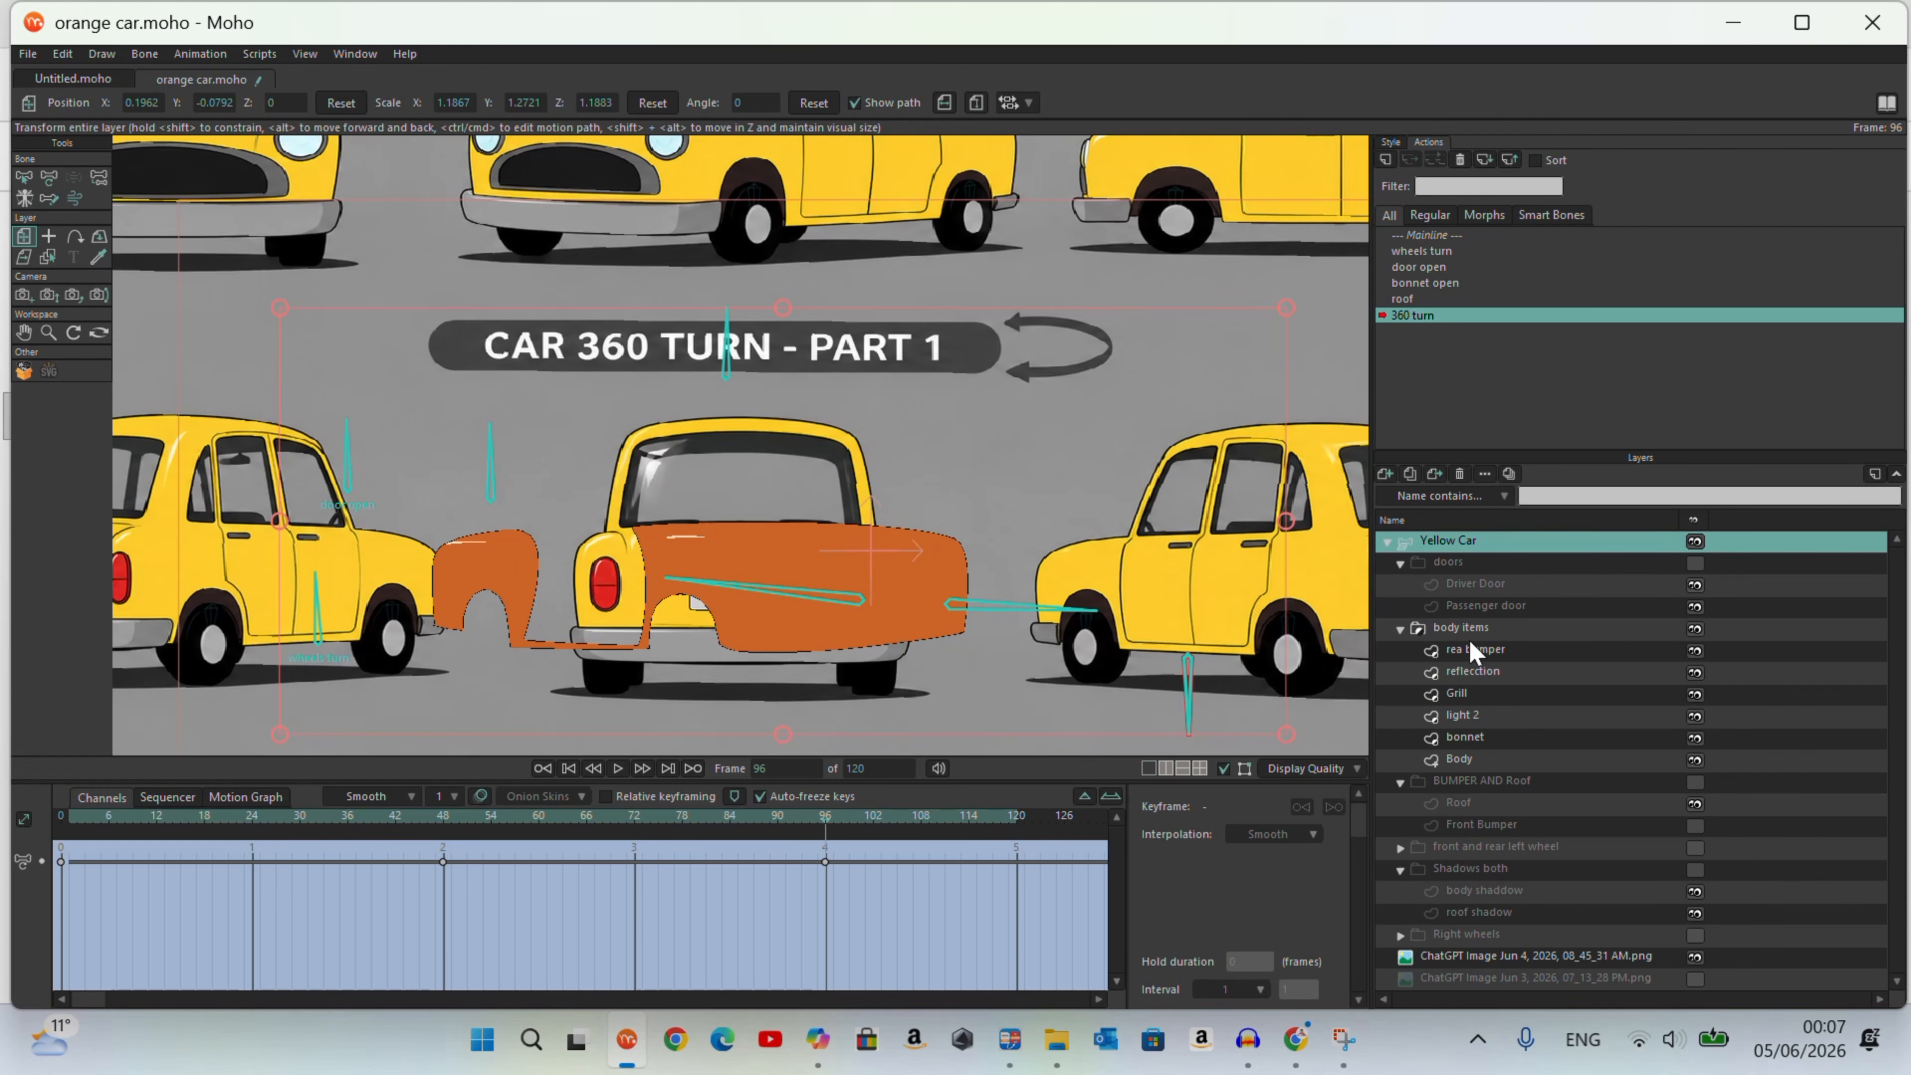
{"action": "left_click", "coordinate": [1481, 760]}
{"action": "left_click_drag", "start_coordinate": [968, 588], "coordinate": [895, 589]}
{"action": "left_click_drag", "start_coordinate": [468, 592], "coordinate": [573, 611]}
{"action": "left_click", "coordinate": [732, 849]}
{"action": "left_click", "coordinate": [636, 887]}
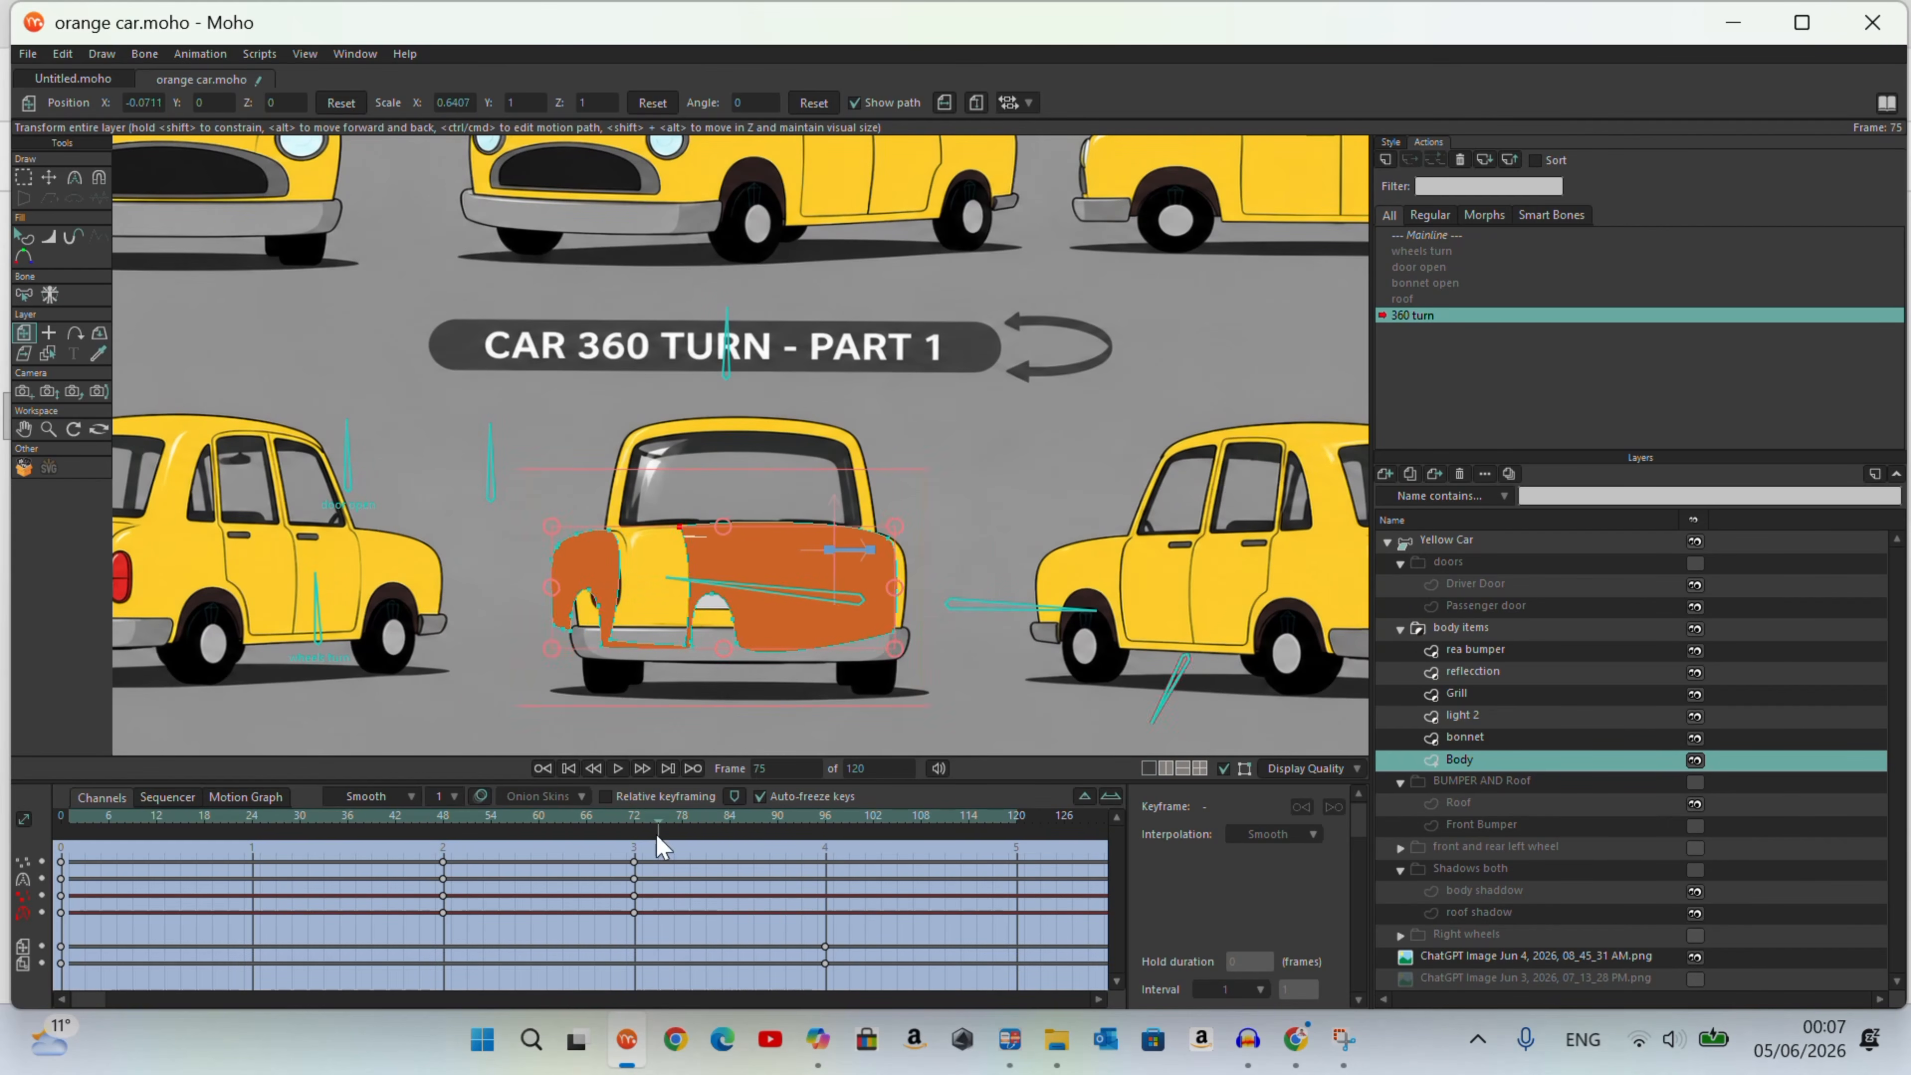
{"action": "left_click", "coordinate": [631, 884]}
{"action": "left_click", "coordinate": [828, 863]}
{"action": "left_click_drag", "start_coordinate": [826, 853], "coordinate": [646, 888]}
{"action": "left_click", "coordinate": [831, 945]}
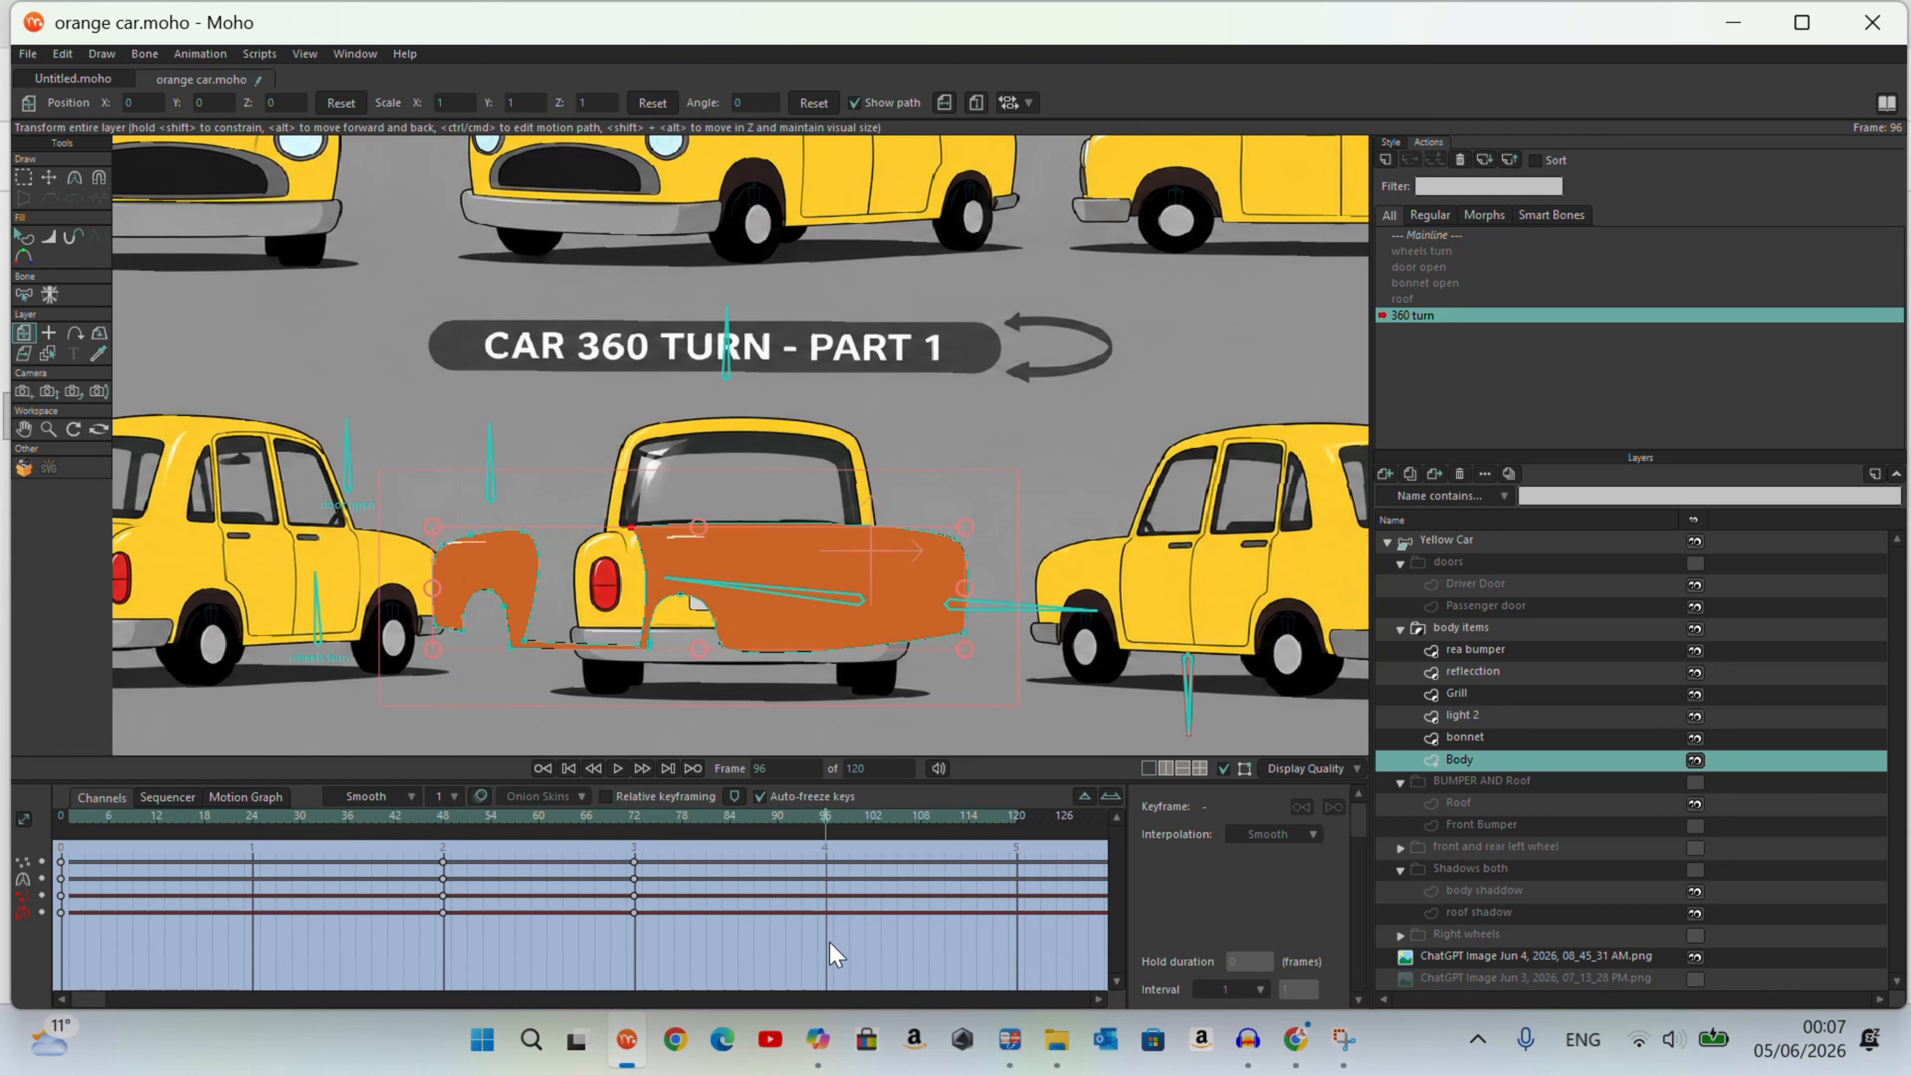
Step: Select all Body points at frame 96 and scale them horizontally to the width of the rear-view reference car
{"action": "left_click", "coordinate": [50, 180]}
{"action": "key", "text": "ctrl+a"}
{"action": "left_click_drag", "start_coordinate": [965, 588], "coordinate": [903, 588]}
{"action": "left_click_drag", "start_coordinate": [426, 580], "coordinate": [526, 581]}
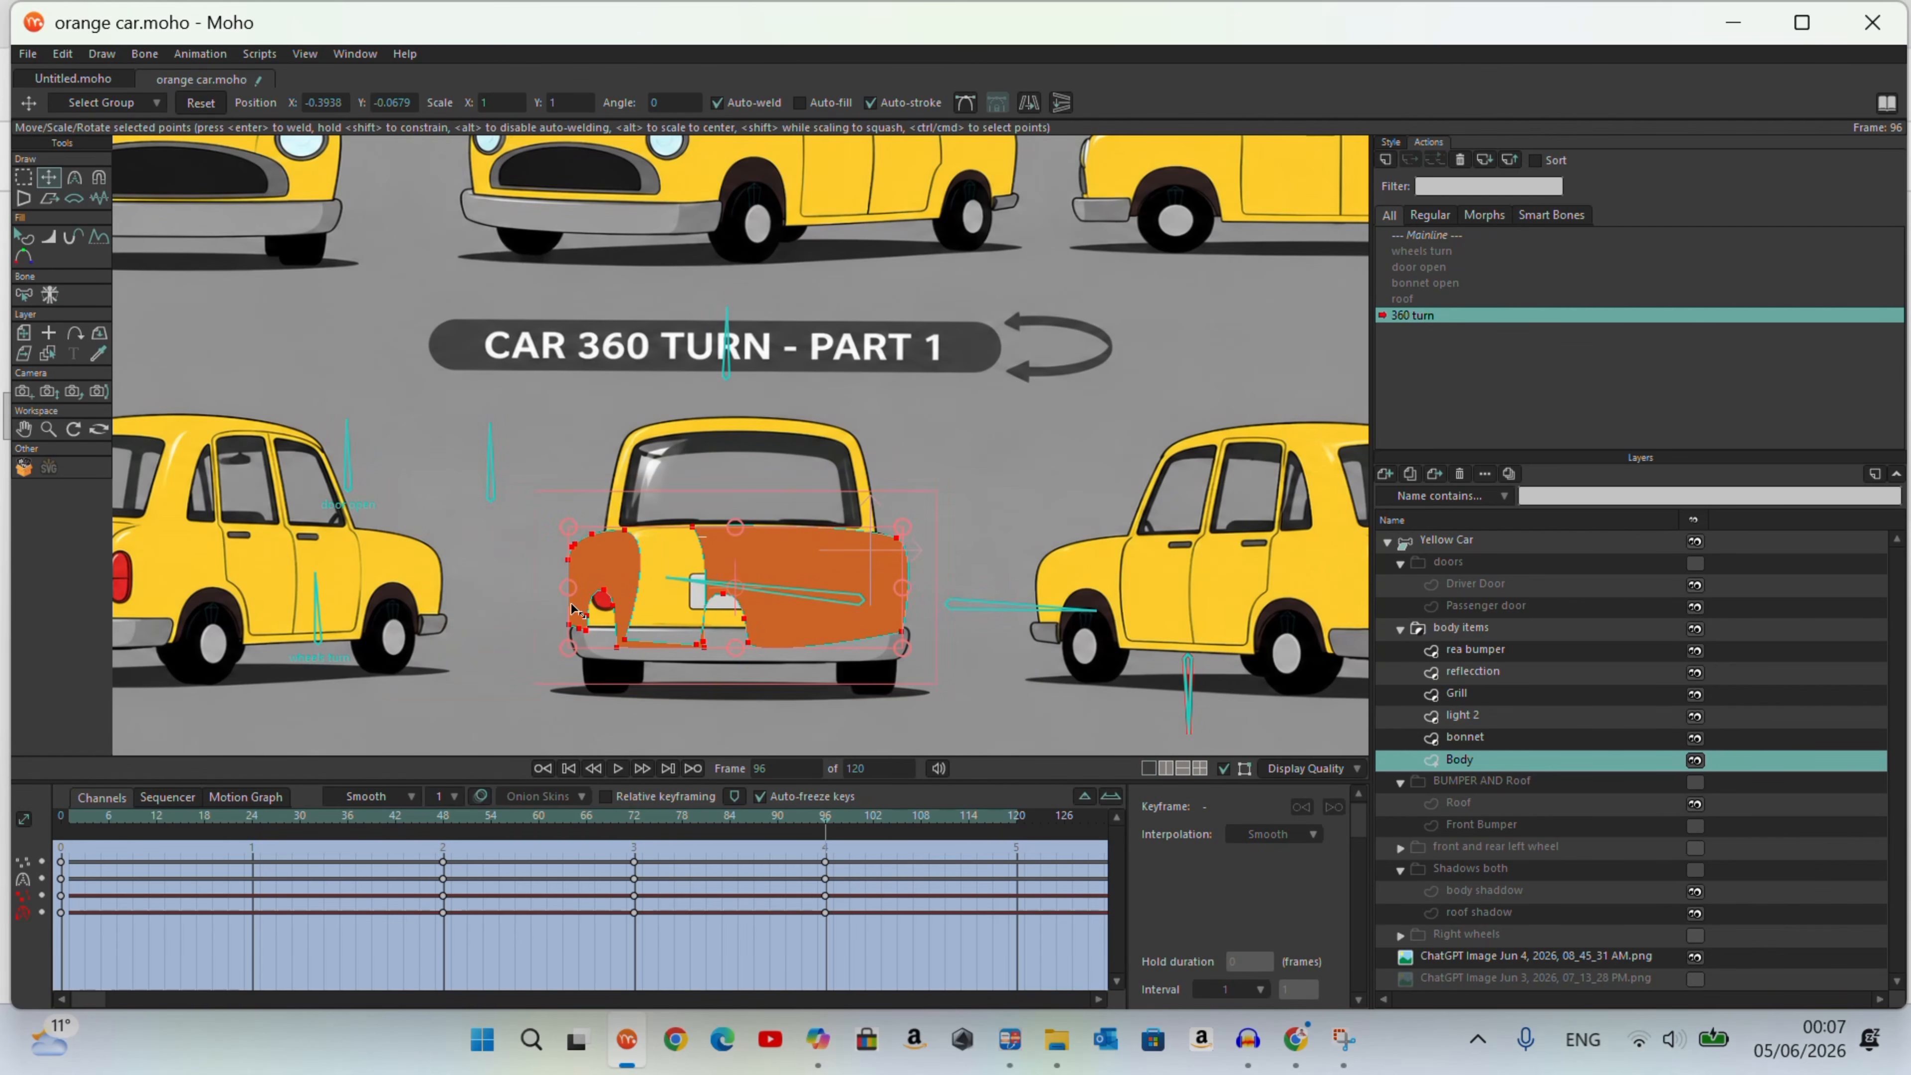
Step: Lasso the front wing's points and squeeze them horizontally against the body's left side in the rear view
{"action": "scroll", "coordinate": [768, 594], "scroll_direction": "up", "scroll_amount": 3}
{"action": "left_click", "coordinate": [29, 185]}
{"action": "left_click", "coordinate": [497, 723]}
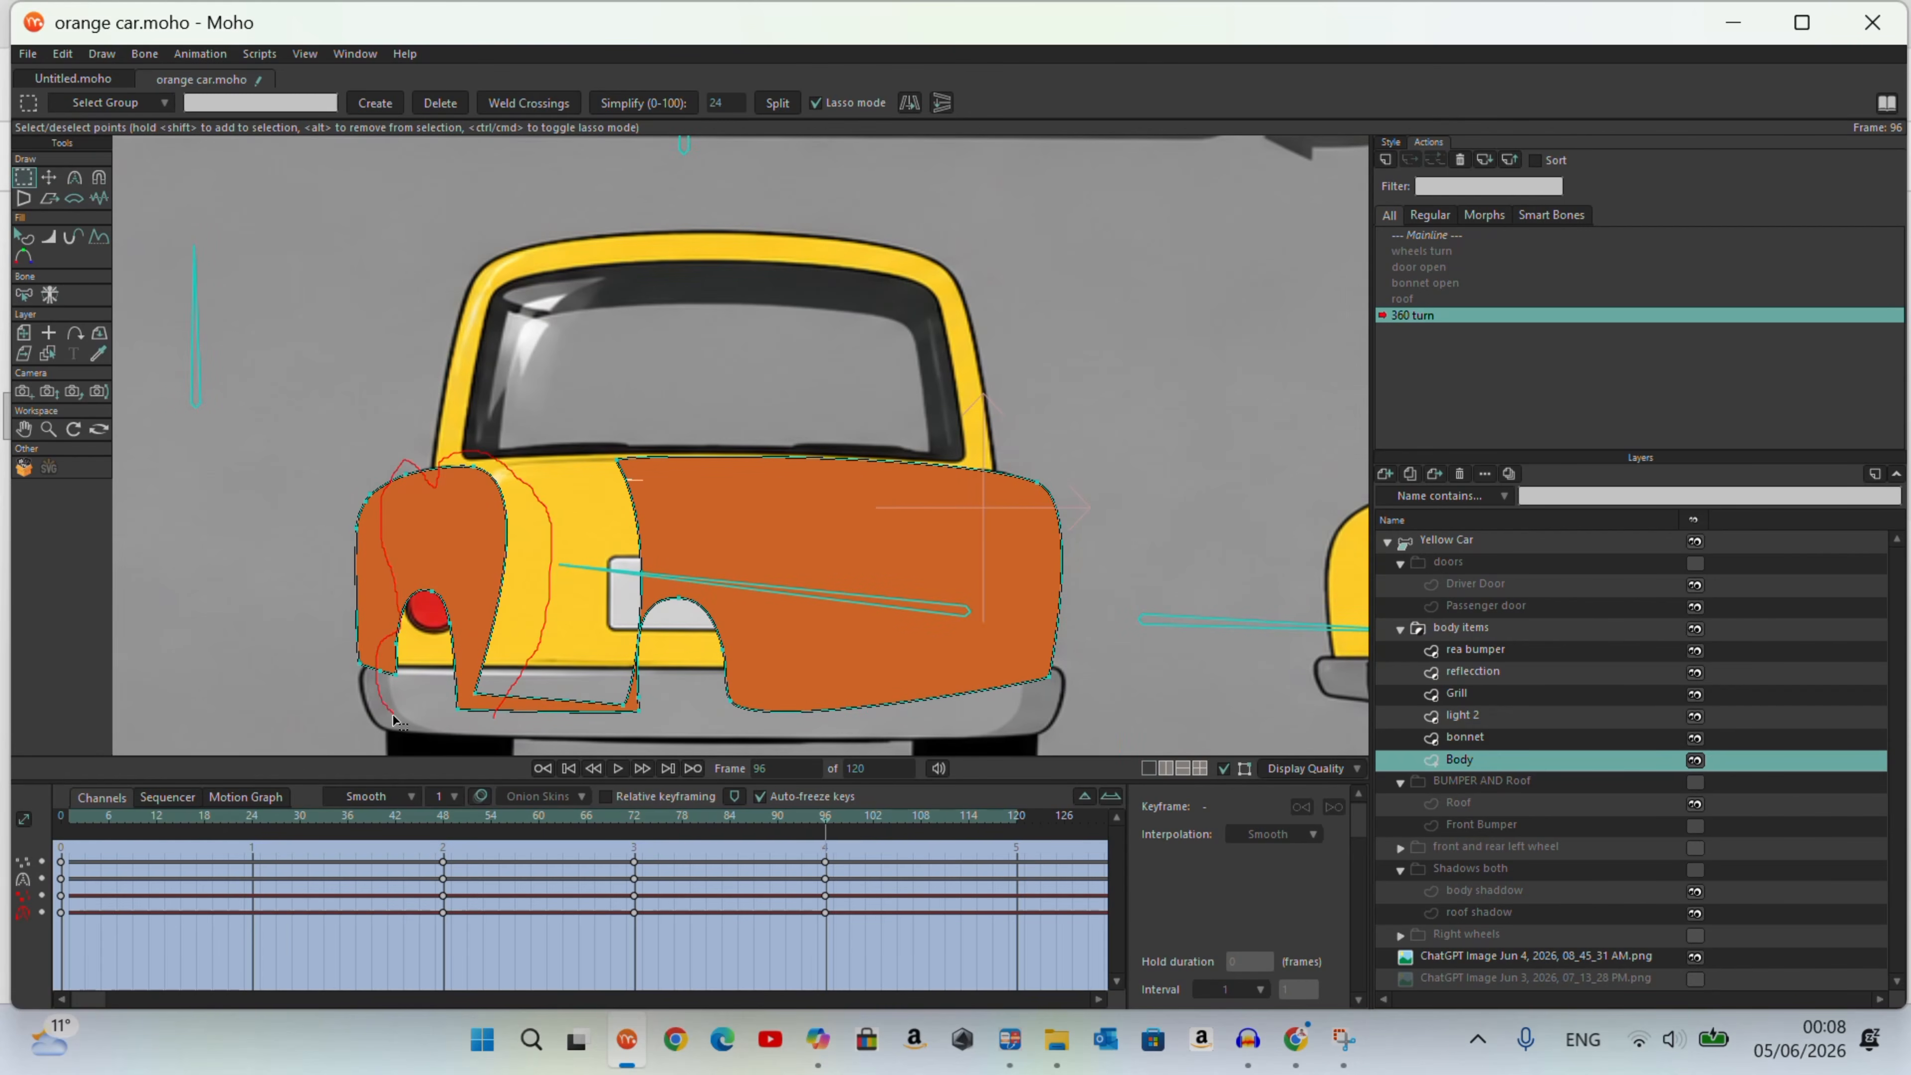
{"action": "left_click_drag", "start_coordinate": [392, 715], "coordinate": [509, 714]}
{"action": "left_click", "coordinate": [50, 178]}
{"action": "mouse_move", "coordinate": [477, 588]}
{"action": "left_mouse_down"}
{"action": "mouse_move", "coordinate": [381, 586]}
{"action": "mouse_move", "coordinate": [407, 585]}
{"action": "left_mouse_up"}
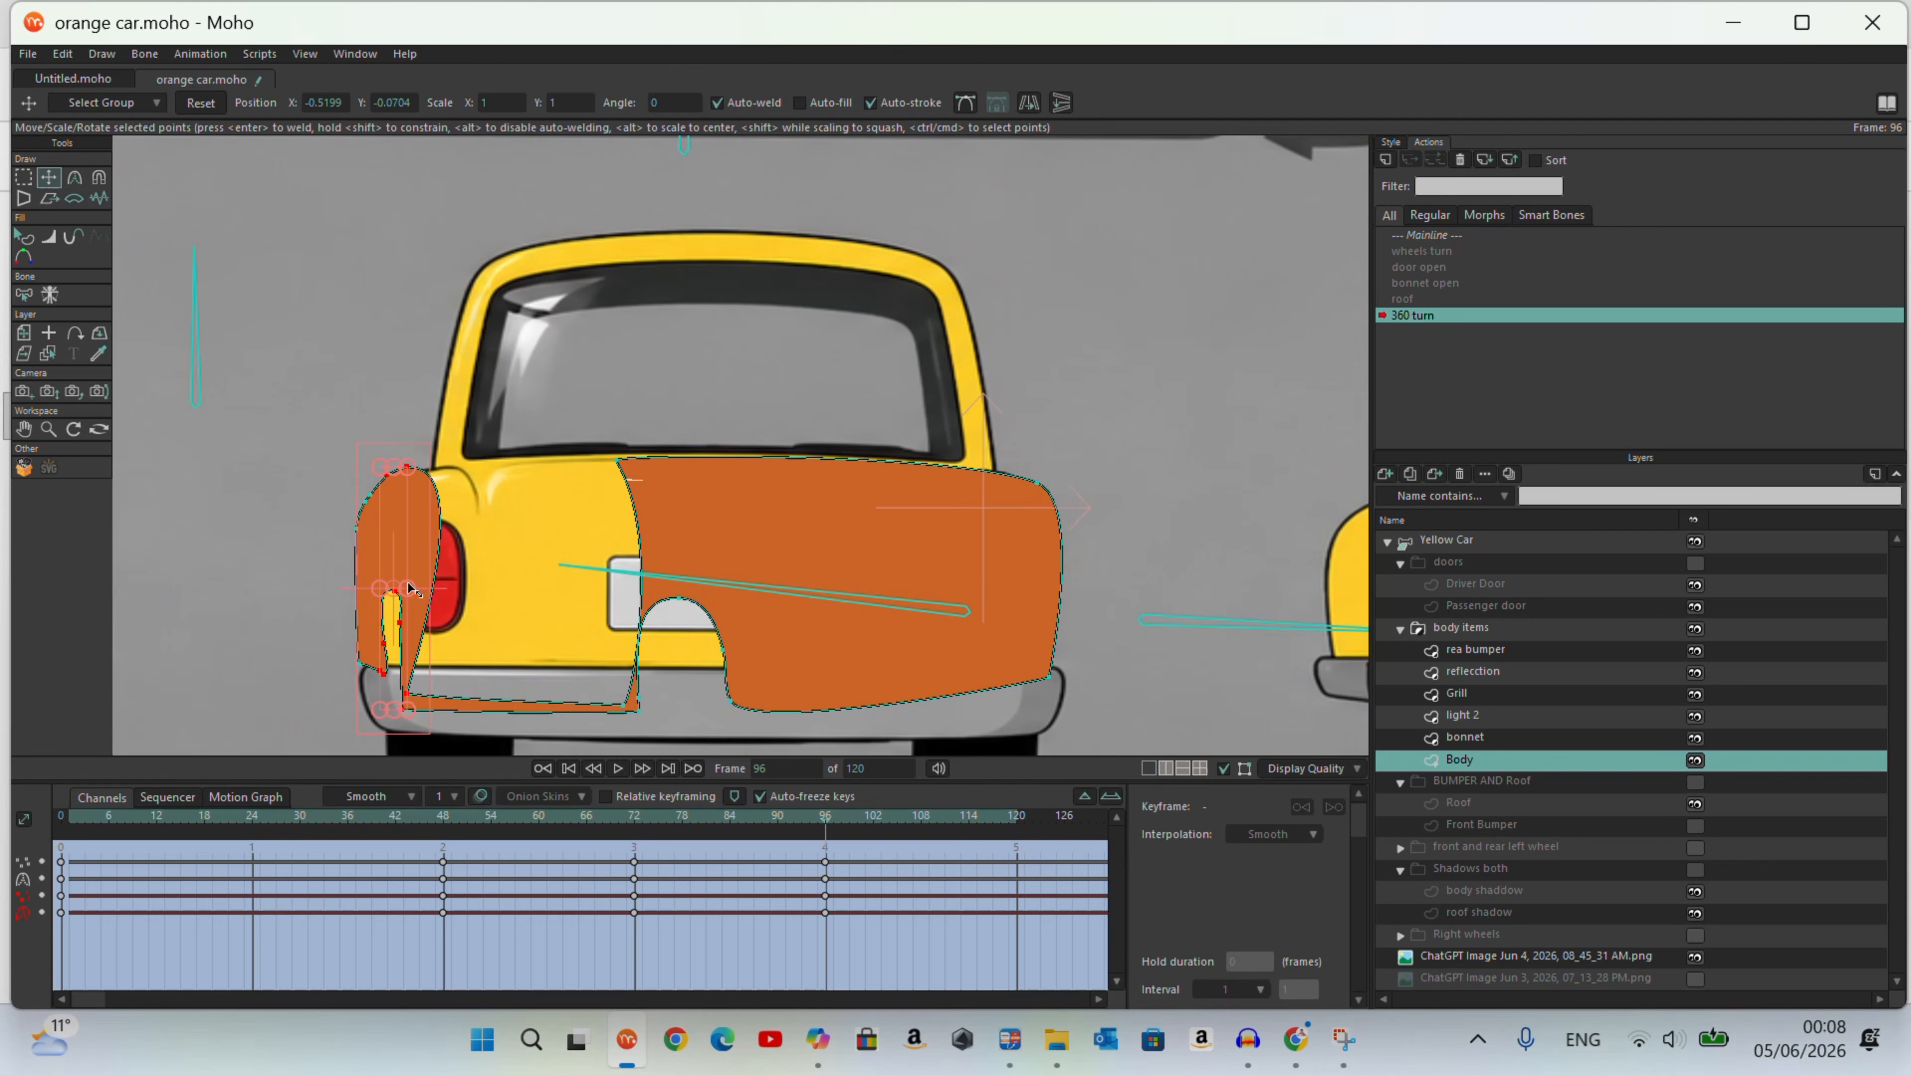
Step: Move the front wing's upper point and wheel-arch top point toward the left body outline and peak the arch point
{"action": "left_click_drag", "start_coordinate": [408, 468], "coordinate": [388, 482]}
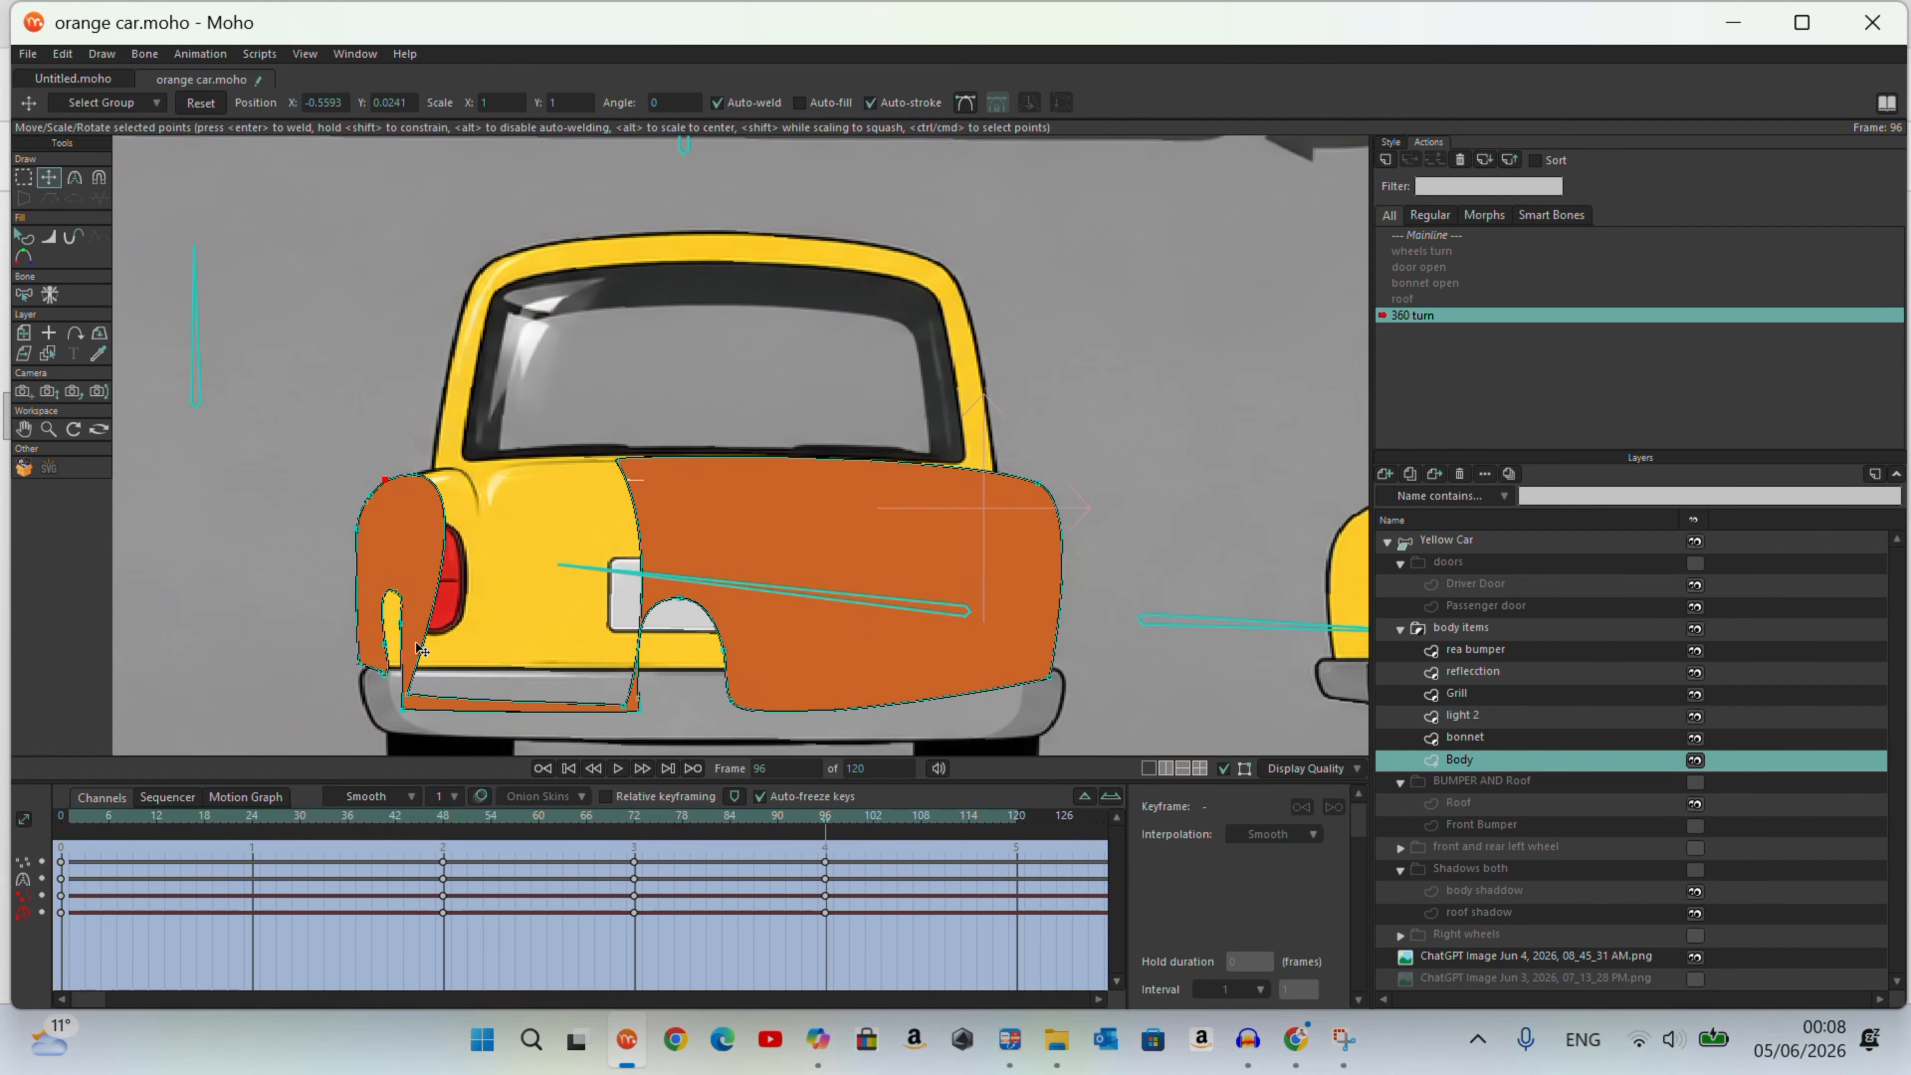
{"action": "left_click_drag", "start_coordinate": [393, 592], "coordinate": [359, 600]}
{"action": "left_click", "coordinate": [75, 178]}
{"action": "left_click", "coordinate": [322, 104]}
Step: Pull the front wheel arch's top and lower points outward to the body's left side edge
{"action": "scroll", "coordinate": [409, 651], "scroll_direction": "up", "scroll_amount": 4}
{"action": "left_click", "coordinate": [48, 181]}
{"action": "left_click_drag", "start_coordinate": [361, 702], "coordinate": [341, 683]}
{"action": "left_click", "coordinate": [350, 695]}
{"action": "left_click_drag", "start_coordinate": [359, 601], "coordinate": [355, 600]}
{"action": "left_click_drag", "start_coordinate": [357, 529], "coordinate": [303, 515]}
{"action": "left_click_drag", "start_coordinate": [341, 682], "coordinate": [314, 633]}
{"action": "left_click", "coordinate": [314, 680]}
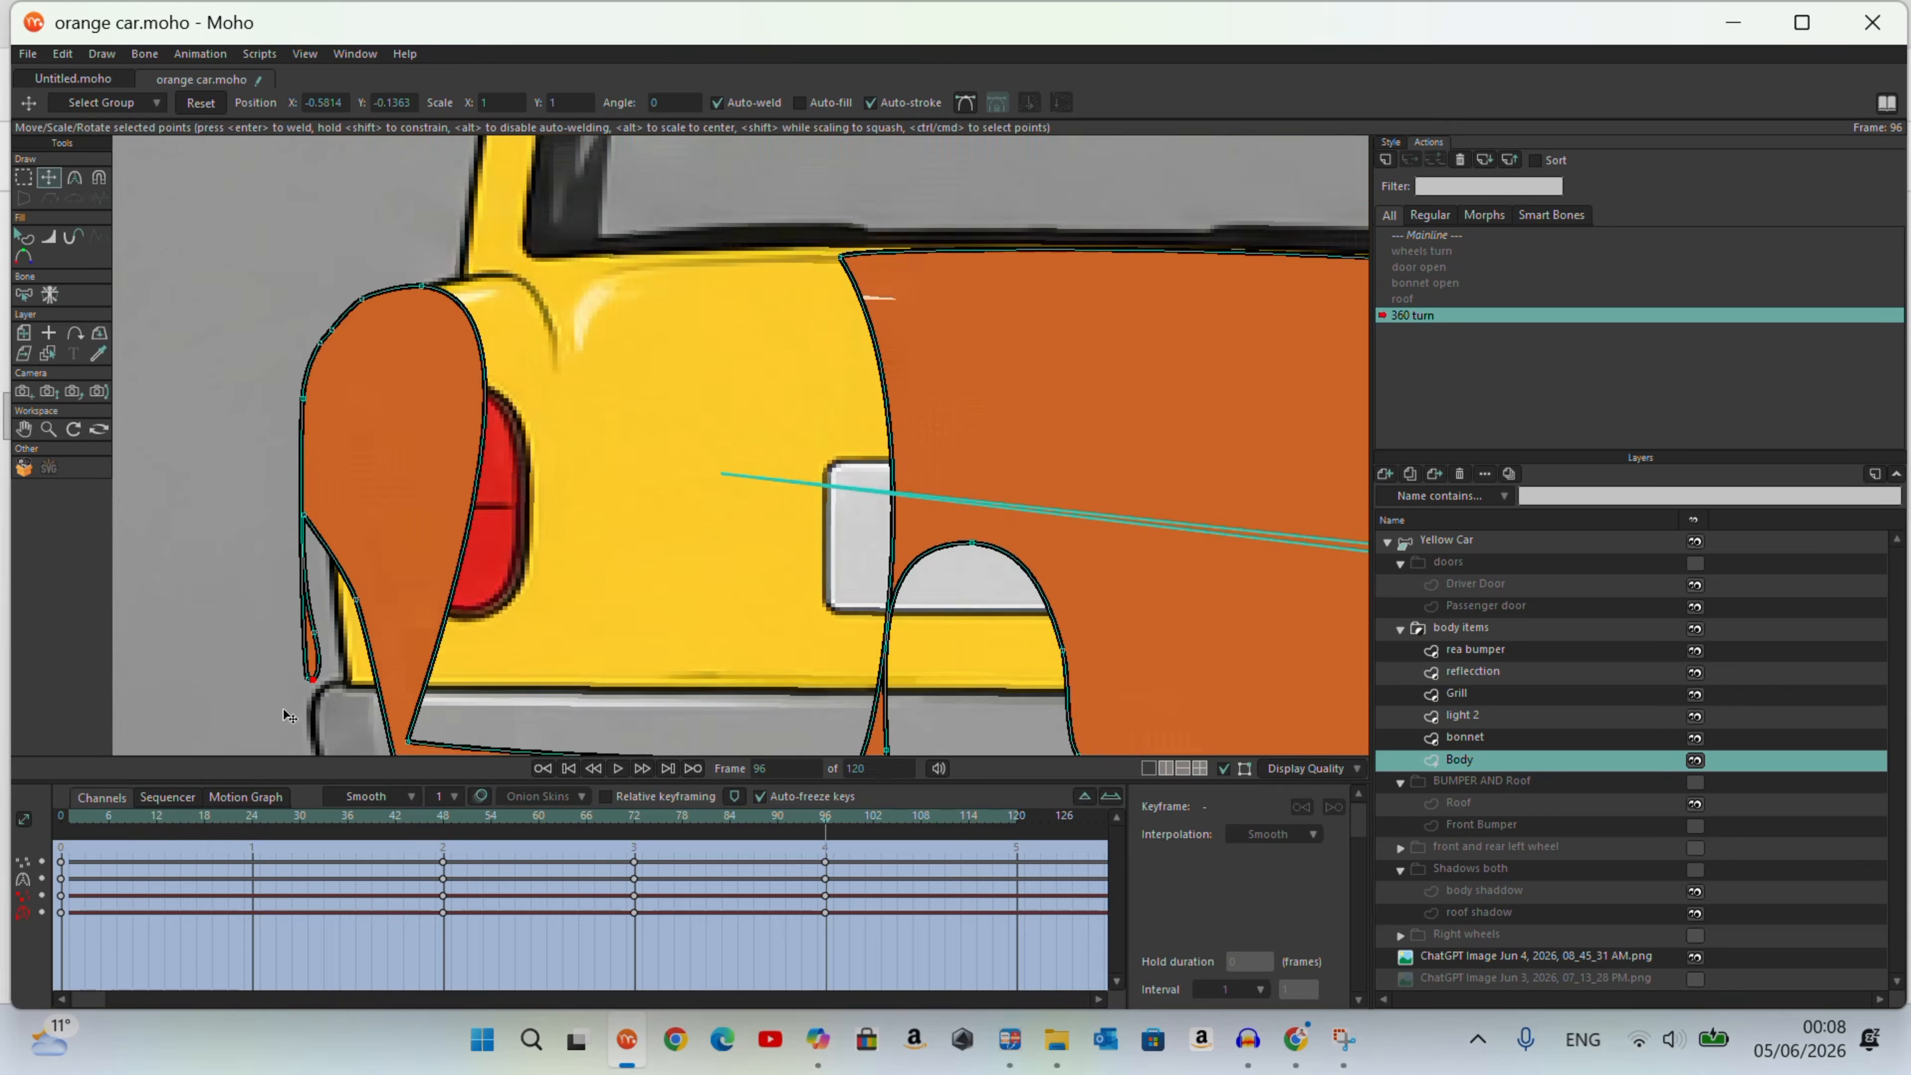
Step: Peak the selected front wheel-arch points and tuck the arch's remaining points against the body's left side edge
{"action": "scroll", "coordinate": [299, 695], "scroll_direction": "up", "scroll_amount": 5}
{"action": "left_click", "coordinate": [75, 178]}
{"action": "left_click", "coordinate": [323, 104]}
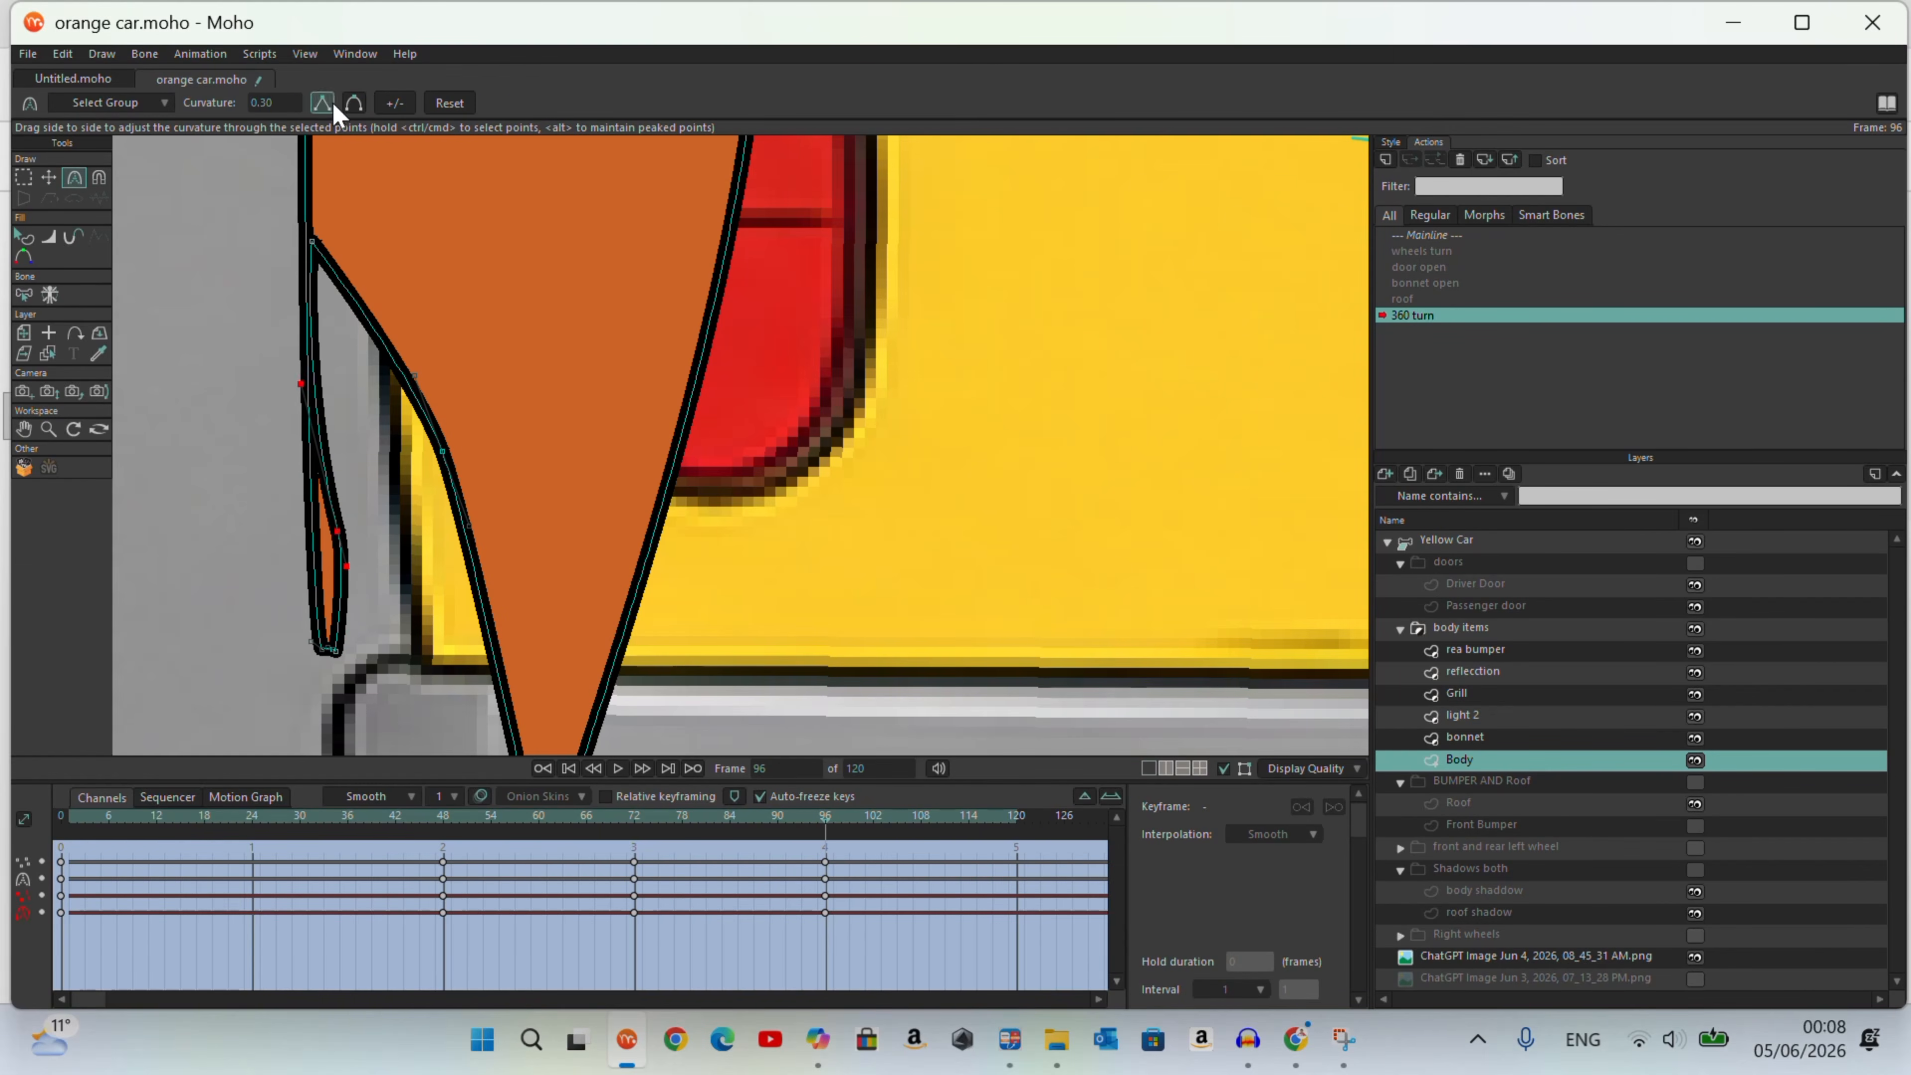
{"action": "left_click", "coordinate": [332, 104]}
{"action": "left_click", "coordinate": [49, 178]}
{"action": "left_click_drag", "start_coordinate": [337, 532], "coordinate": [321, 532]}
{"action": "left_click_drag", "start_coordinate": [337, 652], "coordinate": [328, 650]}
{"action": "left_click_drag", "start_coordinate": [321, 532], "coordinate": [316, 533]}
{"action": "left_click_drag", "start_coordinate": [312, 242], "coordinate": [309, 242]}
{"action": "left_click_drag", "start_coordinate": [439, 454], "coordinate": [315, 478]}
Step: Move the front wing's lower rear corner and adjoining sill point to the body's lower left corner above the bumper
{"action": "scroll", "coordinate": [345, 403], "scroll_direction": "down", "scroll_amount": 3}
{"action": "left_click_drag", "start_coordinate": [443, 649], "coordinate": [334, 572]}
{"action": "left_click_drag", "start_coordinate": [461, 611], "coordinate": [343, 581]}
{"action": "scroll", "coordinate": [586, 669], "scroll_direction": "down", "scroll_amount": 5}
{"action": "scroll", "coordinate": [568, 408], "scroll_direction": "up", "scroll_amount": 3}
Step: Bring the door opening's upper corners together at the front wing's top and move its lower rear corner to the body's lower left
{"action": "left_click_drag", "start_coordinate": [563, 407], "coordinate": [520, 418]}
{"action": "left_click_drag", "start_coordinate": [905, 401], "coordinate": [523, 420]}
{"action": "scroll", "coordinate": [540, 418], "scroll_direction": "down", "scroll_amount": 4}
{"action": "scroll", "coordinate": [673, 567], "scroll_direction": "up", "scroll_amount": 2}
{"action": "left_click_drag", "start_coordinate": [673, 567], "coordinate": [404, 522]}
{"action": "left_click", "coordinate": [474, 262]}
{"action": "left_click_drag", "start_coordinate": [451, 279], "coordinate": [462, 270]}
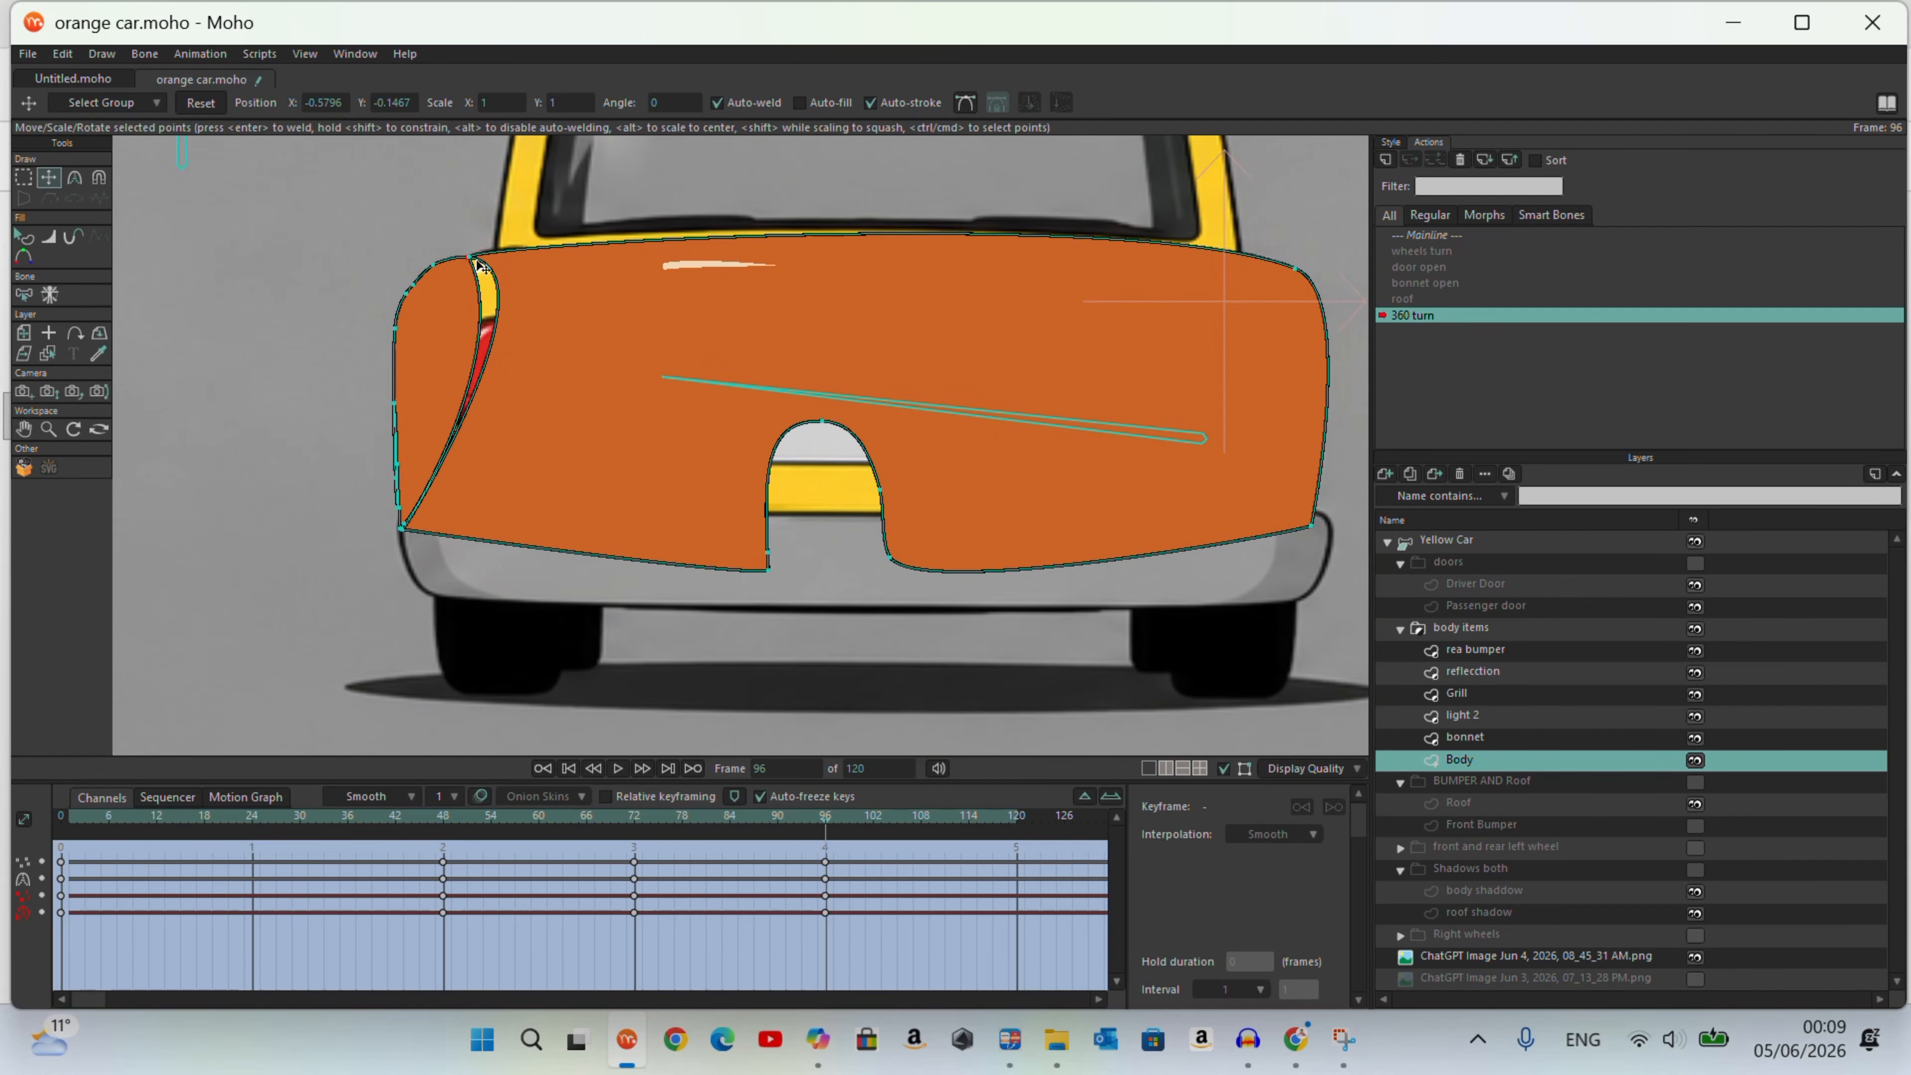
Step: Reposition the main body panel's upper front corner and pull the front wing's rear curve toward the left outline with its curve handle
{"action": "scroll", "coordinate": [482, 268], "scroll_direction": "up", "scroll_amount": 3}
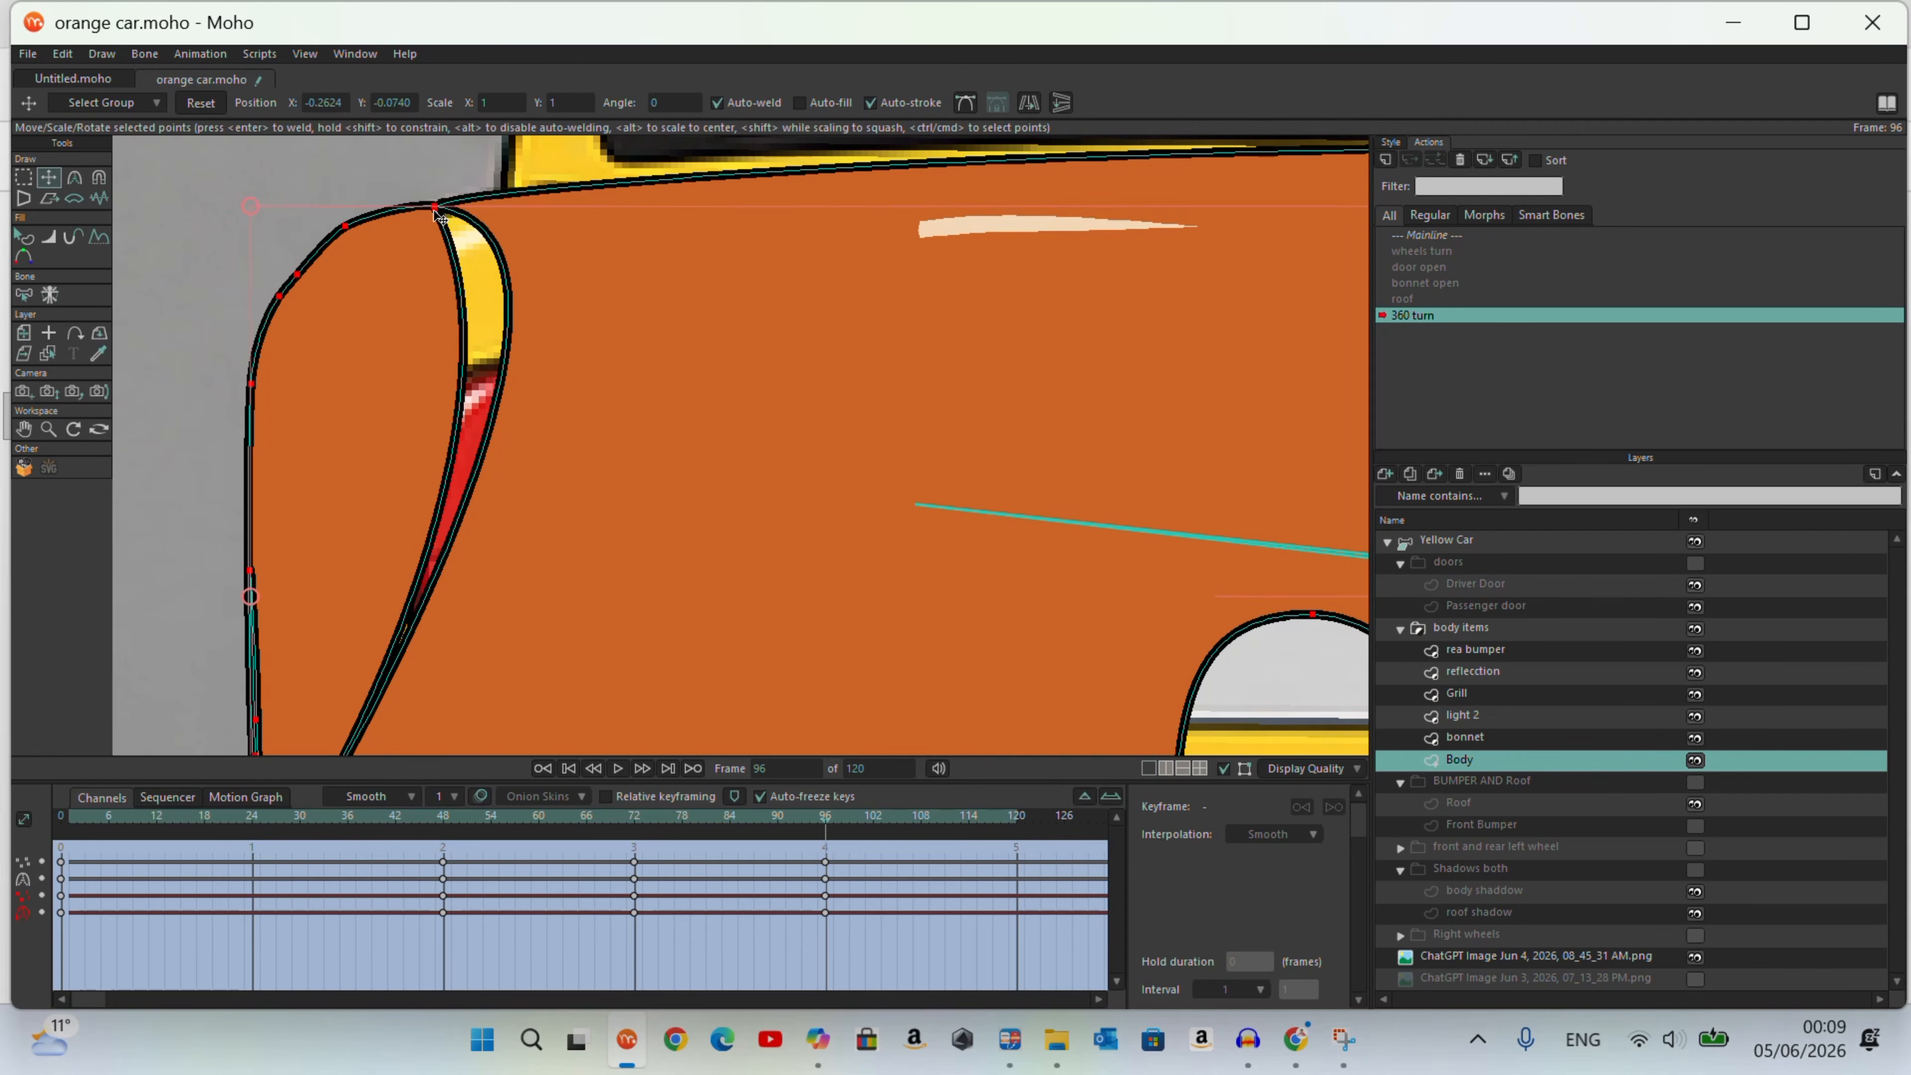
{"action": "left_click_drag", "start_coordinate": [434, 208], "coordinate": [523, 221]}
{"action": "left_click", "coordinate": [434, 206]}
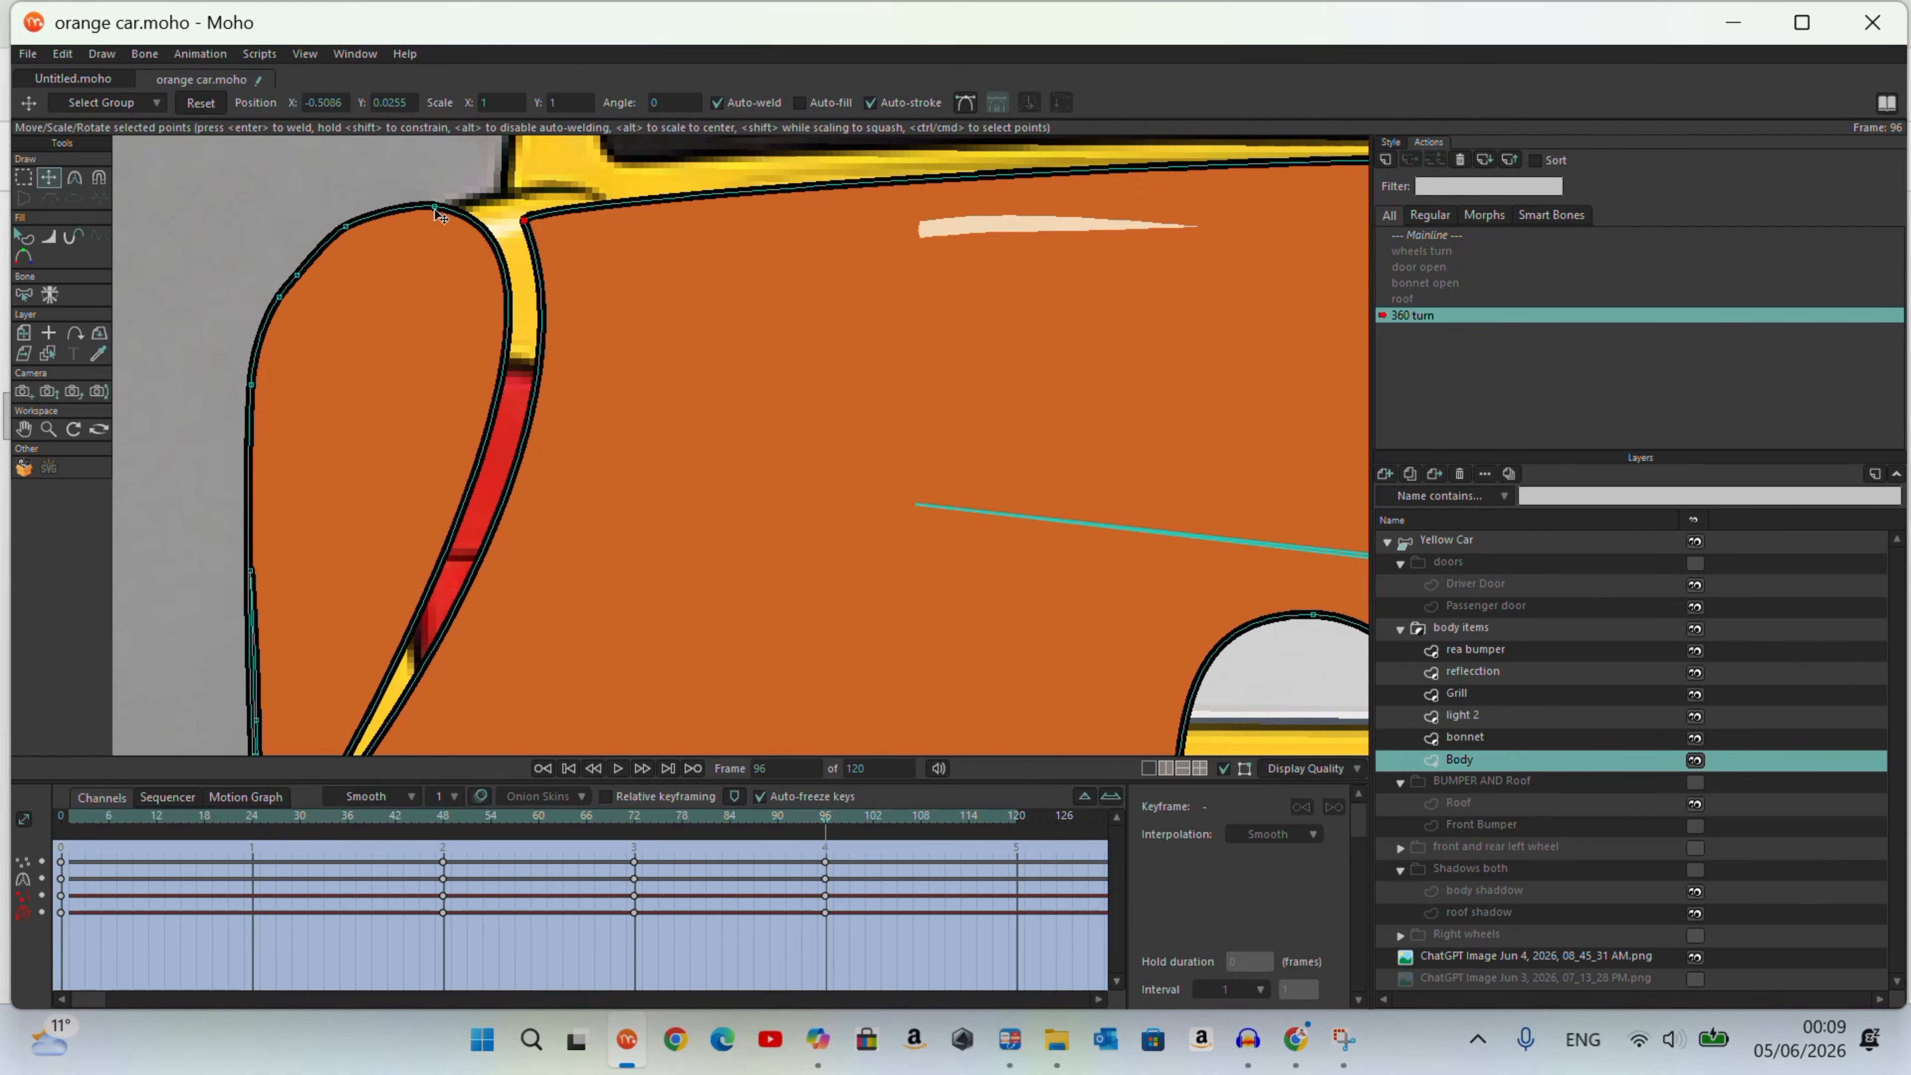
{"action": "left_click", "coordinate": [74, 177]}
{"action": "scroll", "coordinate": [499, 302], "scroll_direction": "down", "scroll_amount": 4}
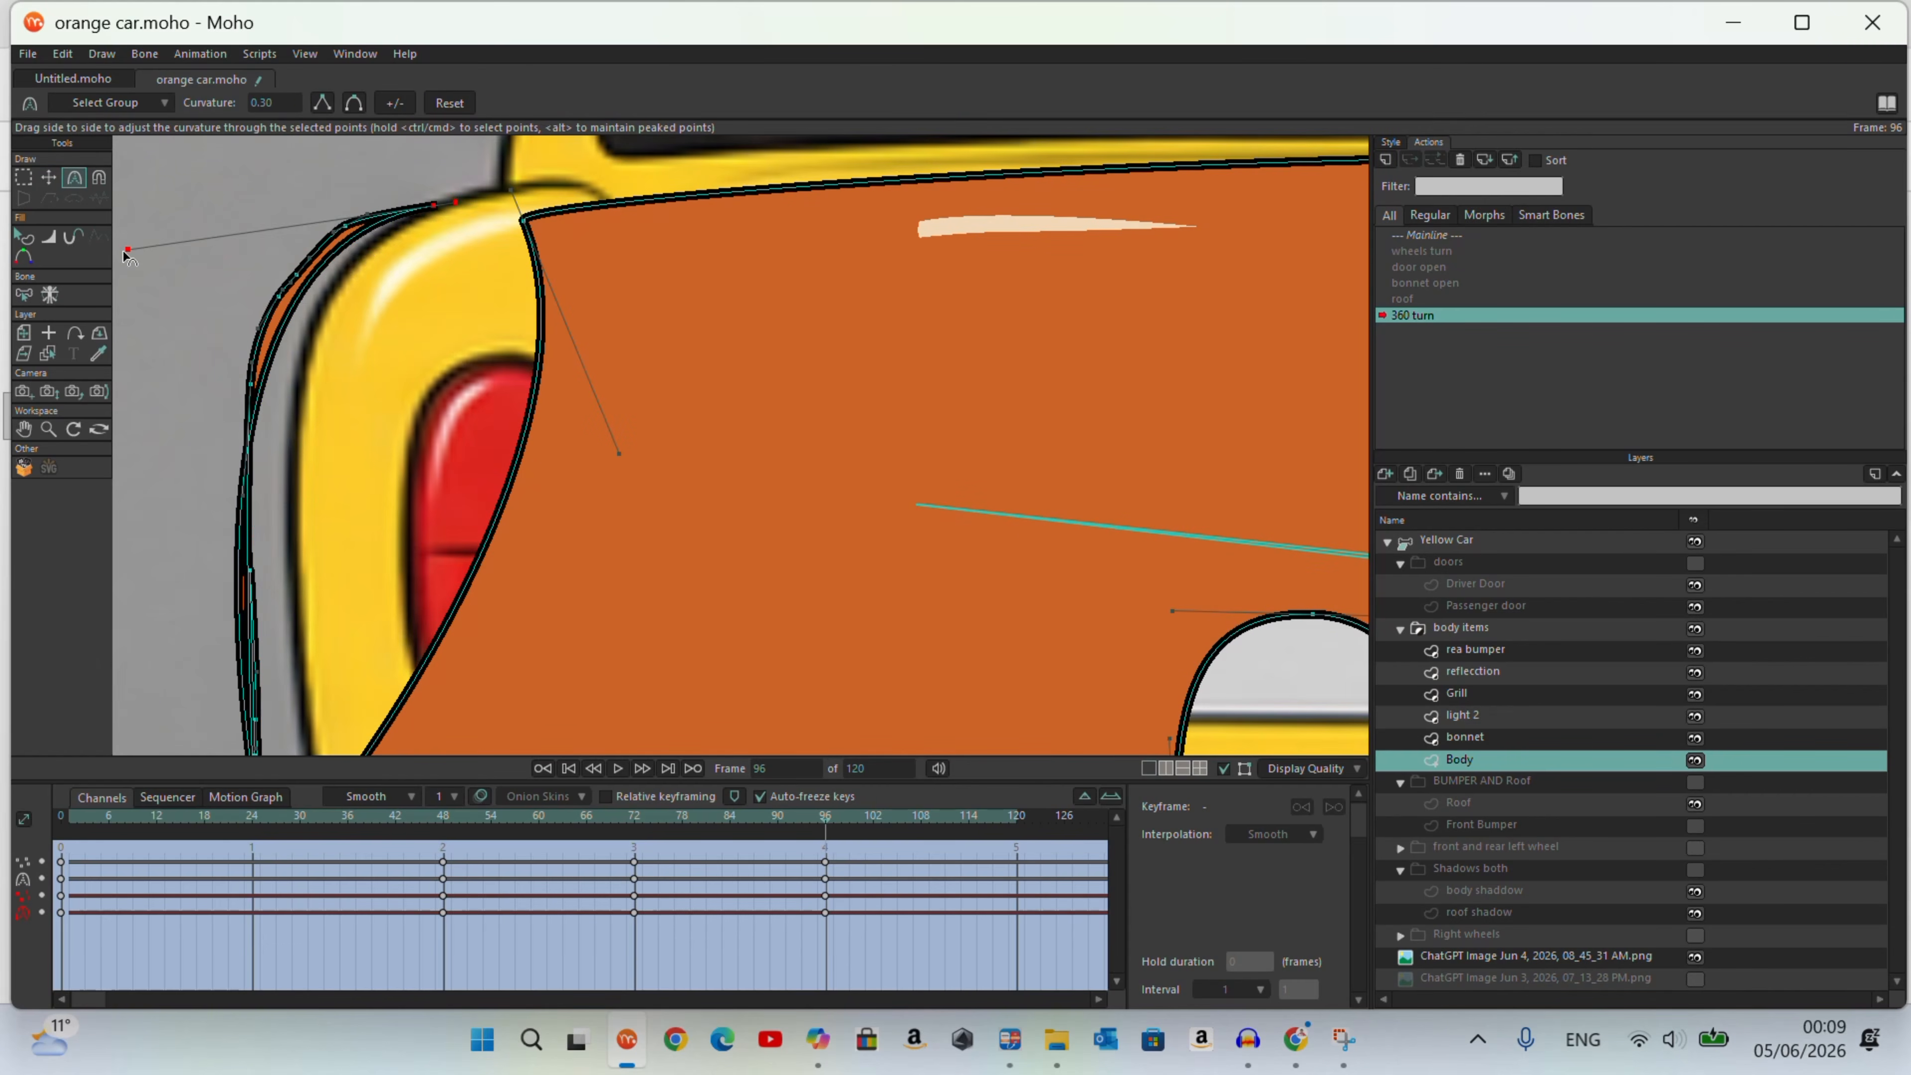
{"action": "left_click_drag", "start_coordinate": [536, 384], "coordinate": [312, 294]}
Step: Move the main body panel's upper front corner to meet the front wing and check the turn around frame 96
{"action": "left_click", "coordinate": [50, 179]}
{"action": "scroll", "coordinate": [514, 257], "scroll_direction": "up", "scroll_amount": 3}
{"action": "mouse_move", "coordinate": [501, 285]}
{"action": "left_mouse_down"}
{"action": "mouse_move", "coordinate": [484, 275]}
{"action": "mouse_move", "coordinate": [505, 250]}
{"action": "left_mouse_up"}
{"action": "left_click", "coordinate": [346, 287]}
{"action": "scroll", "coordinate": [226, 301], "scroll_direction": "down", "scroll_amount": 4}
{"action": "left_click_drag", "start_coordinate": [825, 823], "coordinate": [869, 911]}
{"action": "scroll", "coordinate": [779, 487], "scroll_direction": "down", "scroll_amount": 3}
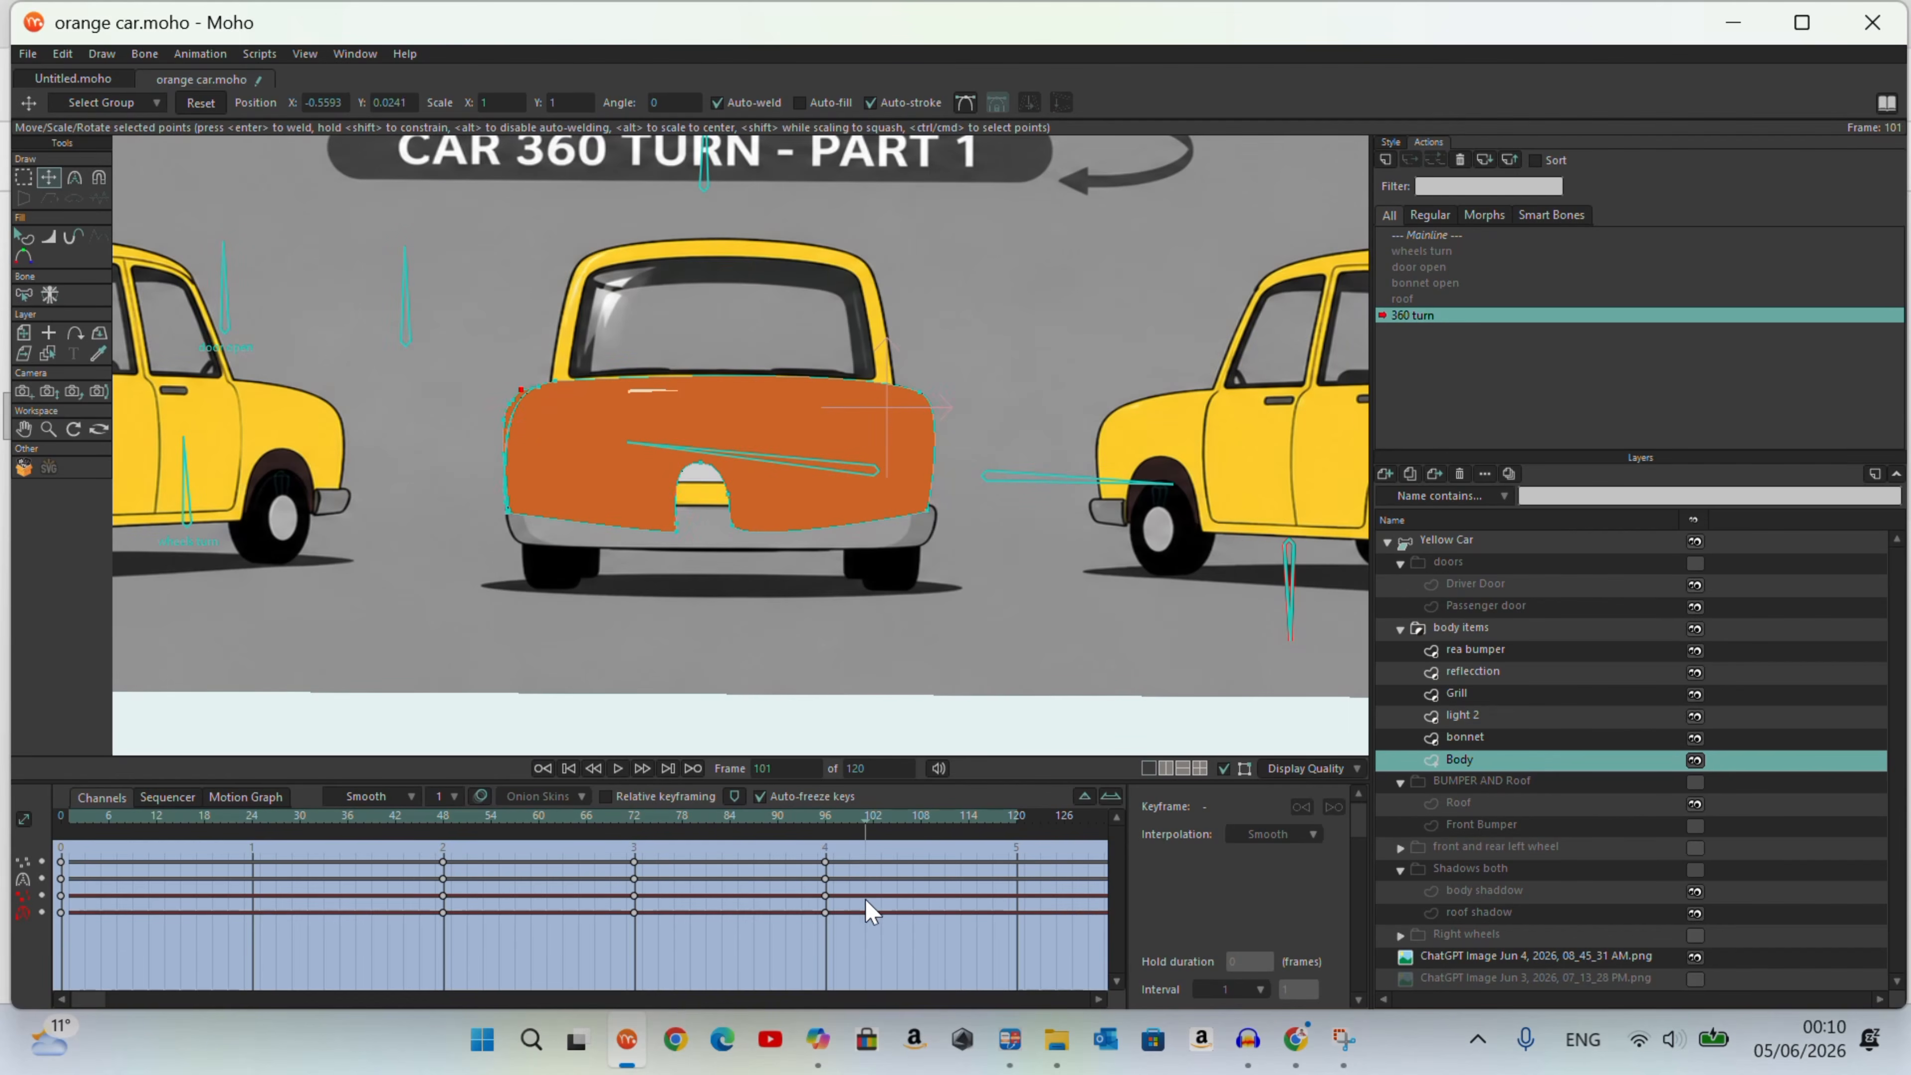
Step: Adjust the curve handles at the body's upper left corner to follow the rear-view reference outline at frame 96
{"action": "scroll", "coordinate": [535, 385], "scroll_direction": "up", "scroll_amount": 6}
{"action": "left_click", "coordinate": [75, 177]}
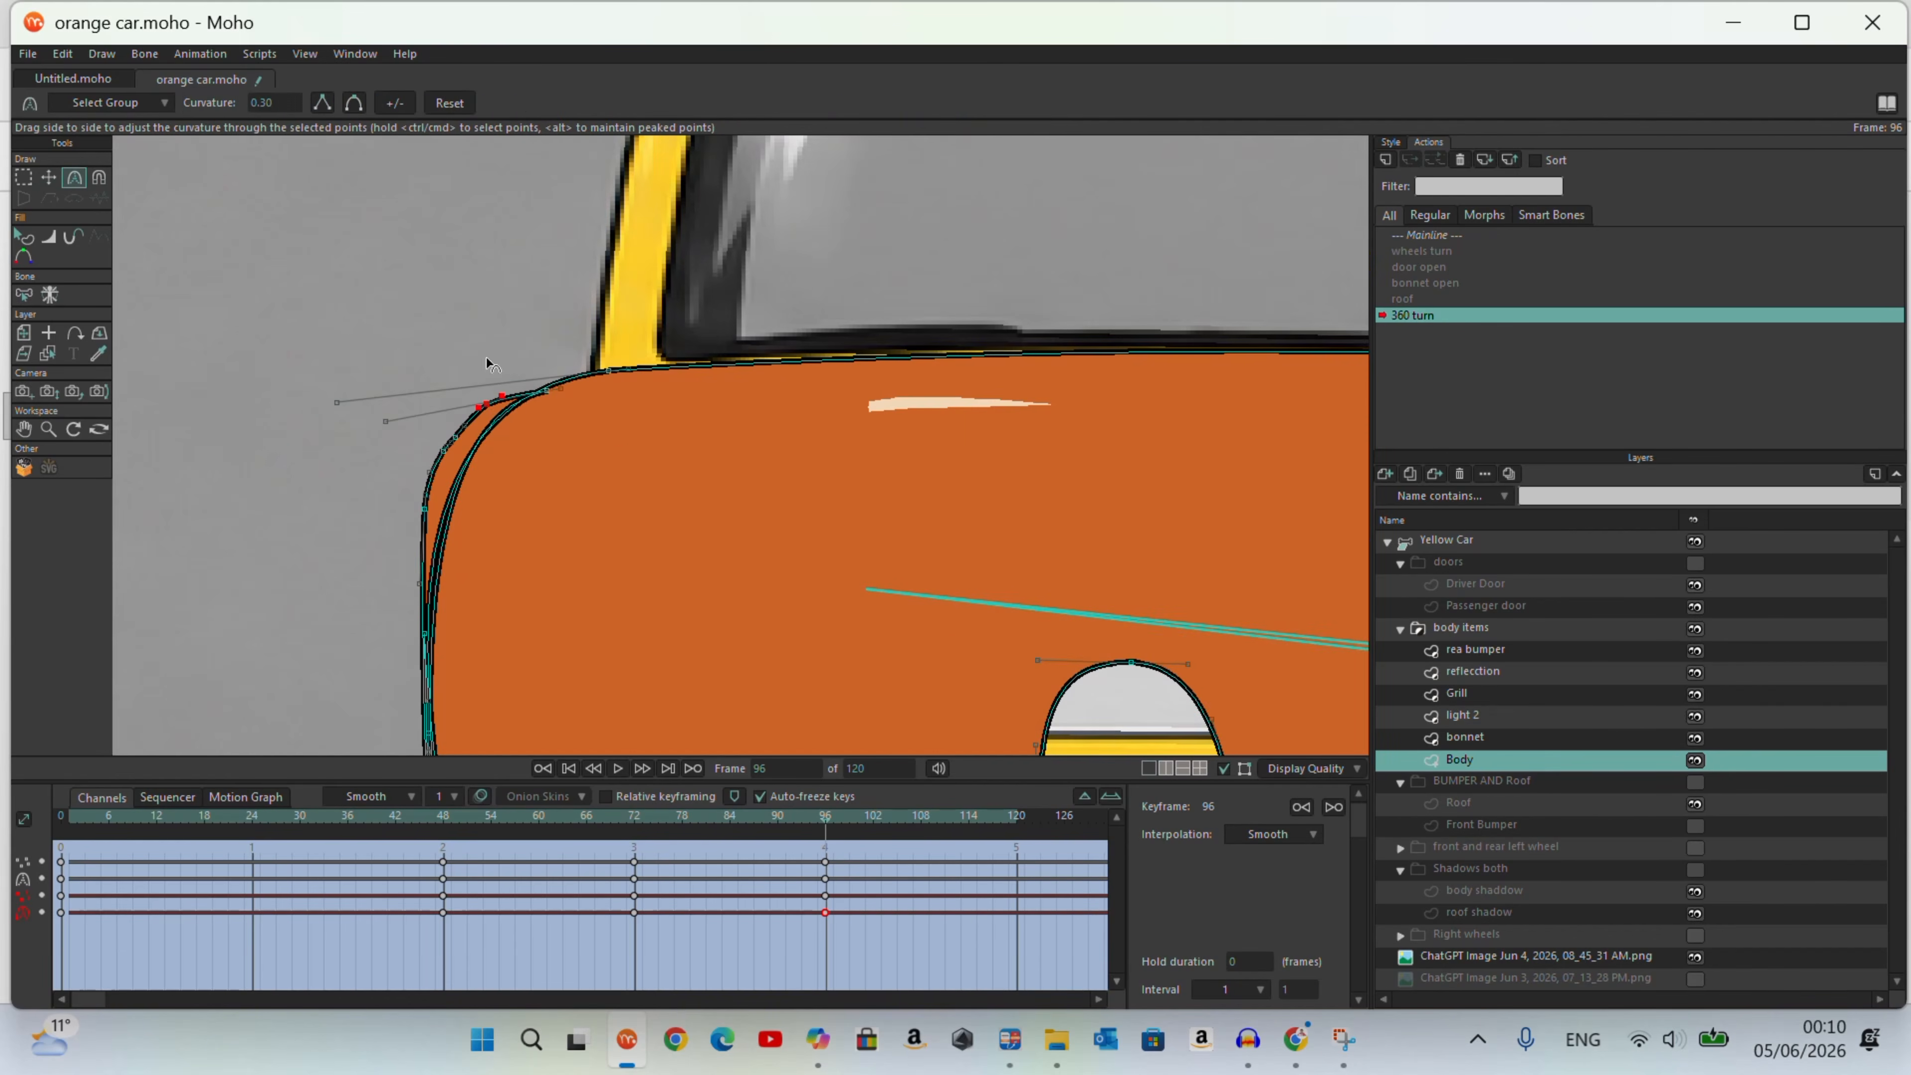
{"action": "left_click", "coordinate": [549, 382]}
{"action": "left_click_drag", "start_coordinate": [382, 426], "coordinate": [375, 423]}
{"action": "scroll", "coordinate": [492, 405], "scroll_direction": "up", "scroll_amount": 4}
{"action": "left_click_drag", "start_coordinate": [517, 383], "coordinate": [575, 347]}
{"action": "left_click", "coordinate": [400, 481]}
{"action": "left_click_drag", "start_coordinate": [459, 411], "coordinate": [399, 476]}
Step: Shift the point joining the front wing and main body panel onto the reference's rounded upper left corner
{"action": "key", "text": "t"}
{"action": "scroll", "coordinate": [339, 410], "scroll_direction": "down", "scroll_amount": 3}
{"action": "scroll", "coordinate": [511, 376], "scroll_direction": "up", "scroll_amount": 5}
{"action": "left_click_drag", "start_coordinate": [543, 401], "coordinate": [556, 392]}
{"action": "scroll", "coordinate": [638, 275], "scroll_direction": "down", "scroll_amount": 5}
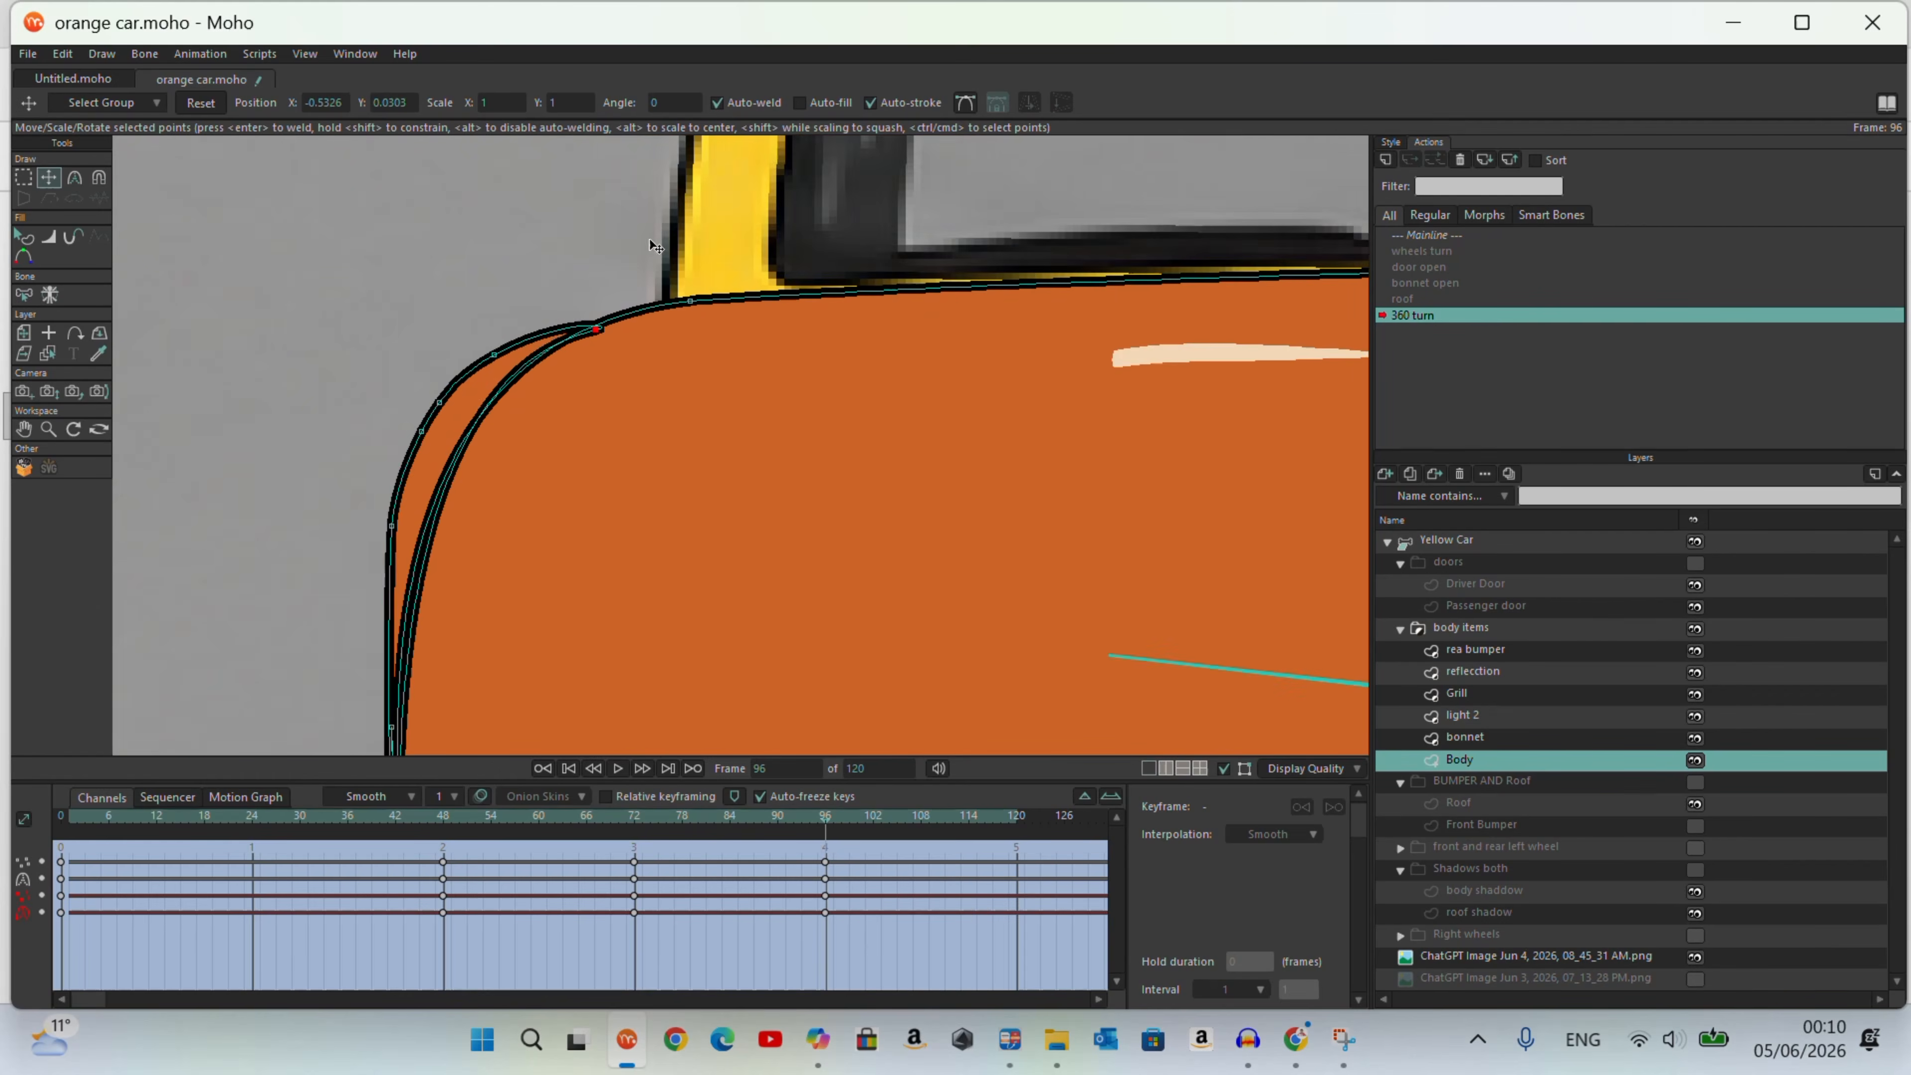
Step: Lasso the rear wheel arch's points and move them to the body's left side to close the arch opening
{"action": "scroll", "coordinate": [435, 504], "scroll_direction": "down", "scroll_amount": 5}
{"action": "left_click", "coordinate": [26, 180]}
{"action": "mouse_move", "coordinate": [726, 696]}
{"action": "left_mouse_down"}
{"action": "mouse_move", "coordinate": [809, 648]}
{"action": "mouse_move", "coordinate": [760, 694]}
{"action": "left_mouse_up"}
{"action": "left_click", "coordinate": [50, 185]}
{"action": "mouse_move", "coordinate": [774, 597]}
{"action": "left_mouse_down"}
{"action": "mouse_move", "coordinate": [682, 571]}
{"action": "mouse_move", "coordinate": [444, 576]}
{"action": "mouse_move", "coordinate": [371, 585]}
{"action": "mouse_move", "coordinate": [381, 618]}
{"action": "mouse_move", "coordinate": [361, 627]}
{"action": "left_mouse_up"}
Step: Nudge the collapsed wheel-arch and side points outward to align them with the body's left side edge
{"action": "left_click", "coordinate": [75, 178]}
{"action": "scroll", "coordinate": [381, 619], "scroll_direction": "up", "scroll_amount": 4}
{"action": "left_click", "coordinate": [49, 181]}
{"action": "key", "text": "Return"}
{"action": "left_click_drag", "start_coordinate": [373, 483], "coordinate": [362, 483]}
{"action": "left_click_drag", "start_coordinate": [367, 357], "coordinate": [343, 356]}
{"action": "mouse_move", "coordinate": [355, 626]}
{"action": "left_mouse_down"}
{"action": "mouse_move", "coordinate": [333, 595]}
{"action": "mouse_move", "coordinate": [337, 623]}
{"action": "left_mouse_up"}
{"action": "left_click_drag", "start_coordinate": [340, 477], "coordinate": [328, 478]}
{"action": "left_click_drag", "start_coordinate": [334, 356], "coordinate": [328, 354]}
Step: Select the Body layer's keyframes at frame 96 and save the project
{"action": "scroll", "coordinate": [122, 404], "scroll_direction": "down", "scroll_amount": 4}
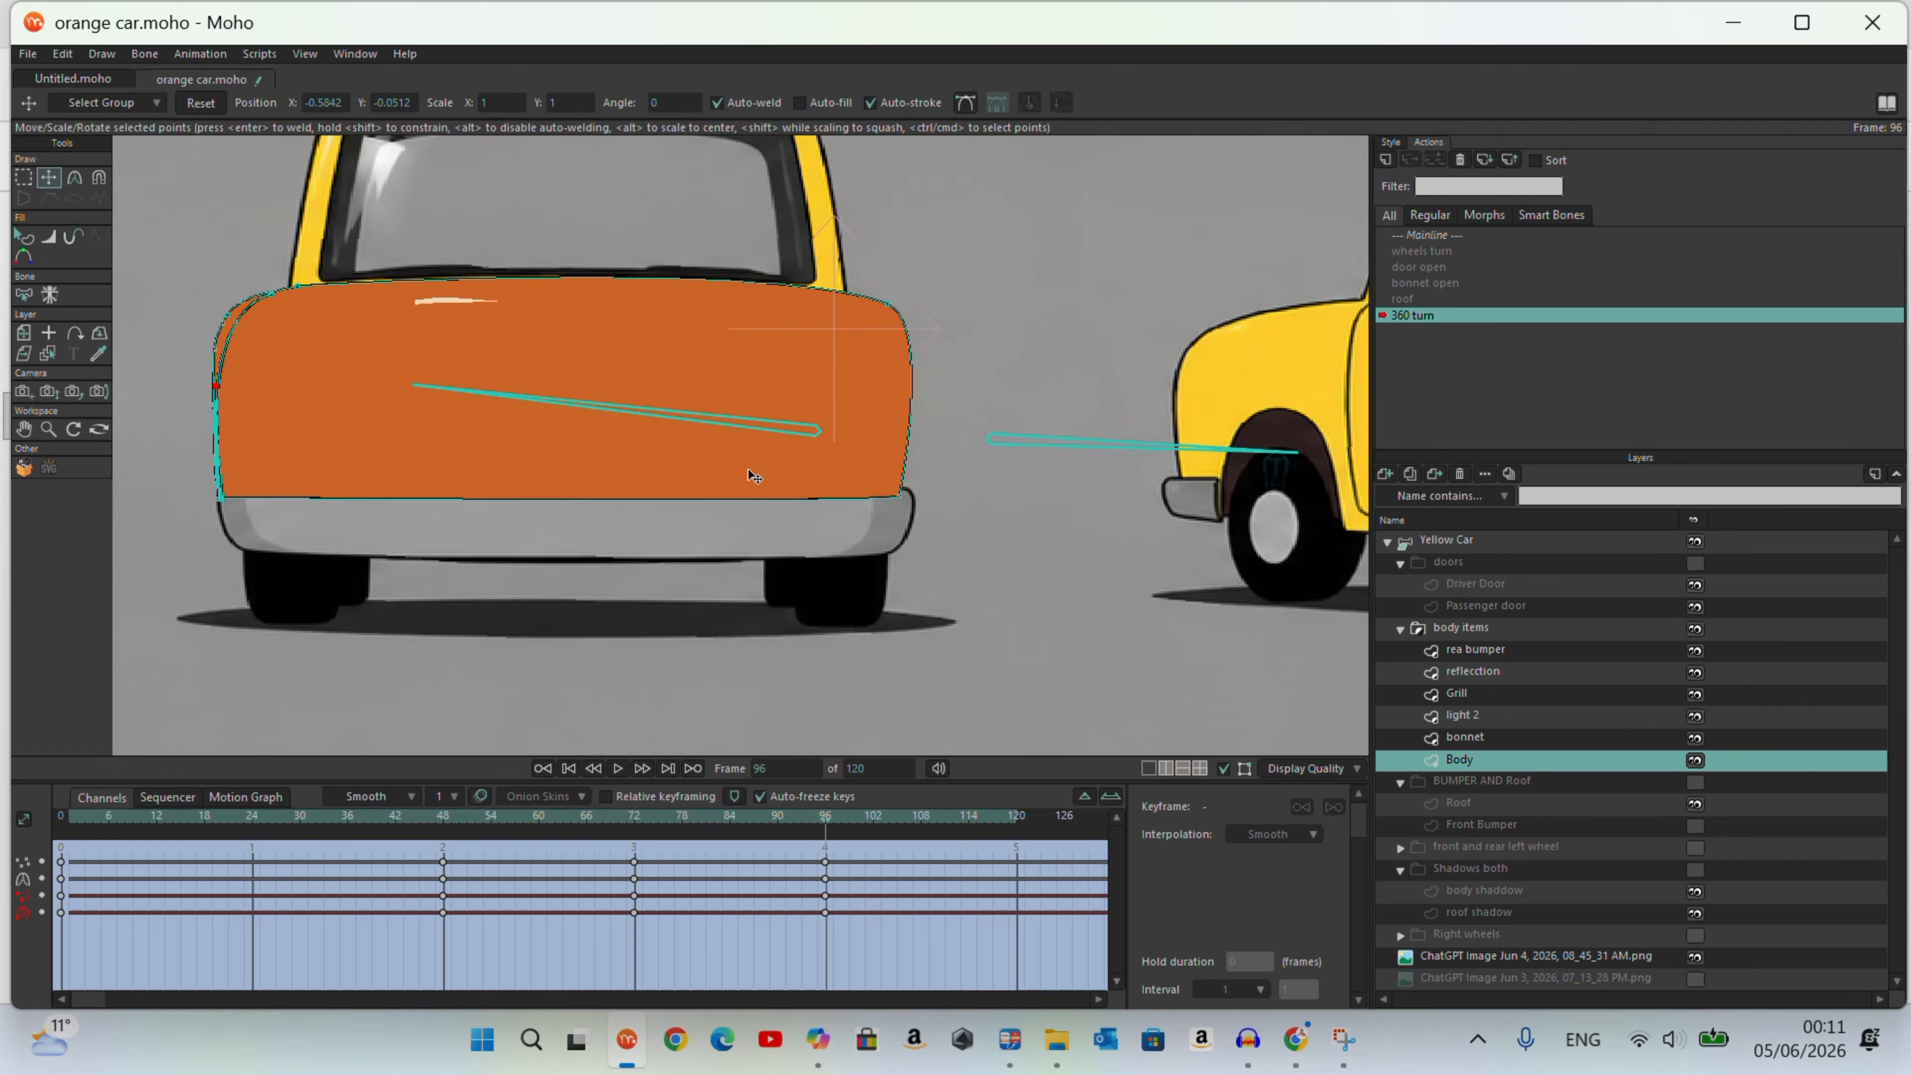
{"action": "scroll", "coordinate": [796, 496], "scroll_direction": "down", "scroll_amount": 2}
{"action": "left_click_drag", "start_coordinate": [796, 834], "coordinate": [846, 945]}
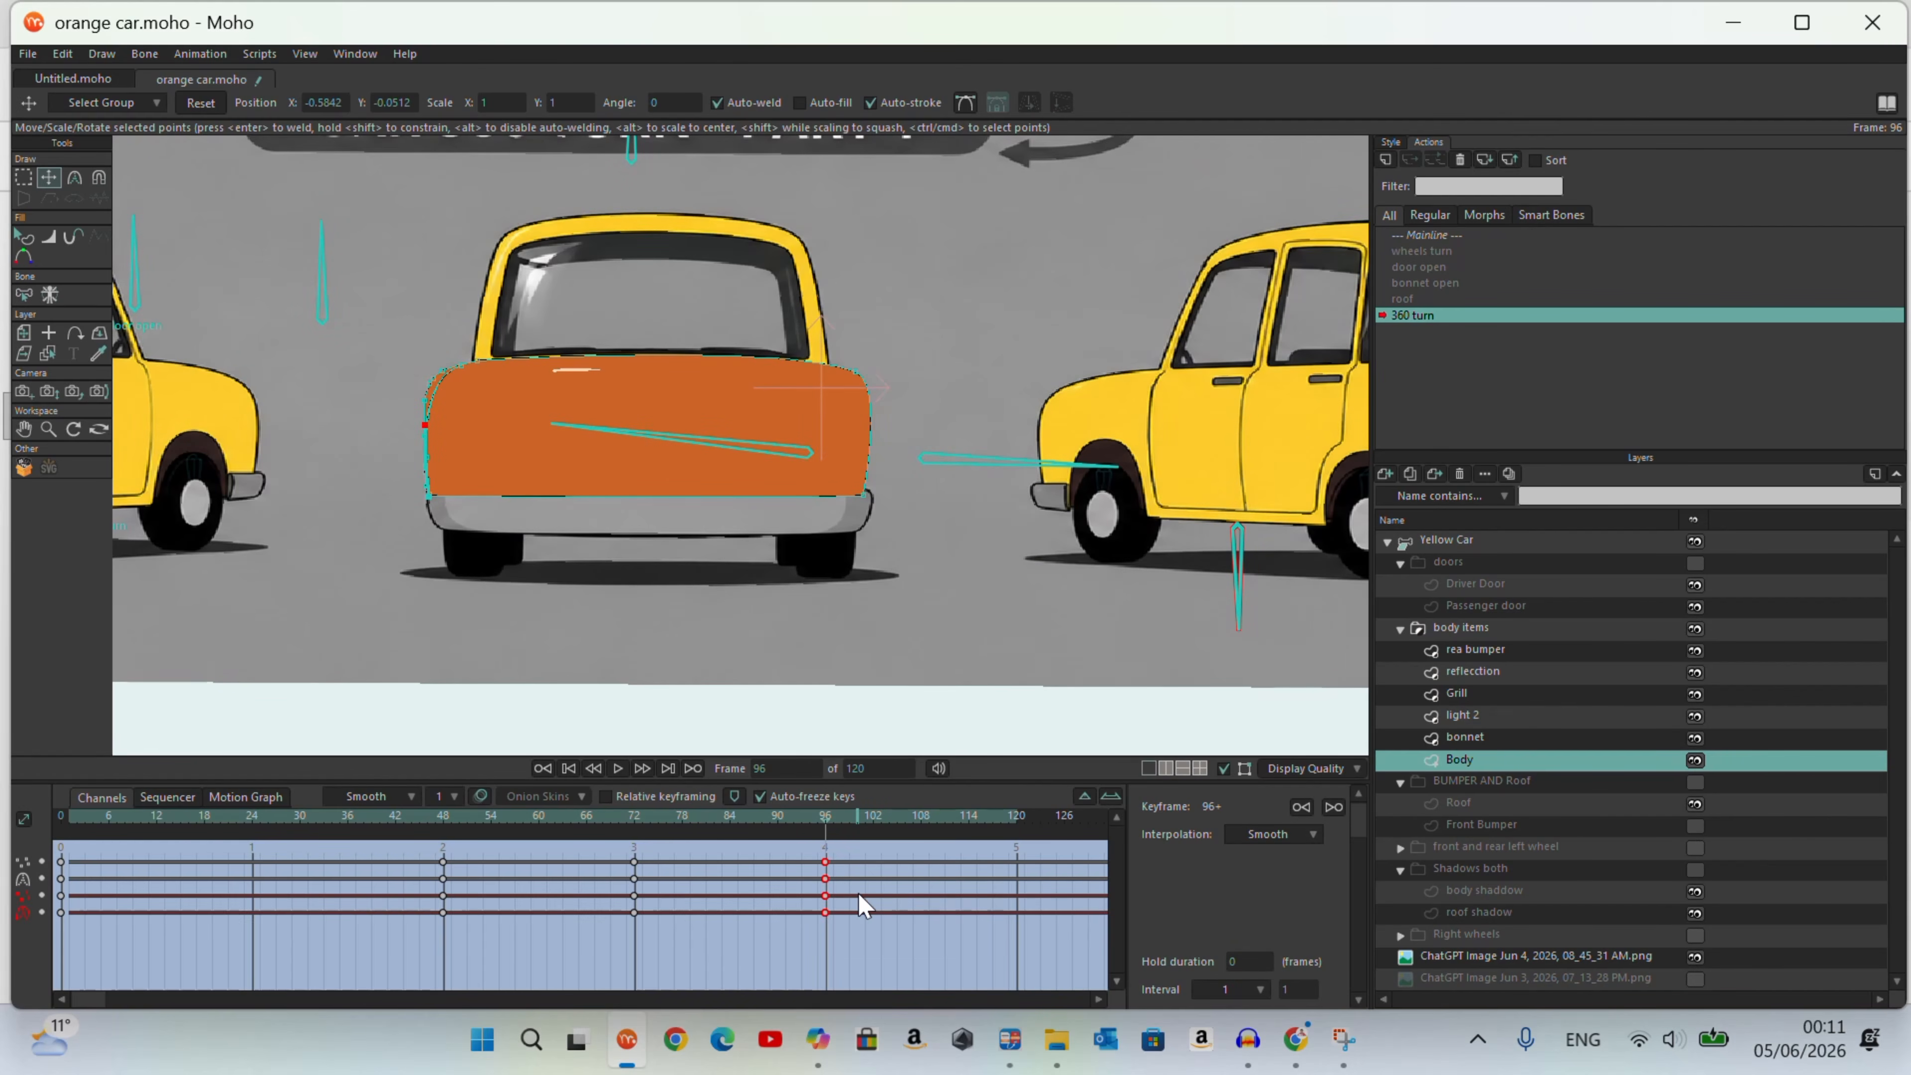
{"action": "left_click", "coordinate": [26, 53]}
{"action": "left_click", "coordinate": [1054, 683]}
Step: Advance the 360 turn action to frame 119 and view the next rear three-quarter reference car
{"action": "scroll", "coordinate": [1054, 683], "scroll_direction": "down", "scroll_amount": 3}
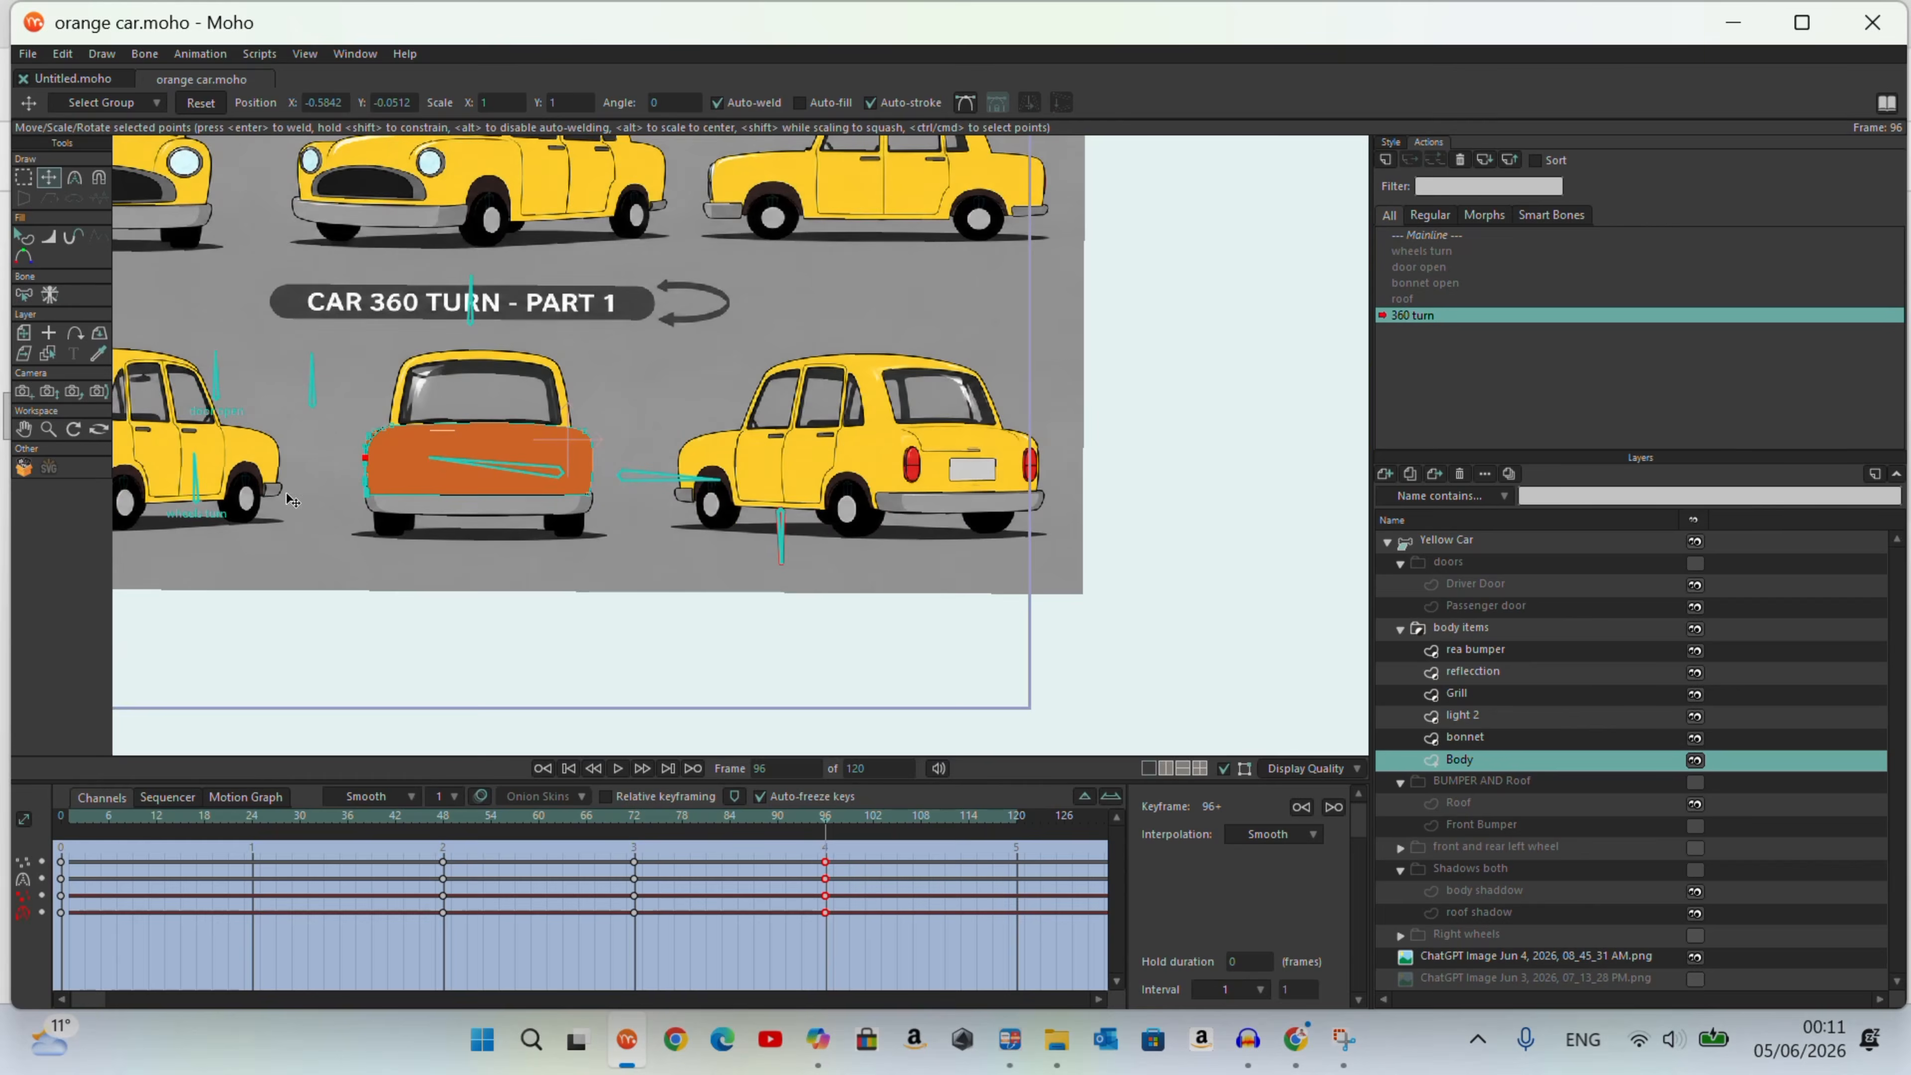
{"action": "left_click_drag", "start_coordinate": [837, 826], "coordinate": [1016, 904]}
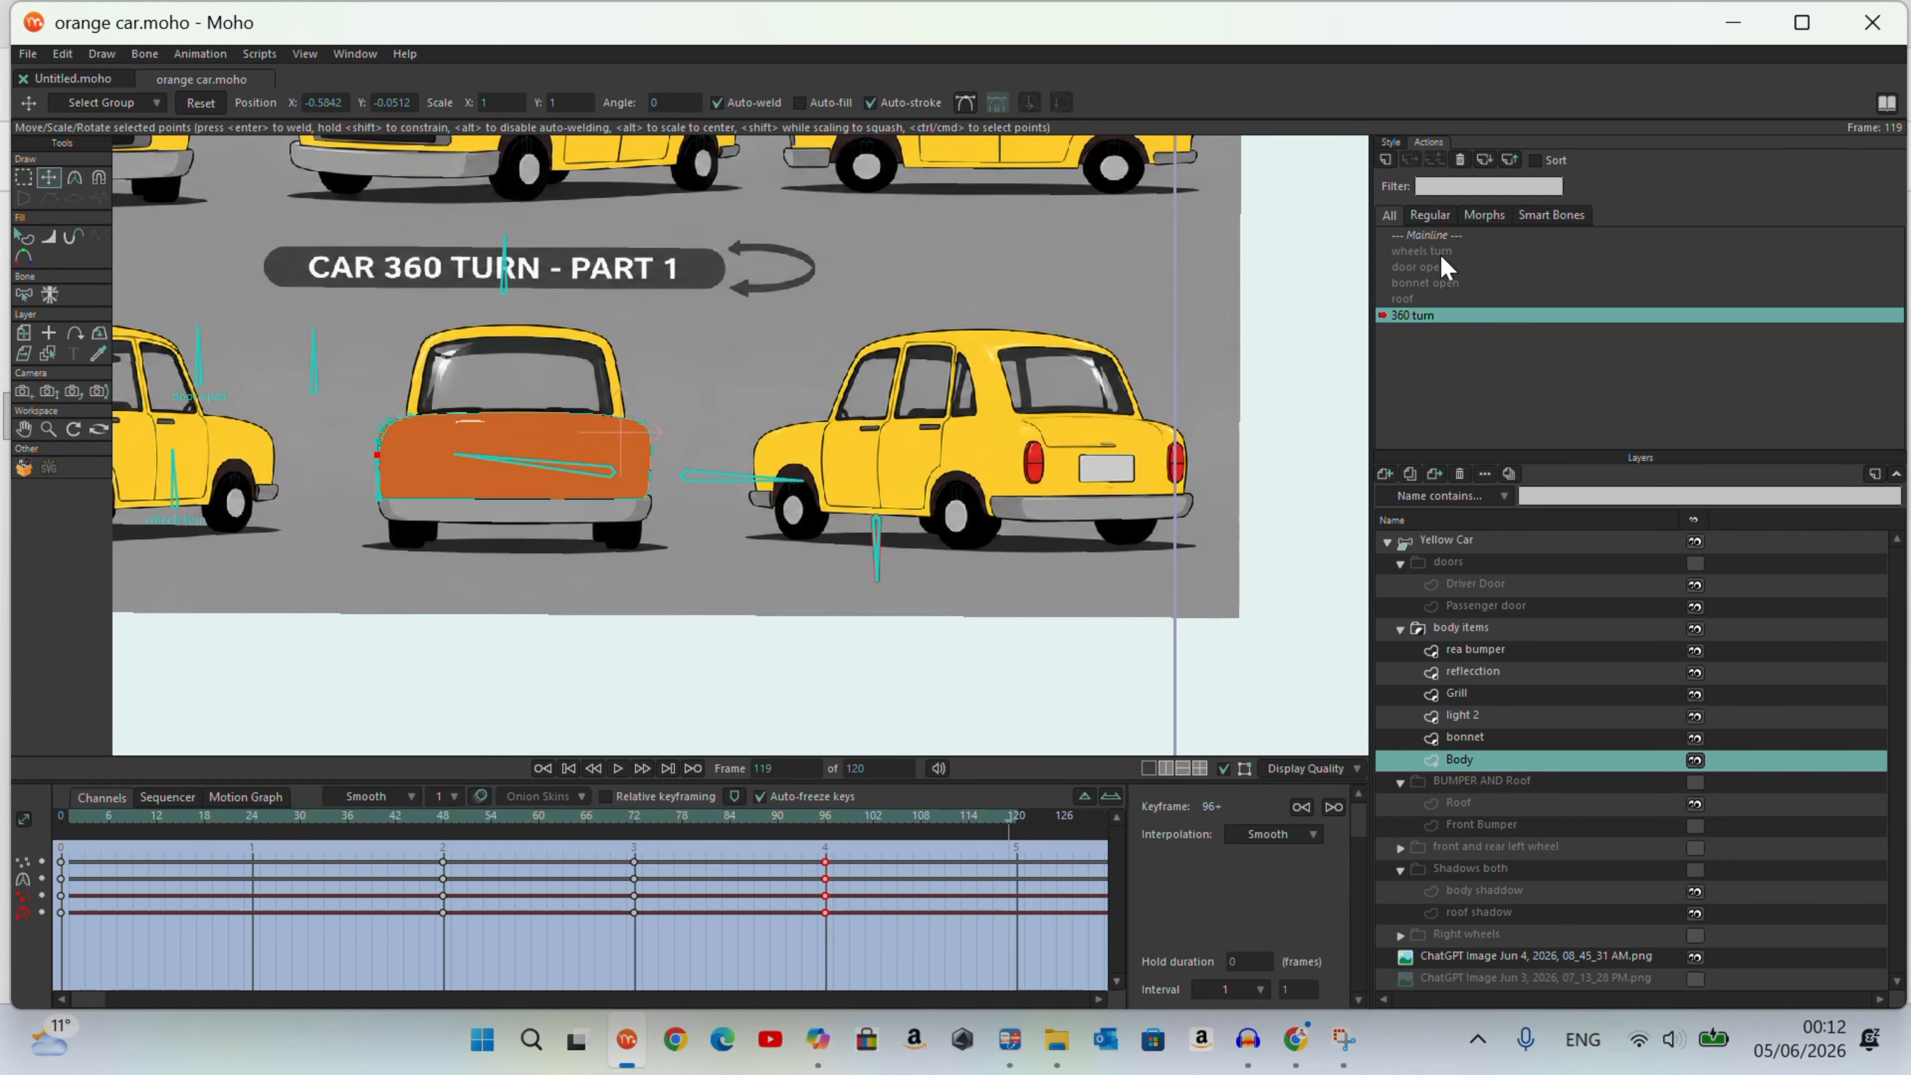